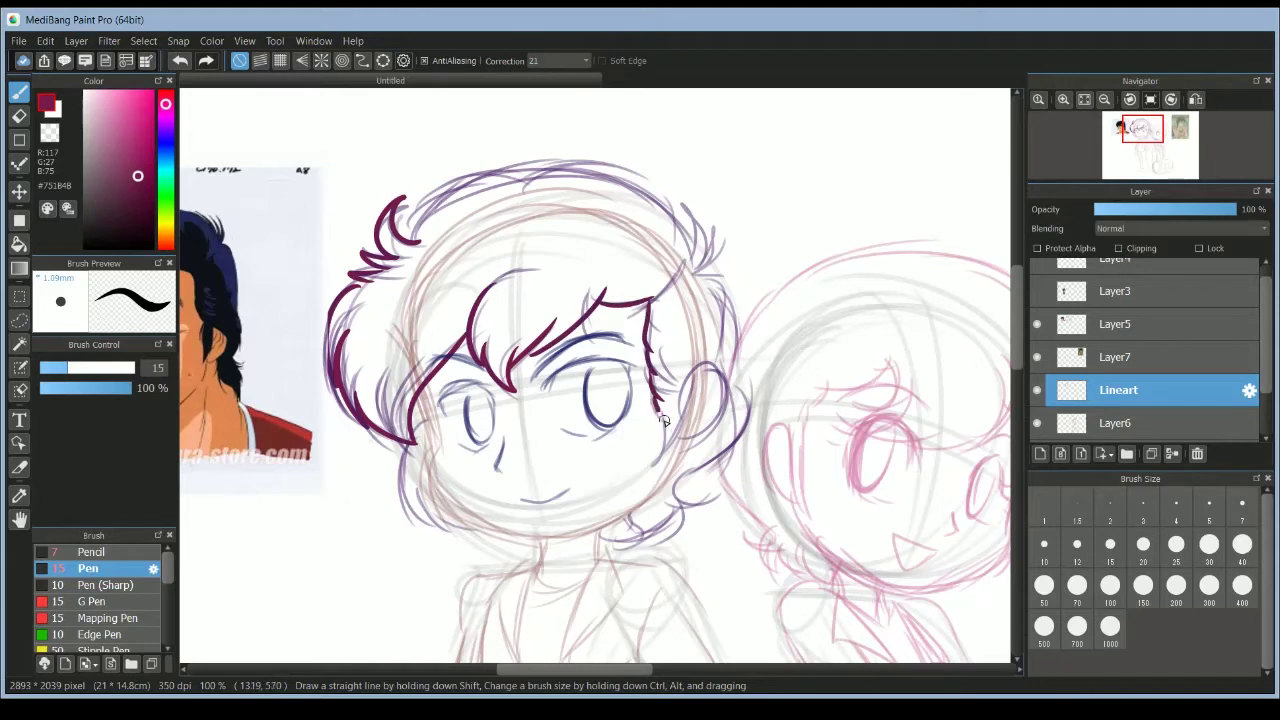
Ink the sideburn, ear and jawline of the boy's face over the sketch on the Lineart layer.
left_click_drag(686, 410, 690, 433)
mouse_move(430, 440)
left_mouse_down()
mouse_move(445, 470)
mouse_move(558, 528)
left_mouse_up()
key("ctrl+z")
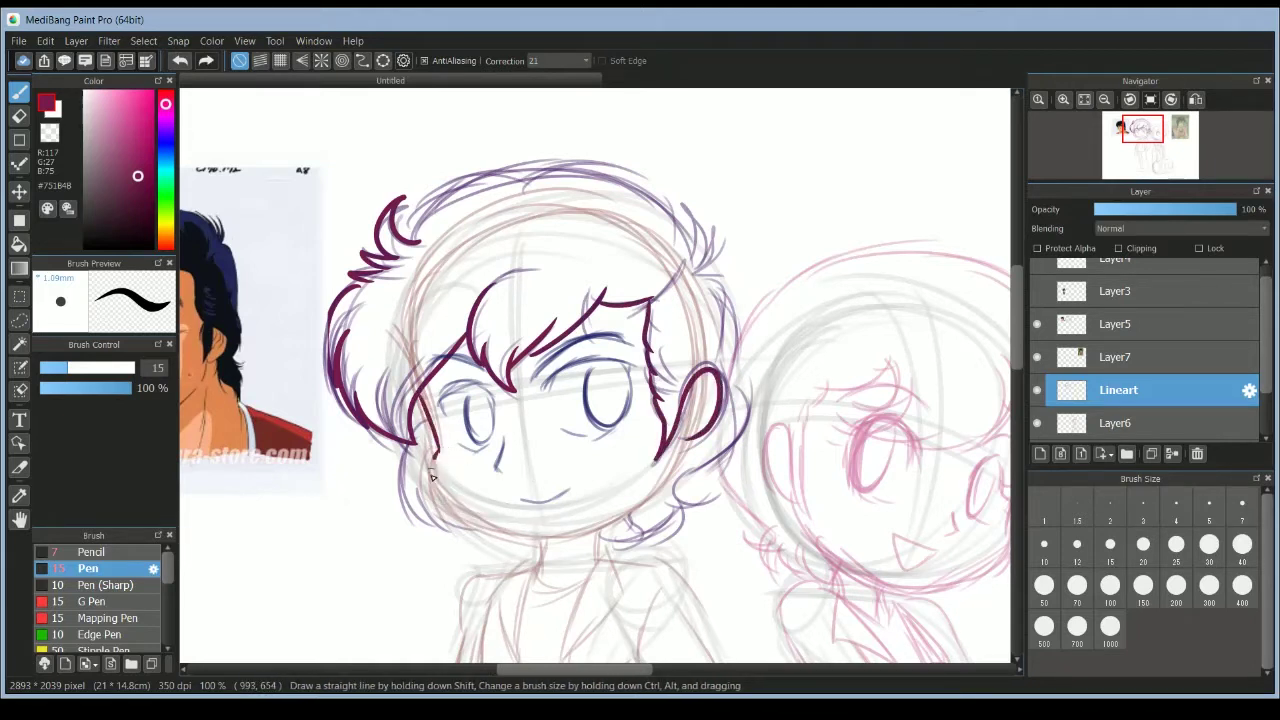
mouse_move(432, 456)
left_mouse_down()
mouse_move(537, 540)
mouse_move(676, 446)
left_mouse_up()
Ink the outer contour of the boy's hair over the crown, behind the ear and down to the tufts beside the jaw.
mouse_move(410, 226)
left_mouse_down()
mouse_move(656, 203)
mouse_move(684, 254)
left_mouse_up()
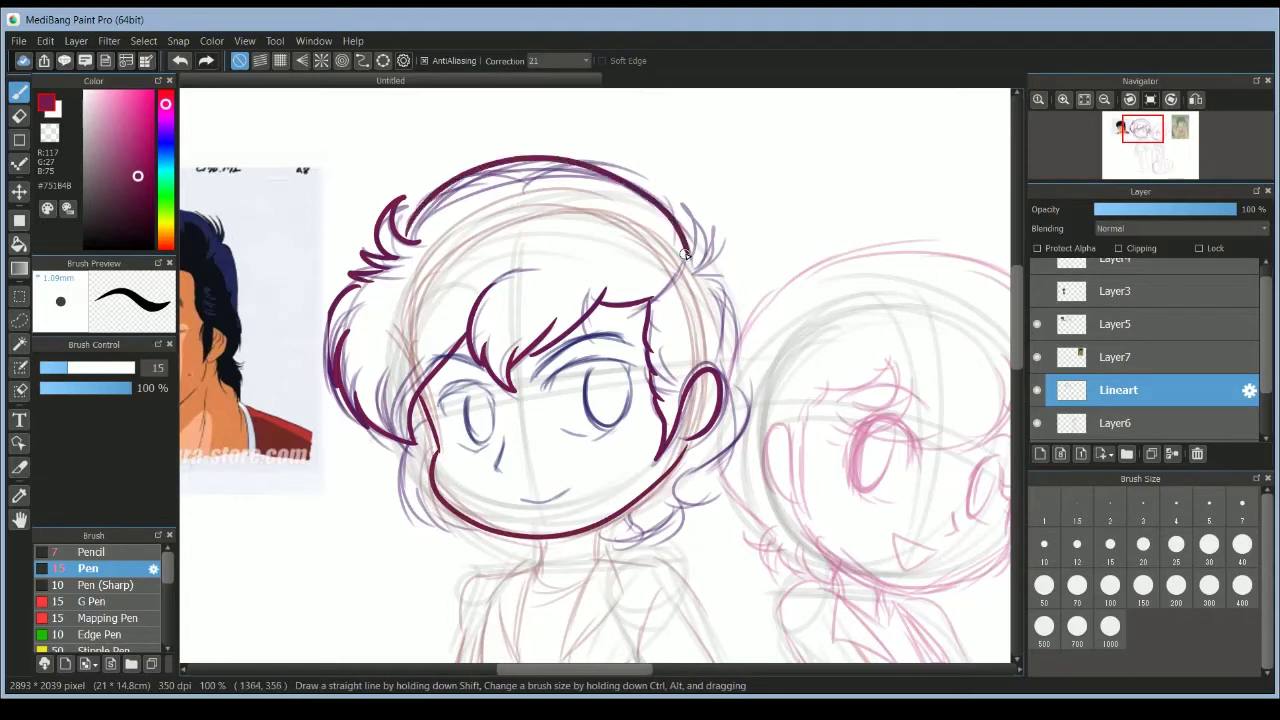
mouse_move(727, 290)
left_mouse_down()
mouse_move(718, 430)
mouse_move(737, 406)
mouse_move(707, 468)
mouse_move(682, 506)
left_mouse_up()
left_click_drag(335, 372, 400, 442)
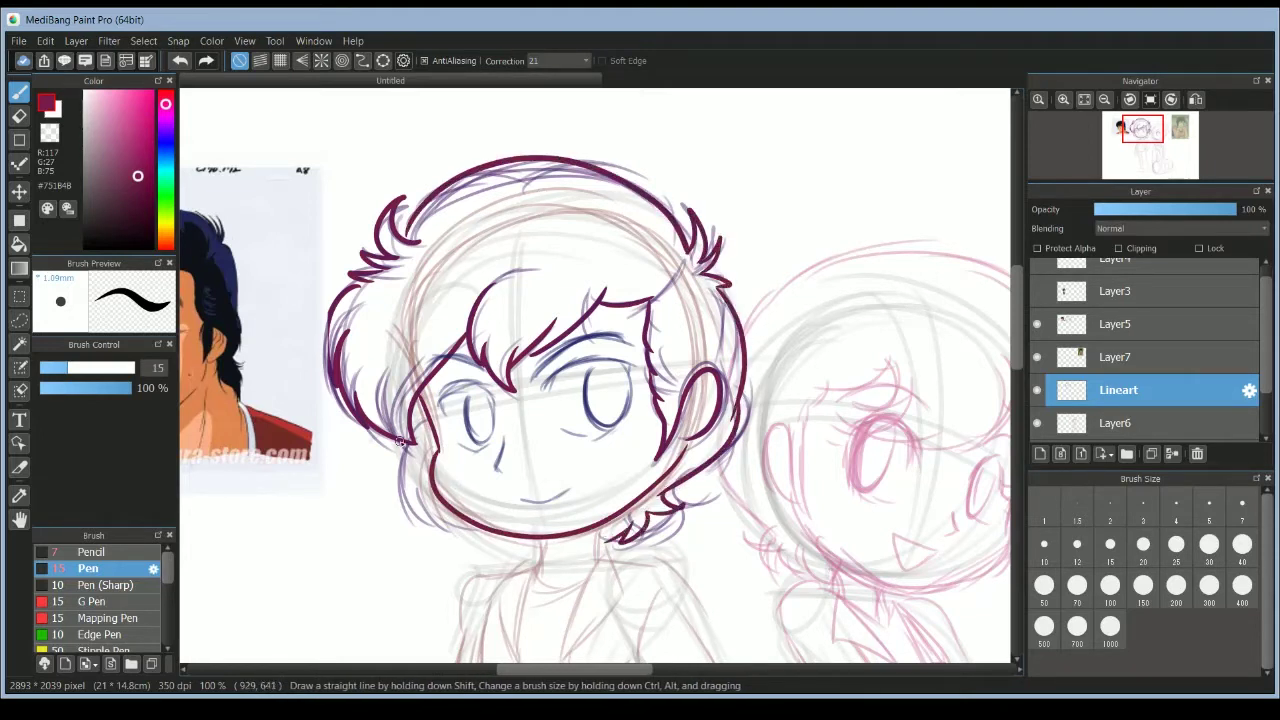
left_click_drag(462, 531, 480, 529)
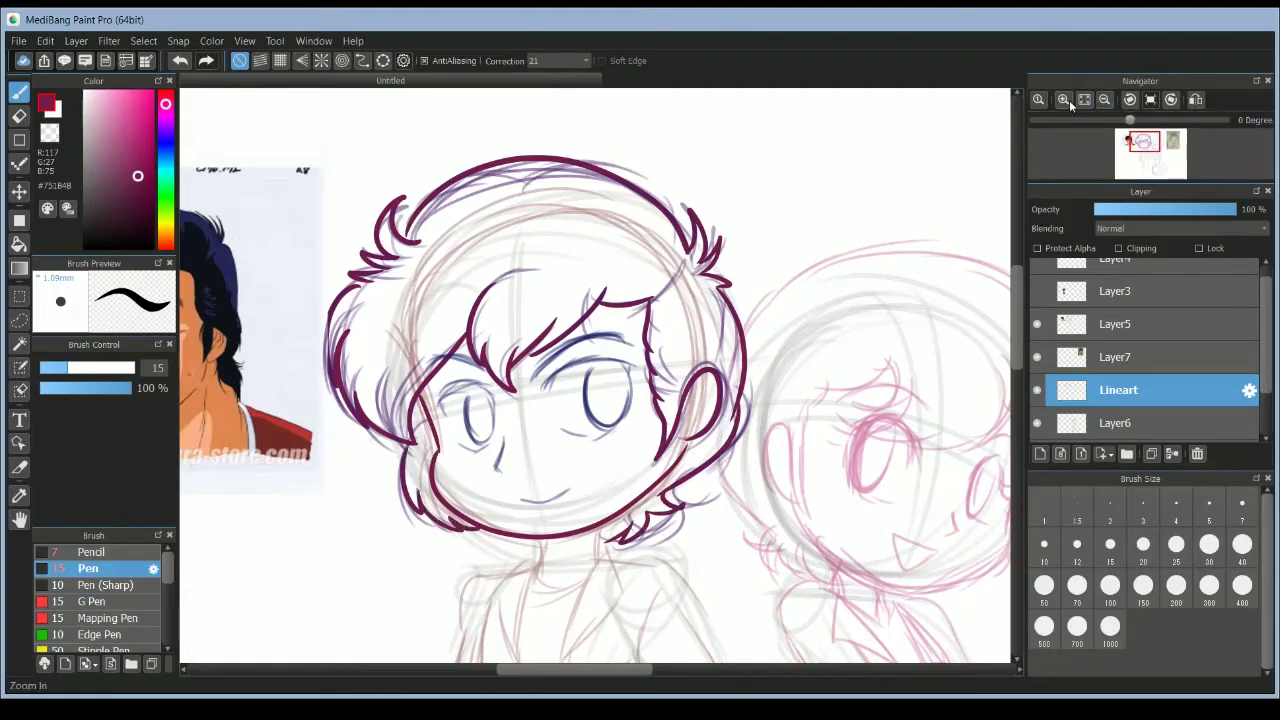
Ink both sides of the boy's neck and the hair tufts just below his chin.
left_click(1064, 100)
left_click(1104, 100)
scroll(880, 300, "down", 5)
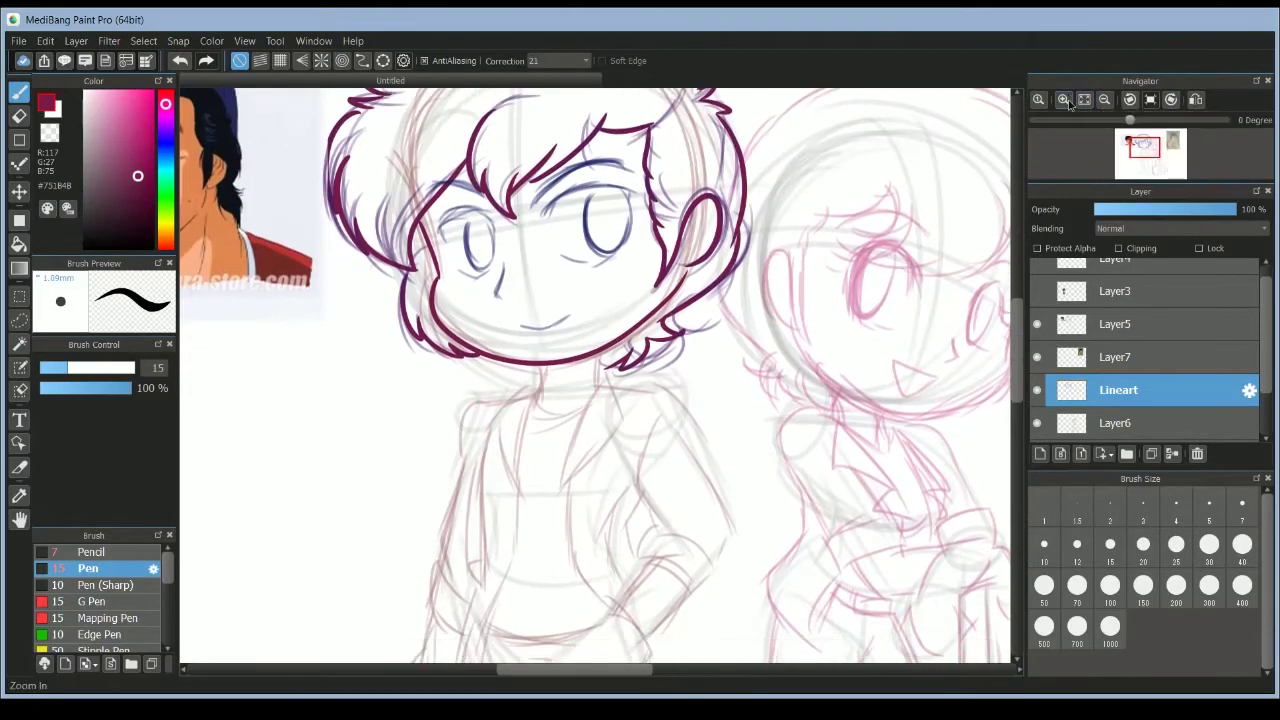
left_click(1064, 100)
key("ctrl+z")
mouse_move(512, 416)
left_mouse_down()
mouse_move(523, 357)
mouse_move(516, 413)
left_mouse_up()
key("ctrl+z")
left_click_drag(604, 346, 600, 400)
left_click_drag(432, 350, 522, 364)
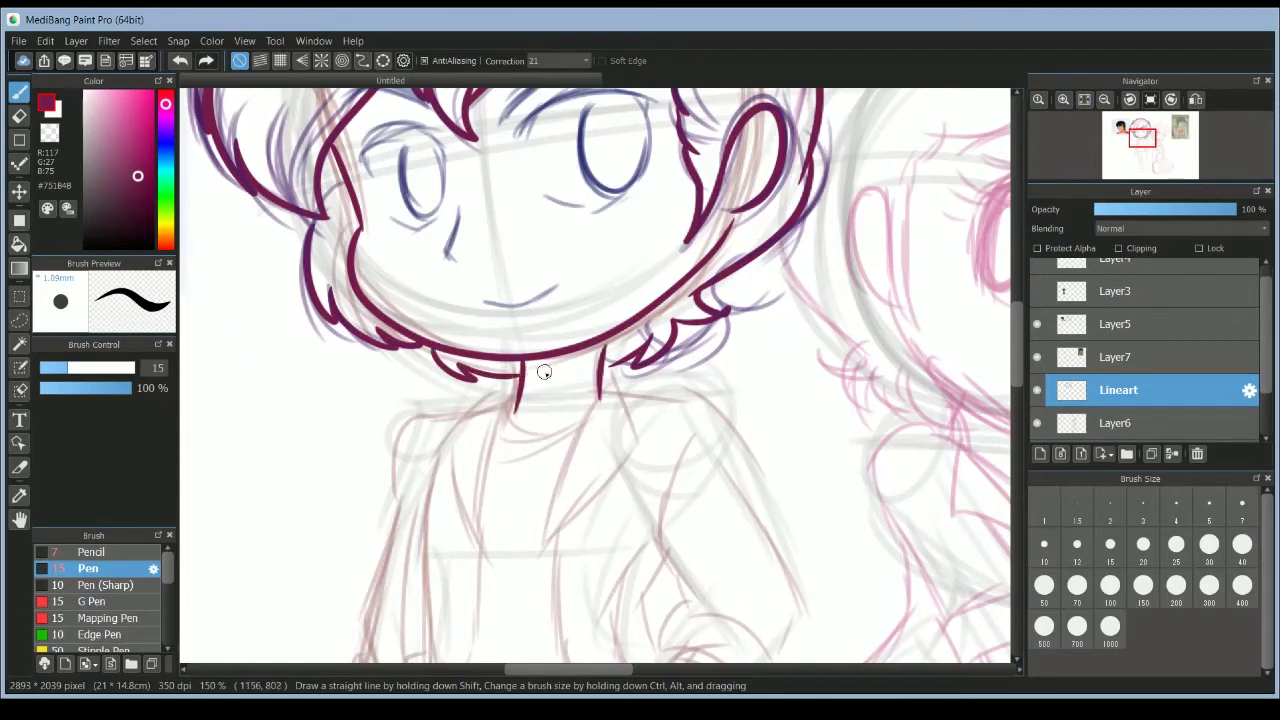
Ink both pointed lapels of the jacket collar below the neck.
left_click_drag(1017, 365, 1018, 390)
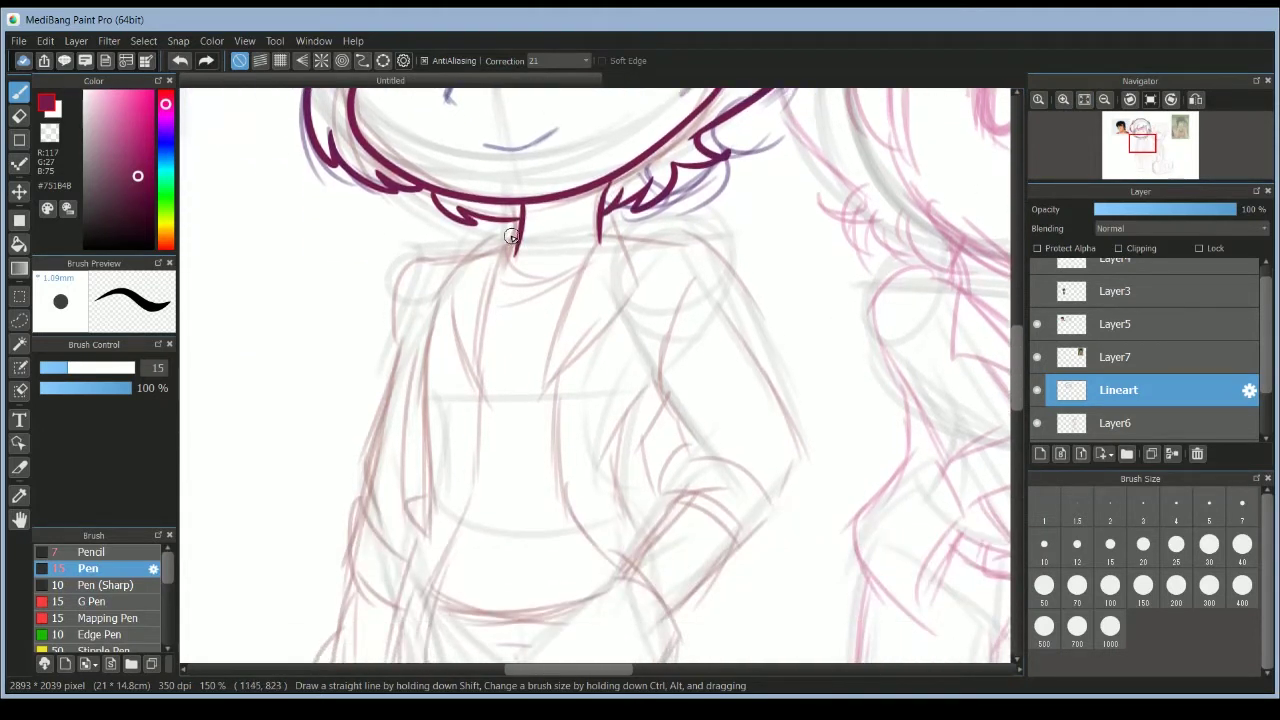
left_click_drag(518, 226, 472, 400)
mouse_move(610, 218)
left_mouse_down()
mouse_move(558, 398)
mouse_move(608, 350)
left_mouse_up()
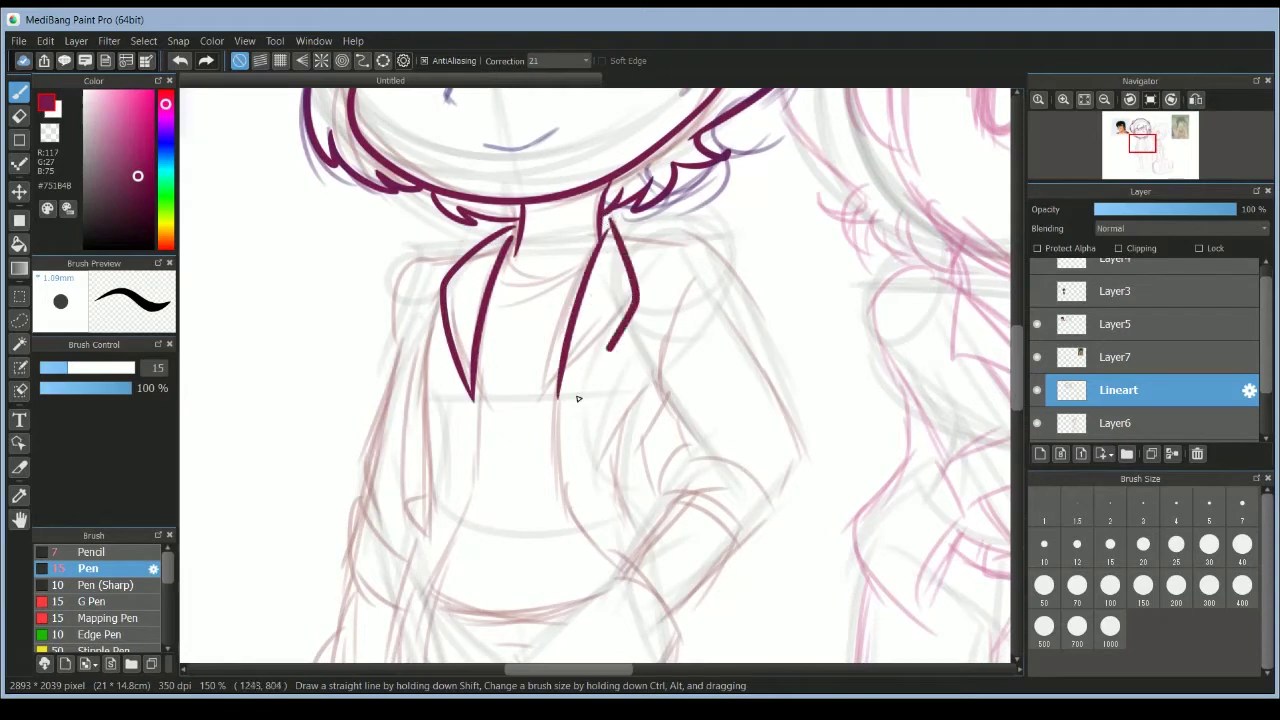
left_click_drag(577, 398, 562, 408)
left_click_drag(1016, 360, 1016, 379)
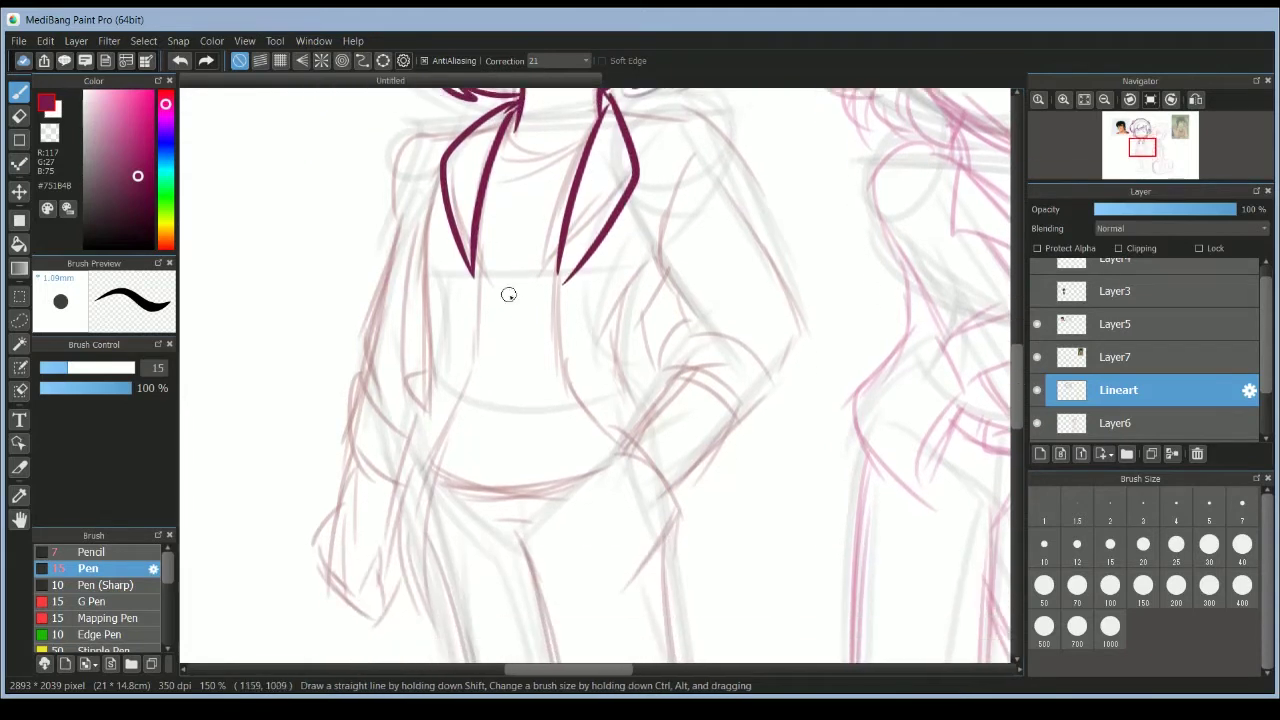
Ink the jacket's long pointed front panel together with the shoulder, sleeve and cuff of the hanging arm.
left_click_drag(437, 181, 424, 397)
key("ctrl+z")
left_click_drag(421, 204, 420, 375)
mouse_move(472, 272)
left_mouse_down()
mouse_move(471, 394)
mouse_move(424, 404)
mouse_move(391, 529)
mouse_move(439, 618)
left_mouse_up()
left_click_drag(437, 614, 467, 326)
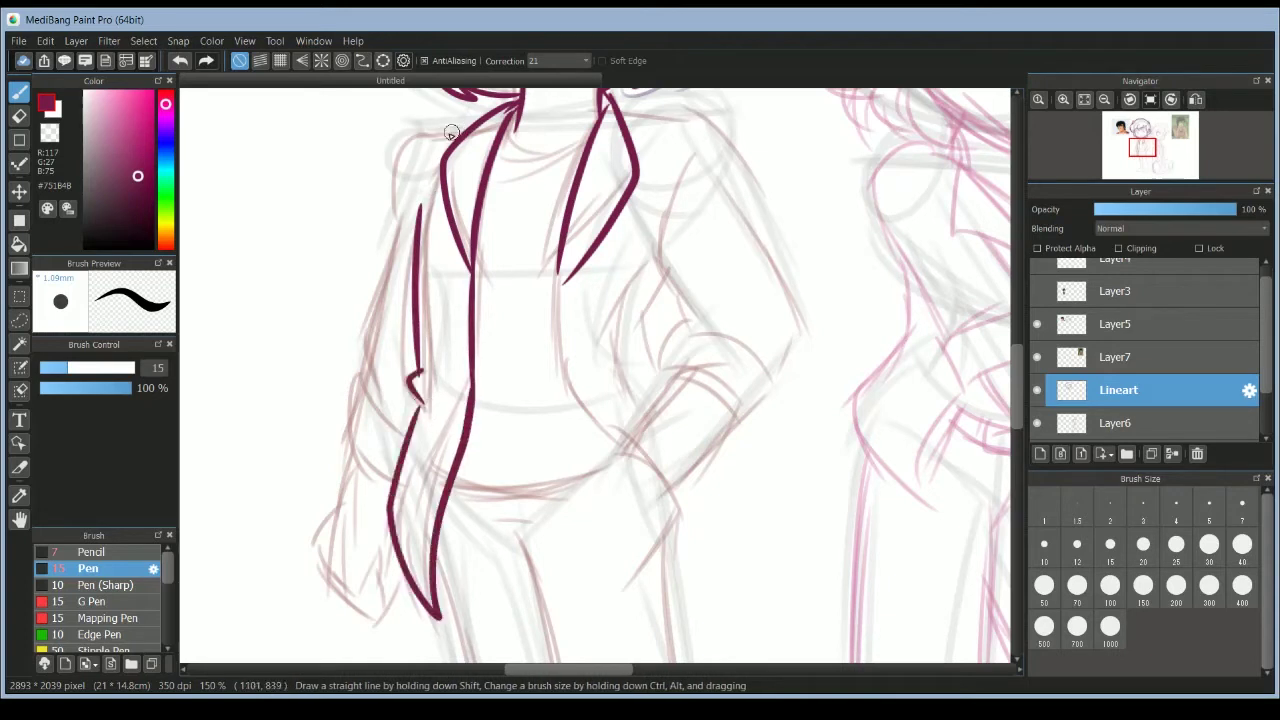
mouse_move(445, 130)
left_mouse_down()
mouse_move(399, 213)
mouse_move(366, 330)
mouse_move(406, 356)
left_mouse_up()
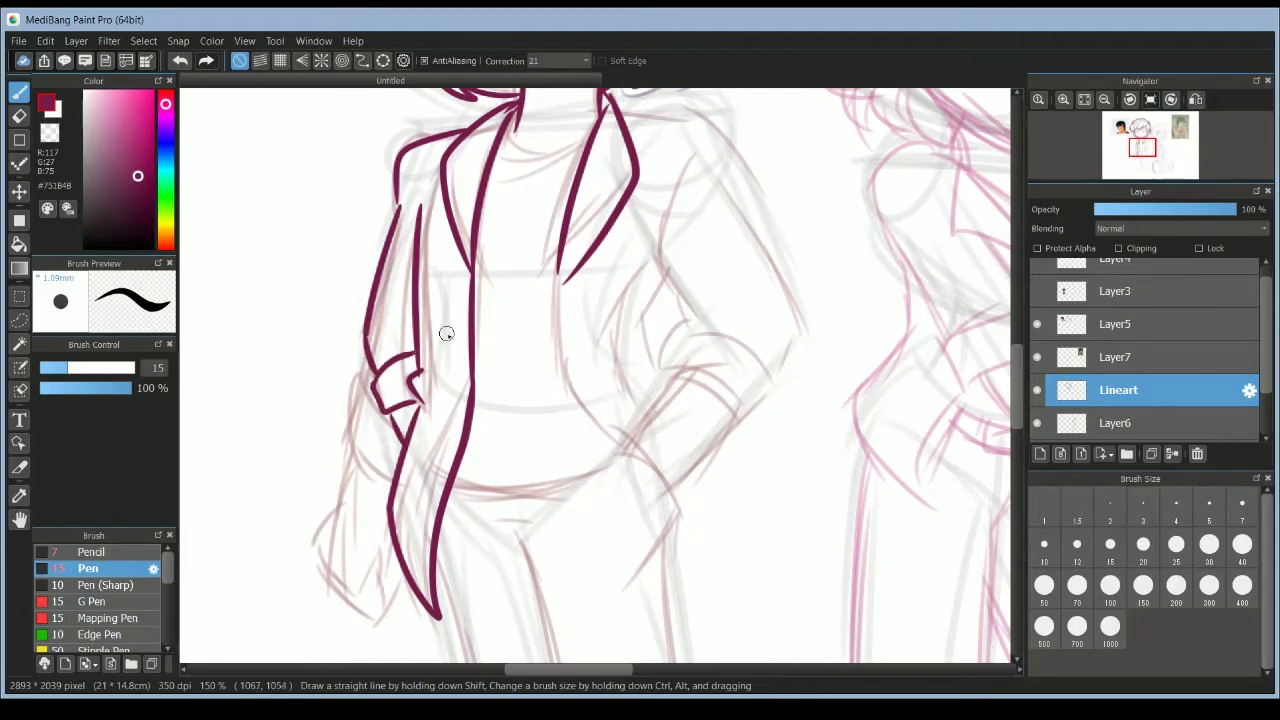
Ink the jacket's other front edge with the shoulder and inner sleeve line on the bent arm's side.
left_click_drag(662, 284, 648, 328)
mouse_move(563, 284)
left_mouse_down()
mouse_move(560, 344)
mouse_move(628, 437)
left_mouse_up()
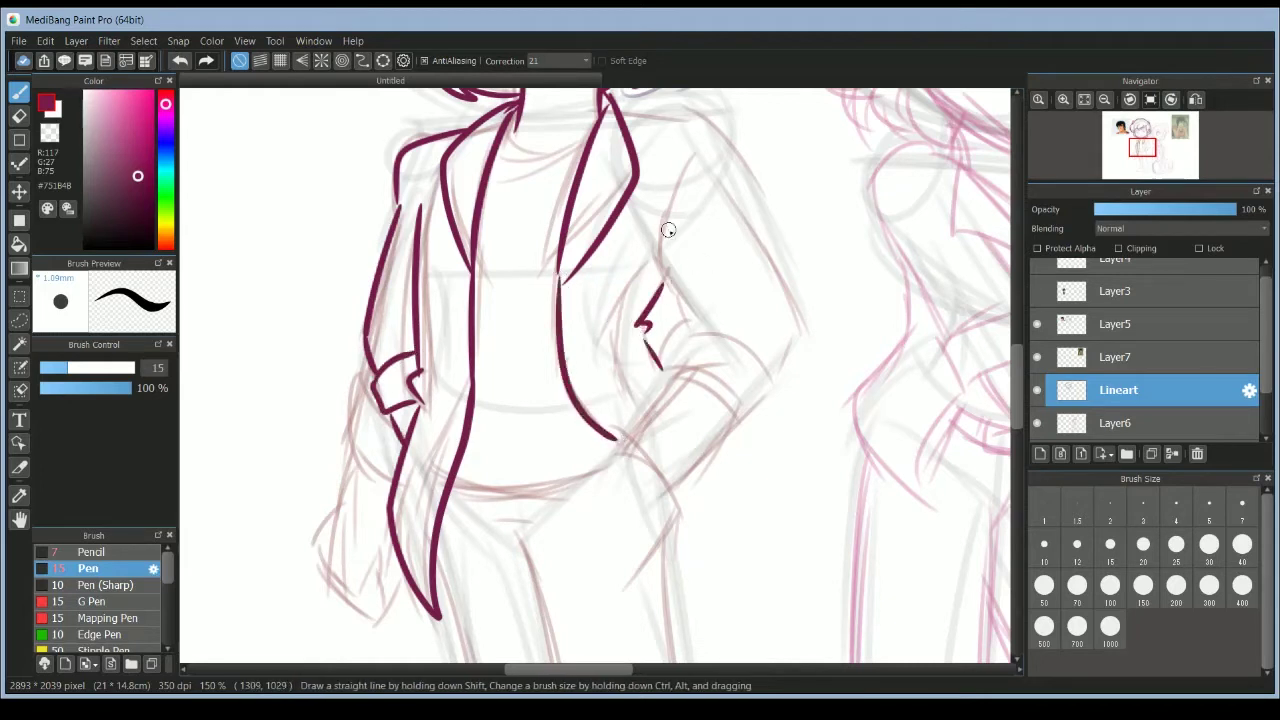
left_click_drag(607, 112, 711, 141)
left_click_drag(680, 205, 668, 288)
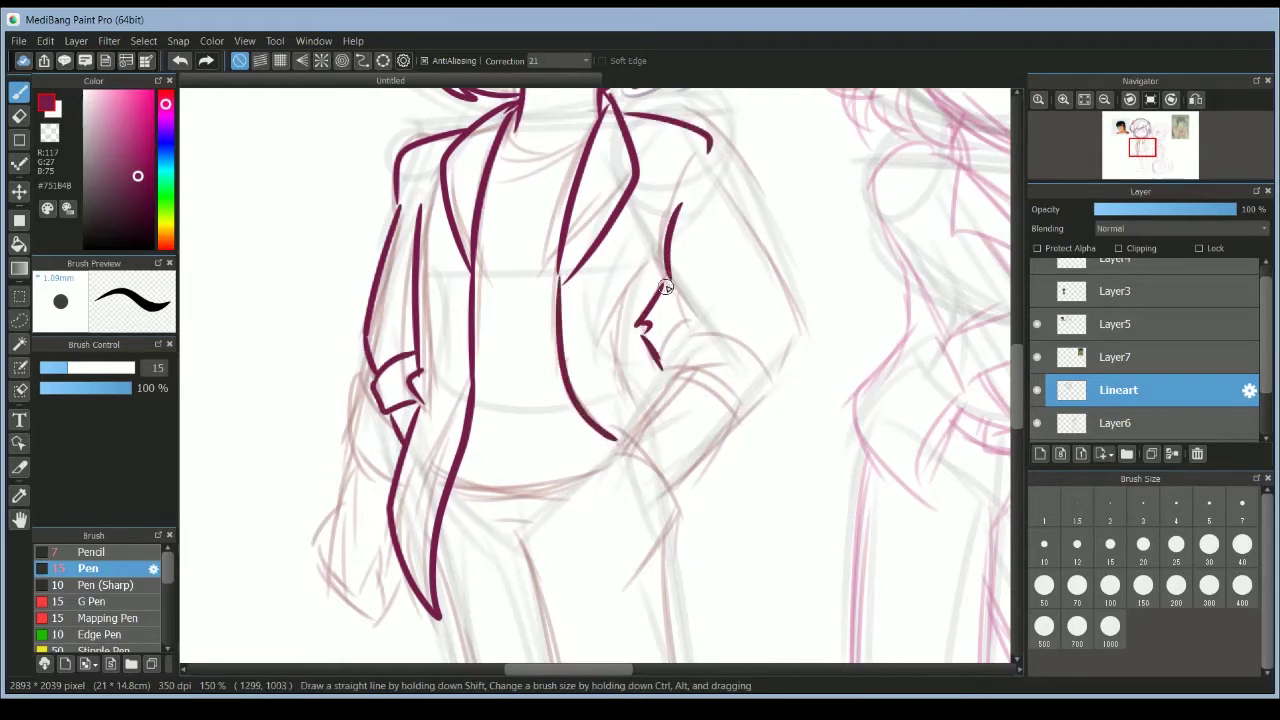
Ink the bent arm's outer edge, cuff and forearm, along with the shirt hem and the jacket's side edge.
mouse_move(686, 334)
left_mouse_down()
mouse_move(746, 384)
mouse_move(724, 409)
mouse_move(763, 392)
left_mouse_up()
mouse_move(710, 150)
left_mouse_down()
mouse_move(798, 335)
mouse_move(763, 390)
left_mouse_up()
mouse_move(667, 375)
left_mouse_down()
mouse_move(618, 443)
mouse_move(674, 522)
left_mouse_up()
mouse_move(457, 483)
left_mouse_down()
mouse_move(624, 436)
mouse_move(672, 385)
left_mouse_up()
left_click_drag(734, 432, 694, 477)
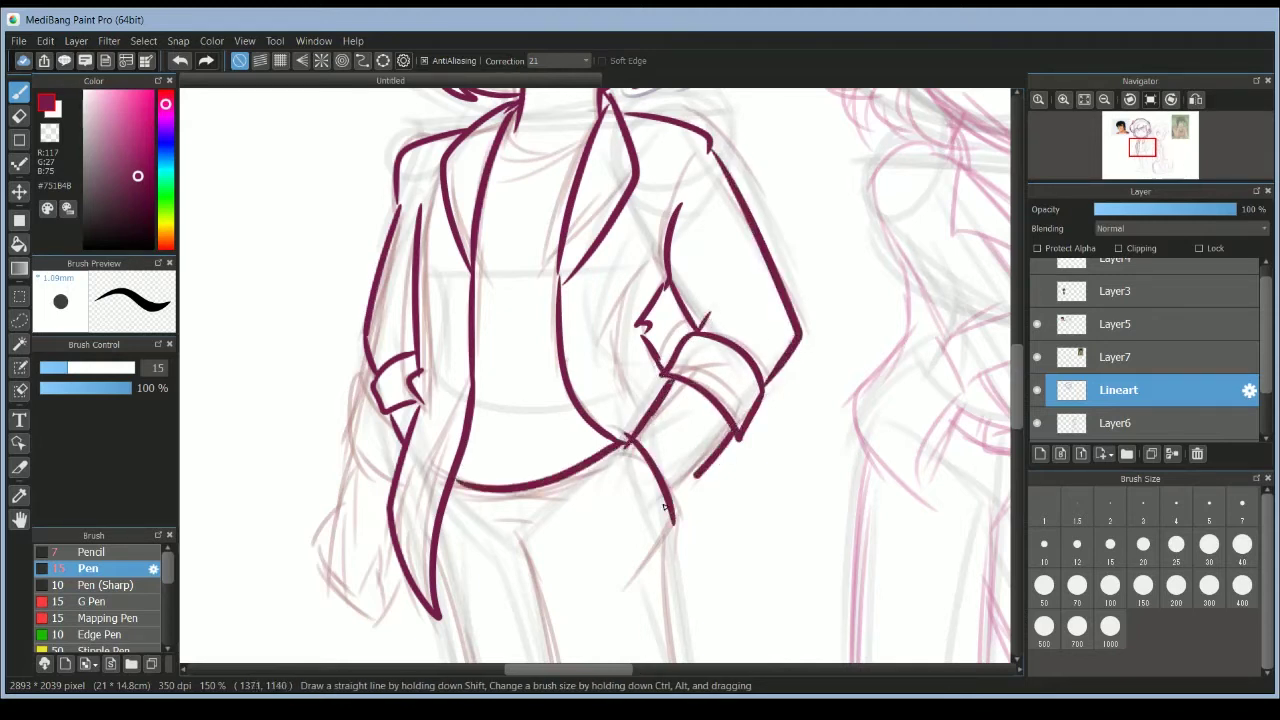
Ink the trouser legs from the jacket hem down to the curved cuffs at the ankles.
left_click_drag(1020, 380, 1022, 438)
scroll(981, 318, "down", 2)
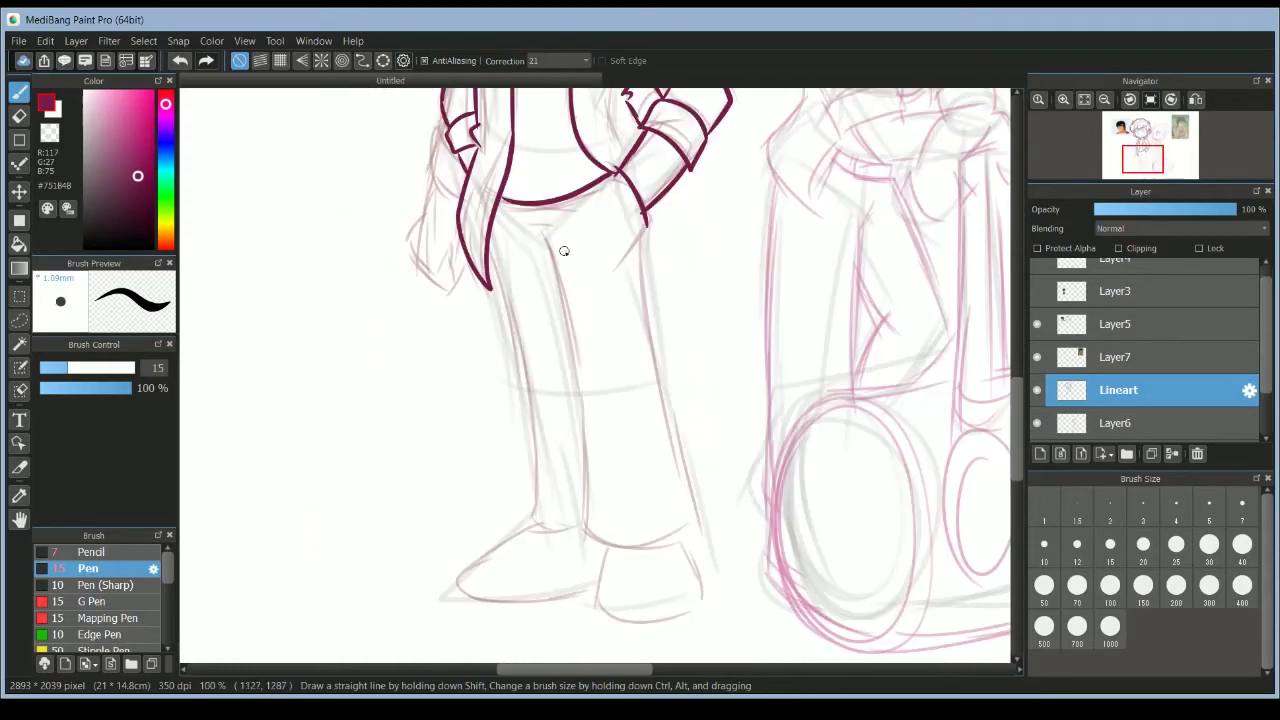
mouse_move(489, 250)
left_mouse_down()
mouse_move(530, 528)
mouse_move(545, 520)
mouse_move(531, 442)
mouse_move(540, 527)
mouse_move(585, 530)
left_mouse_up()
key("ctrl+z")
key("ctrl+z")
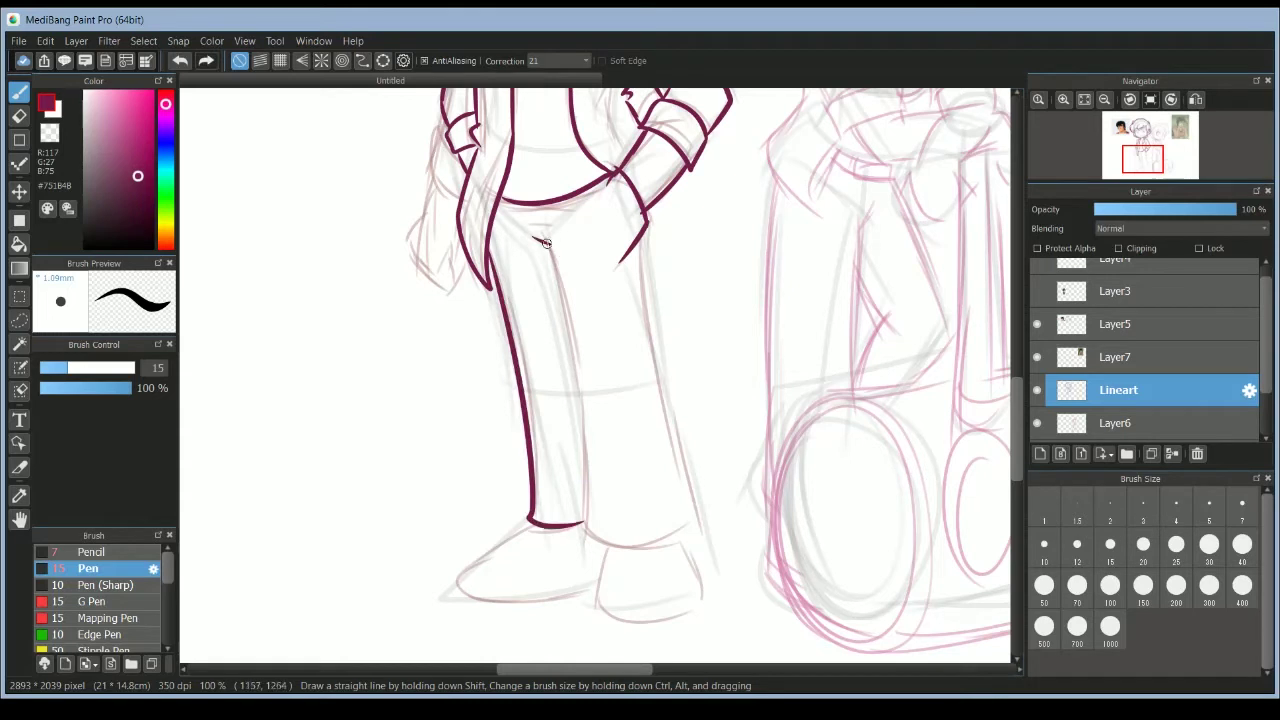
mouse_move(547, 243)
left_mouse_down()
mouse_move(586, 534)
mouse_move(698, 515)
left_mouse_up()
key("ctrl+z")
mouse_move(641, 250)
left_mouse_down()
mouse_move(648, 324)
mouse_move(695, 517)
left_mouse_up()
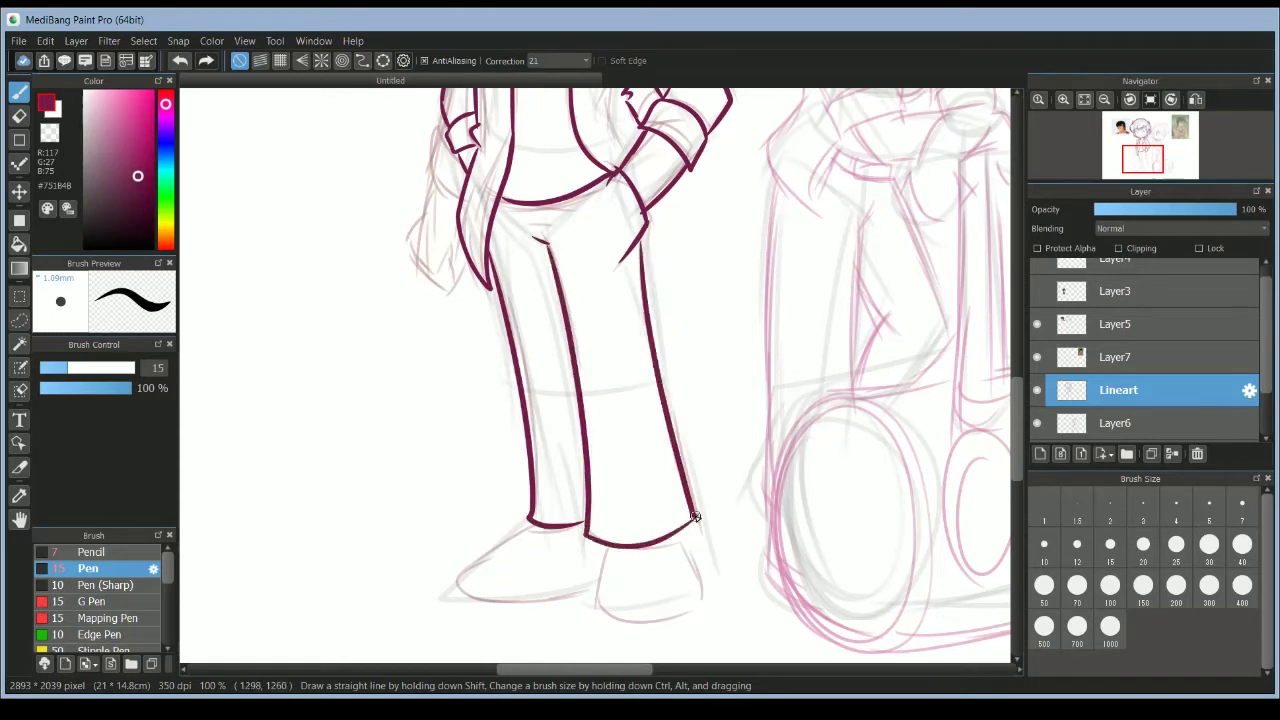
Ink both shoes below the trouser cuffs, including the curved sole lines.
mouse_move(532, 524)
left_mouse_down()
mouse_move(510, 609)
mouse_move(597, 590)
left_mouse_up()
mouse_move(472, 588)
left_mouse_down()
mouse_move(585, 588)
mouse_move(597, 609)
mouse_move(703, 604)
mouse_move(670, 542)
mouse_move(600, 573)
mouse_move(679, 618)
mouse_move(668, 540)
left_mouse_up()
key("ctrl+z")
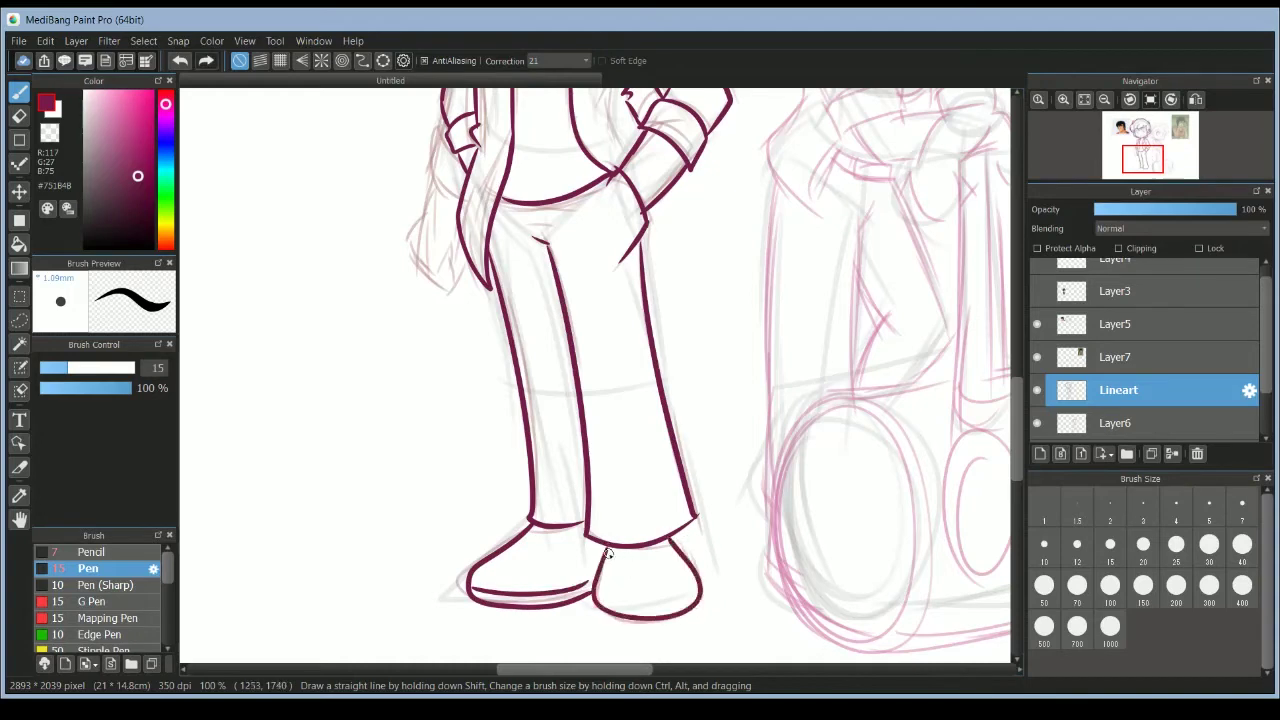
left_click_drag(596, 584, 701, 583)
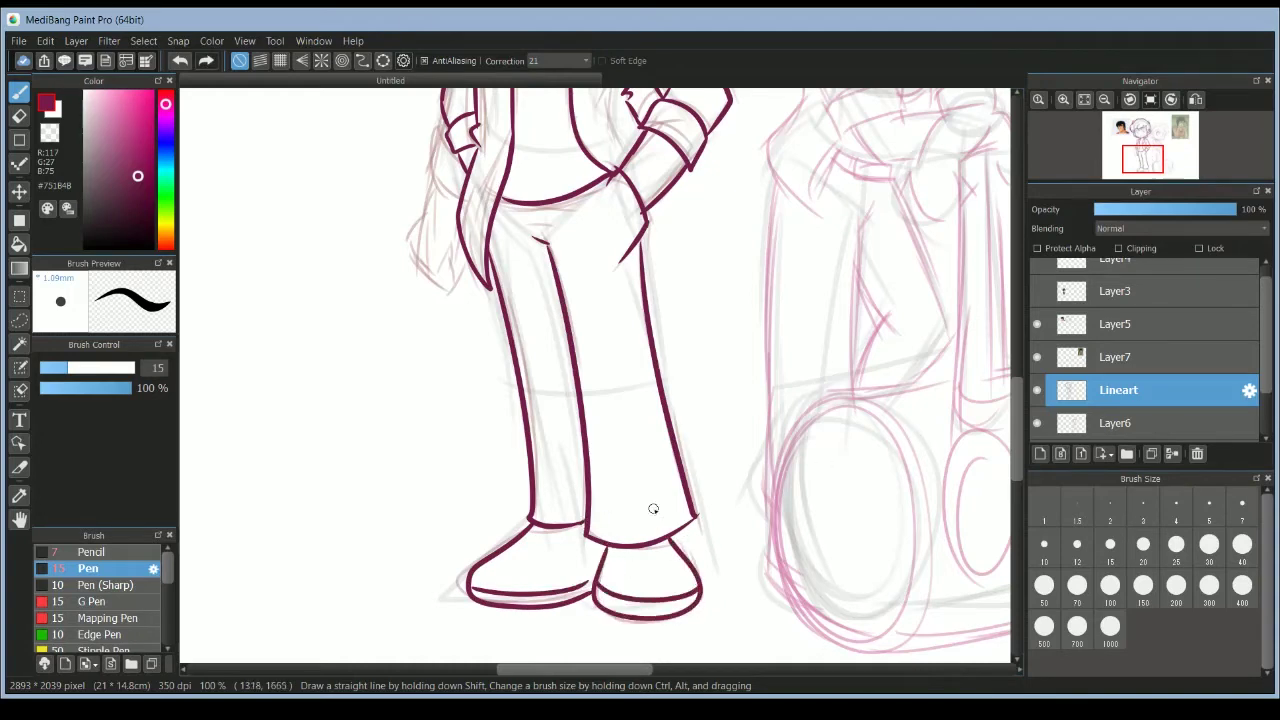
Ink the upper eyelid of the larger eye on the boy's face.
left_click_drag(1019, 422, 1010, 316)
left_click(1063, 99)
left_click(1063, 99)
mouse_move(441, 306)
left_mouse_down()
mouse_move(641, 205)
mouse_move(671, 232)
mouse_move(704, 234)
left_mouse_up()
mouse_move(498, 422)
left_mouse_down()
mouse_move(676, 414)
mouse_move(620, 243)
mouse_move(690, 425)
left_mouse_up()
key("ctrl+z")
mouse_move(600, 445)
left_mouse_down()
mouse_move(594, 251)
mouse_move(683, 432)
left_mouse_up()
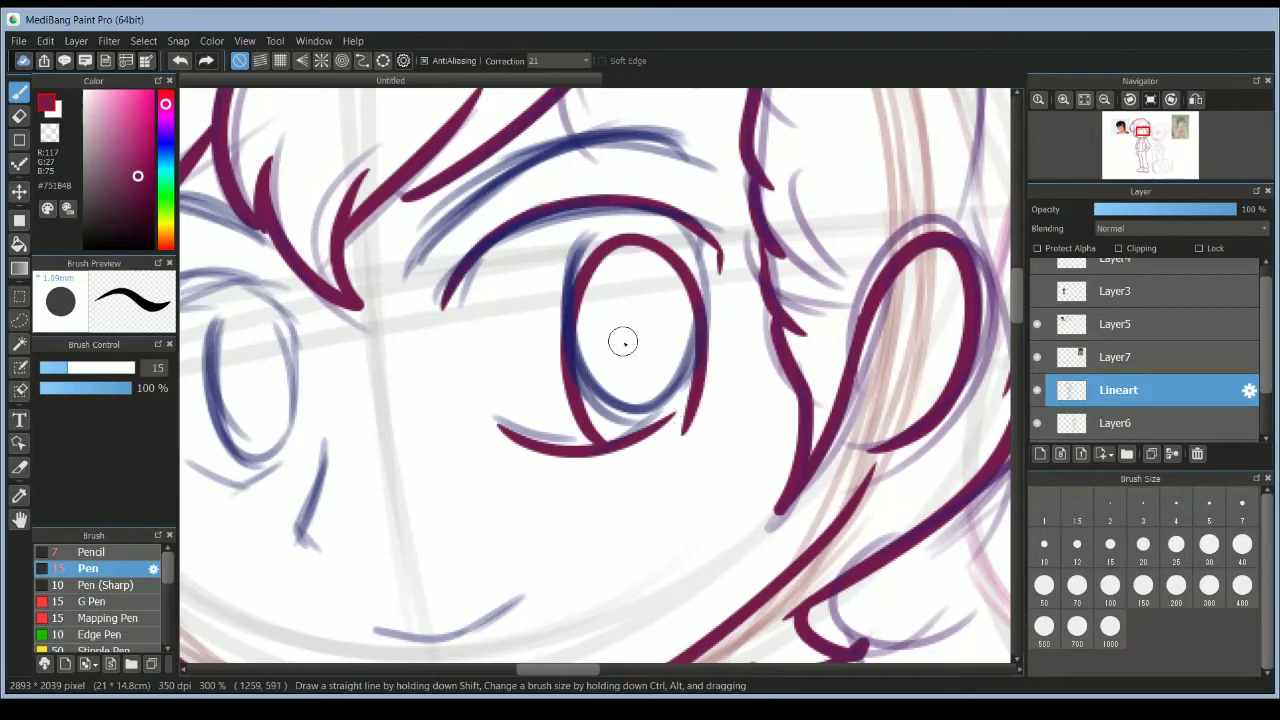
key("ctrl+z")
mouse_move(605, 445)
left_mouse_down()
mouse_move(680, 329)
mouse_move(672, 425)
left_mouse_up()
mouse_move(323, 453)
left_mouse_down()
mouse_move(291, 545)
mouse_move(325, 563)
left_mouse_up()
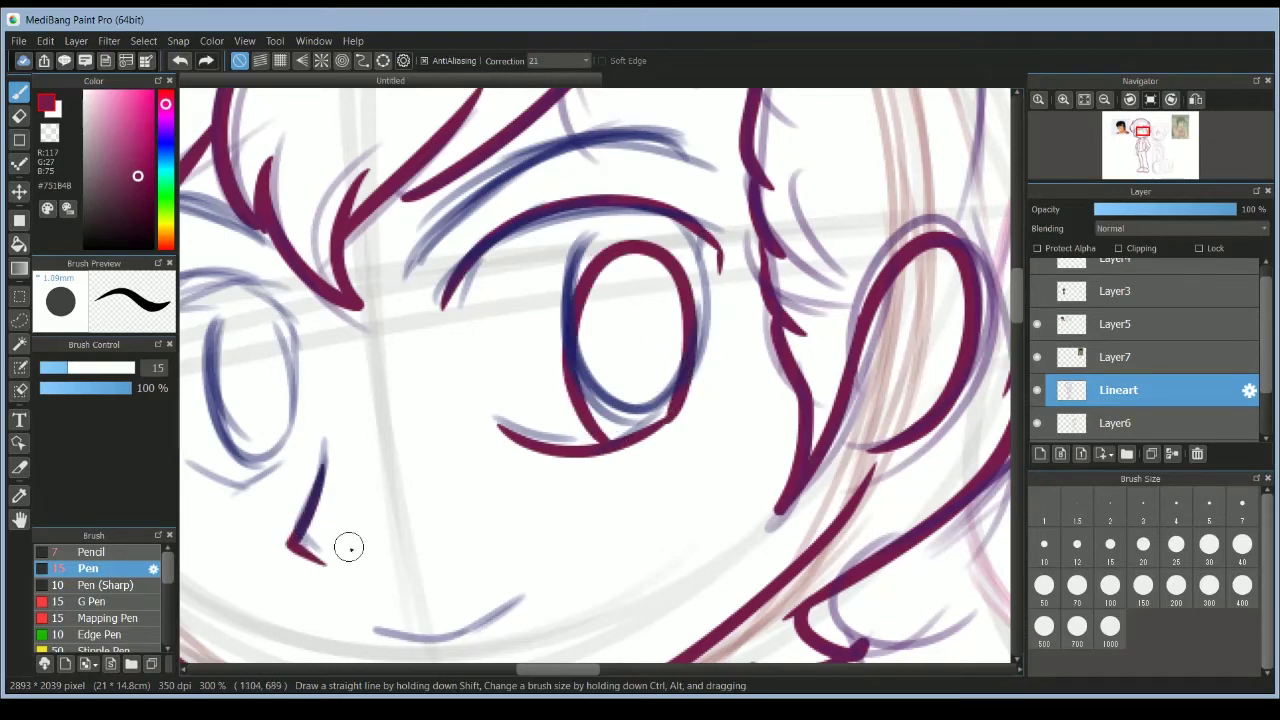
key("ctrl+minus")
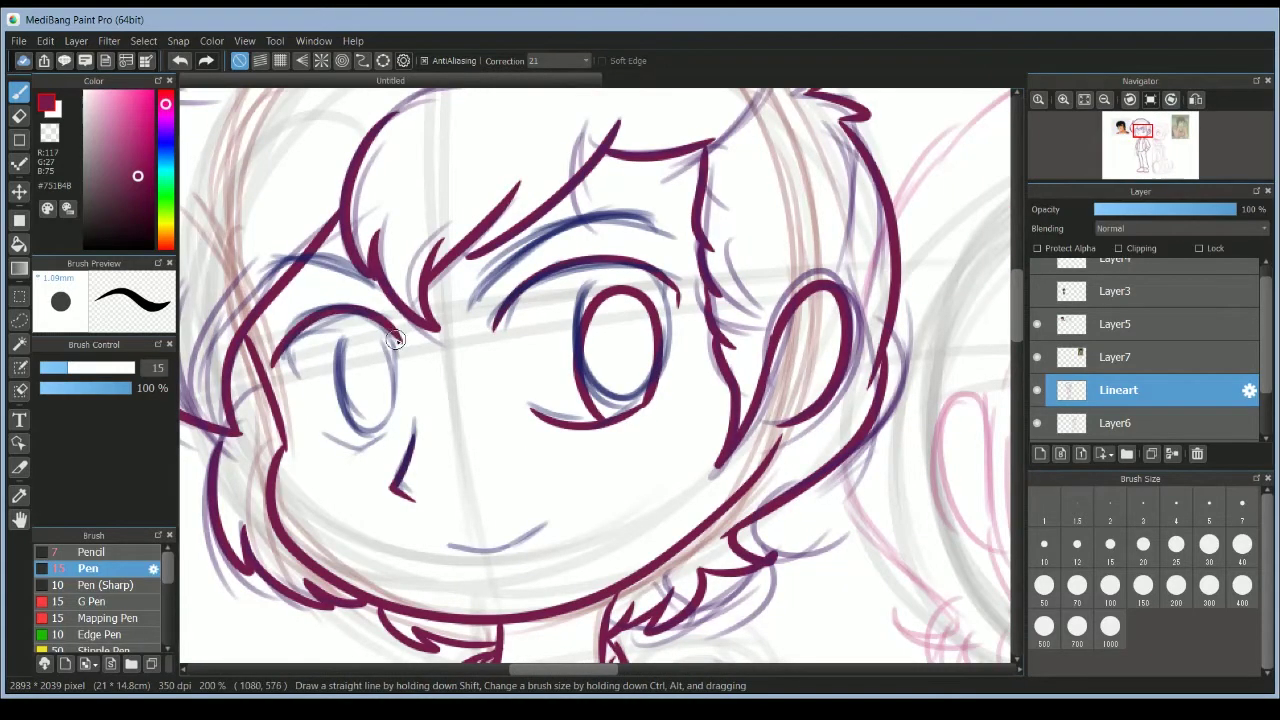
mouse_move(361, 345)
left_mouse_down()
mouse_move(345, 418)
mouse_move(359, 333)
mouse_move(389, 343)
mouse_move(394, 403)
left_mouse_up()
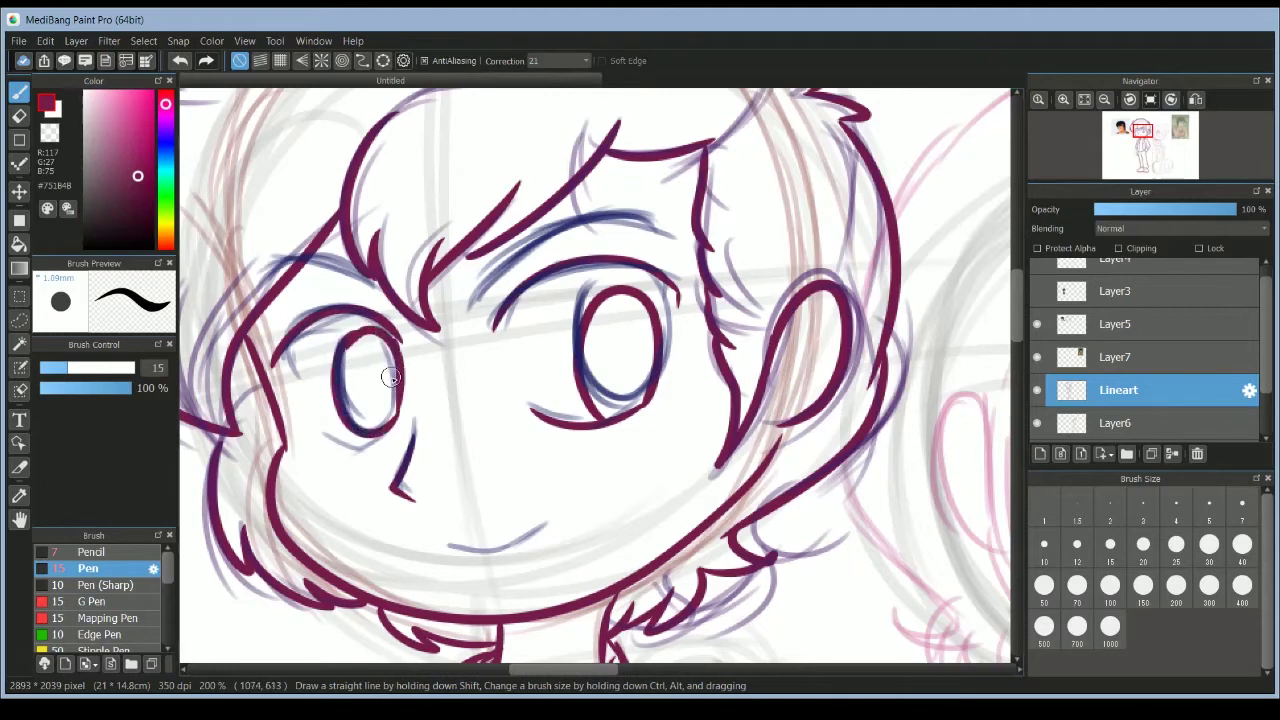
key("ctrl+z")
key("ctrl+z")
left_click_drag(364, 445, 387, 428)
key("ctrl+z")
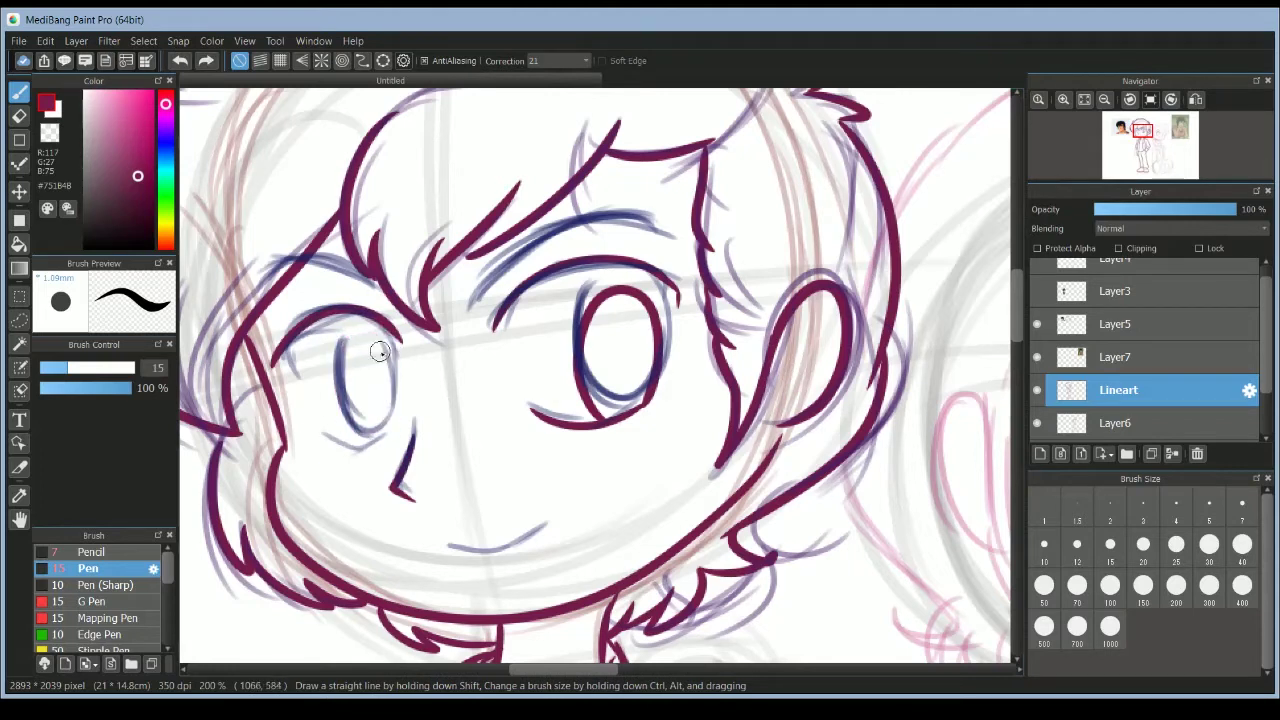
key("ctrl+z")
key("ctrl+z")
key("ctrl+z")
key("ctrl+z")
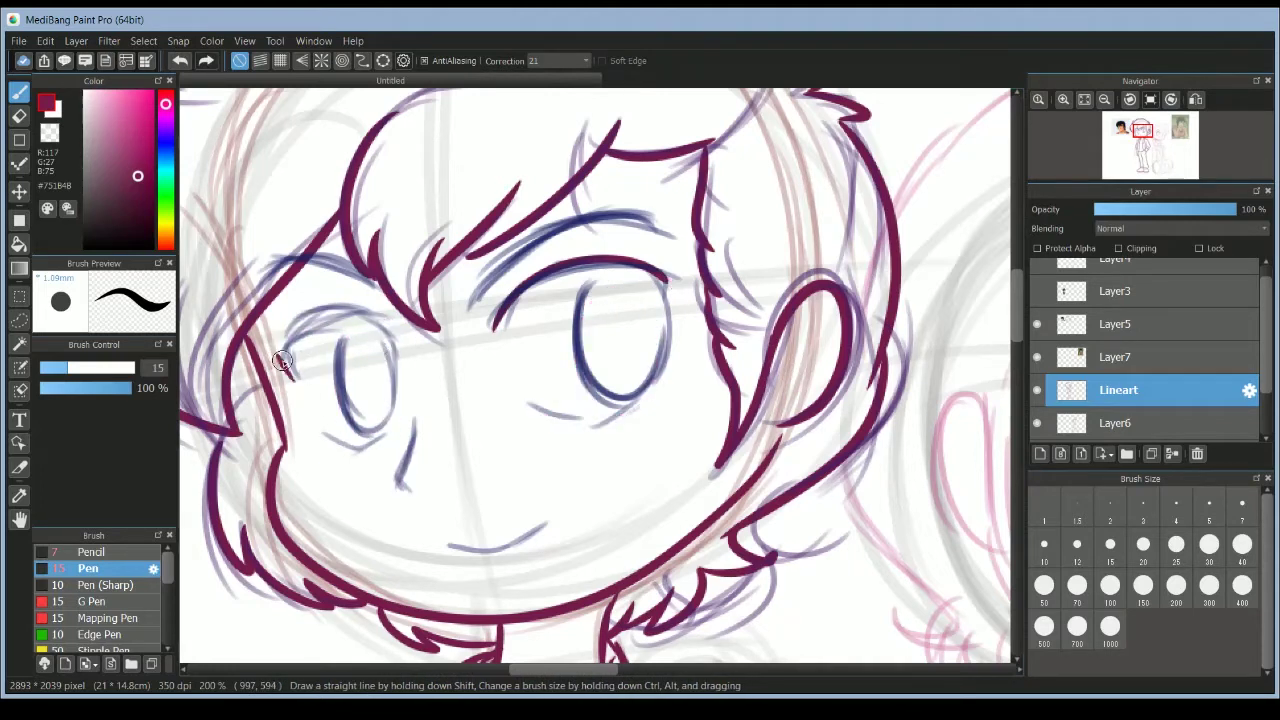
Ink the smaller eye's upper eyelid and the lower eyelids of both eyes.
mouse_move(278, 368)
left_mouse_down()
mouse_move(287, 339)
mouse_move(400, 346)
left_mouse_up()
key("ctrl+z")
left_click_drag(283, 362, 414, 356)
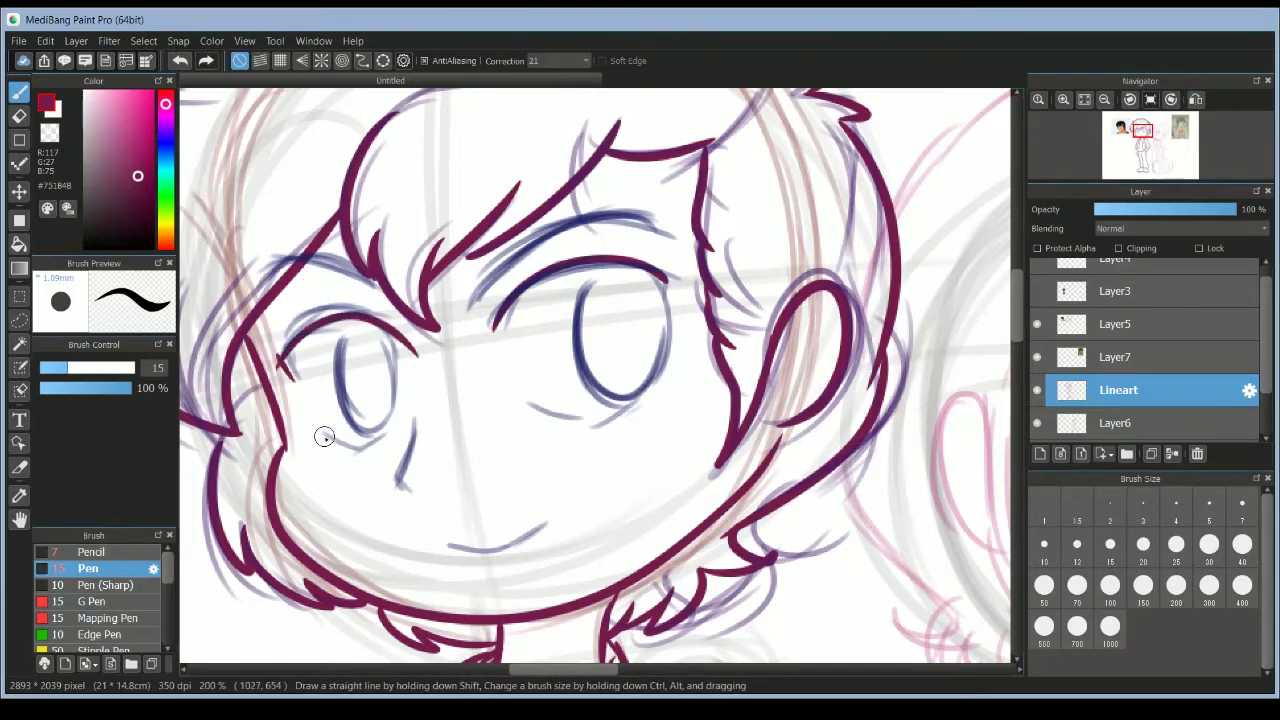
left_click_drag(324, 437, 390, 433)
left_click_drag(532, 412, 645, 396)
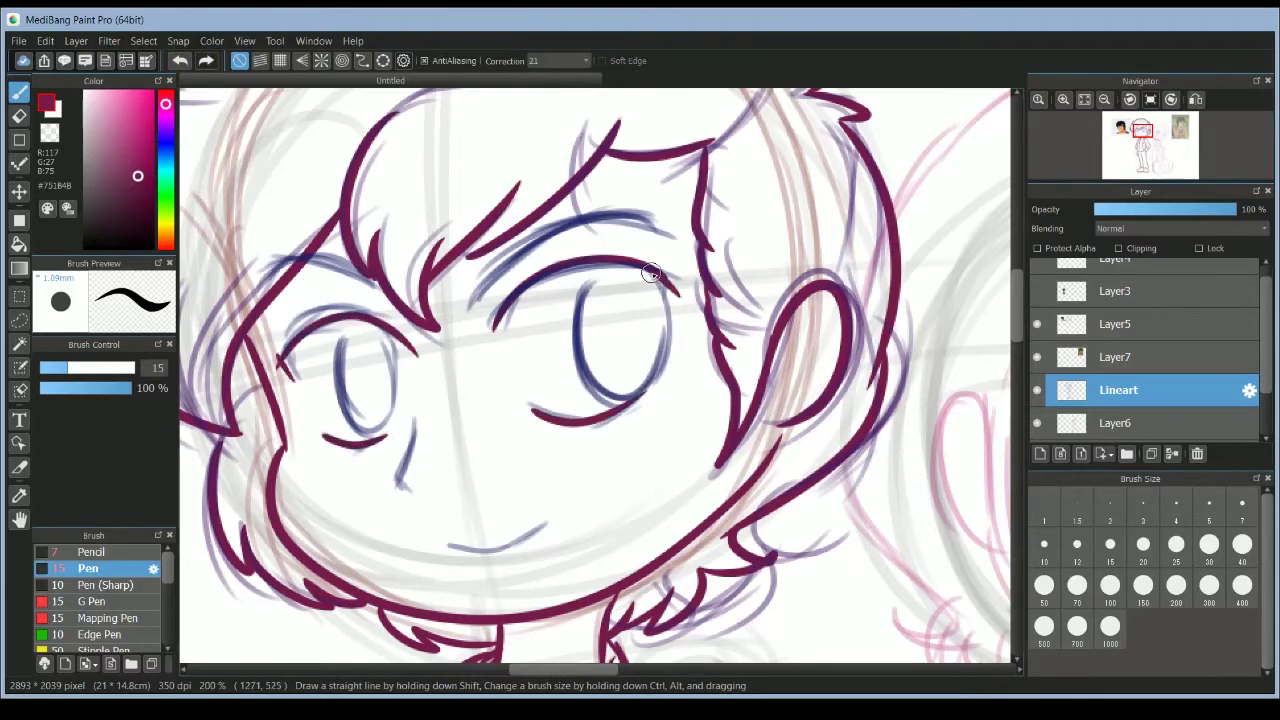
Ink both eyebrows as closed, tapered outlines above the eyes.
left_click_drag(478, 298, 682, 246)
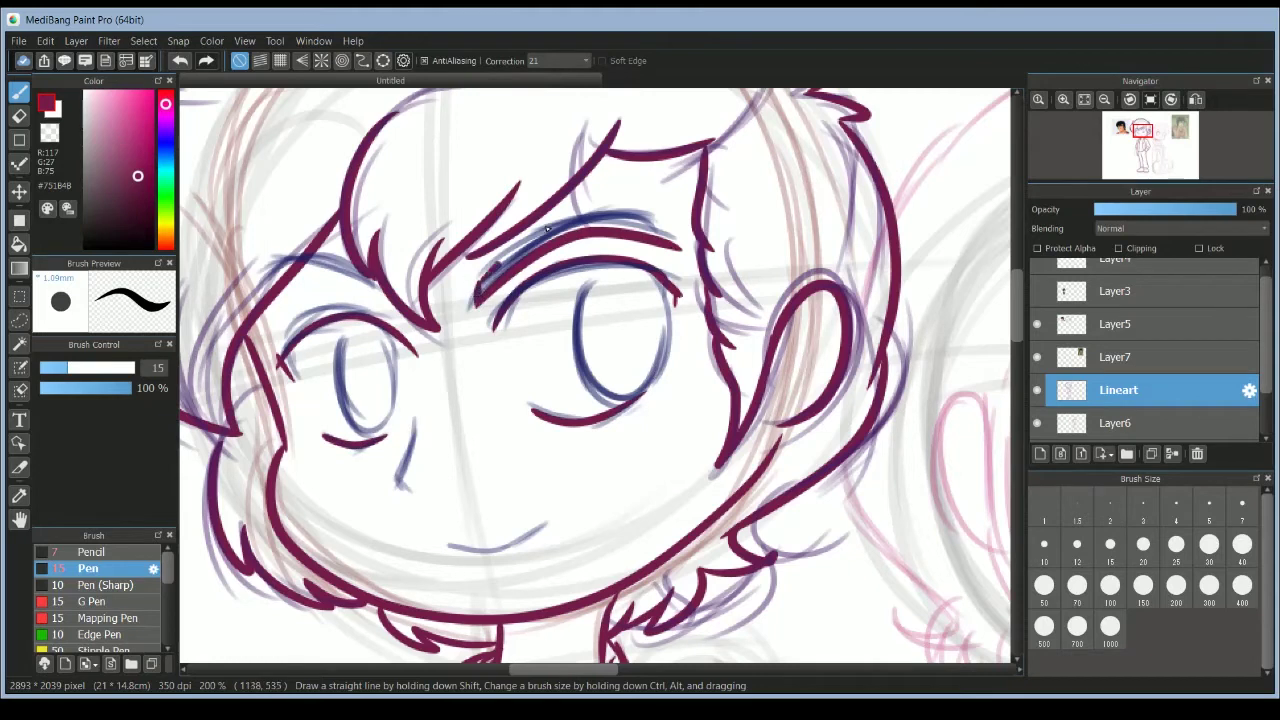
mouse_move(547, 228)
left_mouse_down()
mouse_move(667, 232)
mouse_move(694, 246)
left_mouse_up()
key("ctrl+z")
mouse_move(478, 288)
left_mouse_down()
mouse_move(690, 247)
mouse_move(535, 245)
mouse_move(578, 228)
mouse_move(684, 240)
mouse_move(688, 254)
left_mouse_up()
key("ctrl+z")
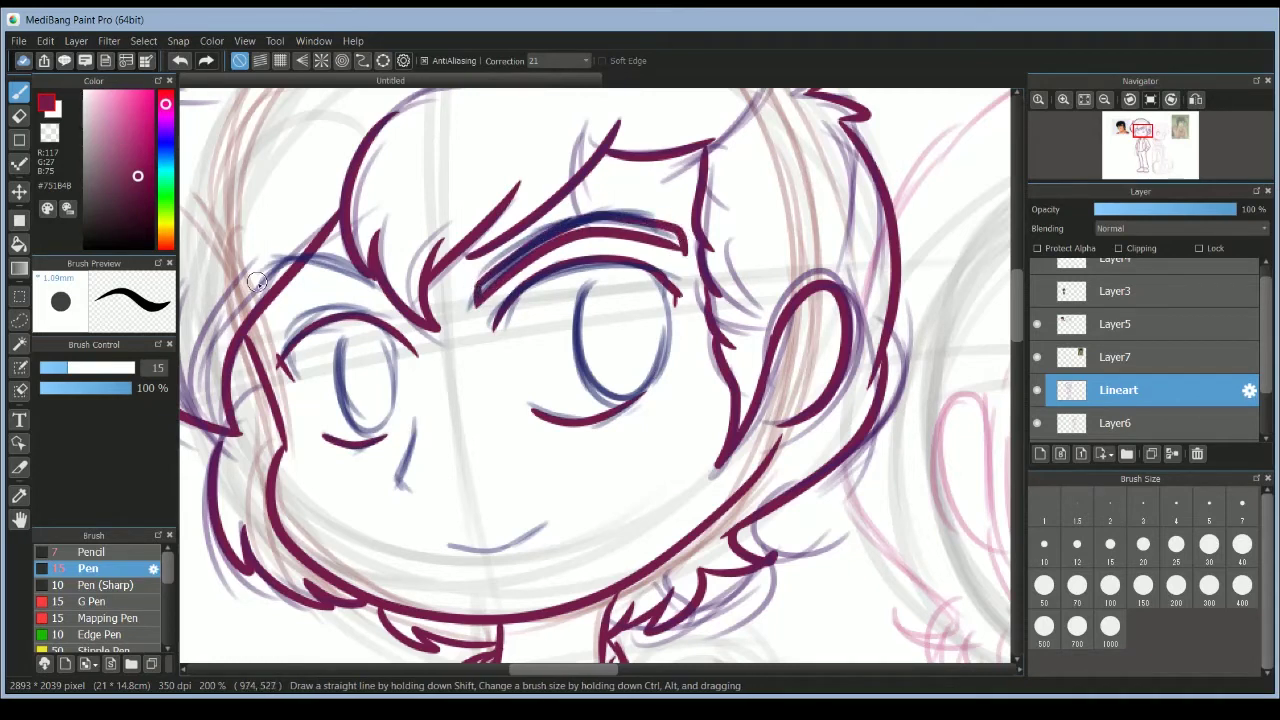
mouse_move(256, 292)
left_mouse_down()
mouse_move(371, 295)
mouse_move(311, 263)
mouse_move(371, 294)
left_mouse_up()
Ink the angled nose line and the smiling mouth.
left_click_drag(414, 426, 393, 483)
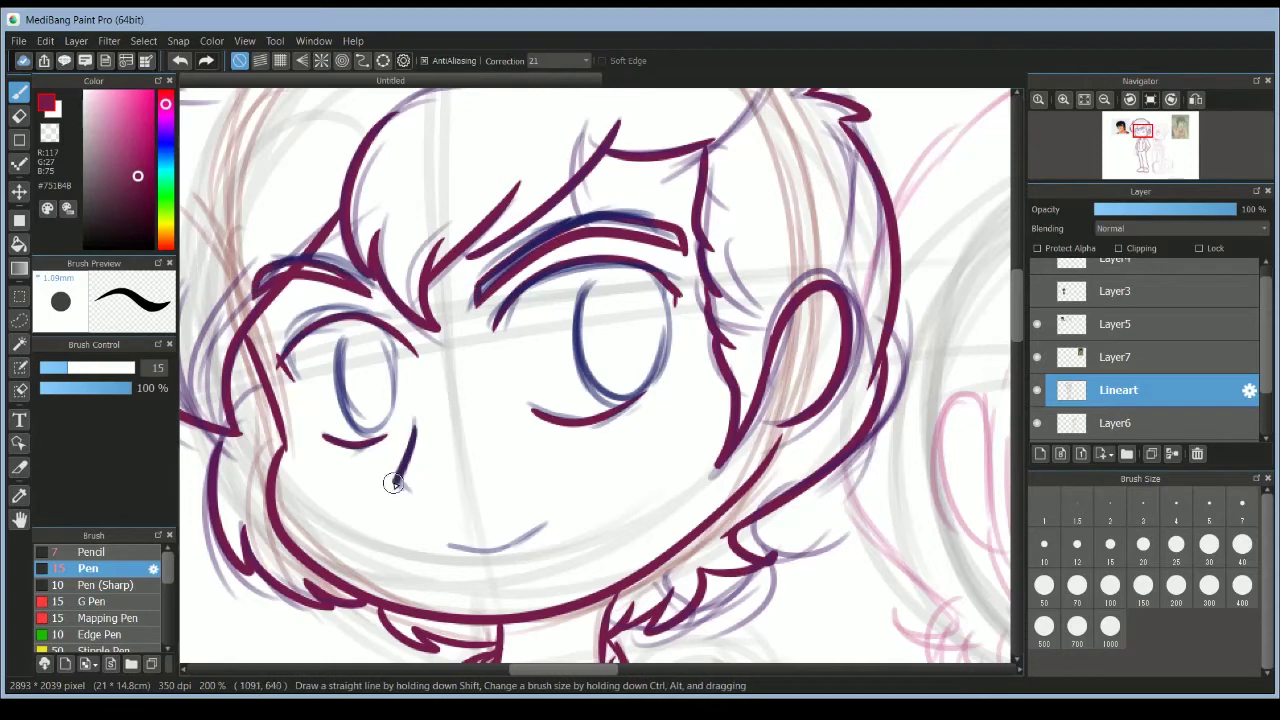
mouse_move(453, 544)
left_mouse_down()
mouse_move(572, 512)
mouse_move(474, 553)
mouse_move(576, 514)
left_mouse_up()
key("ctrl+z")
key("ctrl+z")
Trim the larger eye's lower eyelid line and ink the oval irises of both eyes.
left_click_drag(576, 357, 652, 398)
key("ctrl+z")
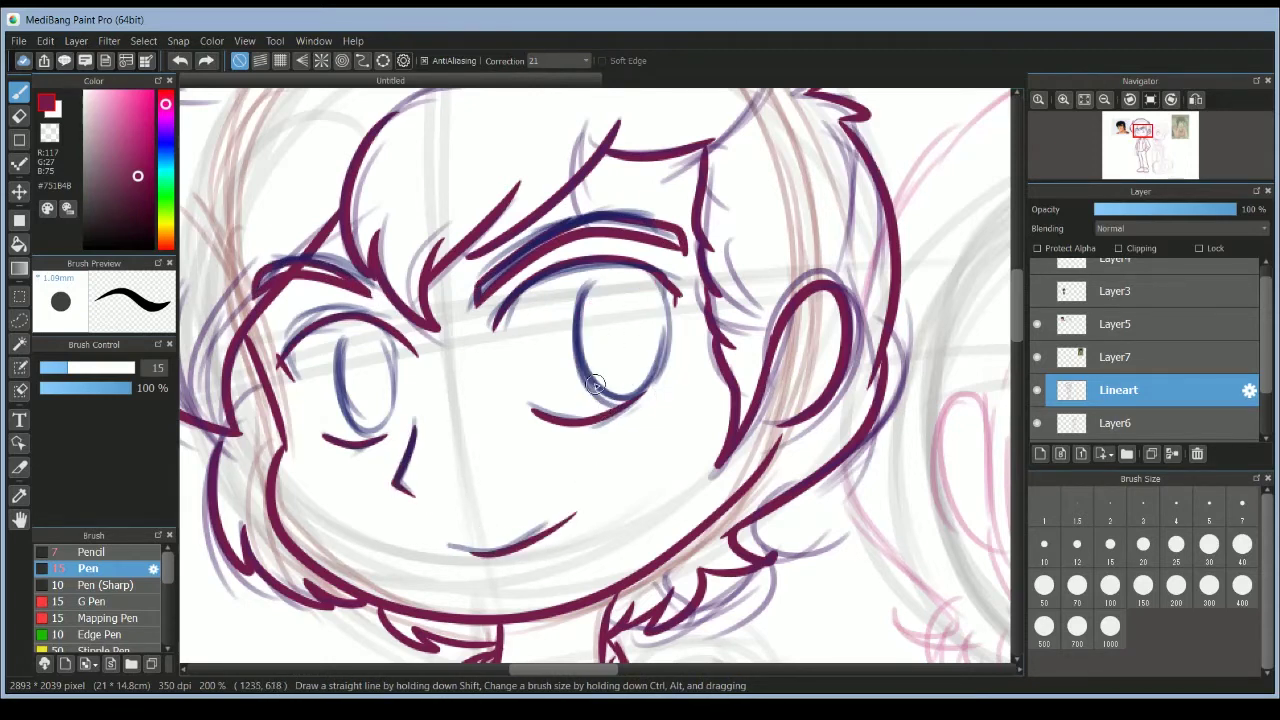
key("e")
mouse_move(540, 413)
left_mouse_down()
mouse_move(668, 384)
mouse_move(677, 337)
mouse_move(667, 385)
left_mouse_up()
key("b")
left_click_drag(355, 433, 385, 421)
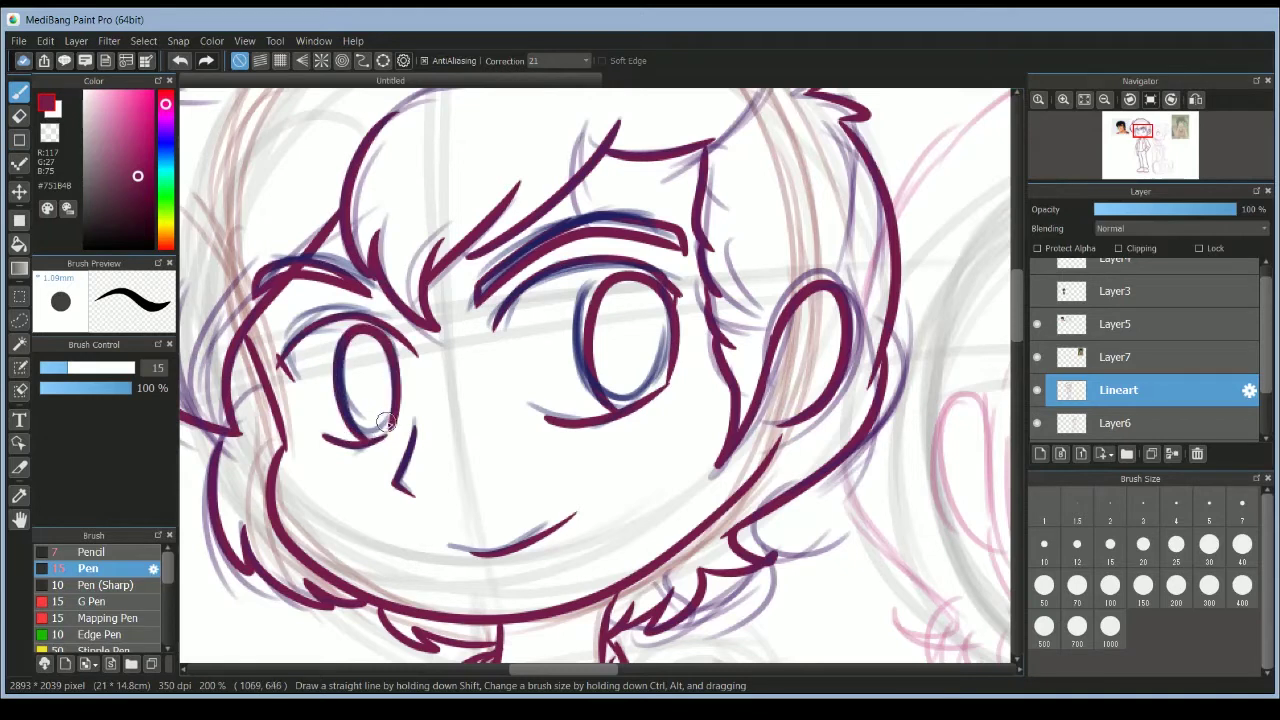
Ink the highlight and pupil shapes inside both irises, and hide Layer5.
left_click_drag(343, 378, 370, 332)
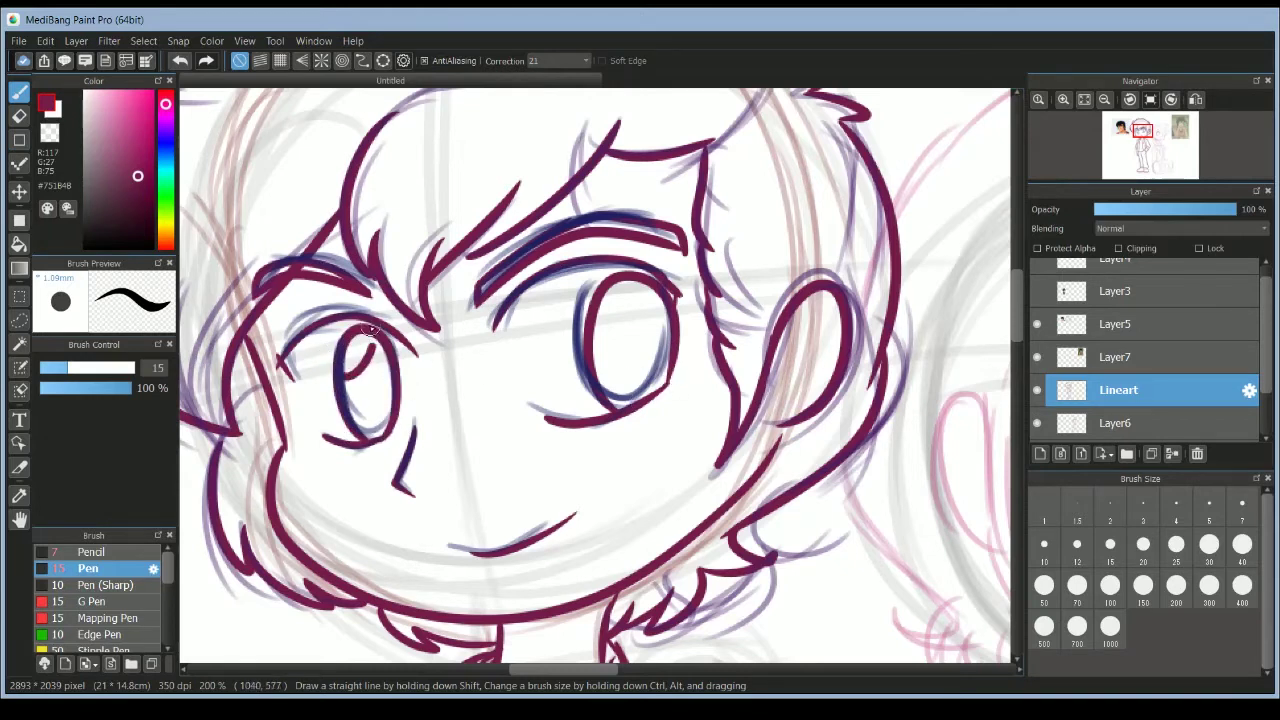
left_click_drag(593, 336, 598, 309)
left_click_drag(352, 372, 384, 372)
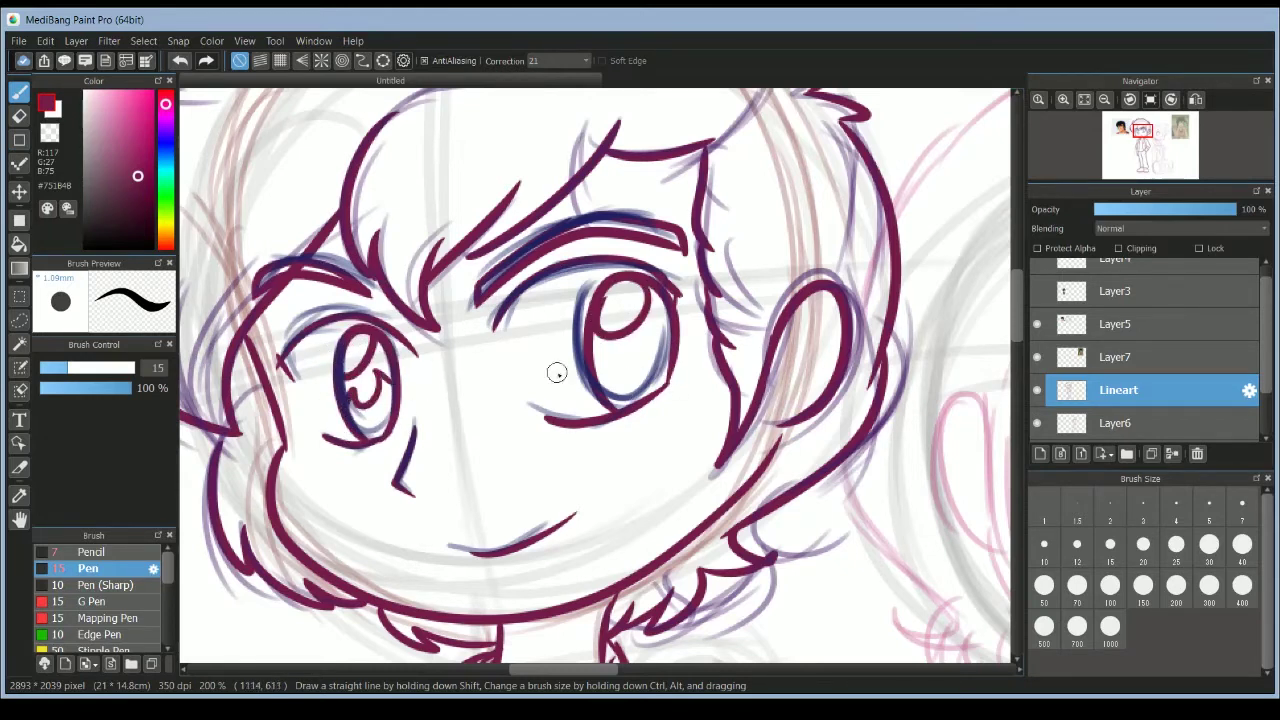
left_click_drag(597, 350, 678, 332)
left_click(1040, 358)
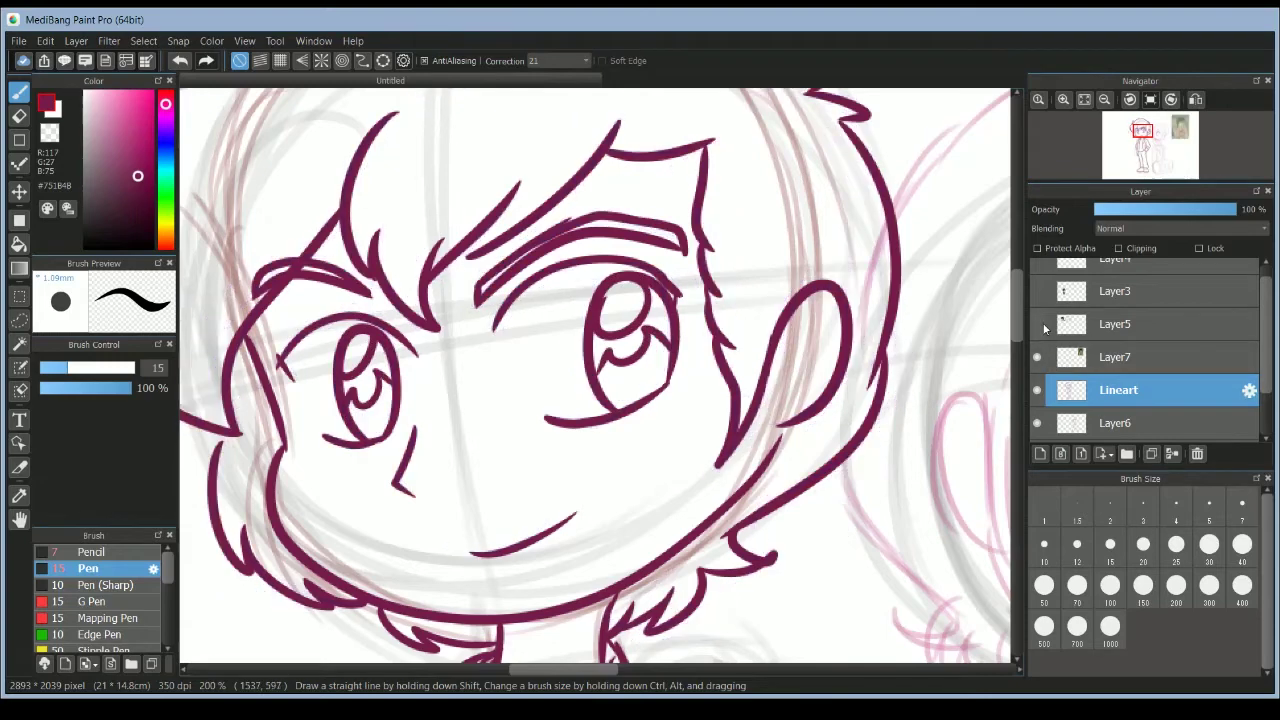
Show Layer5 to compare its sketch with the boy's inked face, and hide it again.
left_click(1040, 358)
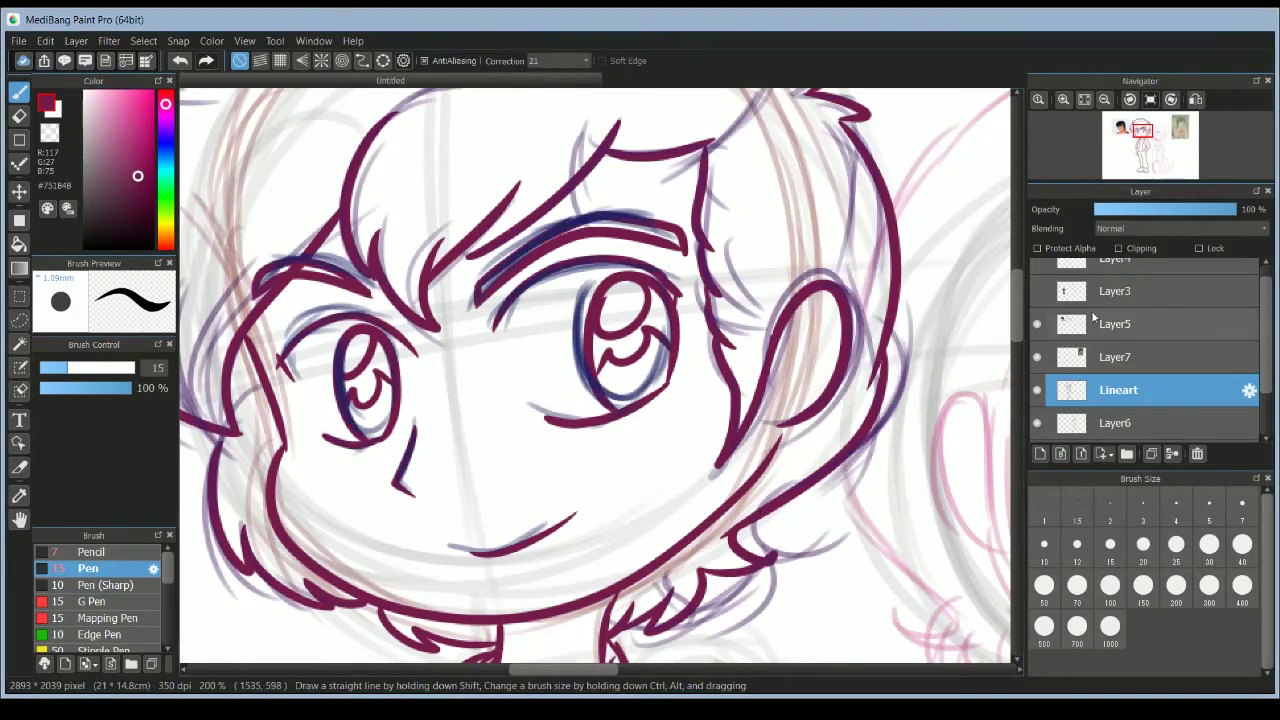
left_click(1104, 99)
left_click(1104, 99)
left_click(1104, 99)
left_click(1038, 326)
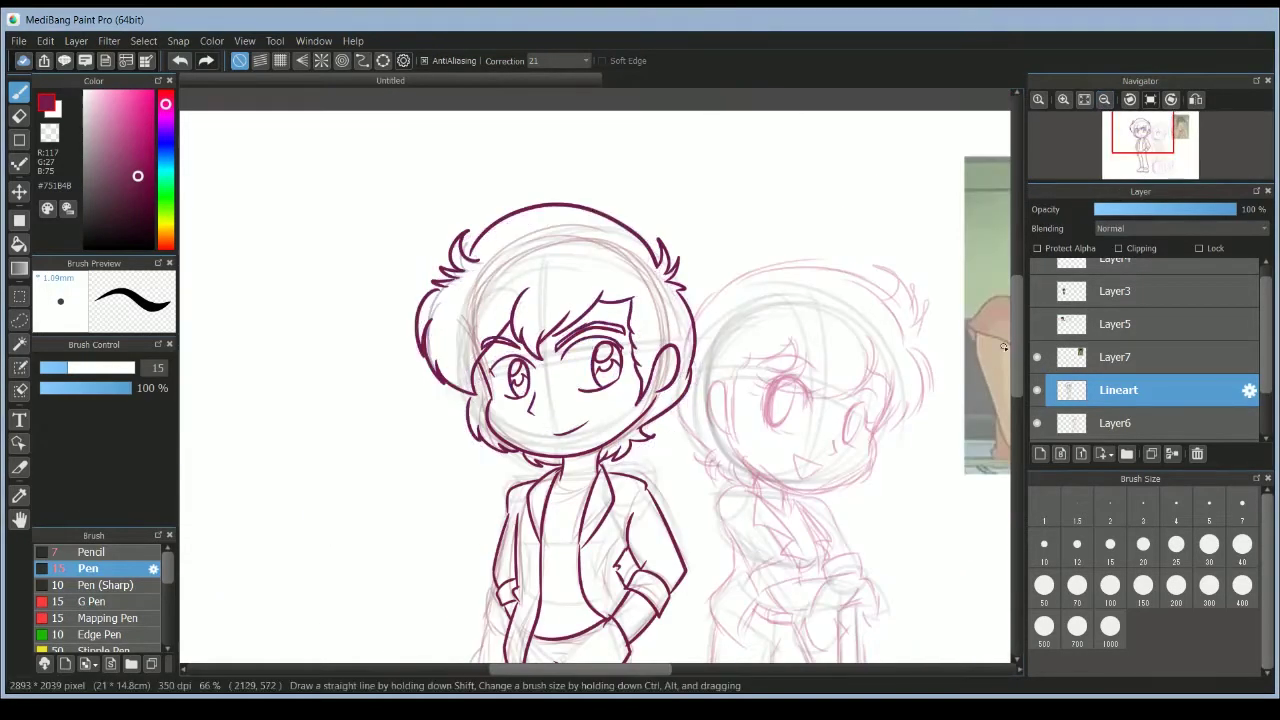
Ink the girl's ear, the hairline beside it and the overlapping pointed locks of her fringe on the Lineart layer.
scroll(783, 357, "down", 3)
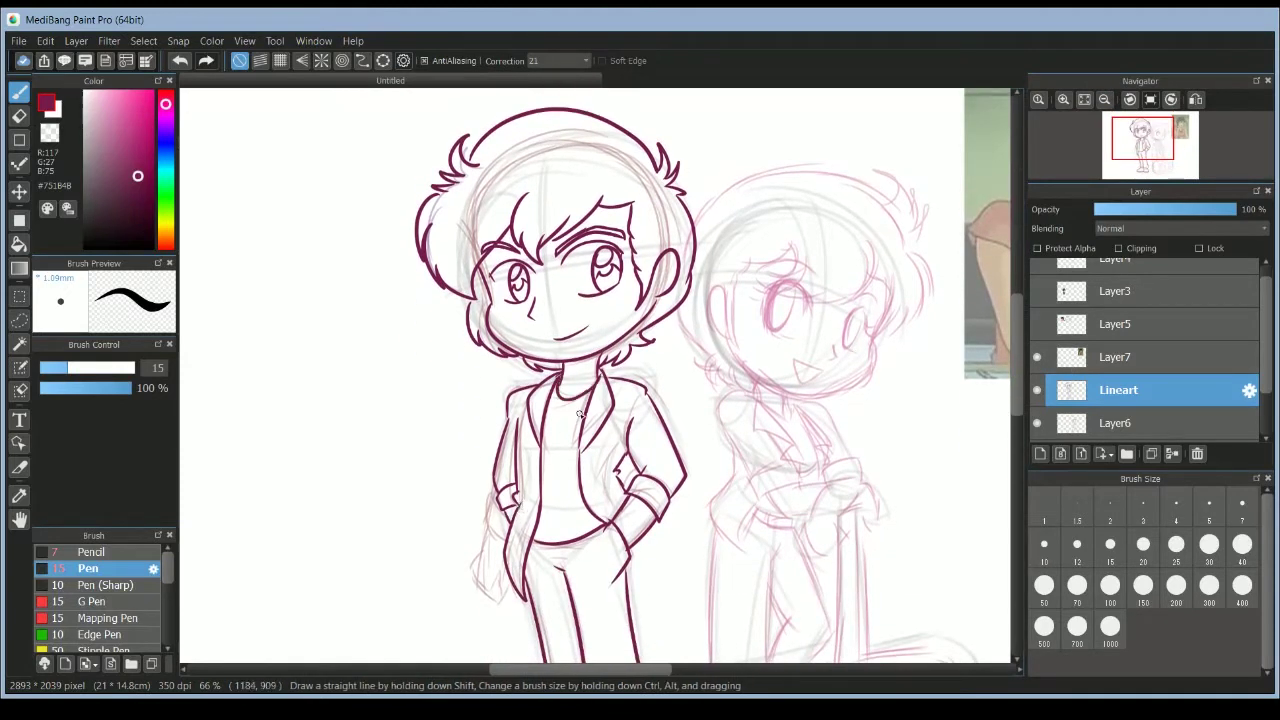
left_click_drag(583, 673, 614, 670)
left_click(1065, 102)
left_click(1066, 103)
left_click(1105, 101)
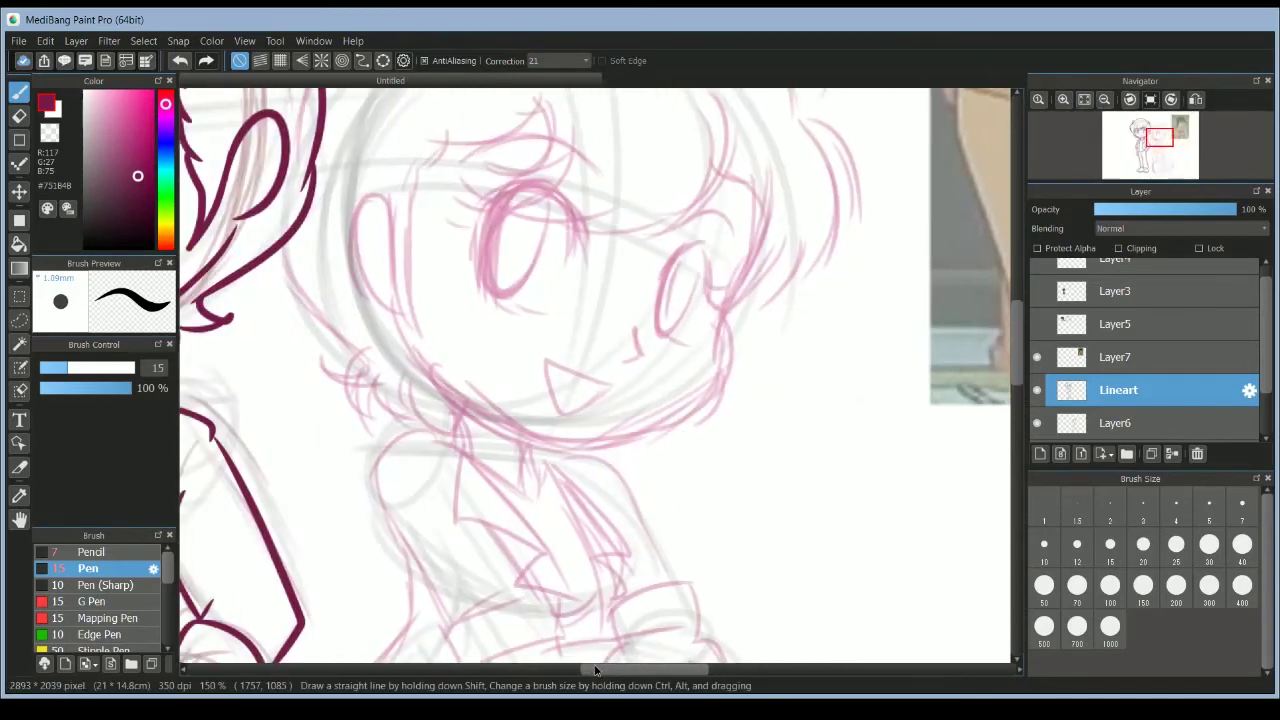
left_click_drag(1019, 338, 1021, 312)
mouse_move(551, 253)
left_mouse_down()
mouse_move(416, 320)
mouse_move(411, 356)
left_mouse_up()
mouse_move(417, 356)
left_mouse_down()
mouse_move(409, 426)
mouse_move(356, 376)
mouse_move(406, 468)
left_mouse_up()
mouse_move(551, 254)
left_mouse_down()
mouse_move(548, 332)
mouse_move(598, 298)
left_mouse_up()
mouse_move(591, 308)
left_mouse_down()
mouse_move(508, 358)
mouse_move(663, 368)
mouse_move(515, 353)
mouse_move(653, 362)
left_mouse_up()
key("ctrl+z")
key("ctrl+z")
mouse_move(608, 379)
left_mouse_down()
mouse_move(583, 388)
mouse_move(724, 262)
left_mouse_up()
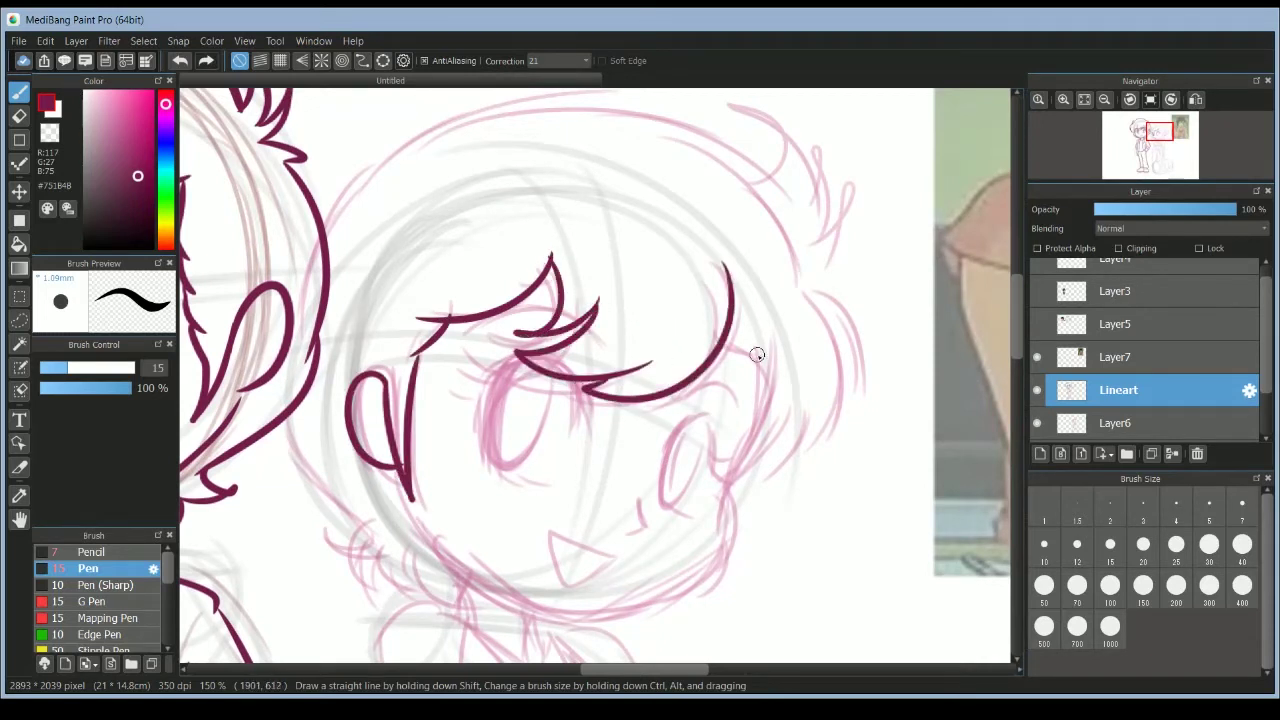
Ink the girl's outer hair, with jagged side locks, a domed crown outline and pointed tufts at the back of the head.
mouse_move(730, 338)
left_mouse_down()
mouse_move(781, 390)
mouse_move(766, 491)
left_mouse_up()
mouse_move(812, 288)
left_mouse_down()
mouse_move(834, 429)
mouse_move(808, 456)
left_mouse_up()
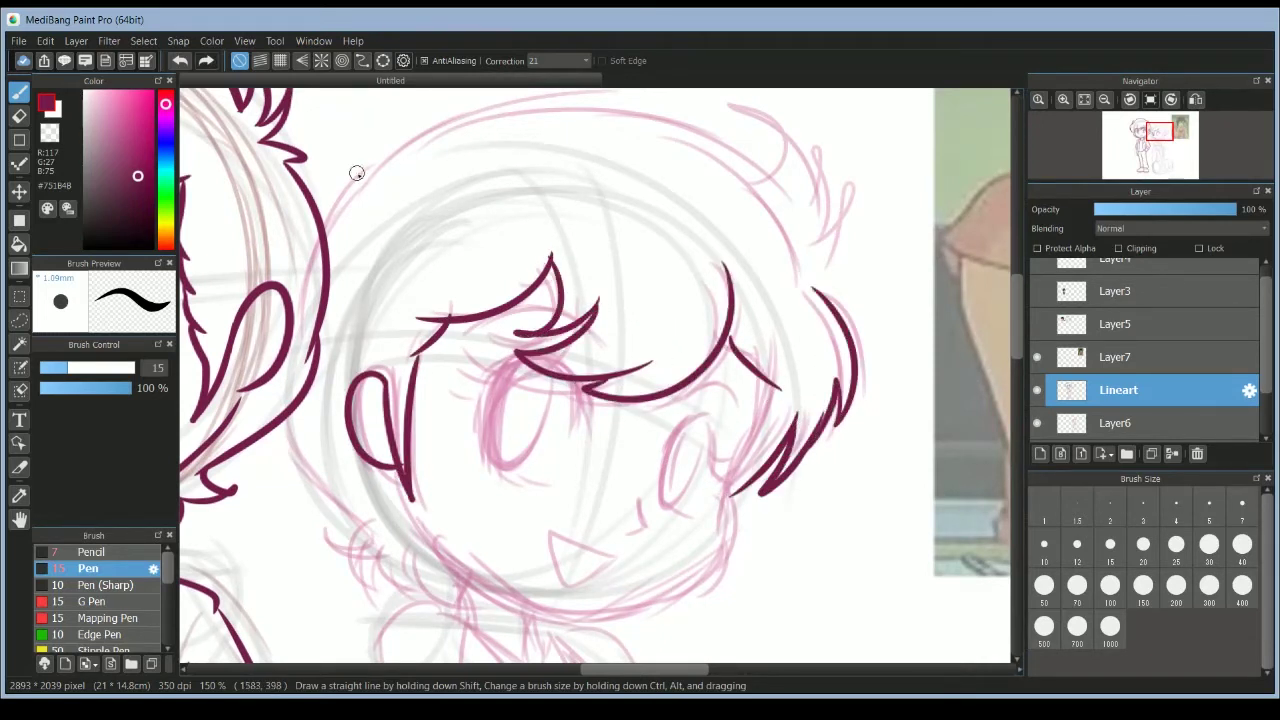
left_click_drag(320, 226, 648, 120)
mouse_move(710, 149)
left_mouse_down()
mouse_move(759, 200)
mouse_move(793, 165)
left_mouse_up()
mouse_move(769, 145)
left_mouse_down()
mouse_move(791, 230)
mouse_move(794, 163)
mouse_move(792, 246)
left_mouse_up()
key("ctrl+z")
key("ctrl+z")
mouse_move(792, 250)
left_mouse_down()
mouse_move(828, 243)
mouse_move(792, 259)
left_mouse_up()
mouse_move(790, 266)
left_mouse_down()
mouse_move(828, 318)
mouse_move(789, 272)
left_mouse_up()
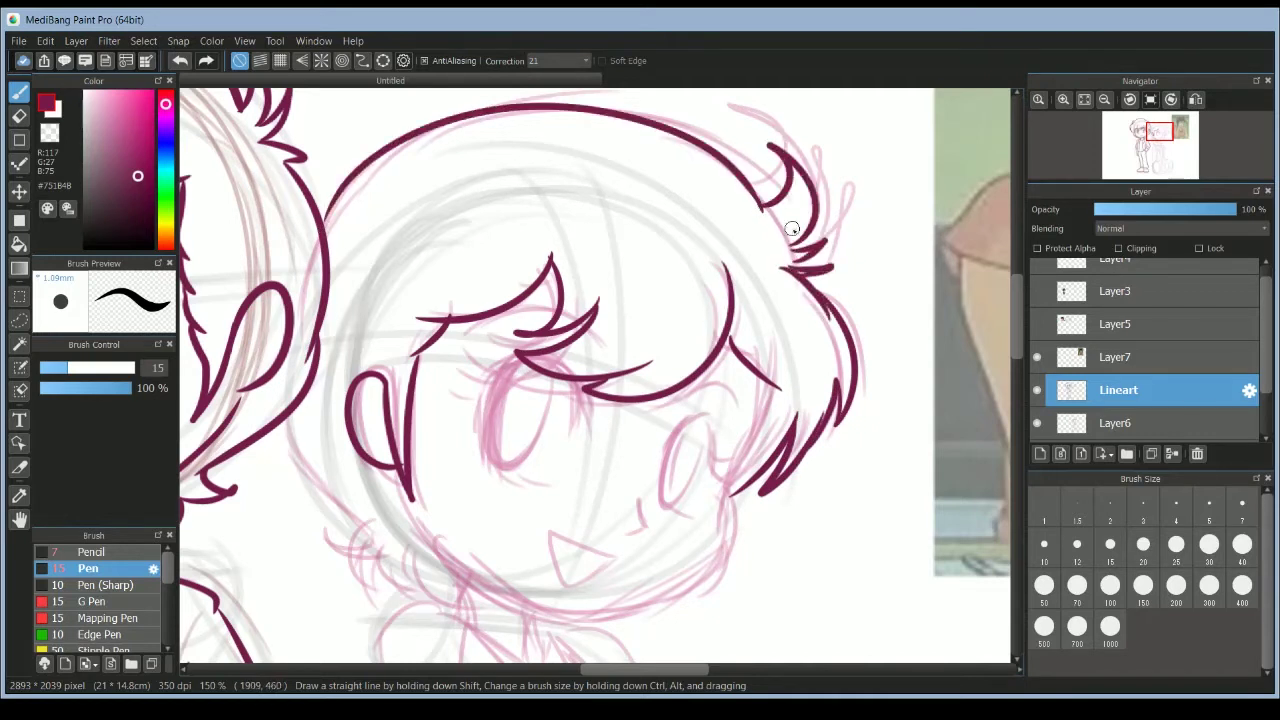
Ink the flicked hair tufts at the girl's nape and her face contour from the ear around the chin to the cheek.
mouse_move(285, 436)
left_mouse_down()
mouse_move(366, 530)
mouse_move(360, 556)
left_mouse_up()
mouse_move(330, 550)
left_mouse_down()
mouse_move(400, 596)
mouse_move(442, 596)
left_mouse_up()
left_click_drag(400, 470, 540, 606)
left_click_drag(770, 383, 727, 500)
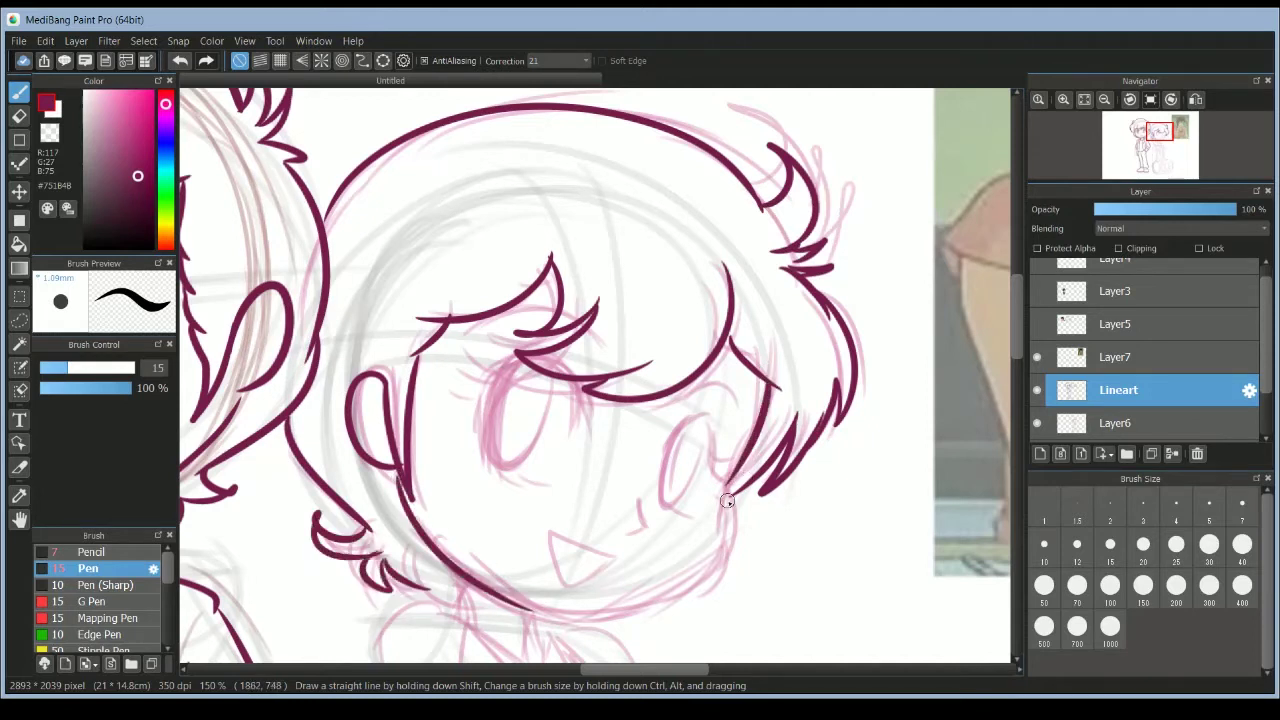
mouse_move(512, 605)
left_mouse_down()
mouse_move(730, 550)
mouse_move(677, 601)
mouse_move(730, 549)
left_mouse_up()
key("ctrl+z")
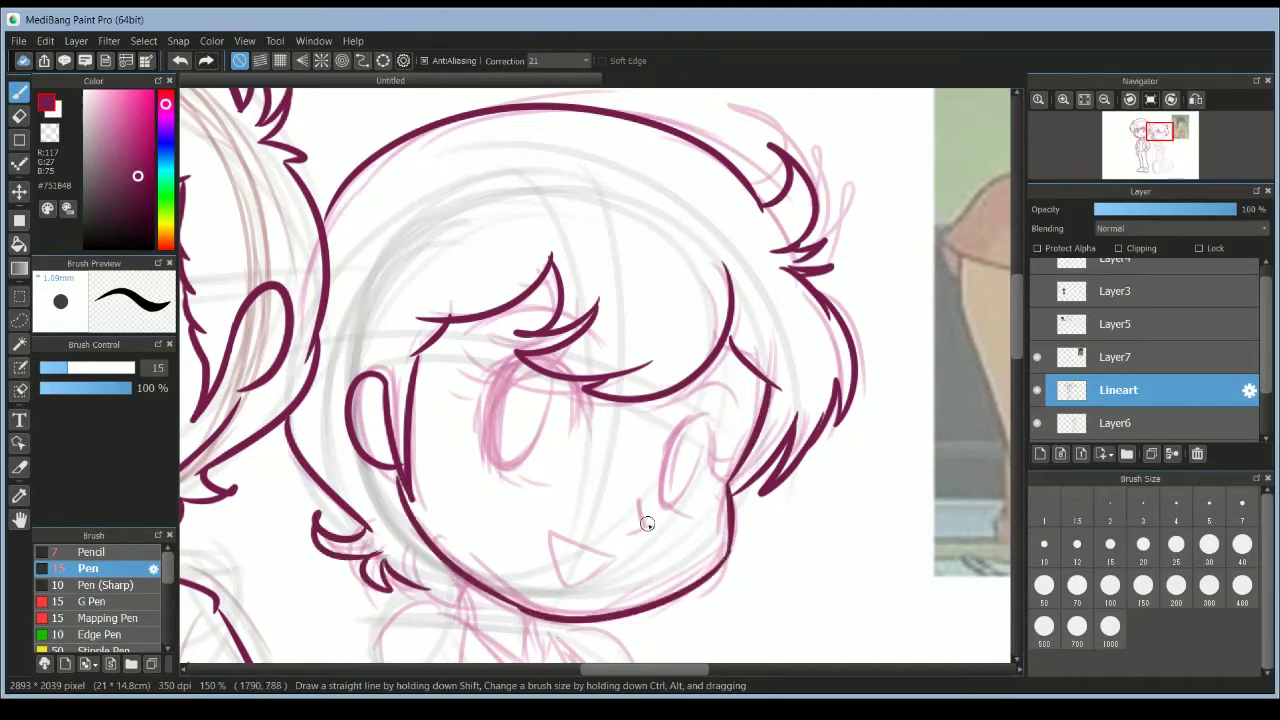
Ink the girl's small nose mark and her larger eye's upper eyelid, arched eyebrow and lashes.
scroll(498, 404, "up", 3)
left_click_drag(300, 410, 551, 480)
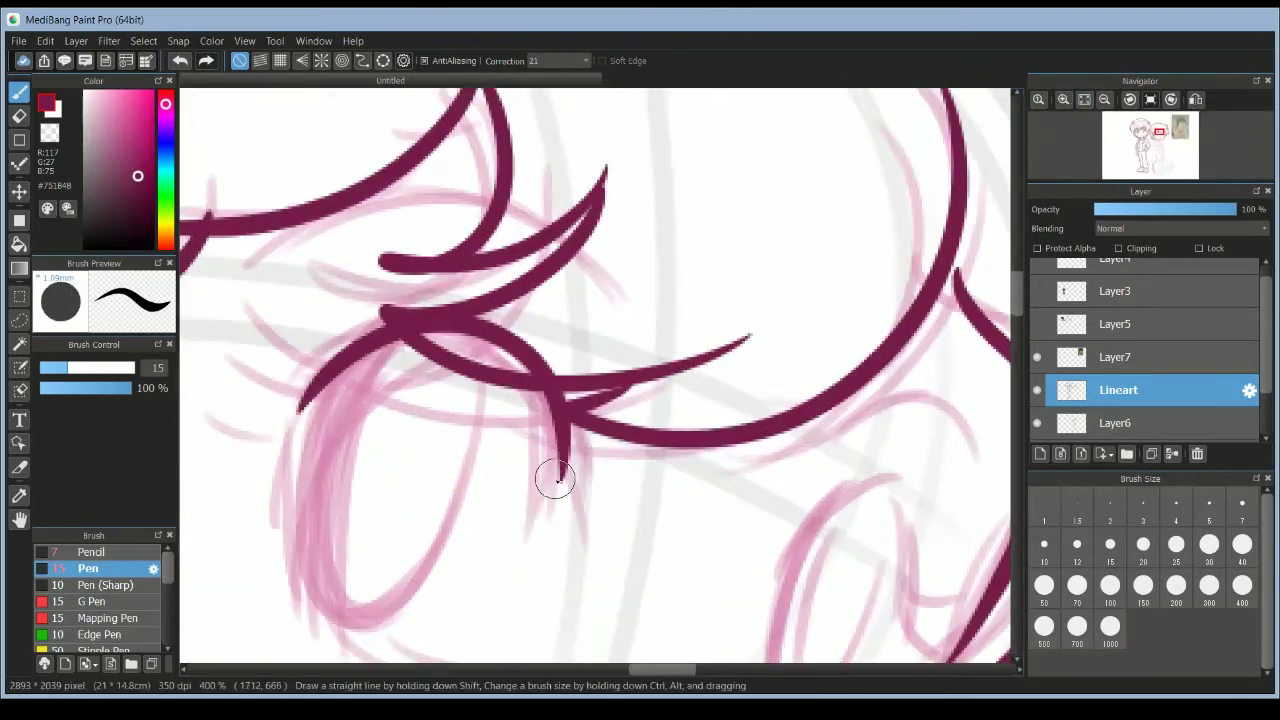
left_click(1108, 101)
left_click_drag(326, 306, 636, 300)
left_click_drag(372, 400, 440, 332)
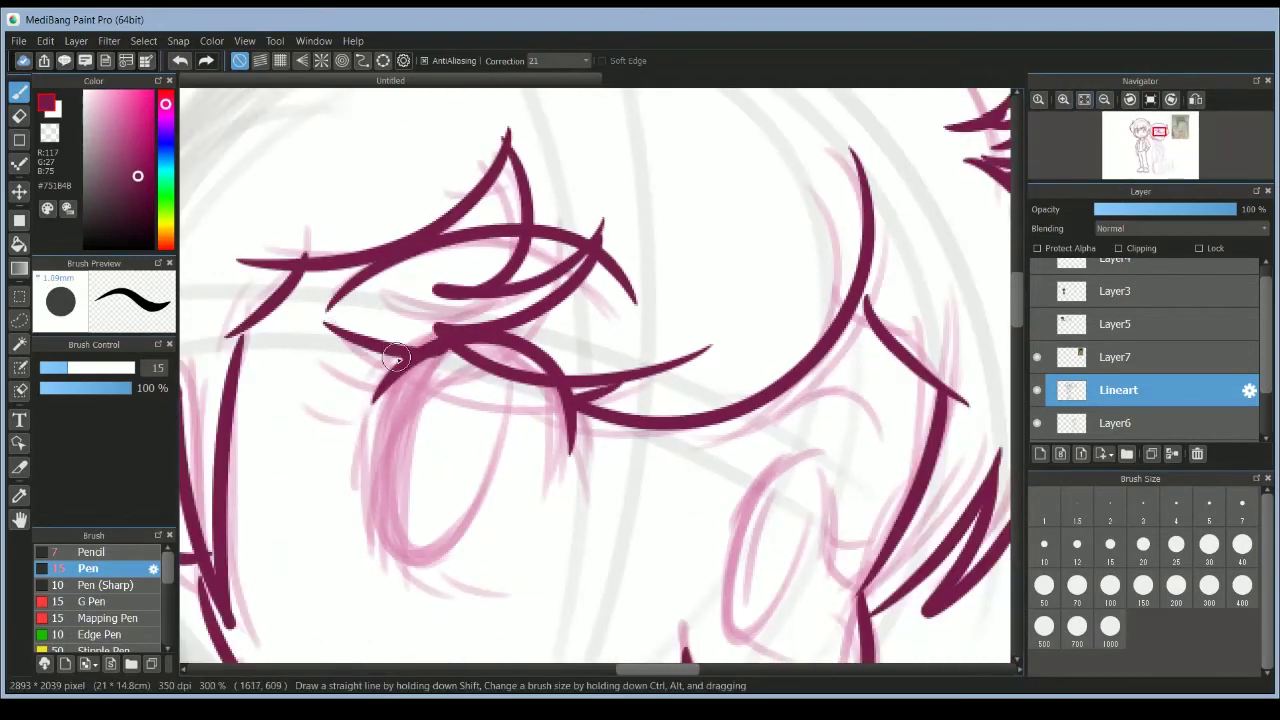
left_click_drag(338, 323, 392, 366)
Ink the tall oval iris of the girl's larger eye with an oval highlight near its top.
mouse_move(340, 357)
left_mouse_down()
mouse_move(368, 364)
mouse_move(523, 509)
mouse_move(545, 388)
left_mouse_up()
left_click_drag(450, 355, 482, 375)
left_click_drag(380, 562, 472, 598)
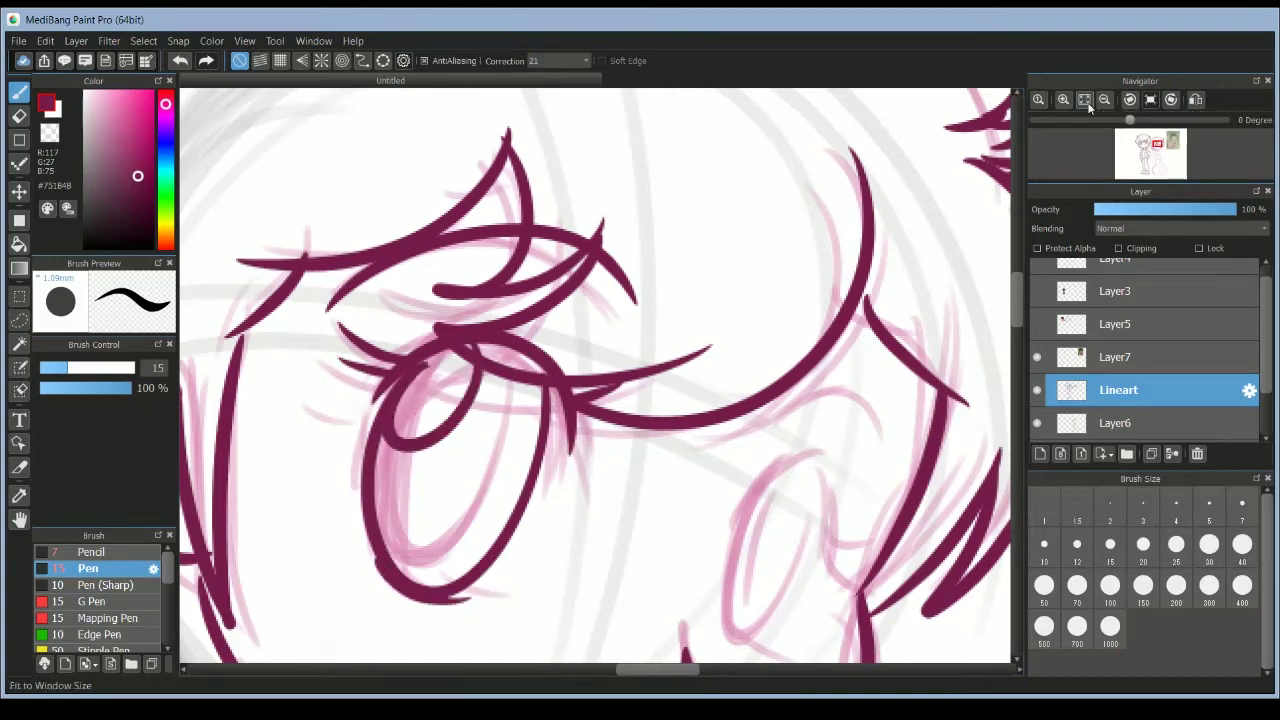
left_click(1104, 101)
key("ctrl+z")
left_click_drag(450, 507, 515, 520)
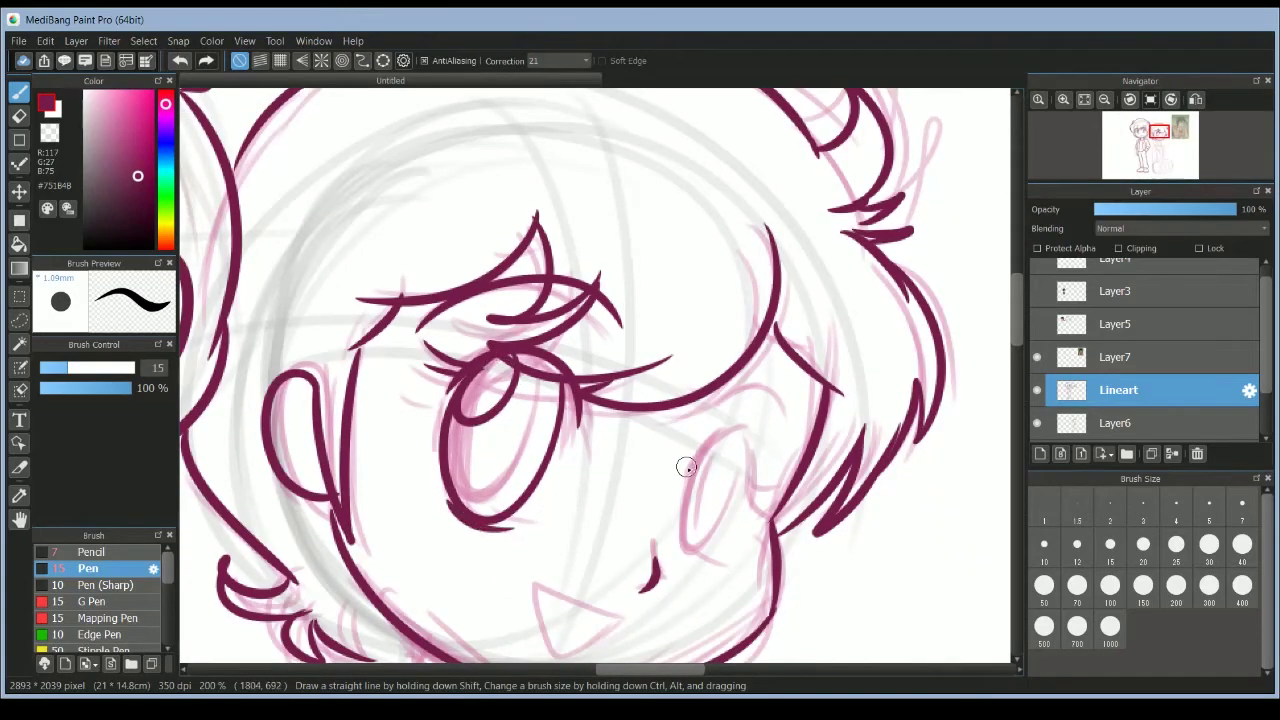
Ink the girl's smaller eye with its upper eyelid, narrow iris and highlight, and the curved brow above it.
left_click_drag(688, 468, 753, 514)
key("ctrl+z")
left_click_drag(697, 468, 752, 512)
left_click_drag(789, 460, 739, 376)
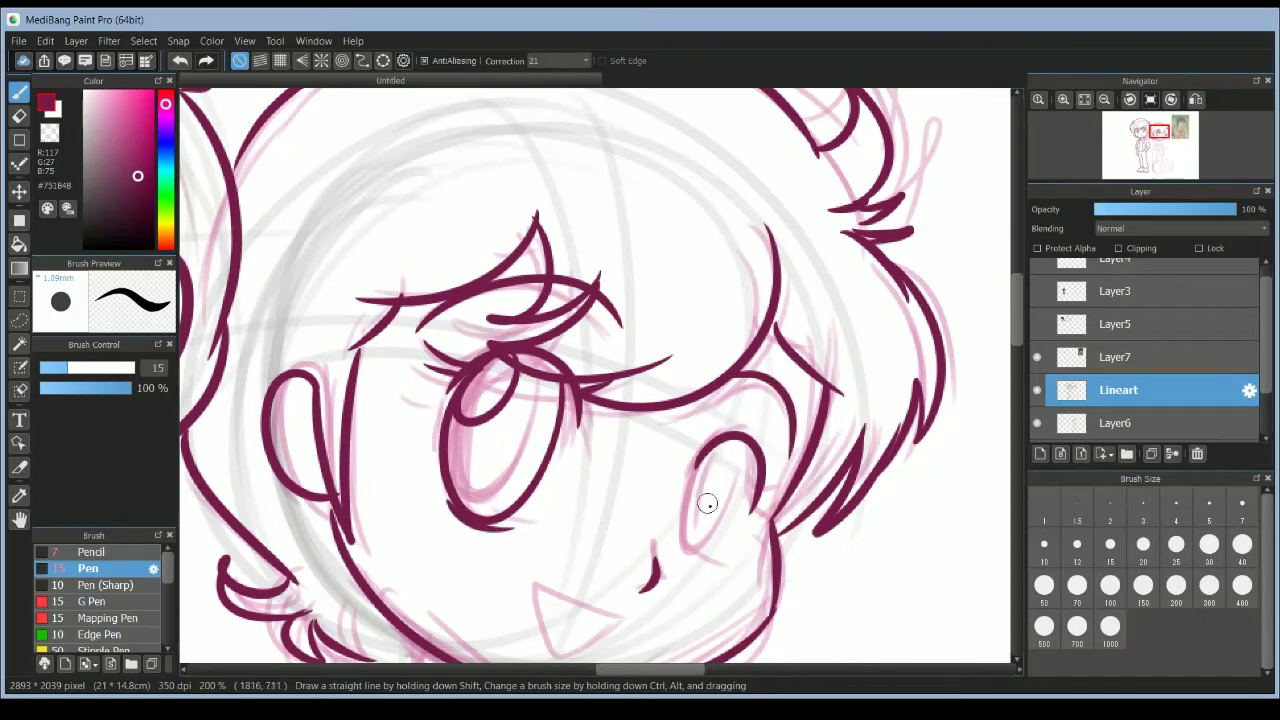
mouse_move(719, 453)
left_mouse_down()
mouse_move(702, 566)
mouse_move(732, 447)
left_mouse_up()
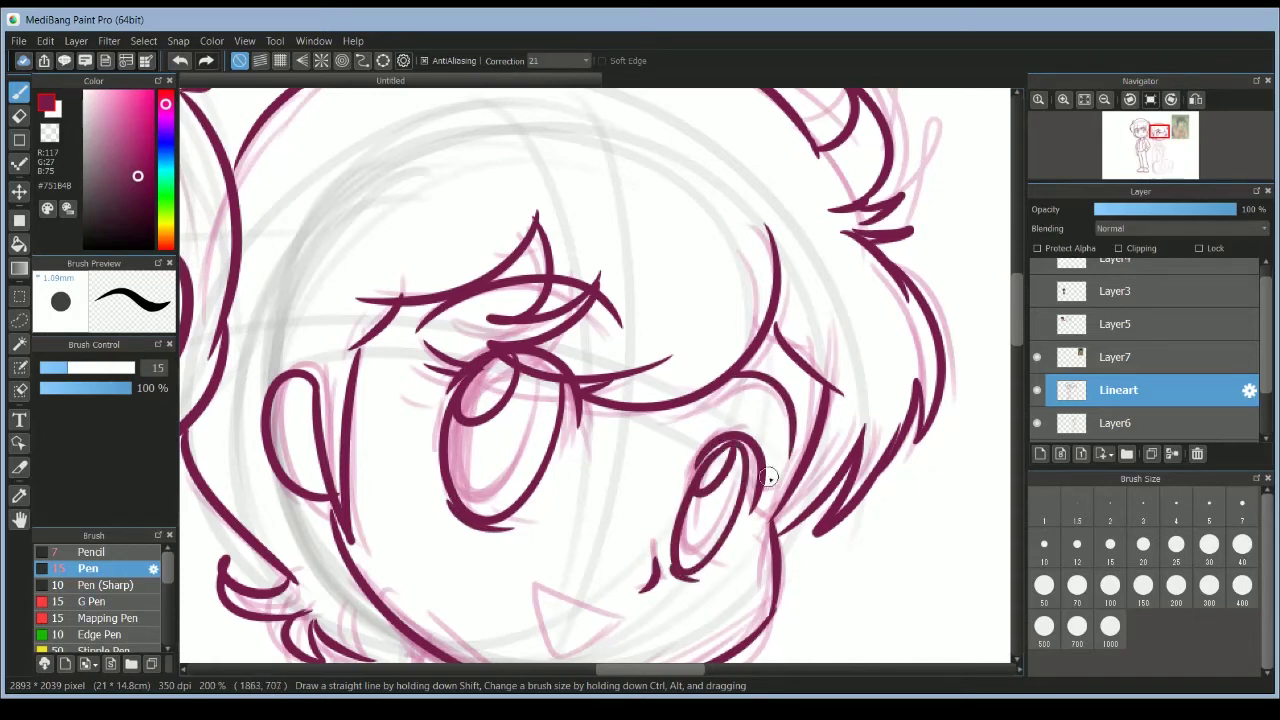
Ink the girl's open smiling mouth and the neck lines with a hair tuft beside them.
scroll(990, 320, "down", 3)
mouse_move(636, 326)
left_mouse_down()
mouse_move(543, 286)
mouse_move(626, 327)
left_mouse_up()
left_click_drag(410, 343, 412, 401)
left_click_drag(371, 346, 412, 392)
left_click_drag(507, 406, 515, 463)
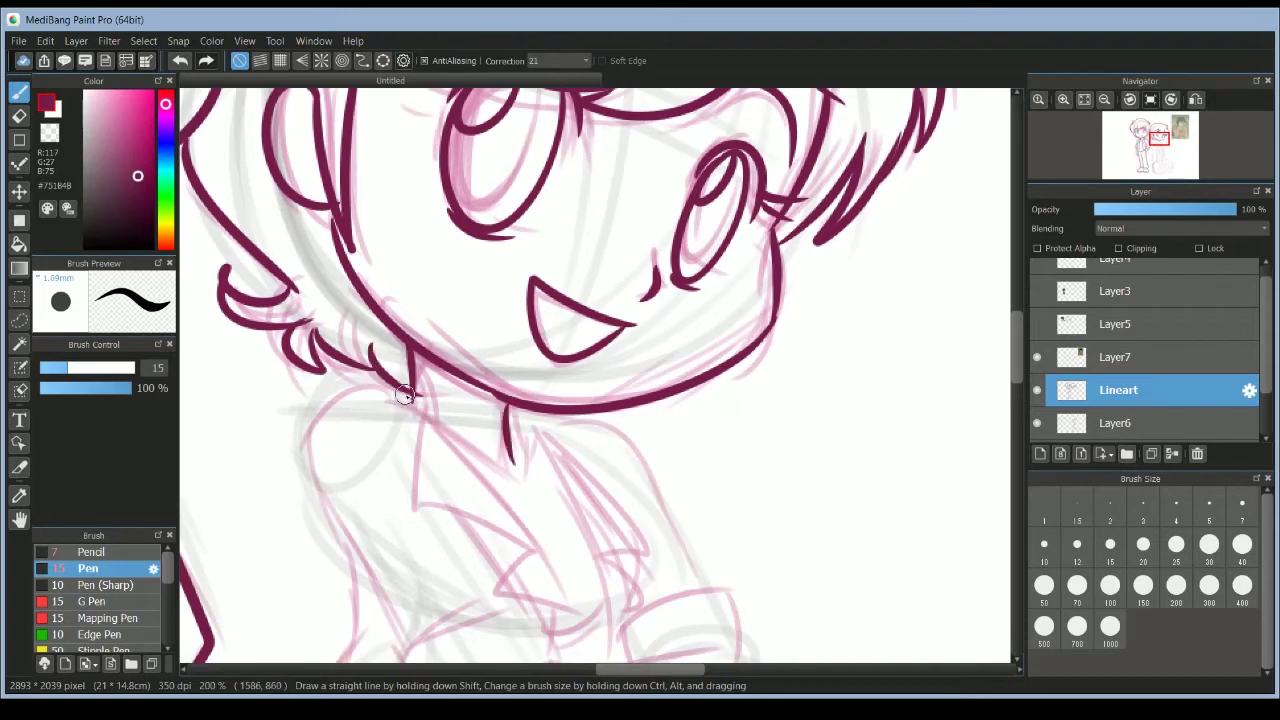
Ink the neckline and nearer notched lapel of the girl's jacket, and its rounded shoulder and sleeve ending in a rolled cuff.
left_click_drag(410, 397, 535, 490)
mouse_move(512, 438)
left_mouse_down()
mouse_move(525, 503)
mouse_move(531, 440)
left_mouse_up()
key("ctrl+z")
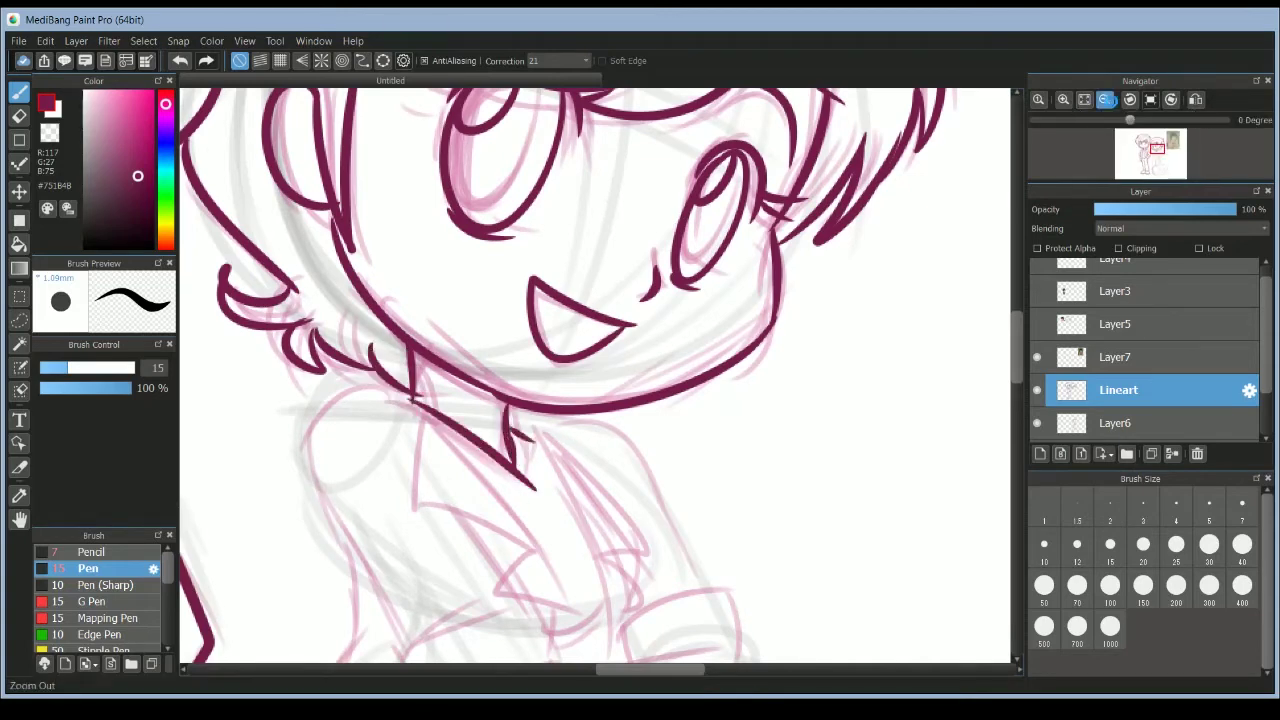
left_click(1104, 100)
key("ctrl+z")
mouse_move(455, 400)
left_mouse_down()
mouse_move(562, 518)
mouse_move(564, 573)
mouse_move(558, 562)
mouse_move(577, 559)
mouse_move(541, 490)
left_mouse_up()
key("ctrl+z")
key("ctrl+z")
mouse_move(462, 405)
left_mouse_down()
mouse_move(482, 484)
mouse_move(560, 538)
left_mouse_up()
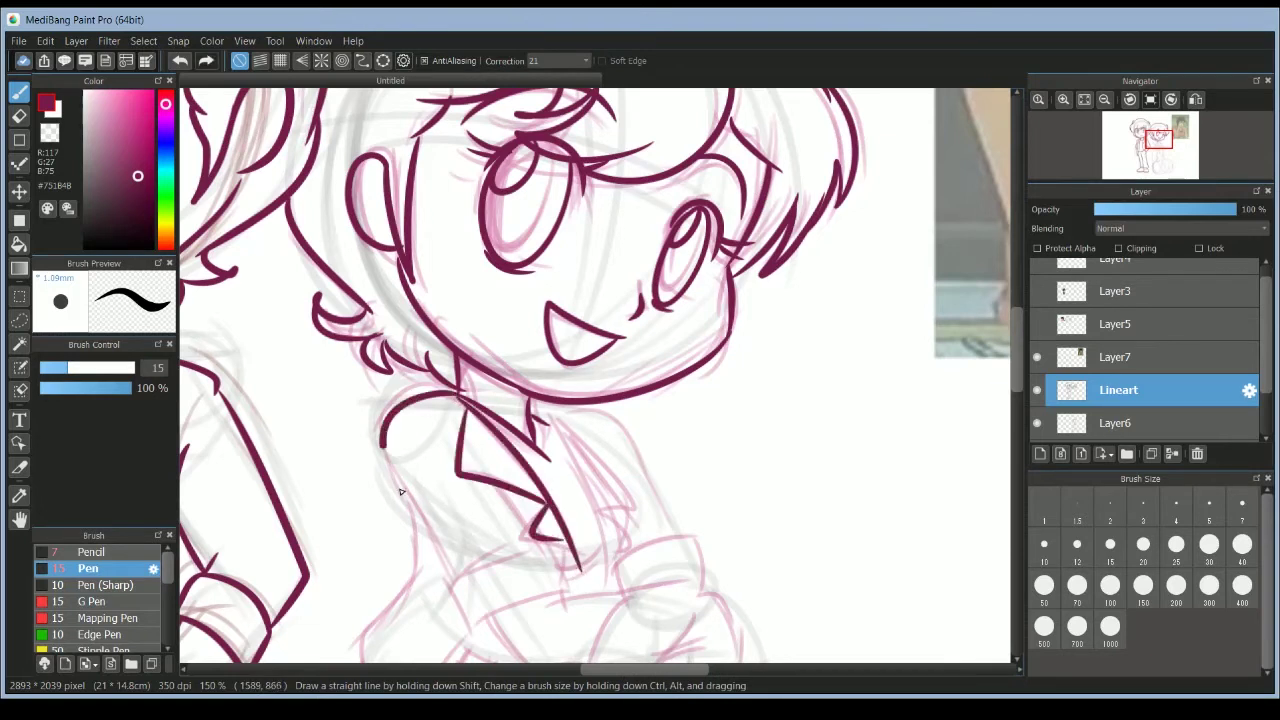
mouse_move(456, 390)
left_mouse_down()
mouse_move(460, 578)
mouse_move(552, 558)
left_mouse_up()
mouse_move(458, 590)
left_mouse_down()
mouse_move(484, 640)
mouse_move(570, 598)
left_mouse_up()
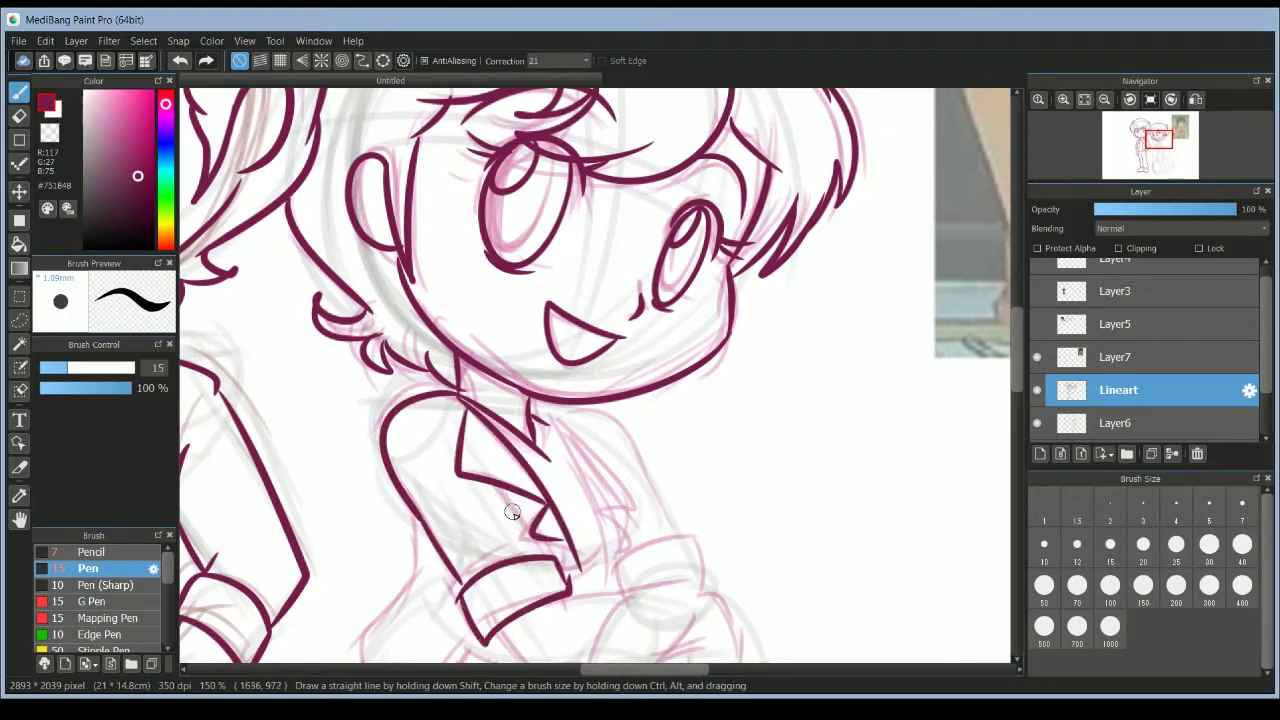
Ink the opposite notched lapel, the jacket's front edge and the far shoulder and upper sleeve.
mouse_move(544, 416)
left_mouse_down()
mouse_move(623, 583)
mouse_move(620, 598)
mouse_move(608, 588)
left_mouse_up()
key("ctrl+z")
left_click_drag(547, 417, 632, 520)
left_click_drag(633, 522, 606, 521)
left_click_drag(618, 524, 611, 541)
mouse_move(534, 420)
left_mouse_down()
mouse_move(548, 413)
mouse_move(680, 538)
left_mouse_up()
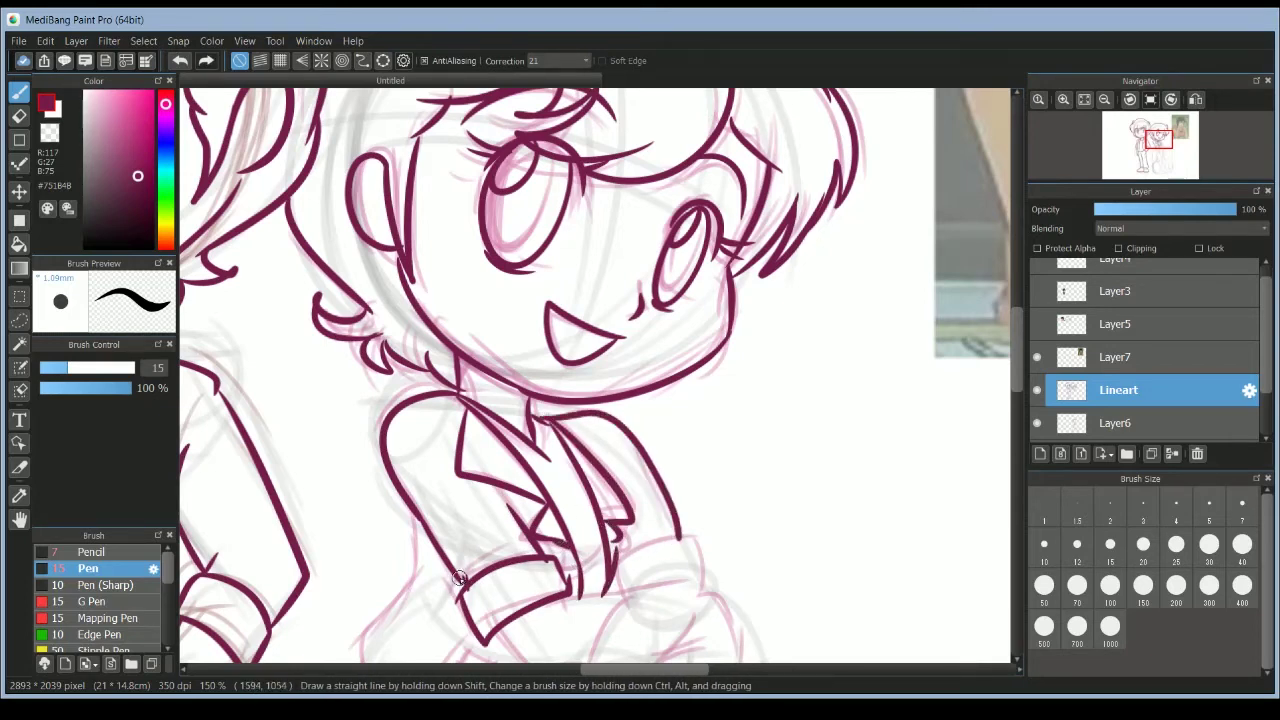
Ink the girl's forearms, the second rolled cuff and both hands curled over the hammer handle.
scroll(914, 312, "down", 4)
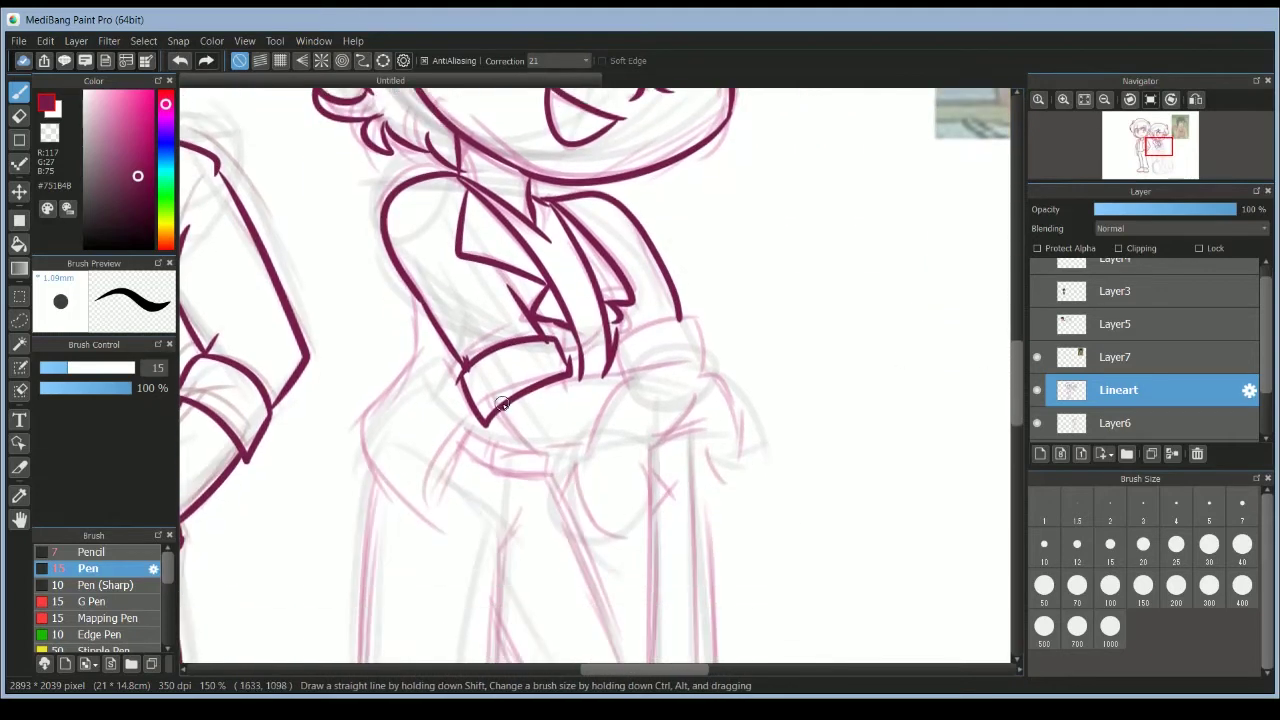
left_click_drag(500, 405, 588, 438)
mouse_move(565, 364)
left_mouse_down()
mouse_move(561, 377)
mouse_move(704, 368)
left_mouse_up()
mouse_move(613, 370)
left_mouse_down()
mouse_move(684, 321)
mouse_move(703, 369)
mouse_move(623, 535)
left_mouse_up()
left_click_drag(700, 370, 651, 466)
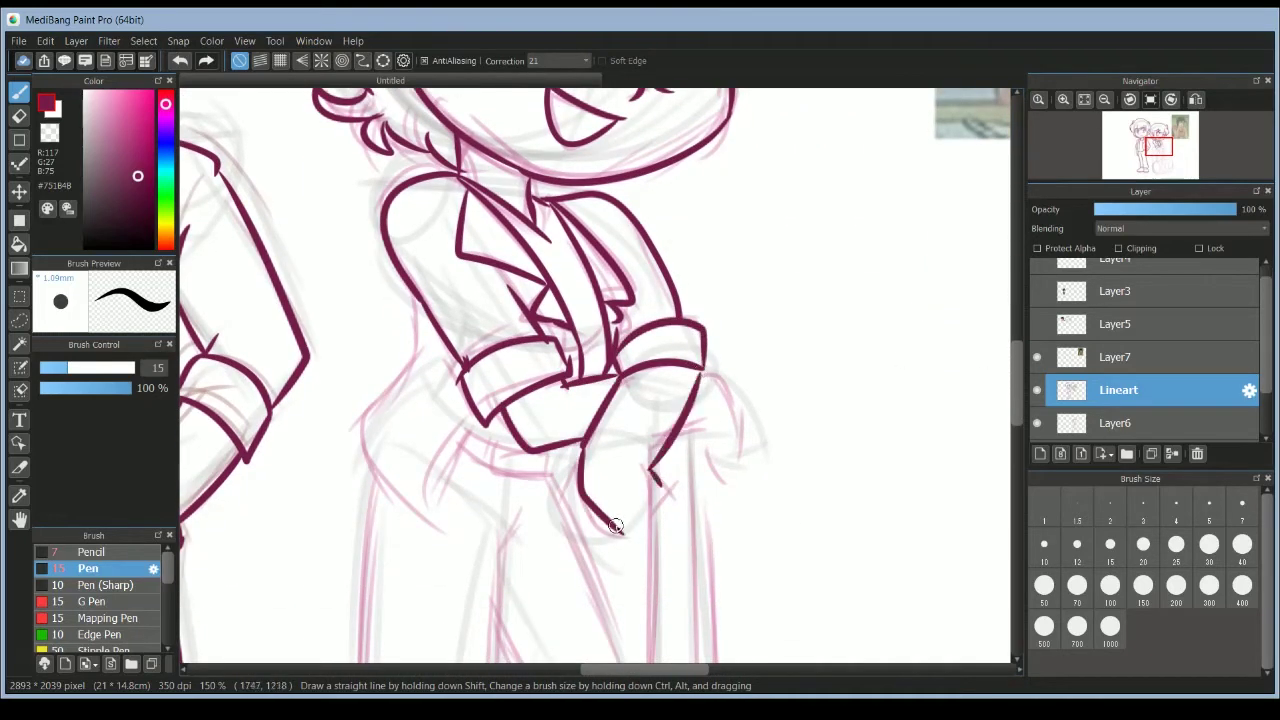
left_click_drag(615, 527, 666, 472)
mouse_move(710, 375)
left_mouse_down()
mouse_move(738, 450)
mouse_move(700, 457)
left_mouse_up()
mouse_move(425, 280)
left_mouse_down()
mouse_move(358, 440)
mouse_move(537, 443)
mouse_move(434, 528)
mouse_move(432, 547)
left_mouse_up()
key("ctrl+z")
key("ctrl+z")
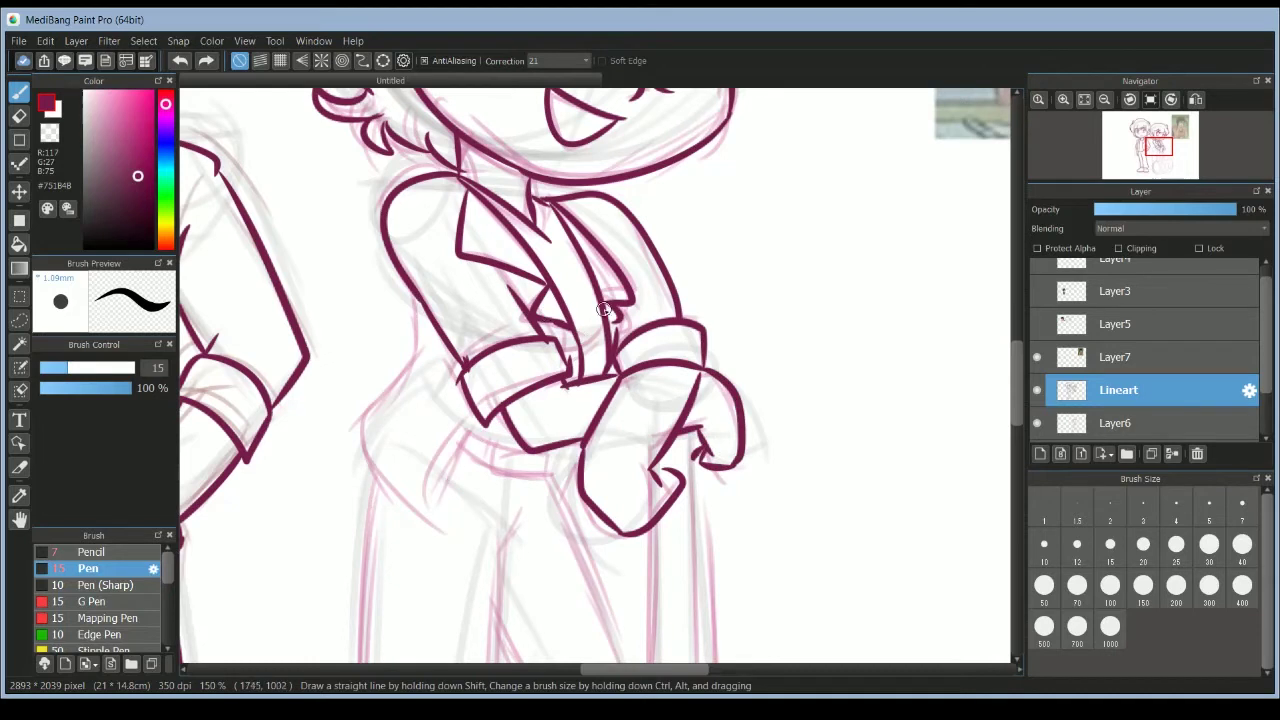
Erase the jacket lines crossing the near cuff, set the eraser size to 20, and re-ink the cuff's end edge.
key("e")
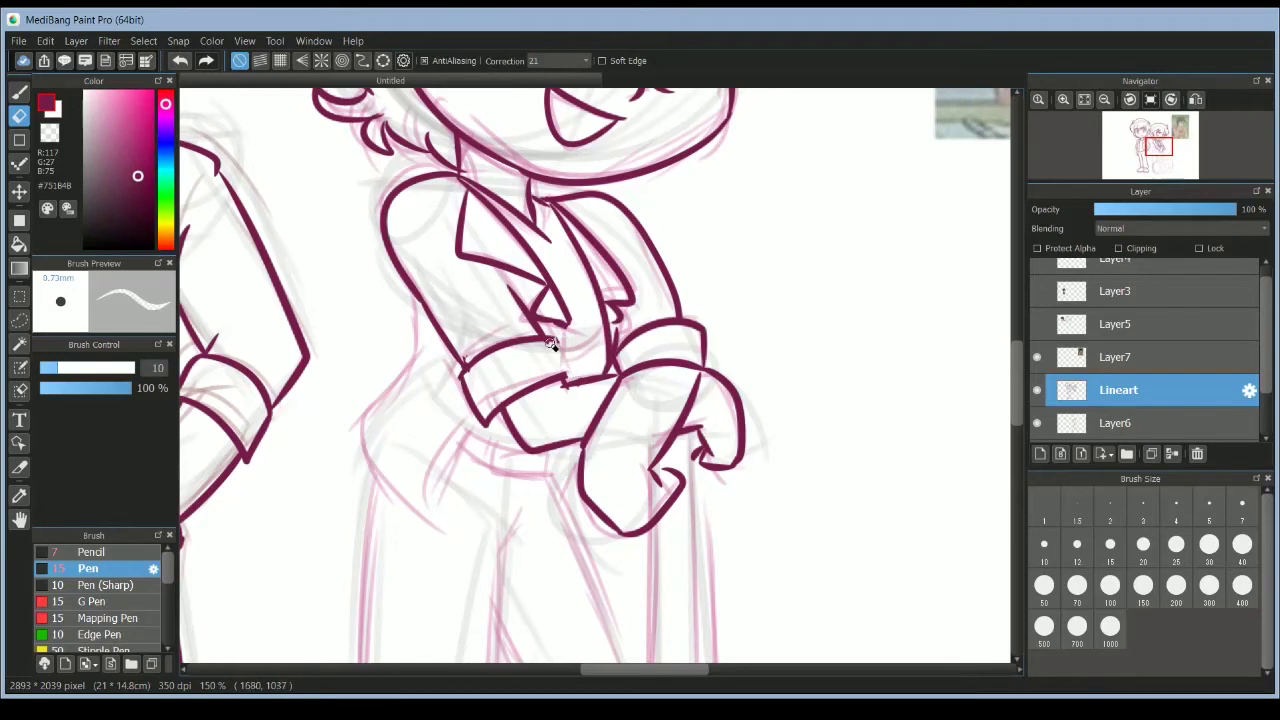
left_click(1143, 544)
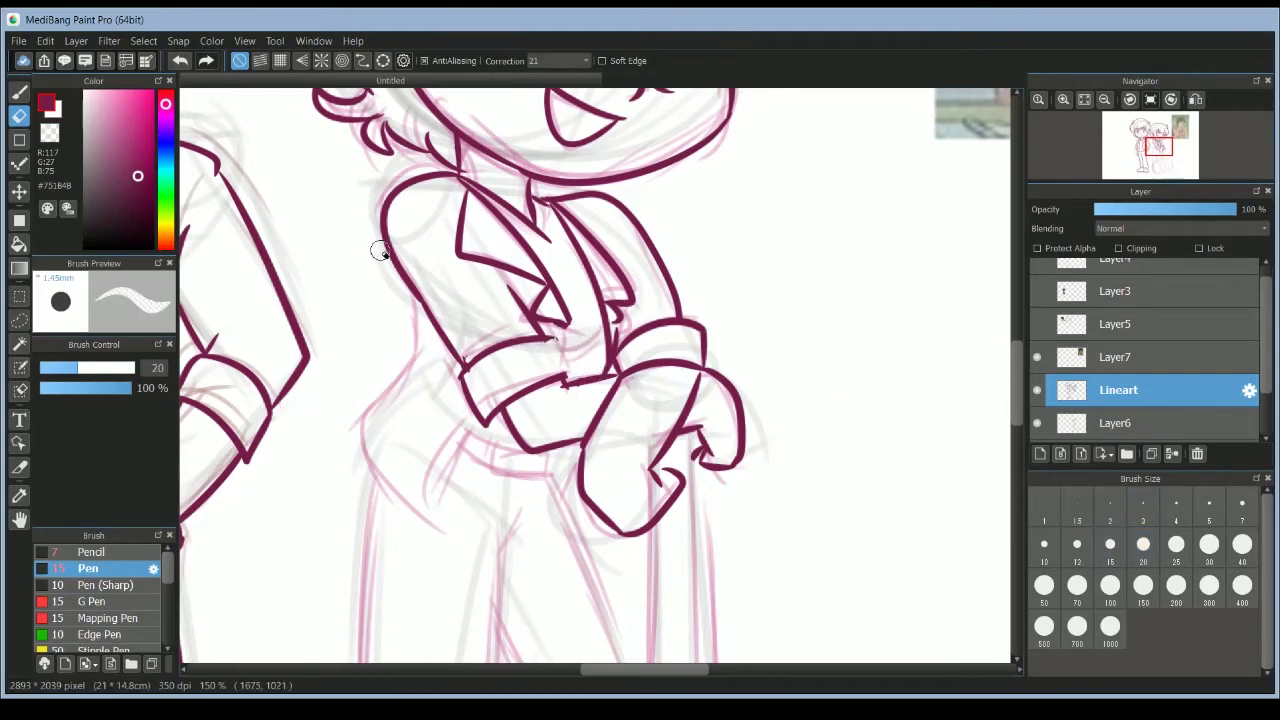
key("b")
left_click_drag(556, 338, 561, 366)
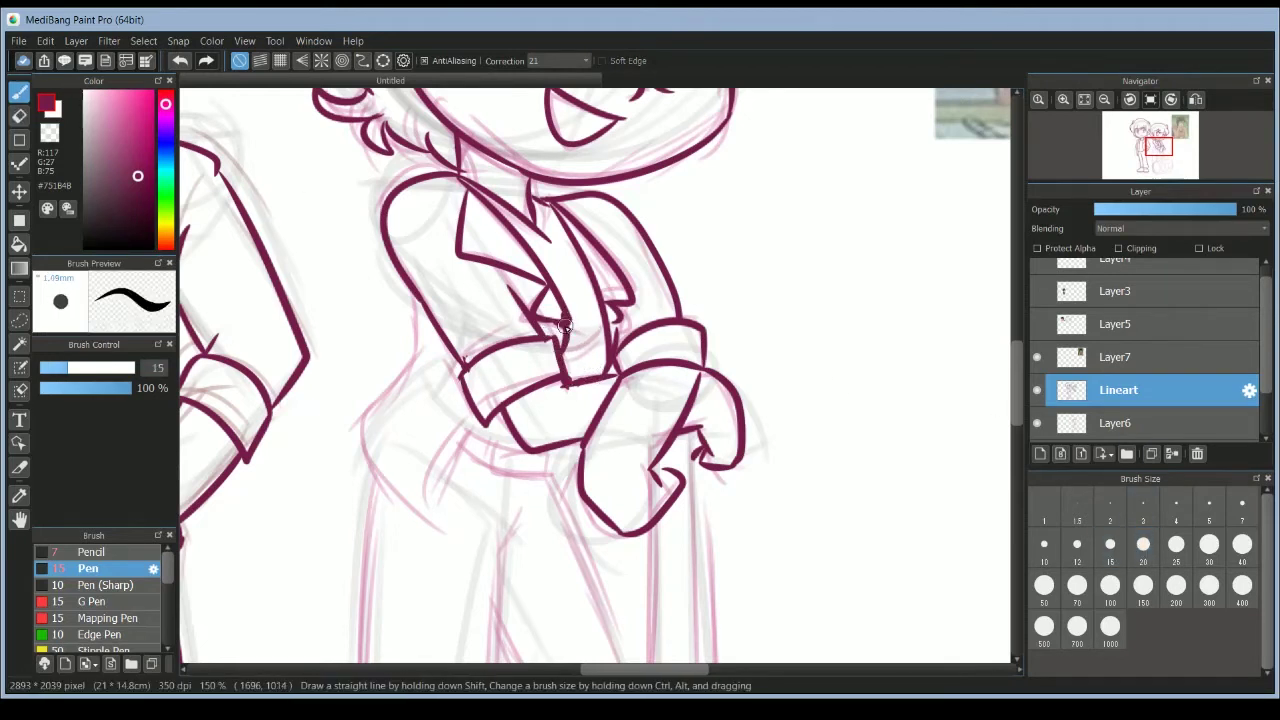
Ink the jacket's back edge and flared hem, and the waistband below the forearm.
mouse_move(413, 290)
left_mouse_down()
mouse_move(415, 365)
mouse_move(388, 472)
mouse_move(507, 428)
mouse_move(578, 453)
left_mouse_up()
key("ctrl+z")
left_click_drag(508, 432, 522, 448)
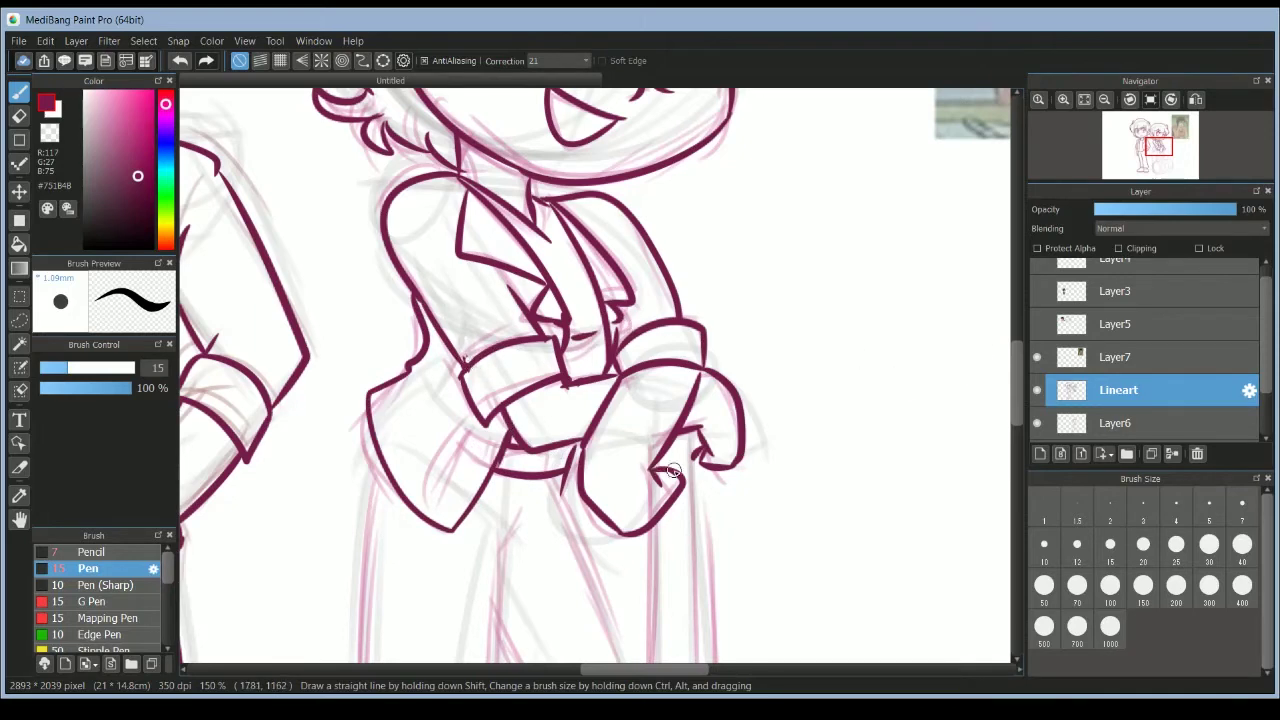
Ink the girl's trouser legs, with the straight outer edge, knee folds and bent second leg, down to the foot behind the hammer.
left_click_drag(1017, 365, 1017, 403)
left_click(1104, 99)
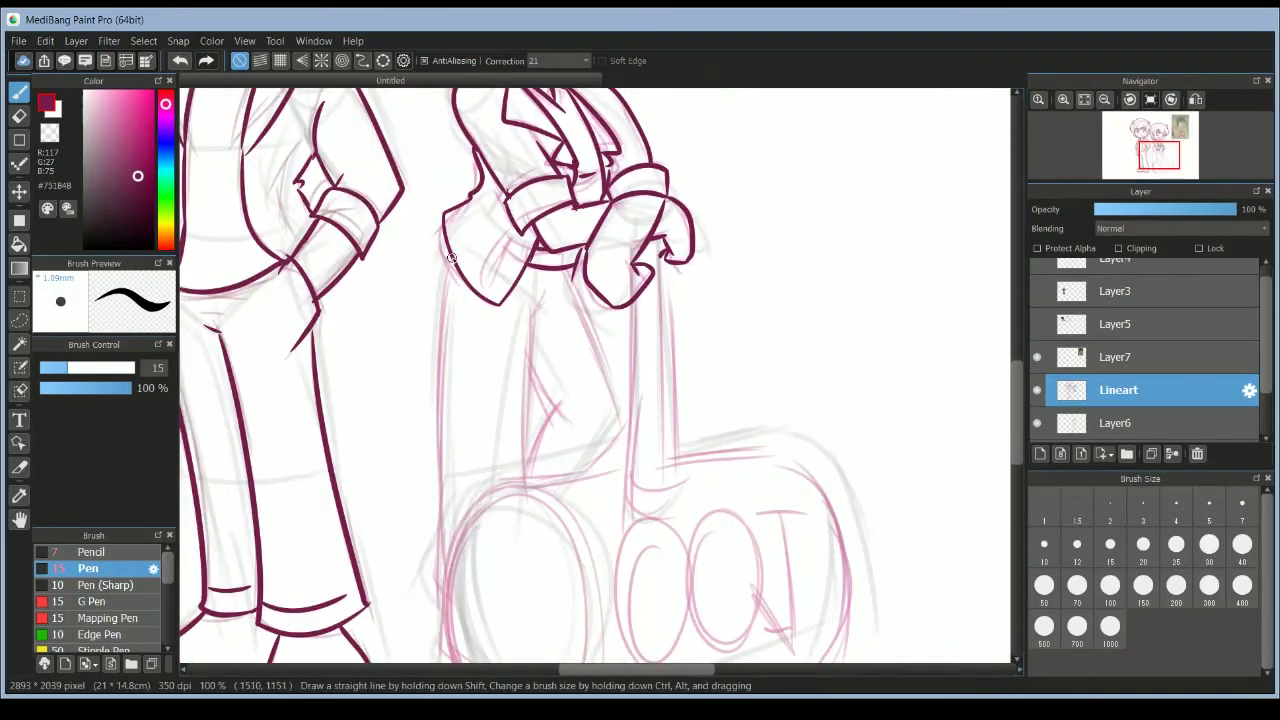
left_click_drag(451, 258, 441, 558)
mouse_move(538, 298)
left_mouse_down()
mouse_move(520, 502)
mouse_move(523, 483)
left_mouse_up()
key("ctrl+z")
mouse_move(554, 418)
left_mouse_down()
mouse_move(529, 366)
mouse_move(526, 478)
left_mouse_up()
mouse_move(575, 279)
left_mouse_down()
mouse_move(624, 405)
mouse_move(596, 473)
left_mouse_up()
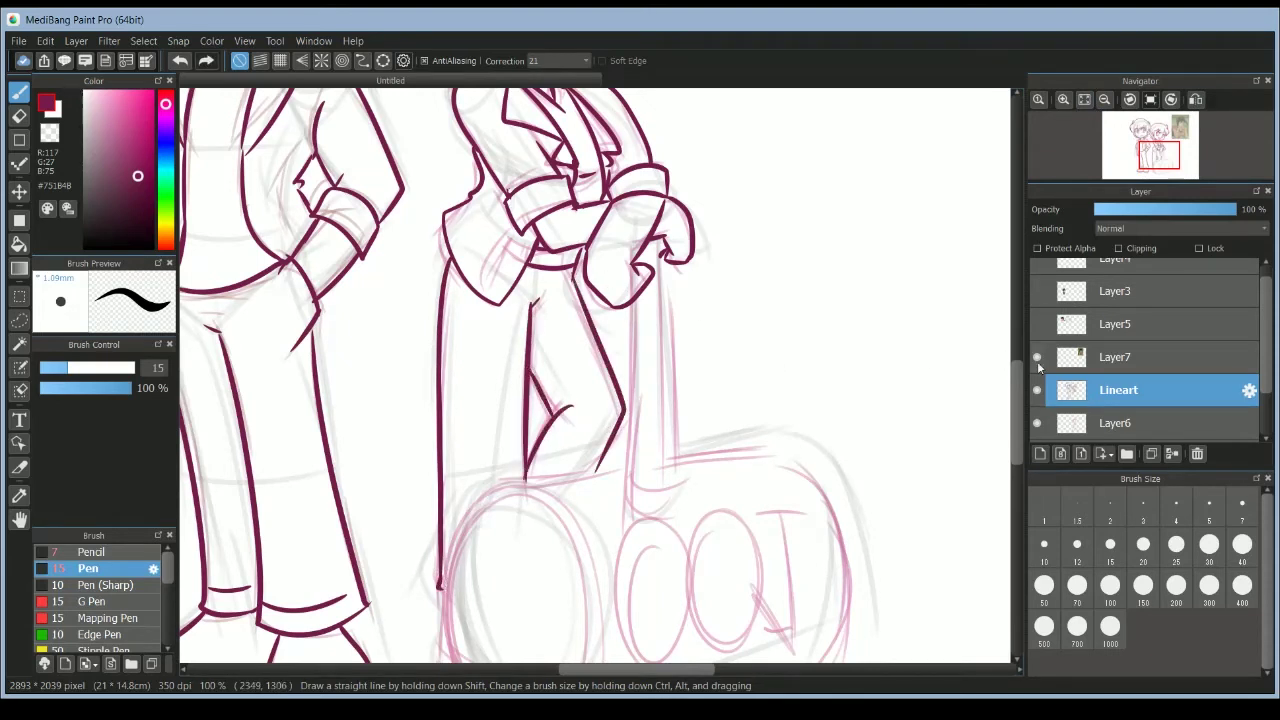
left_click_drag(1019, 386, 1019, 429)
mouse_move(442, 371)
left_mouse_down()
mouse_move(436, 440)
mouse_move(455, 422)
mouse_move(462, 466)
left_mouse_up()
key("ctrl+z")
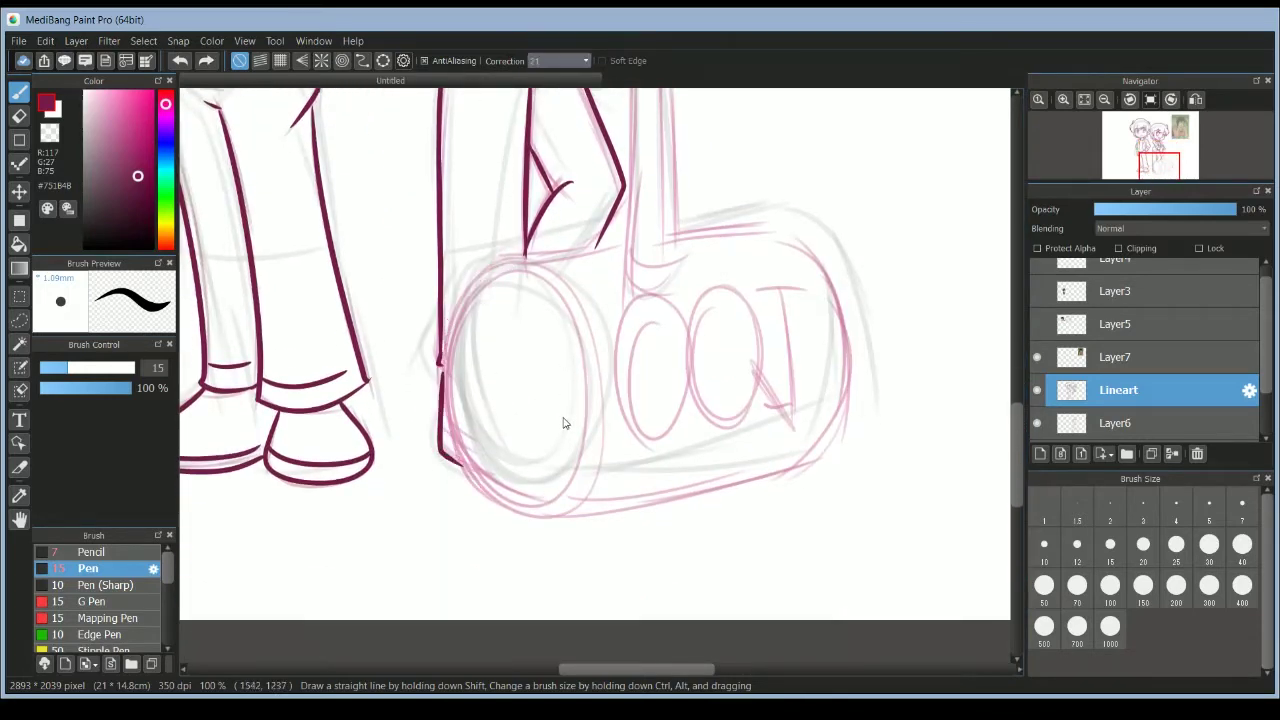
Set the stroke correction to 32 and ink the large oval end face of the hammer head.
mouse_move(509, 257)
left_mouse_down()
mouse_move(453, 351)
mouse_move(516, 520)
mouse_move(595, 361)
mouse_move(577, 298)
mouse_move(580, 520)
mouse_move(594, 333)
mouse_move(576, 486)
mouse_move(556, 271)
mouse_move(585, 454)
left_mouse_up()
key("ctrl+z")
key("ctrl+z")
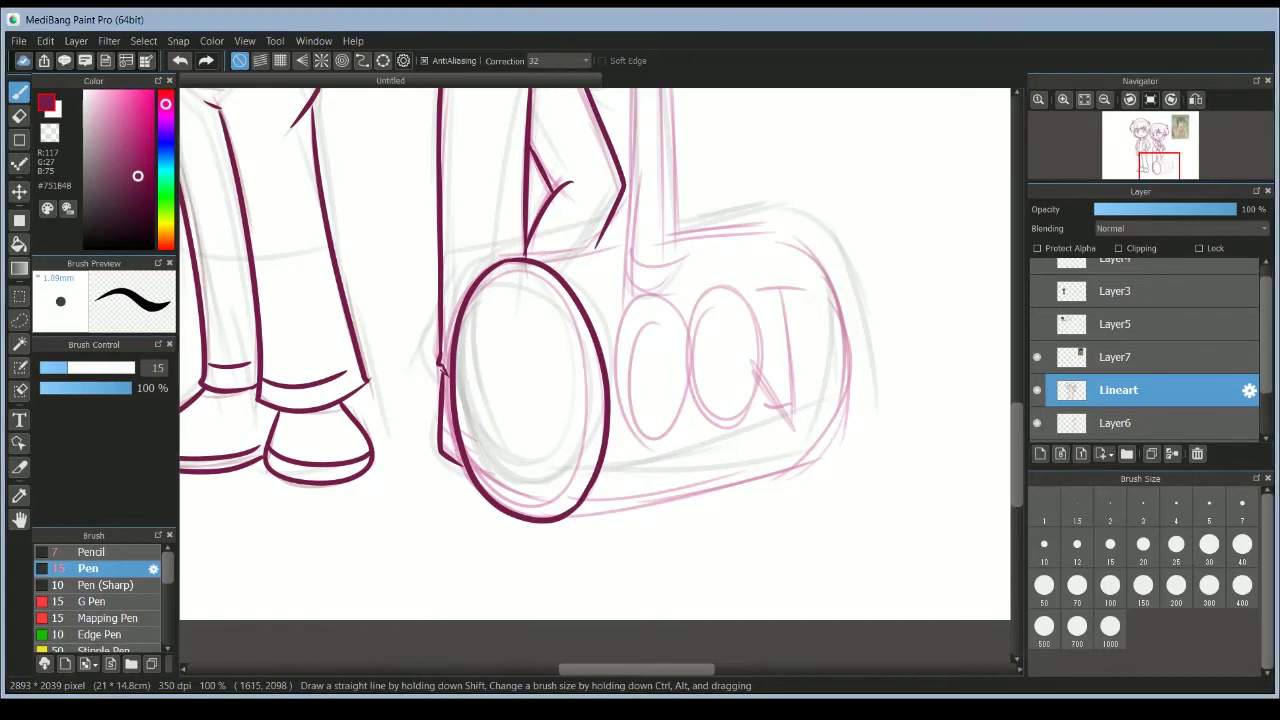
Ink the hammer head's cylindrical body with its upper edge, lower edge and rounded far end.
left_click_drag(518, 258, 613, 249)
left_click_drag(566, 516, 842, 455)
mouse_move(680, 240)
left_mouse_down()
mouse_move(782, 225)
mouse_move(807, 242)
mouse_move(832, 451)
mouse_move(787, 238)
mouse_move(829, 459)
left_mouse_up()
key("ctrl+z")
key("ctrl+z")
key("ctrl+z")
mouse_move(780, 236)
left_mouse_down()
mouse_move(861, 420)
mouse_move(838, 456)
left_mouse_up()
Ink the hammer handle as two long edges from the hands down to a curved base on the hammer head.
scroll(1015, 425, "up", 3)
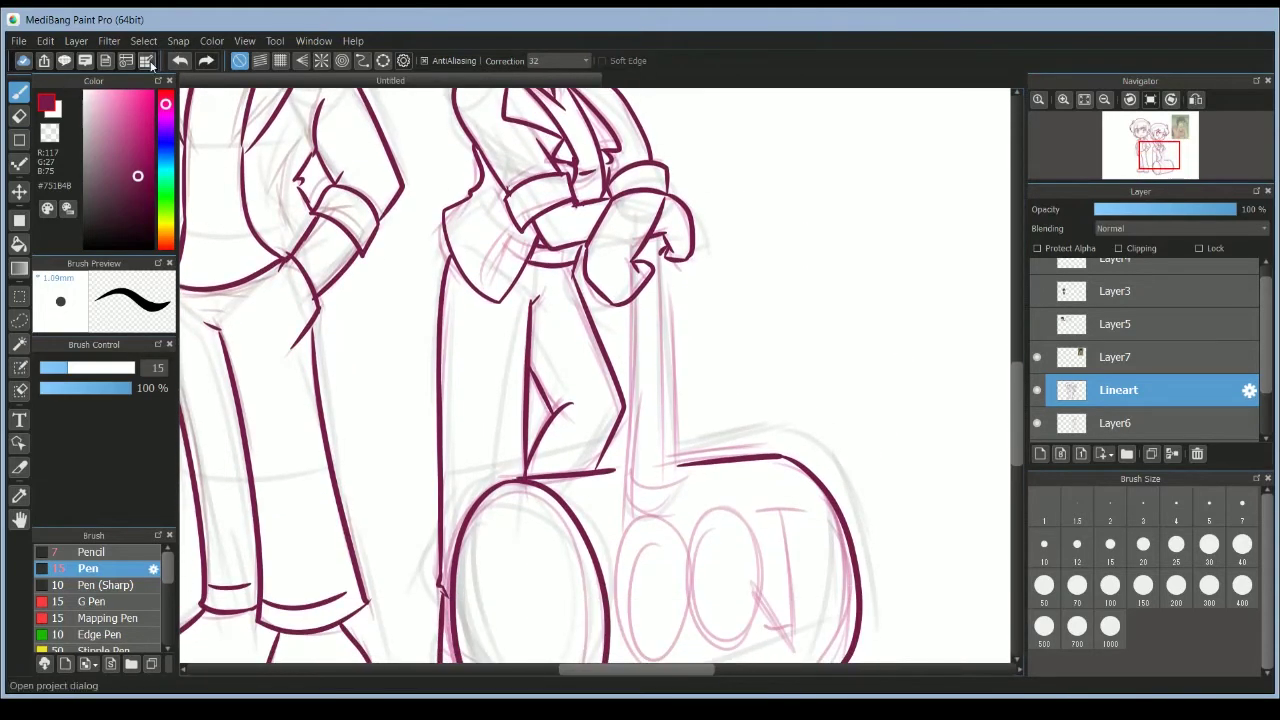
mouse_move(632, 300)
left_mouse_down()
mouse_move(625, 500)
mouse_move(623, 486)
left_mouse_up()
key("ctrl+z")
key("ctrl+z")
left_click_drag(623, 486, 683, 469)
left_click_drag(668, 252, 674, 386)
left_click_drag(668, 284, 682, 476)
key("ctrl+z")
left_click_drag(668, 262, 679, 470)
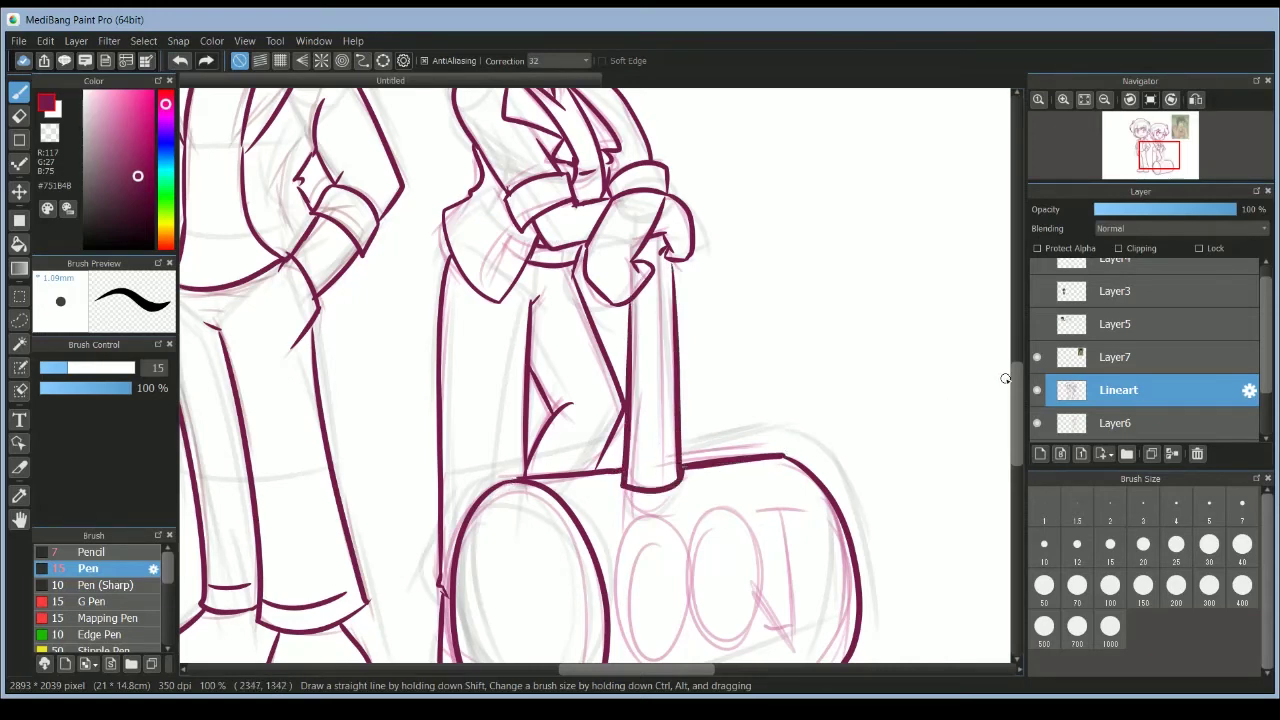
Ink the pupil details inside the girl's irises.
scroll(1005, 378, "up", 6)
key("ctrl+z")
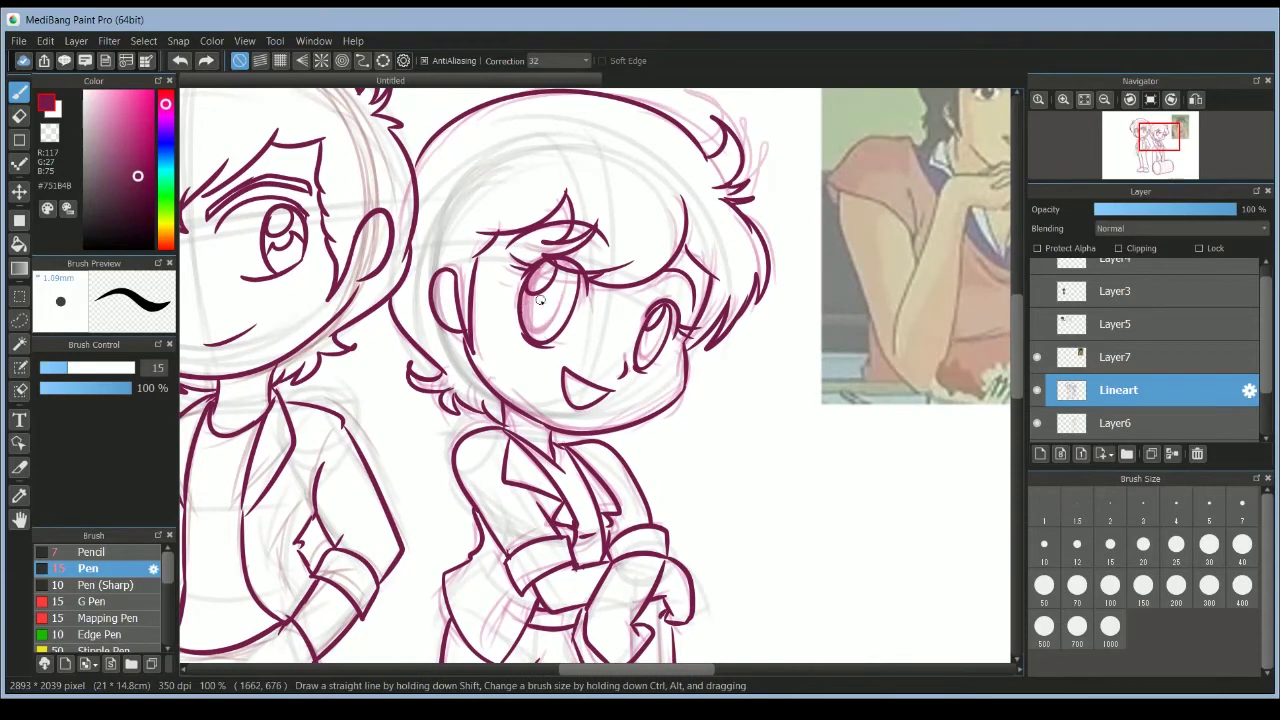
left_click_drag(557, 295, 572, 306)
left_click(1085, 100)
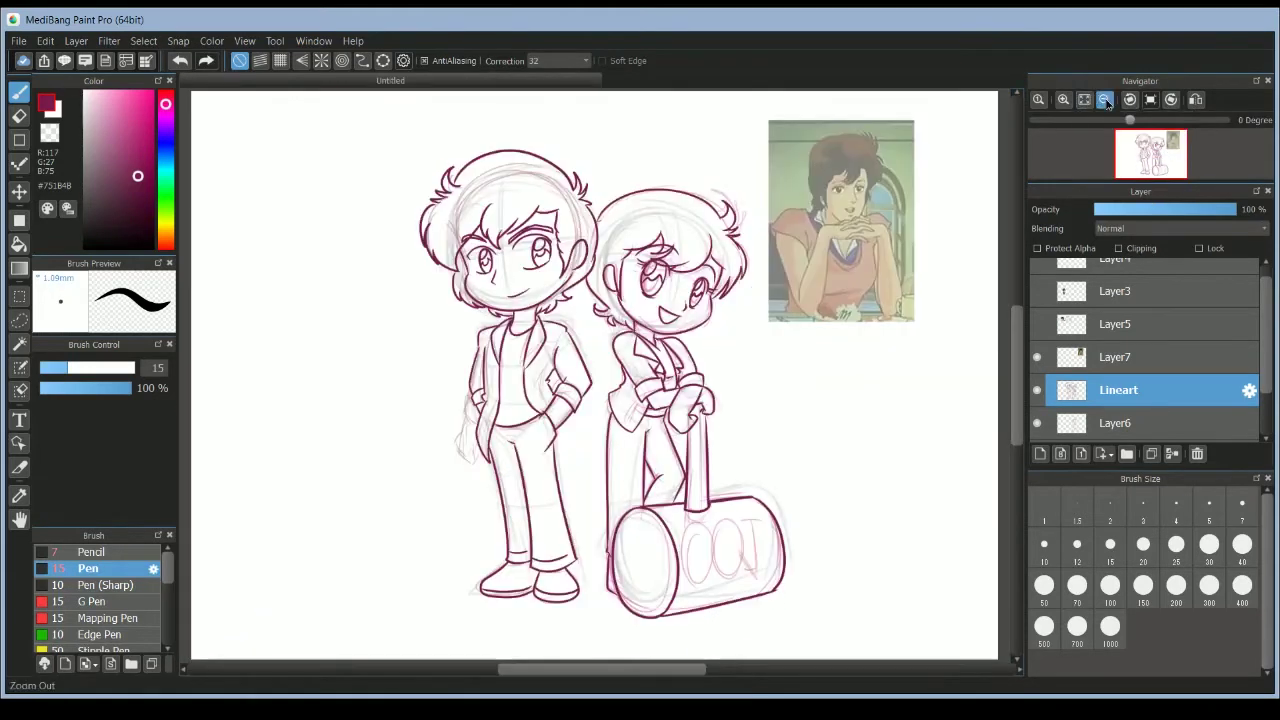
Ink a short jacket-edge line beside the crook of the boy's bent arm.
scroll(594, 376, "up", 4)
left_click_drag(411, 398, 452, 435)
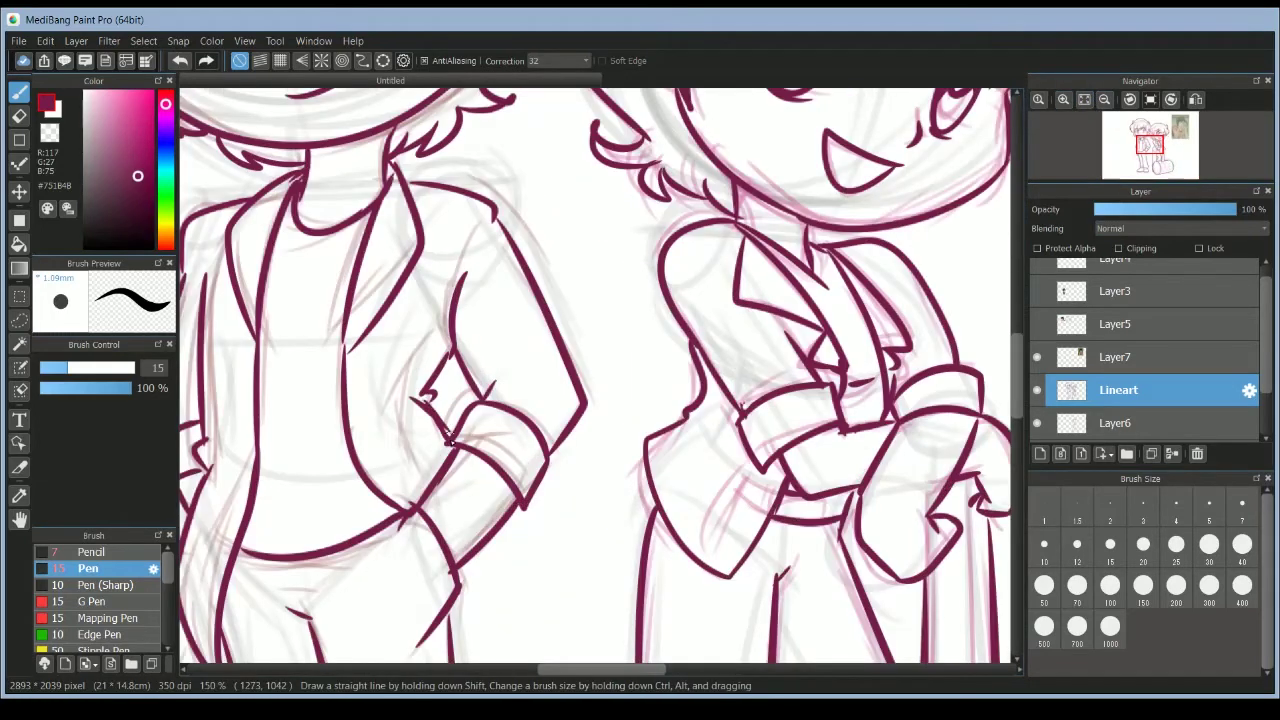
left_click(1105, 100)
left_click(1105, 100)
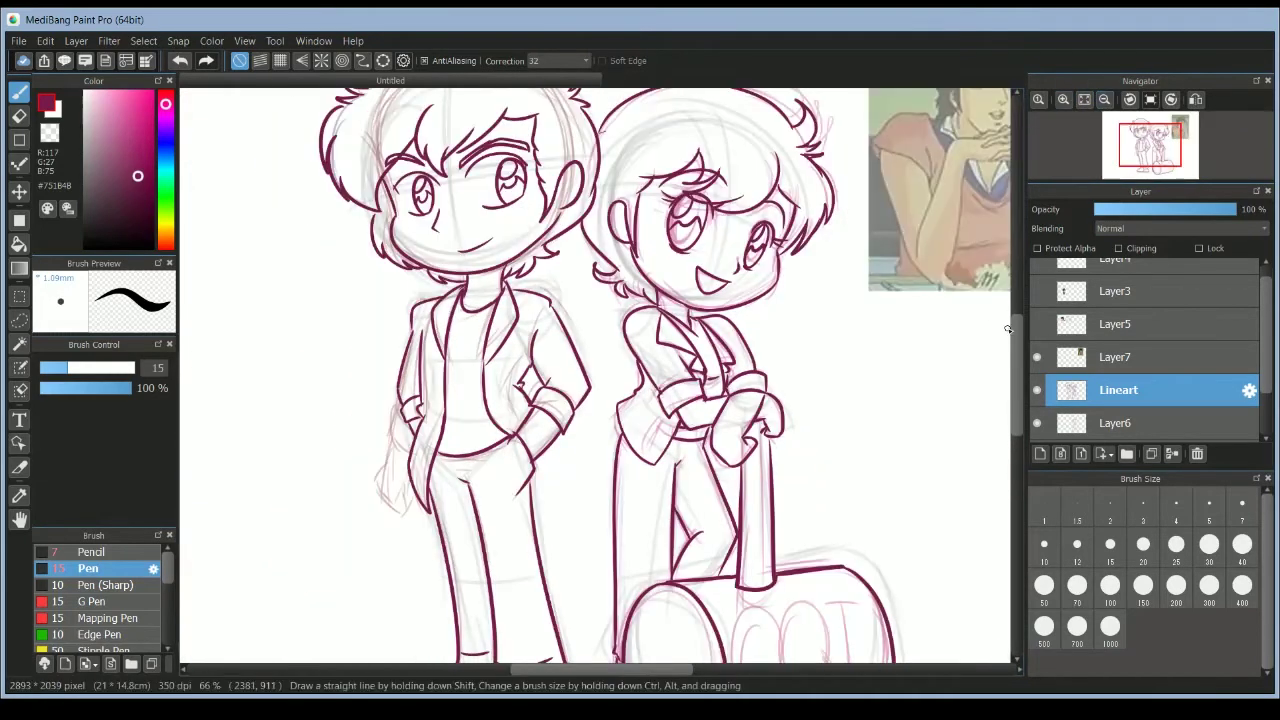
left_click(1063, 100)
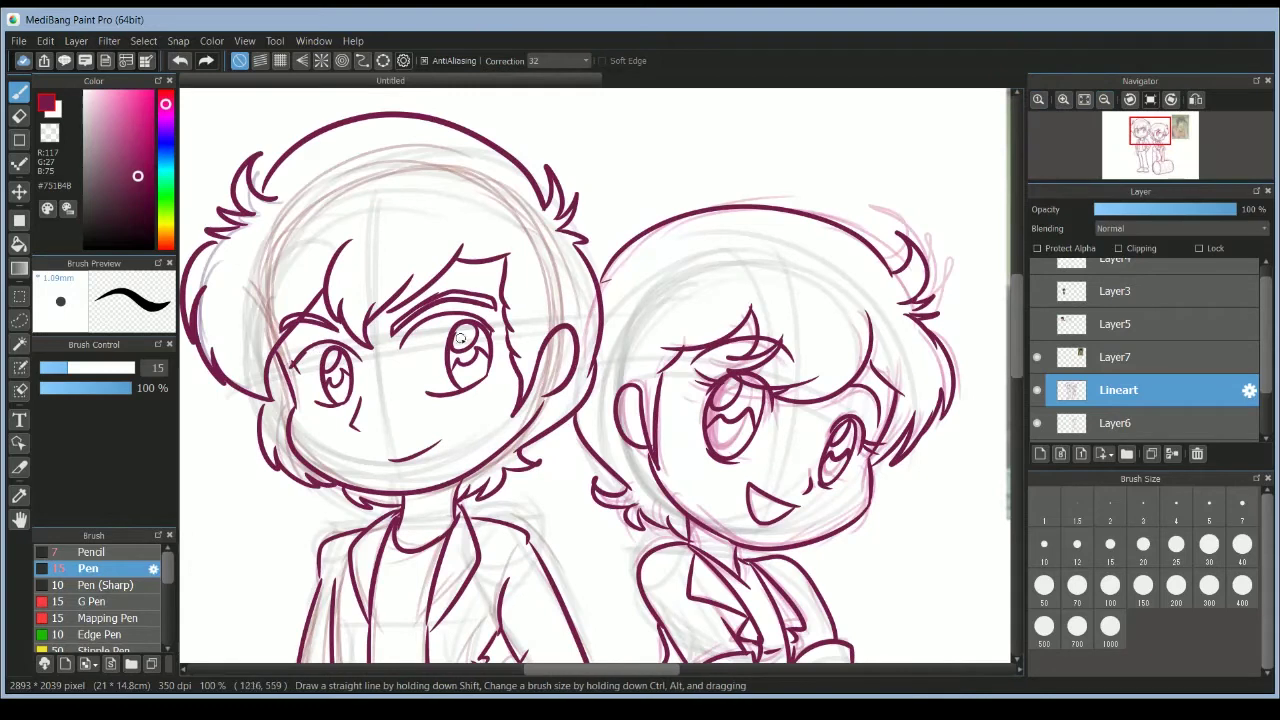
Add a layer beneath Lineart and draw a large filled purple rectangle (#836AA6) on it behind both characters.
left_click(1105, 100)
left_click(1040, 453)
left_click_drag(1145, 410, 1138, 428)
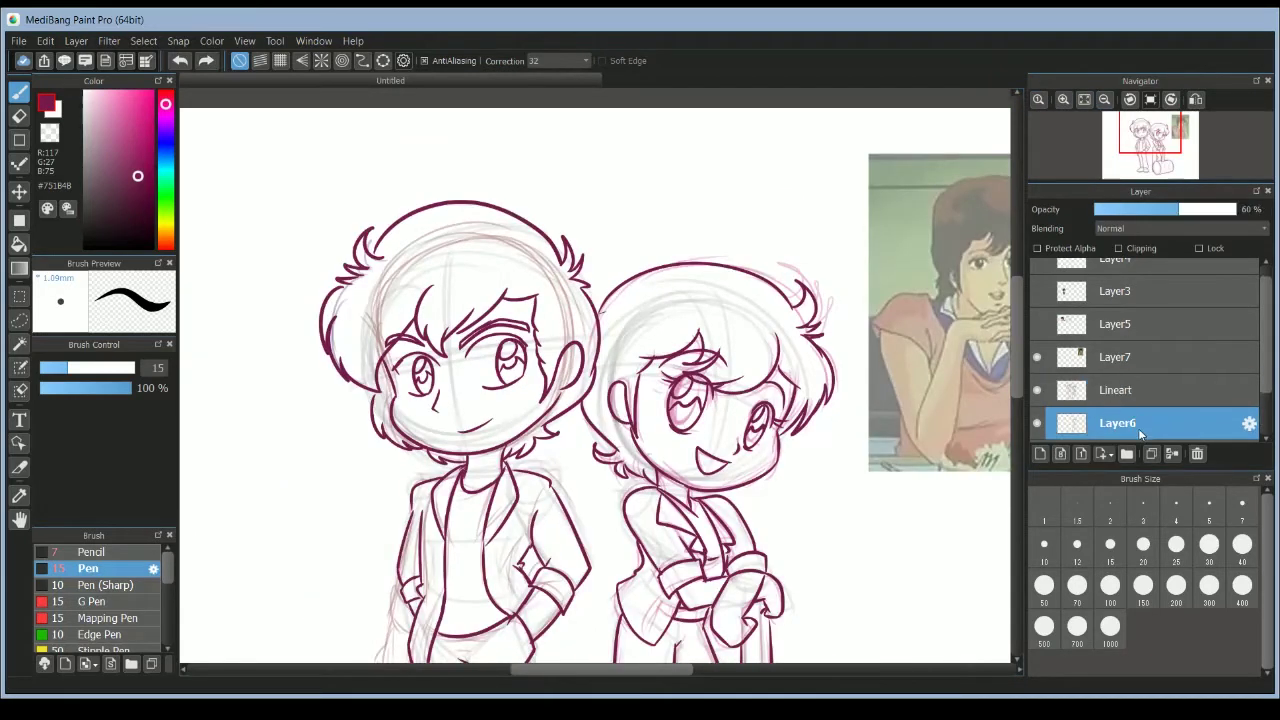
left_click(18, 224)
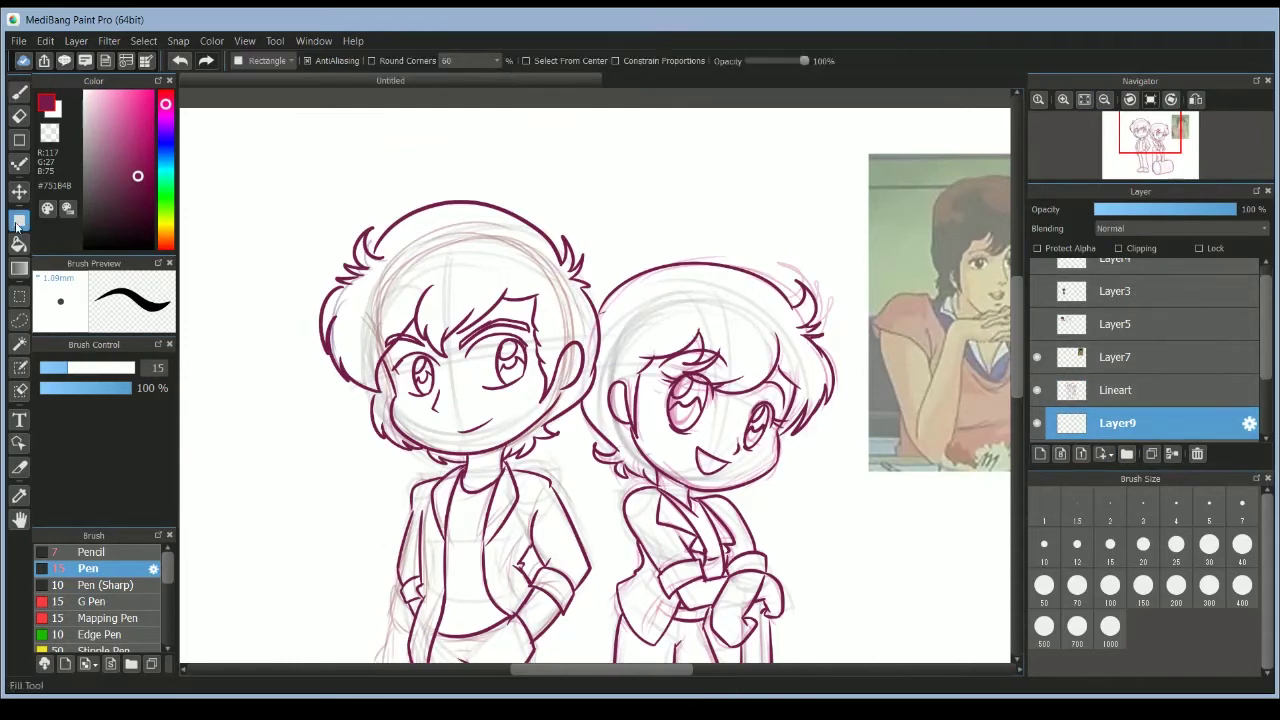
left_click(167, 132)
left_click_drag(120, 160, 109, 146)
left_click(1105, 100)
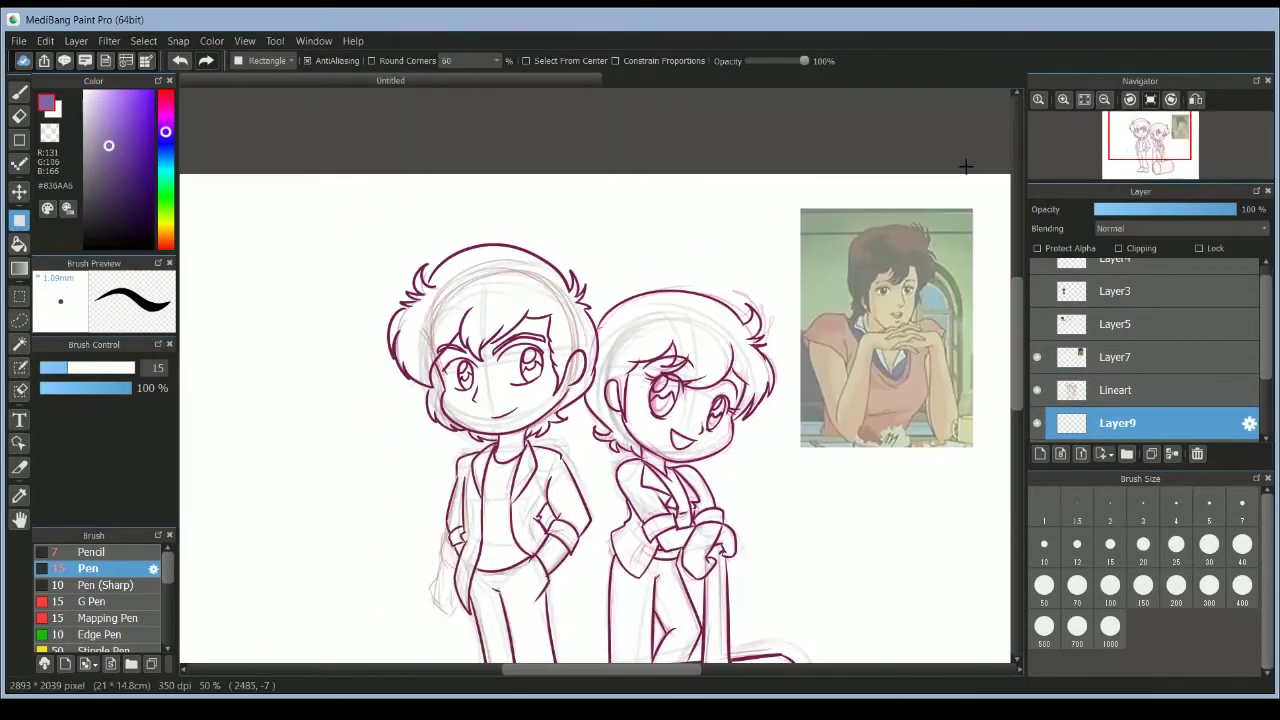
left_click_drag(1018, 327, 1018, 353)
left_click_drag(357, 105, 830, 623)
Add another layer above the purple rectangle and set the reference picture's layer, Layer7, to 100% opacity.
left_click(1041, 454)
left_click_drag(1017, 381, 1016, 371)
left_click(1130, 357)
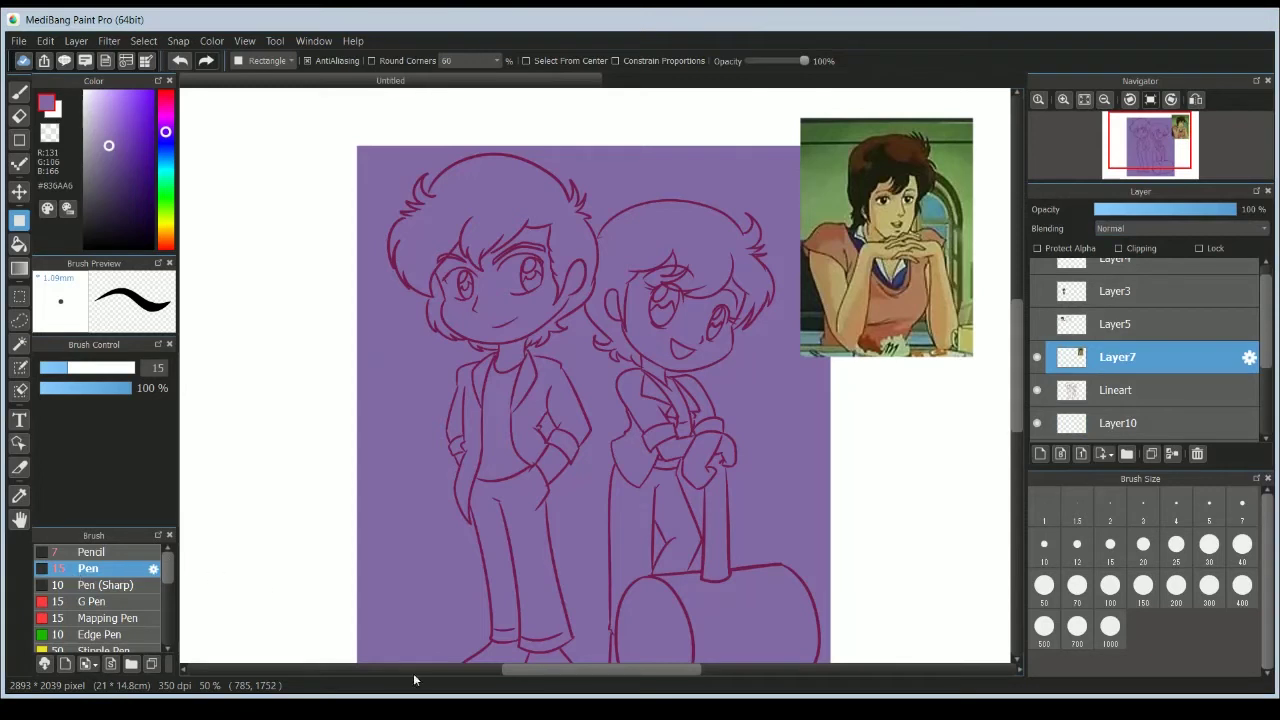
Sample a hair color from the reference picture and adjust the drawing color to red #9F2A27.
left_click(19, 495)
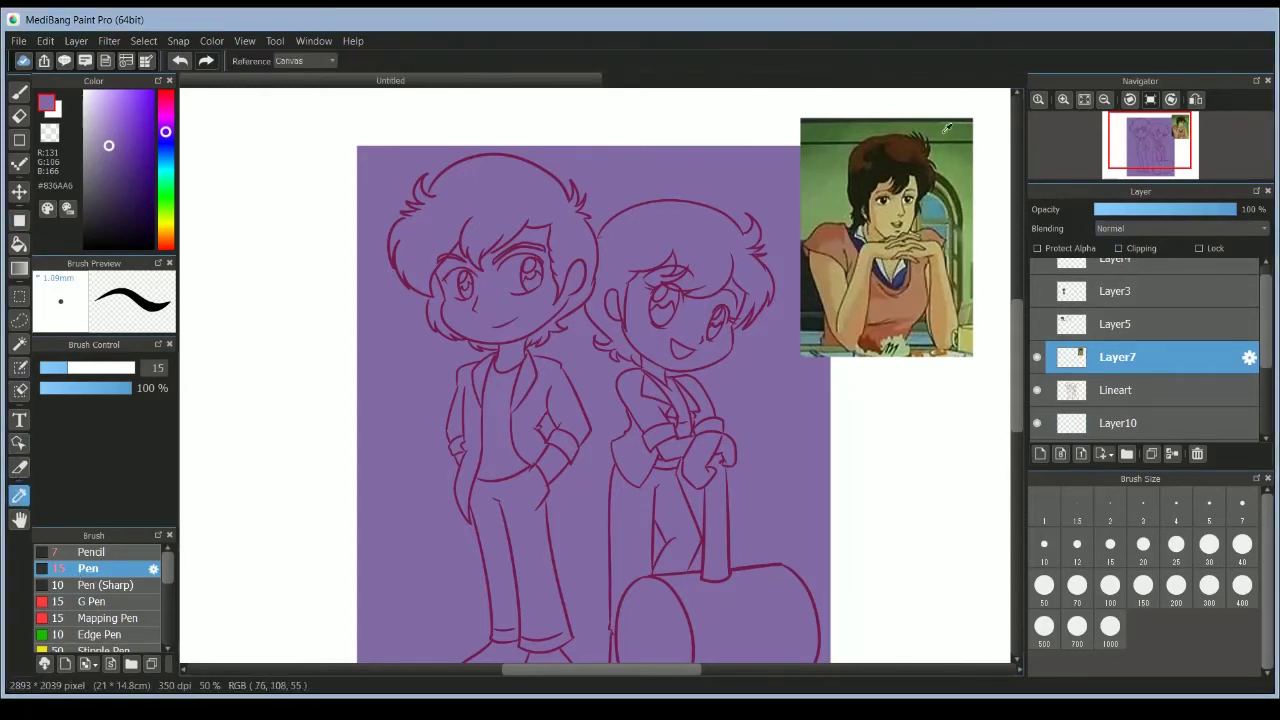
left_click(905, 146)
left_click(167, 95)
left_click(134, 169)
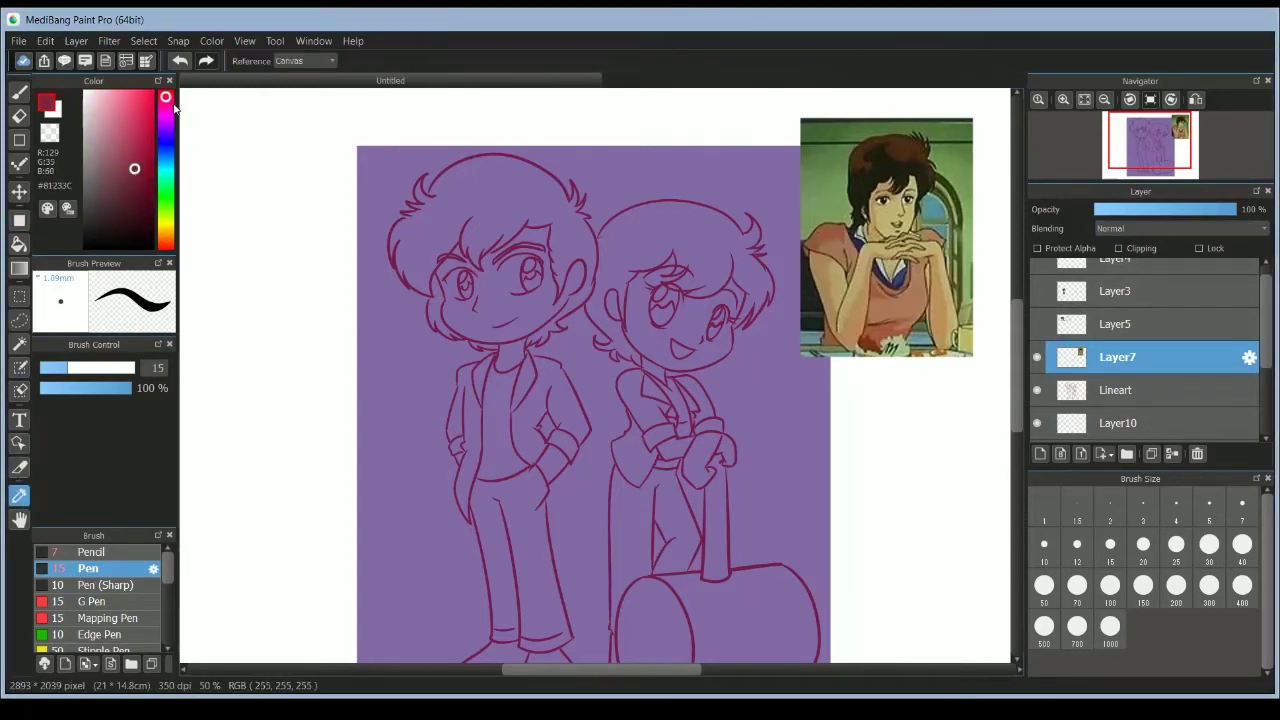
left_click(167, 104)
left_click(165, 248)
left_click_drag(134, 160, 136, 150)
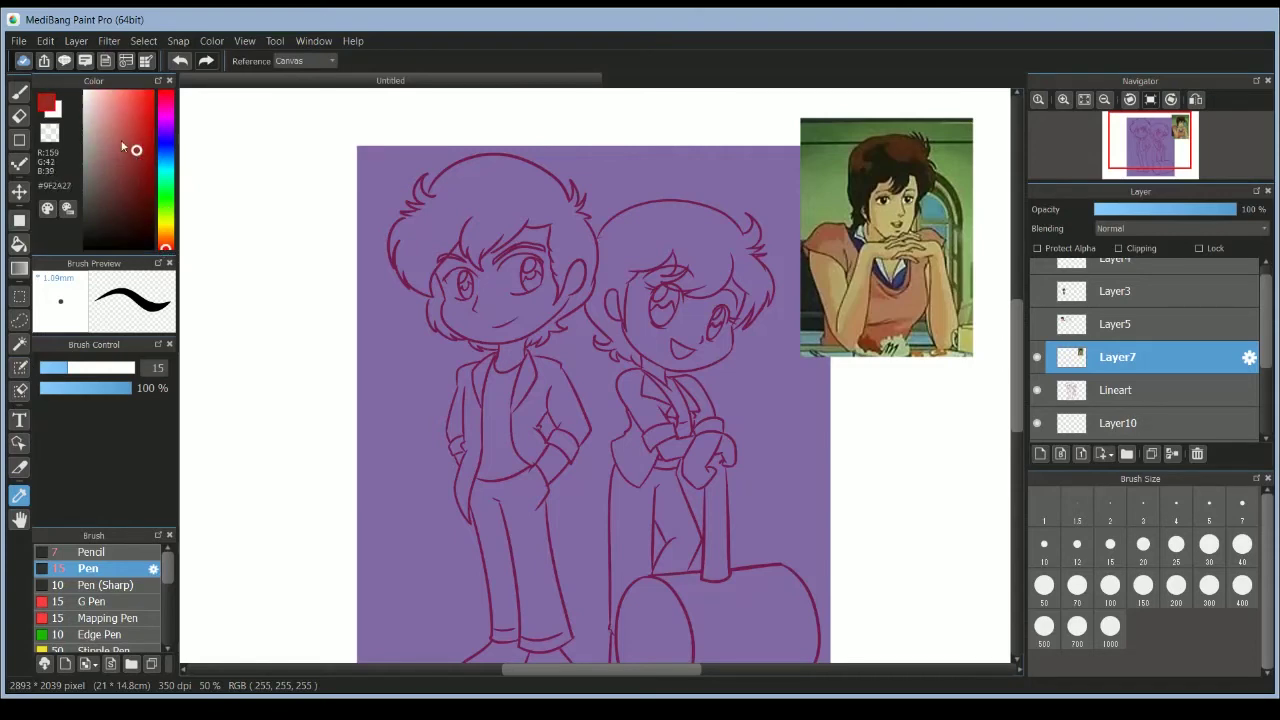
Close gaps in the outline around the girl's hair and face with small red pen strokes on Layer10.
left_click(19, 247)
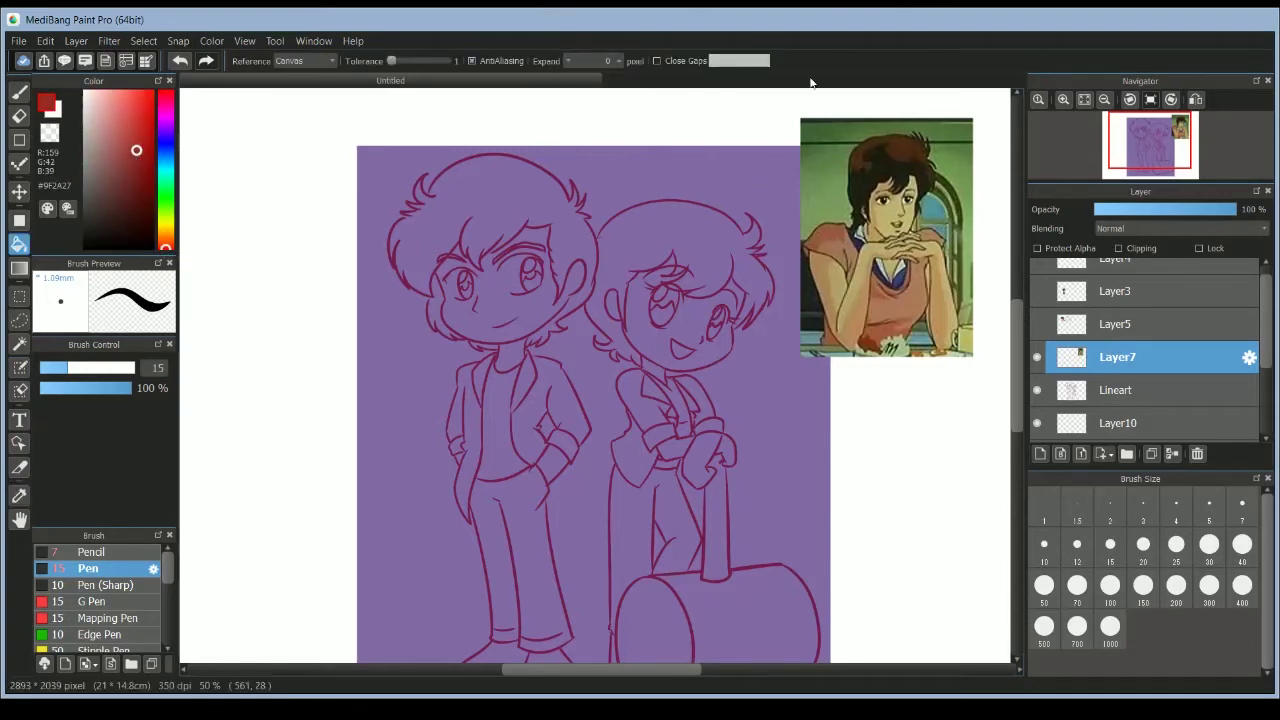
left_click(1063, 99)
left_click(1150, 423)
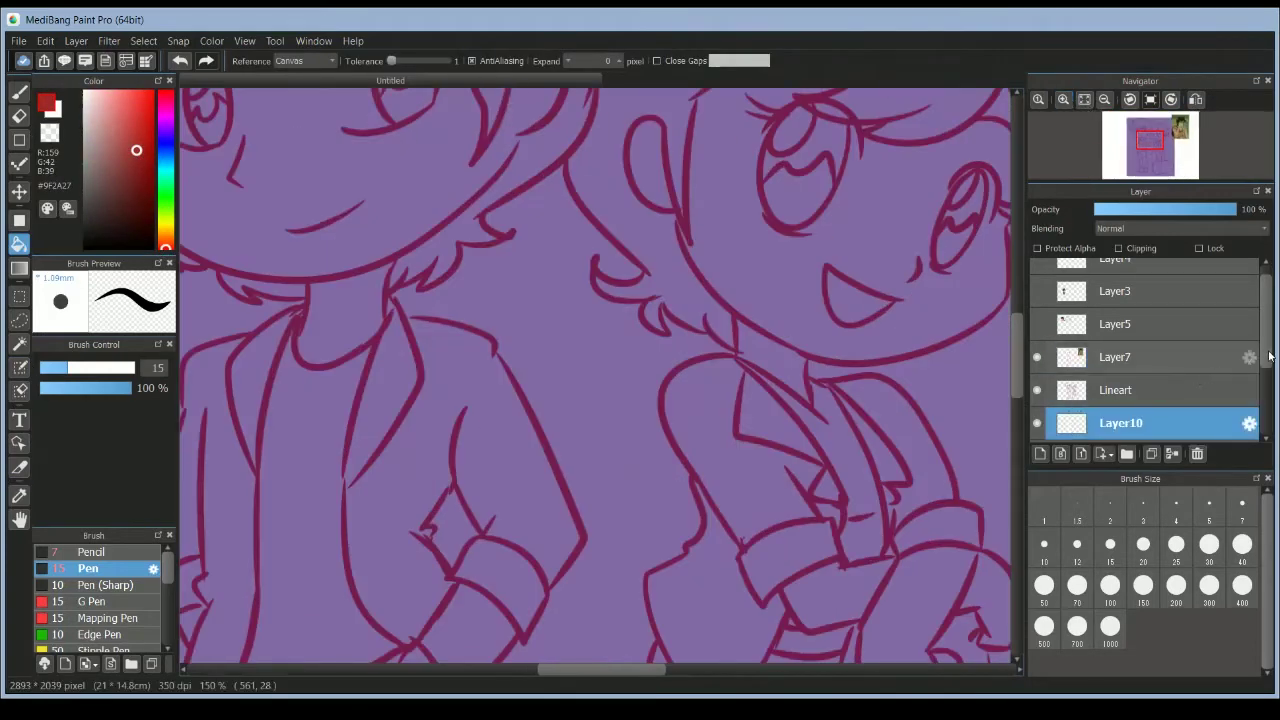
left_click_drag(1268, 357, 1268, 384)
left_click_drag(1017, 322, 1016, 287)
left_click(690, 196)
key("ctrl+z")
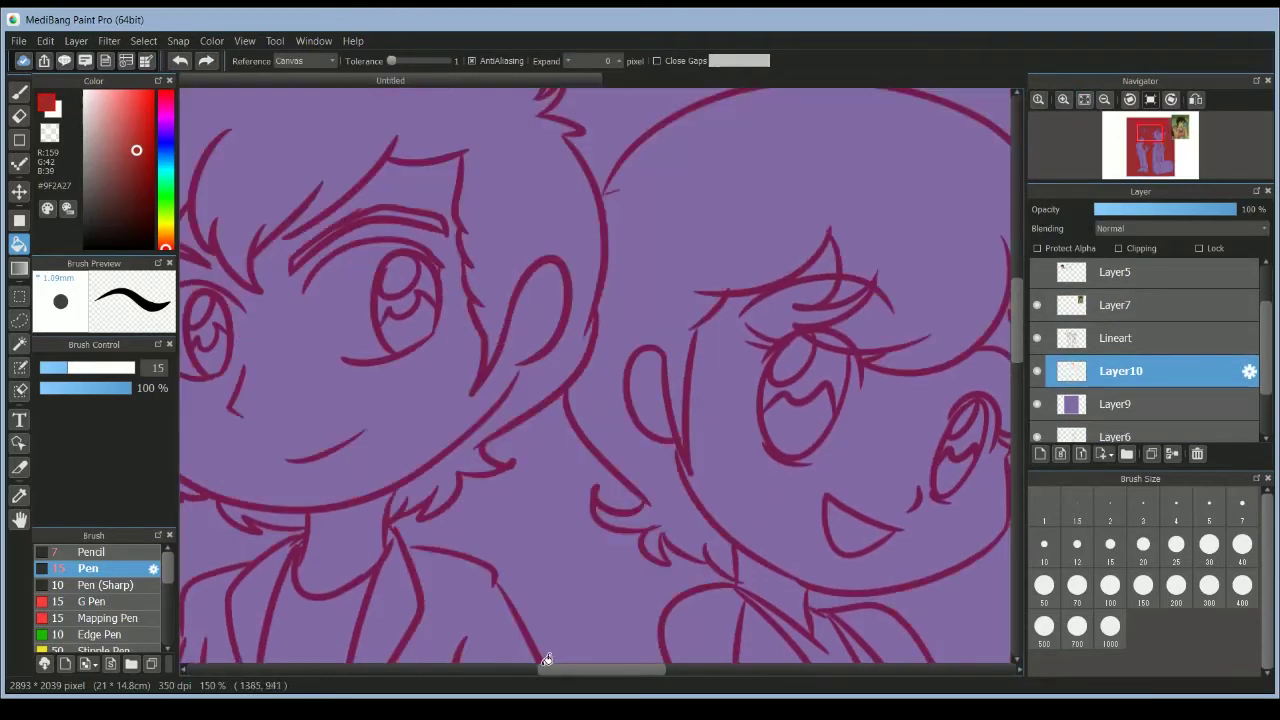
left_click_drag(546, 660, 579, 662)
key("b")
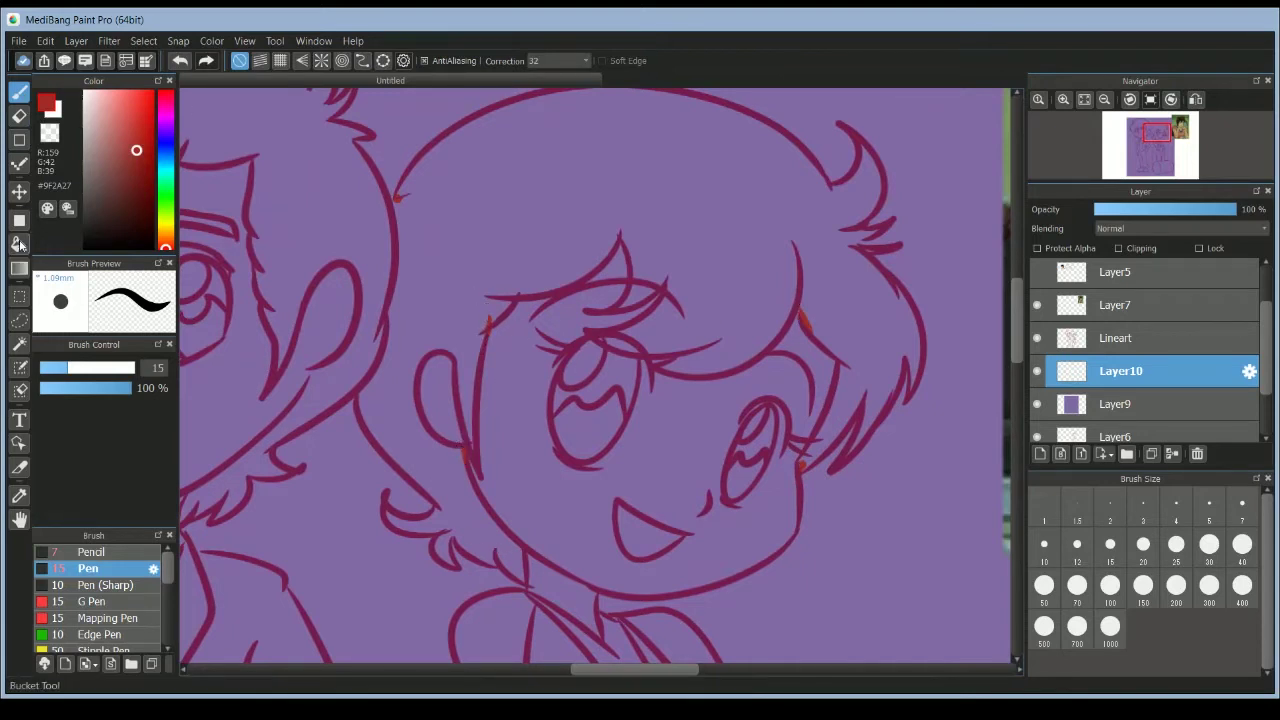
Set the bucket fill expansion to 2 pixels and close the remaining gaps in the girl's outer hair outline.
key("g")
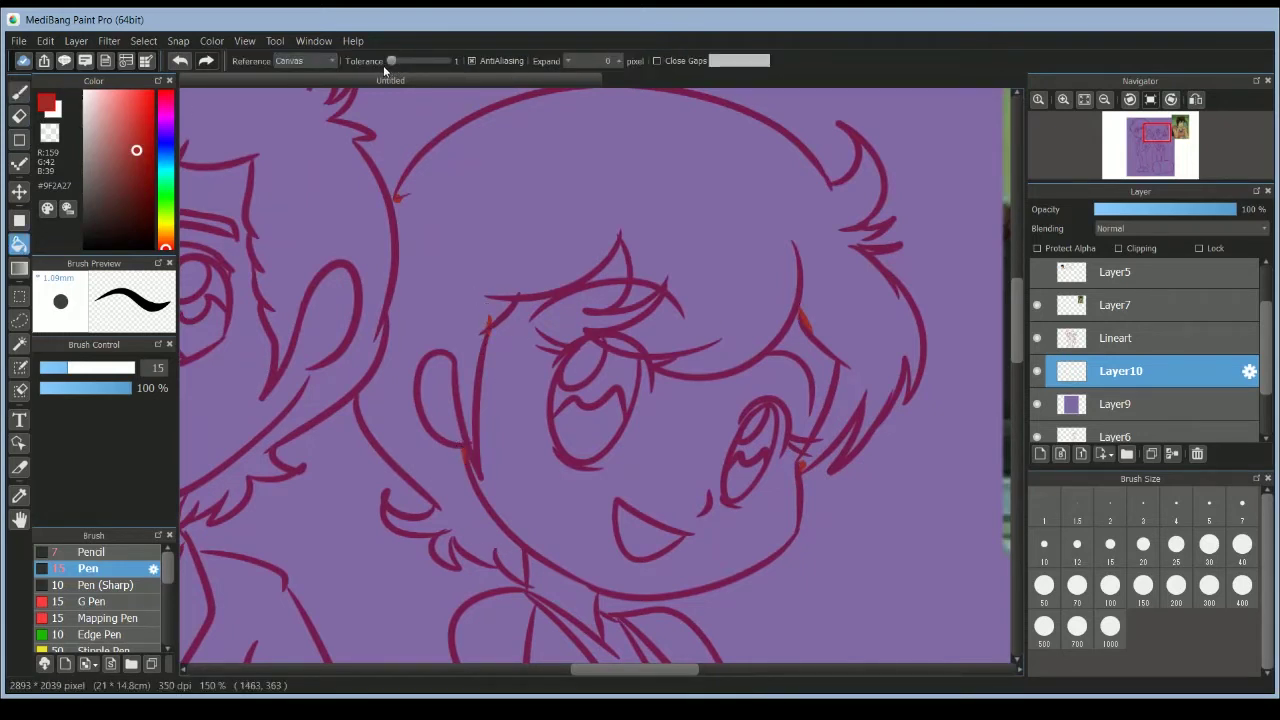
left_click(485, 187)
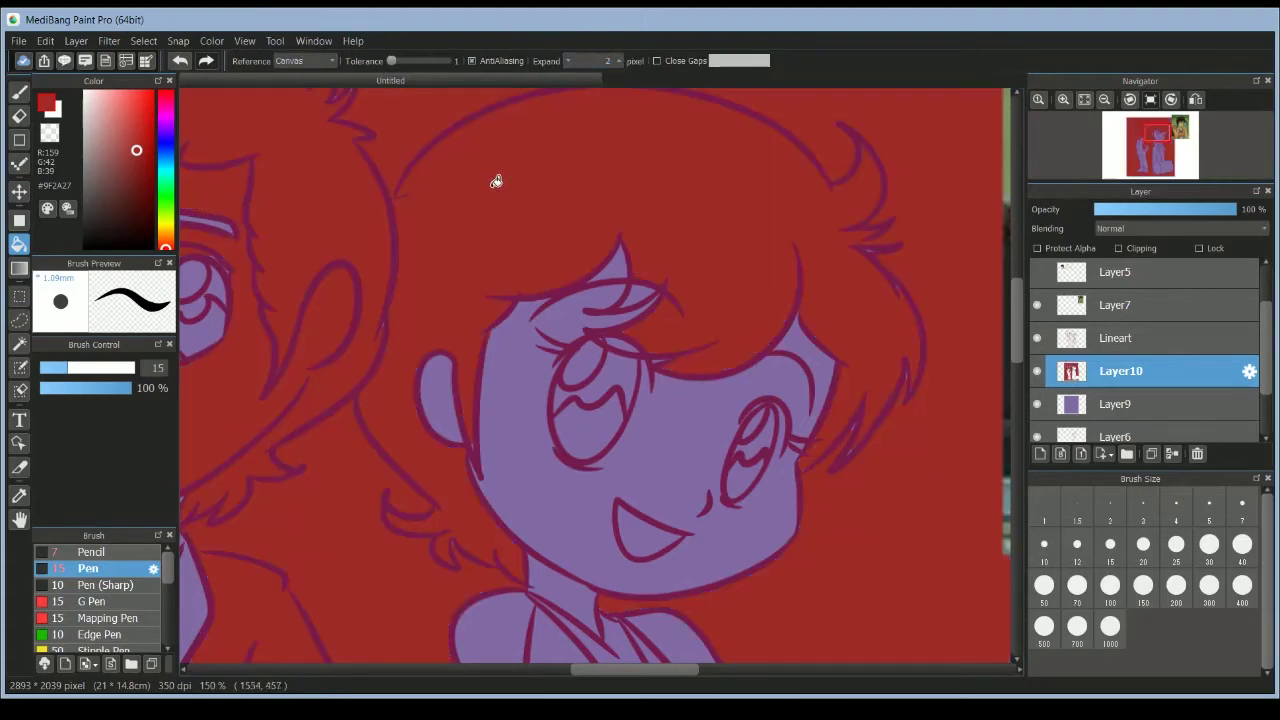
key("ctrl+z")
left_click(19, 91)
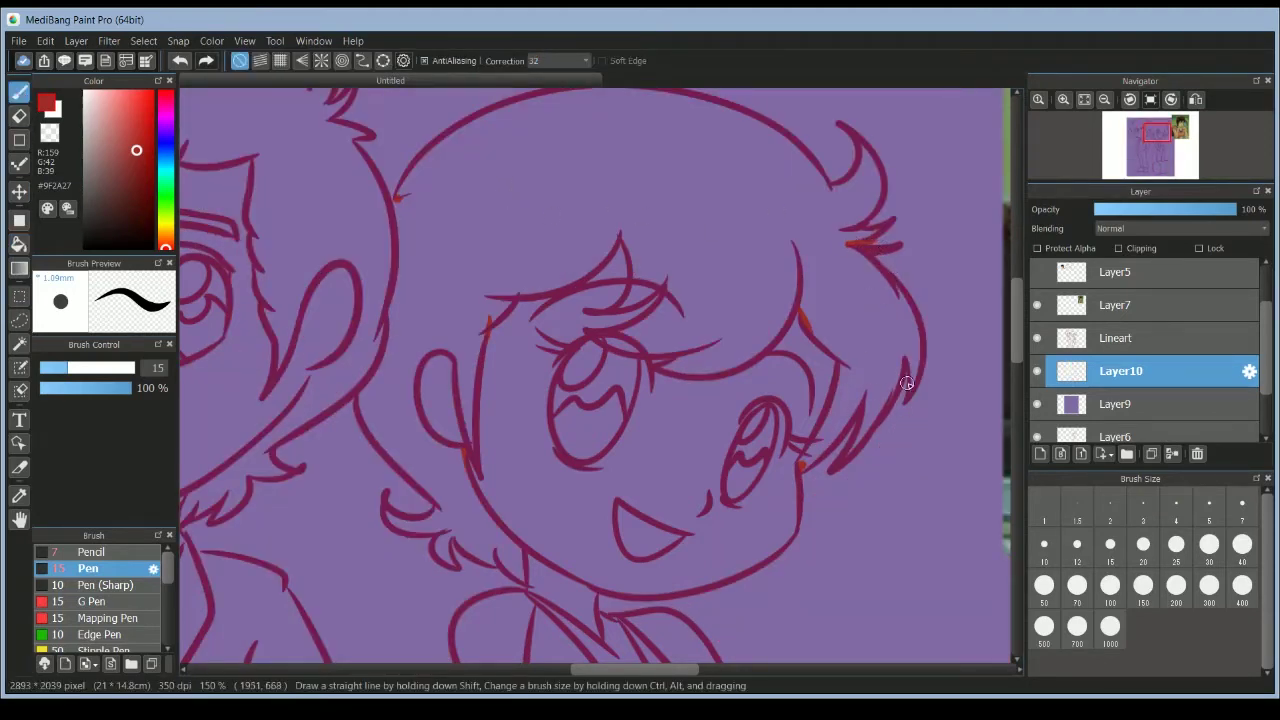
Fill the girl's hair with the bucket and recolor it dark brown #5A1715.
left_click(19, 243)
left_click(606, 225)
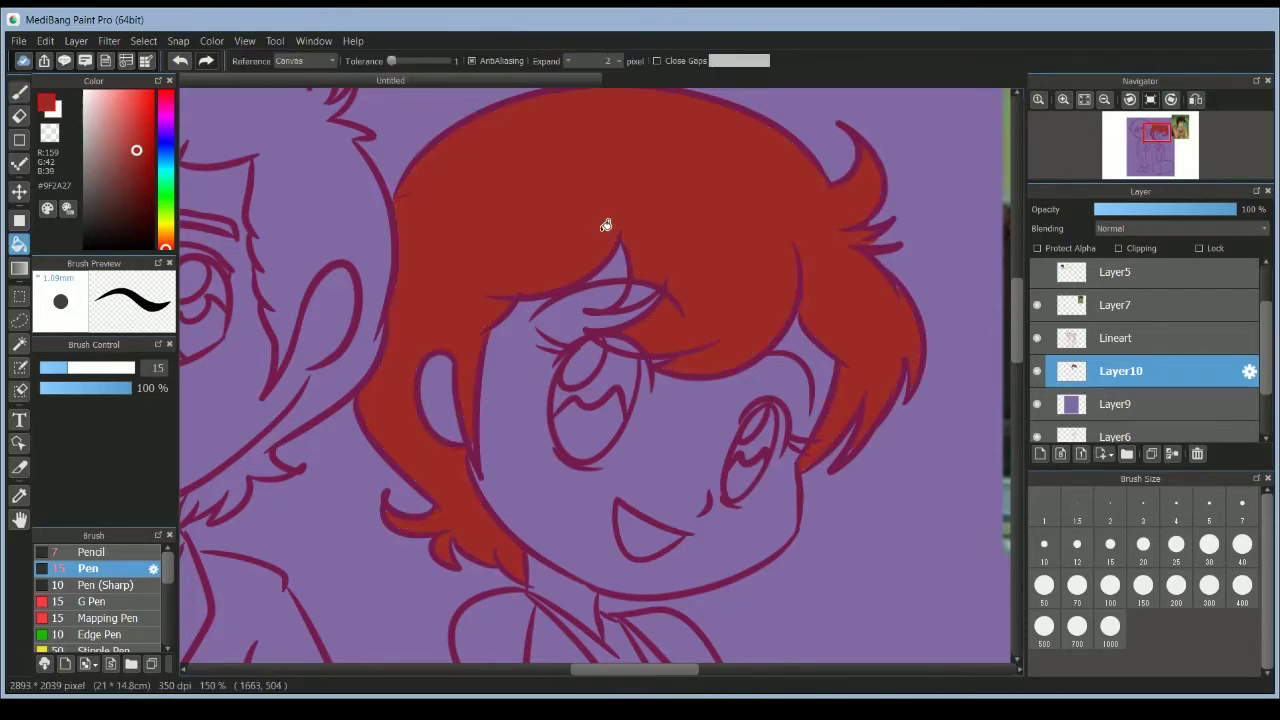
left_click_drag(135, 149, 131, 192)
left_click(540, 213)
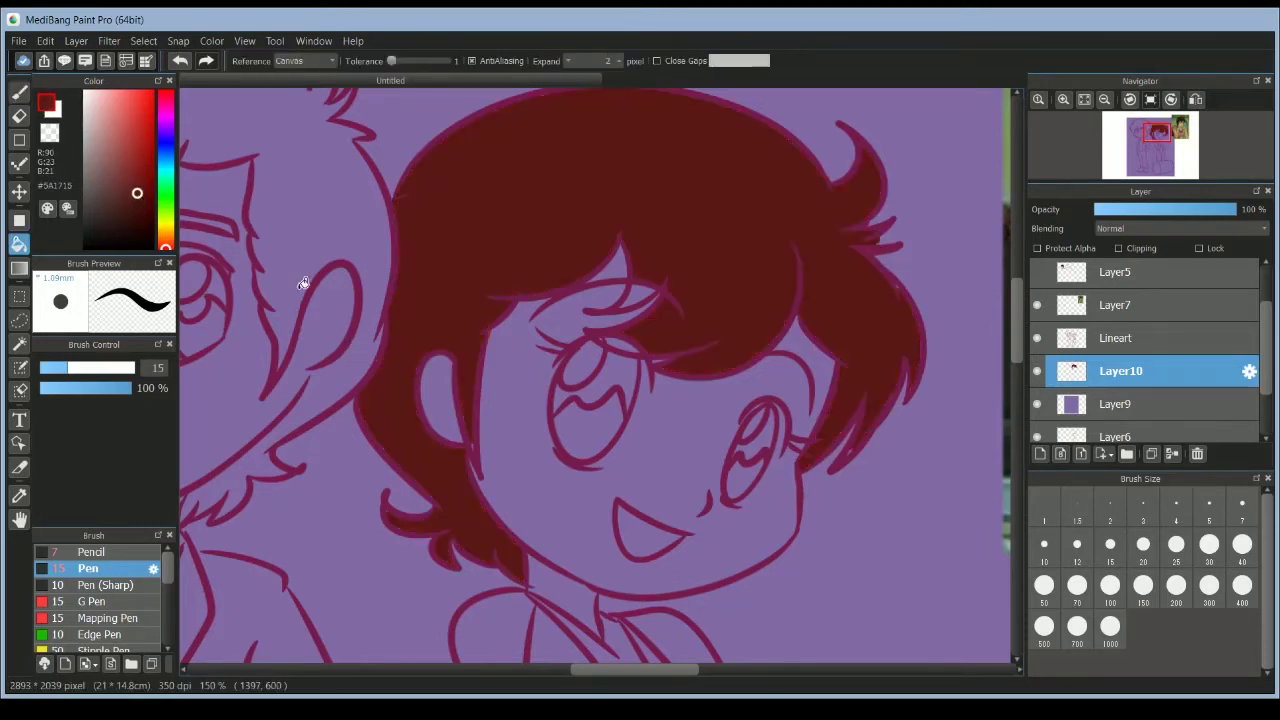
Shade the girl's fringe and hair tips with darker brown #421616, using pen size 30 and stroke correction 23.
key("b")
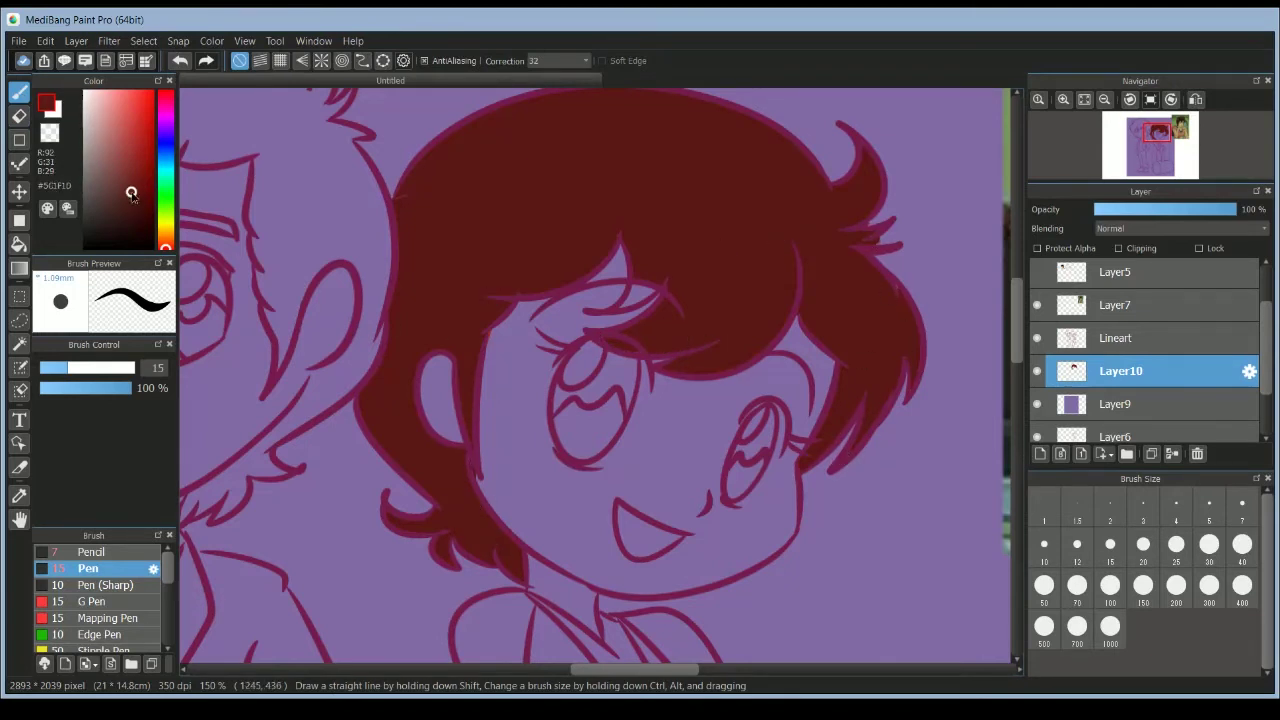
left_click_drag(131, 193, 130, 208)
key("ctrl+z")
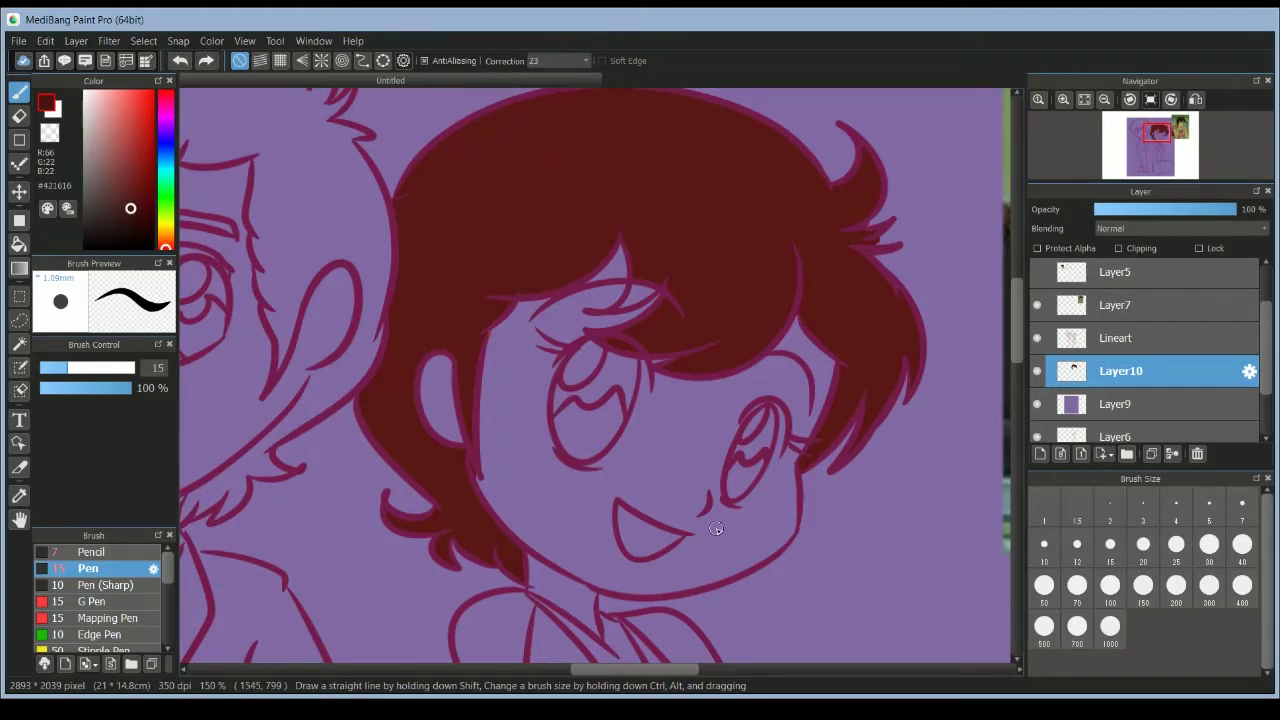
left_click(1209, 543)
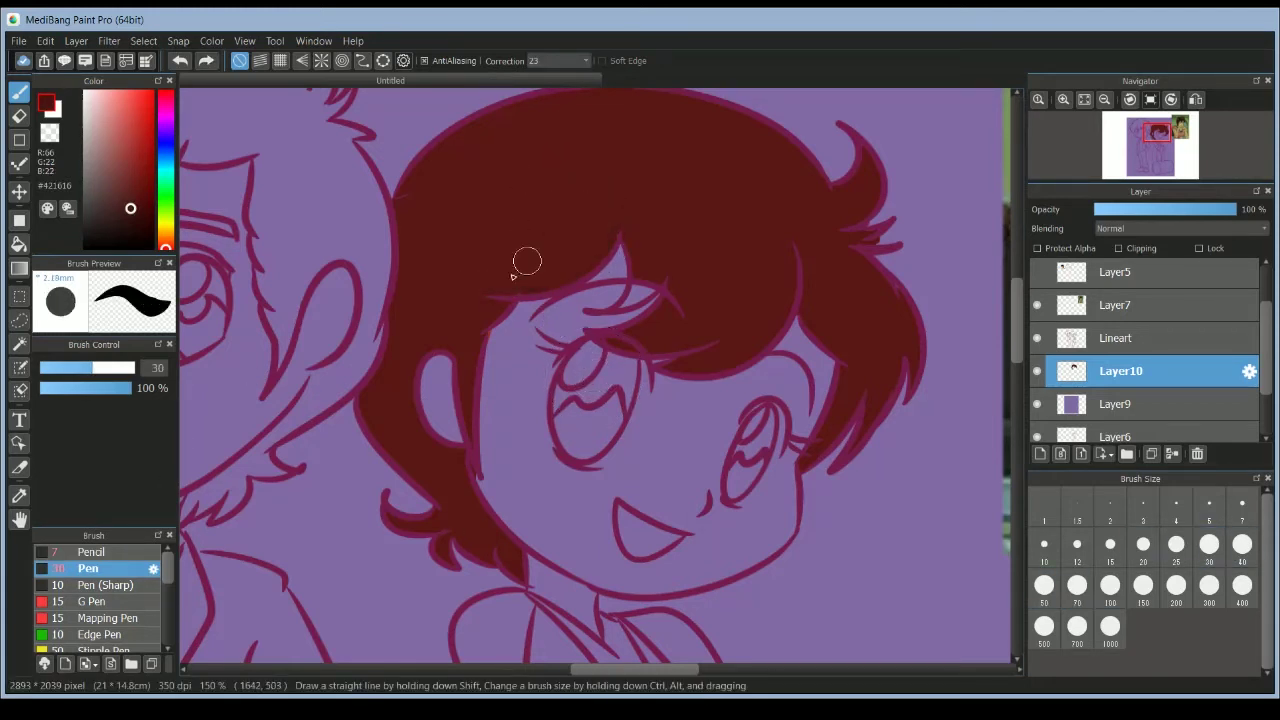
left_click_drag(460, 292, 605, 242)
left_click_drag(608, 337, 745, 295)
left_click_drag(803, 254, 826, 332)
mouse_move(803, 464)
left_mouse_down()
mouse_move(877, 347)
mouse_move(904, 362)
left_mouse_up()
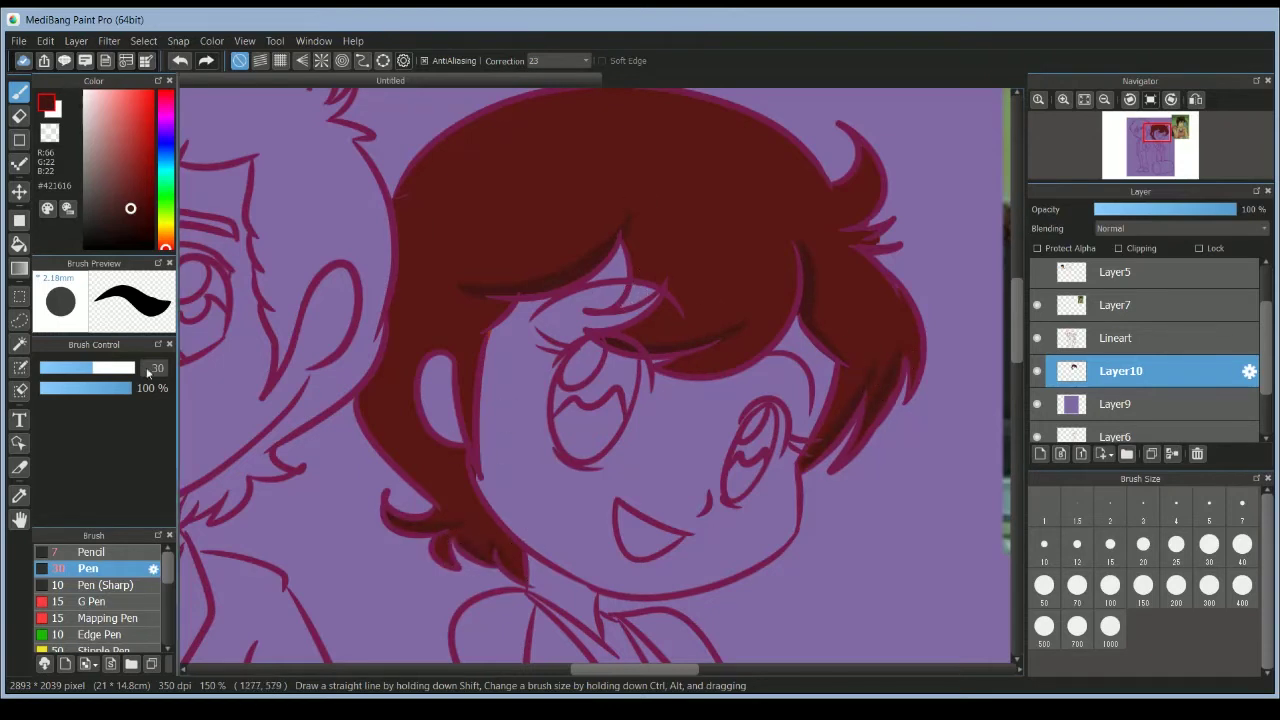
left_click(603, 168, "alt")
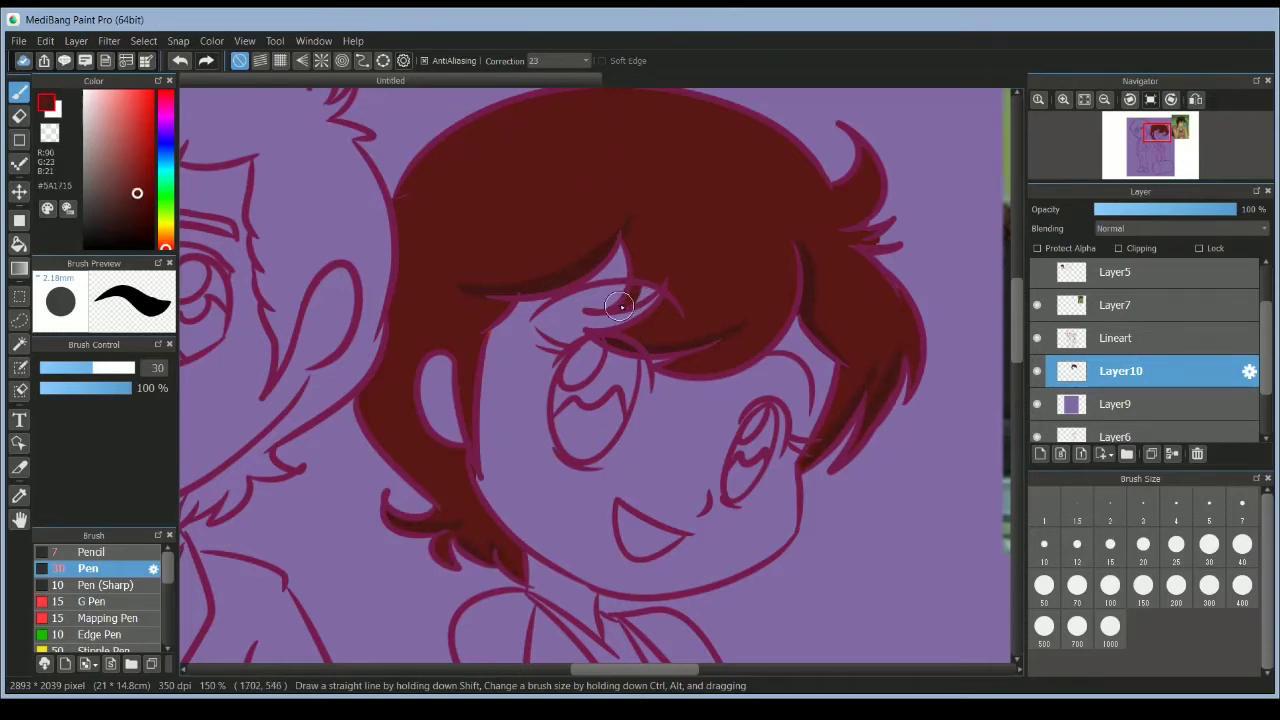
left_click(801, 289, "alt")
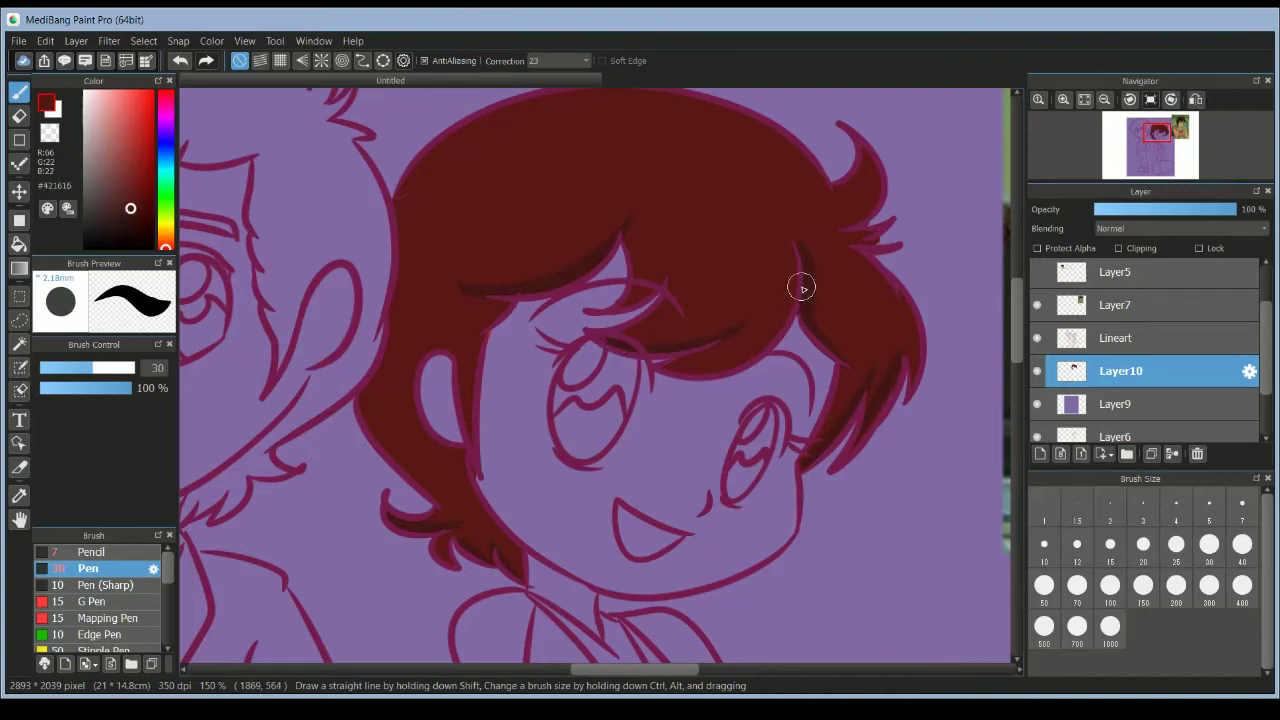
Choose pale pink #FEE7E7 and add a layer above Layer10 for the hair highlights.
left_click(88, 92)
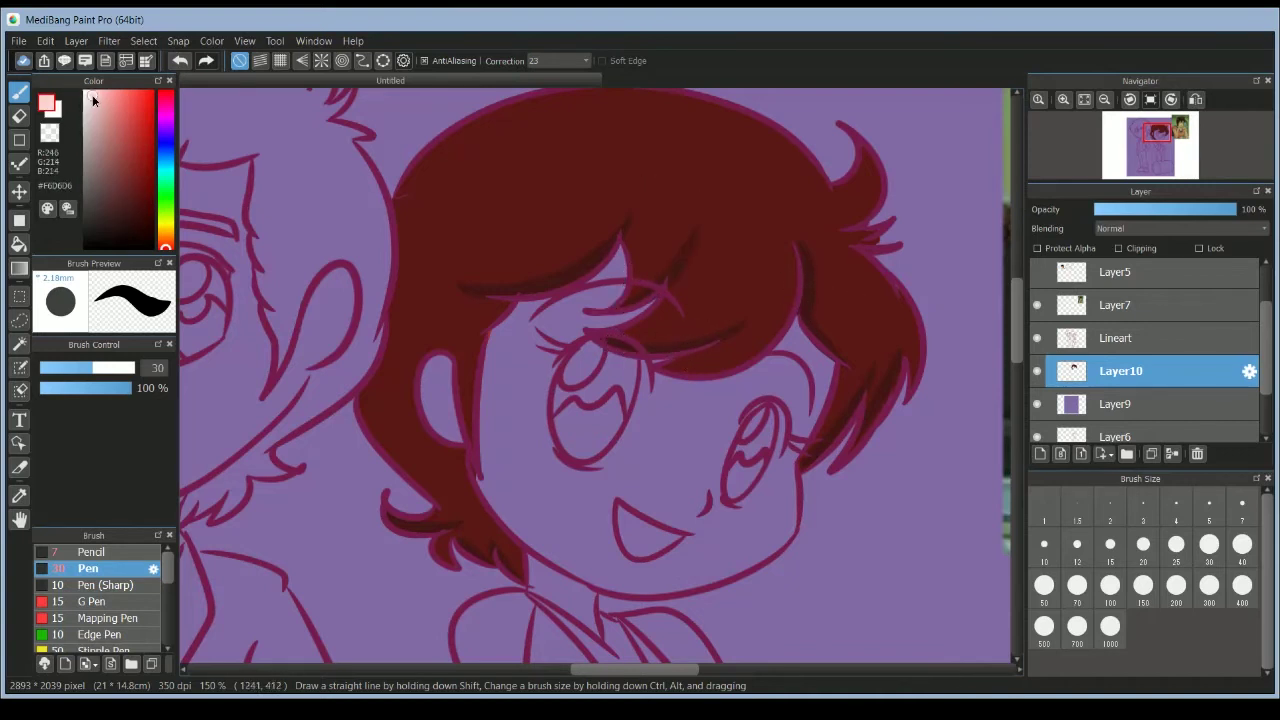
left_click(1040, 452)
mouse_move(471, 143)
left_mouse_down()
mouse_move(421, 198)
mouse_move(526, 126)
mouse_move(443, 200)
left_mouse_up()
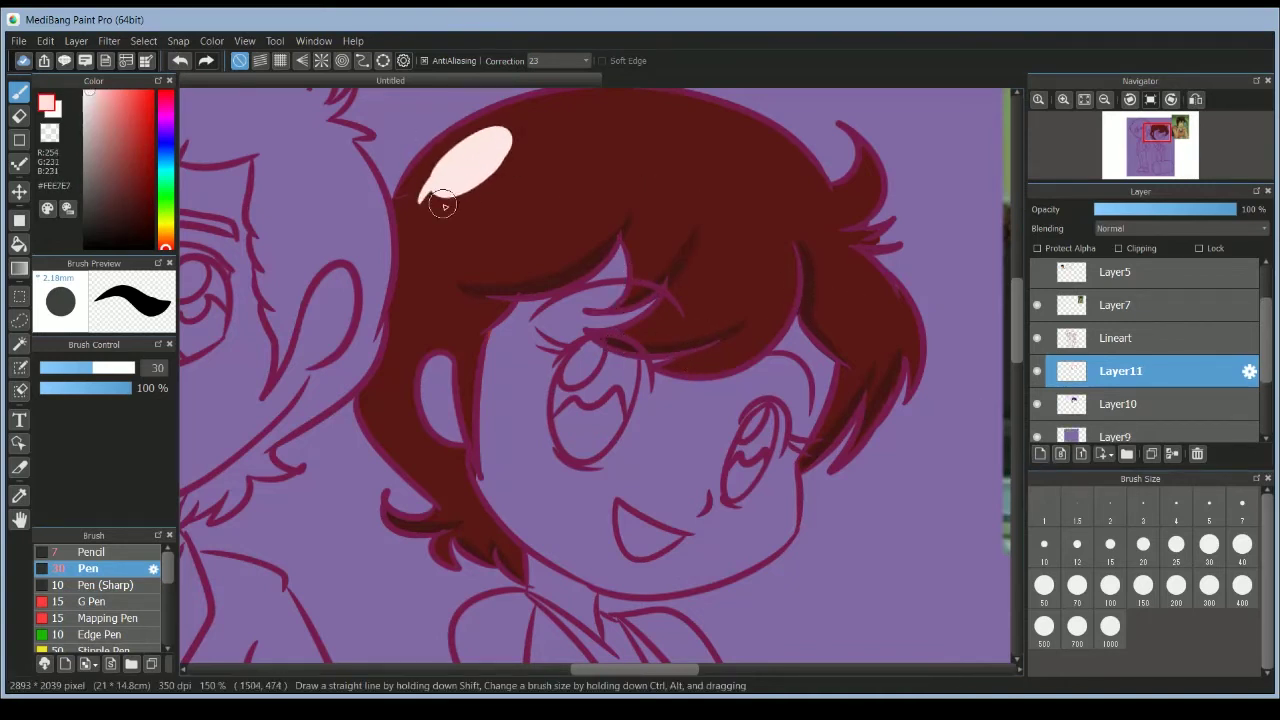
left_click(493, 200)
key("ctrl+z")
key("ctrl+z")
Paint oval and dot highlights on both sides of the girl's hair and lower the highlight layer's opacity.
mouse_move(492, 146)
left_mouse_down()
mouse_move(514, 144)
mouse_move(487, 164)
left_mouse_up()
left_click(494, 218)
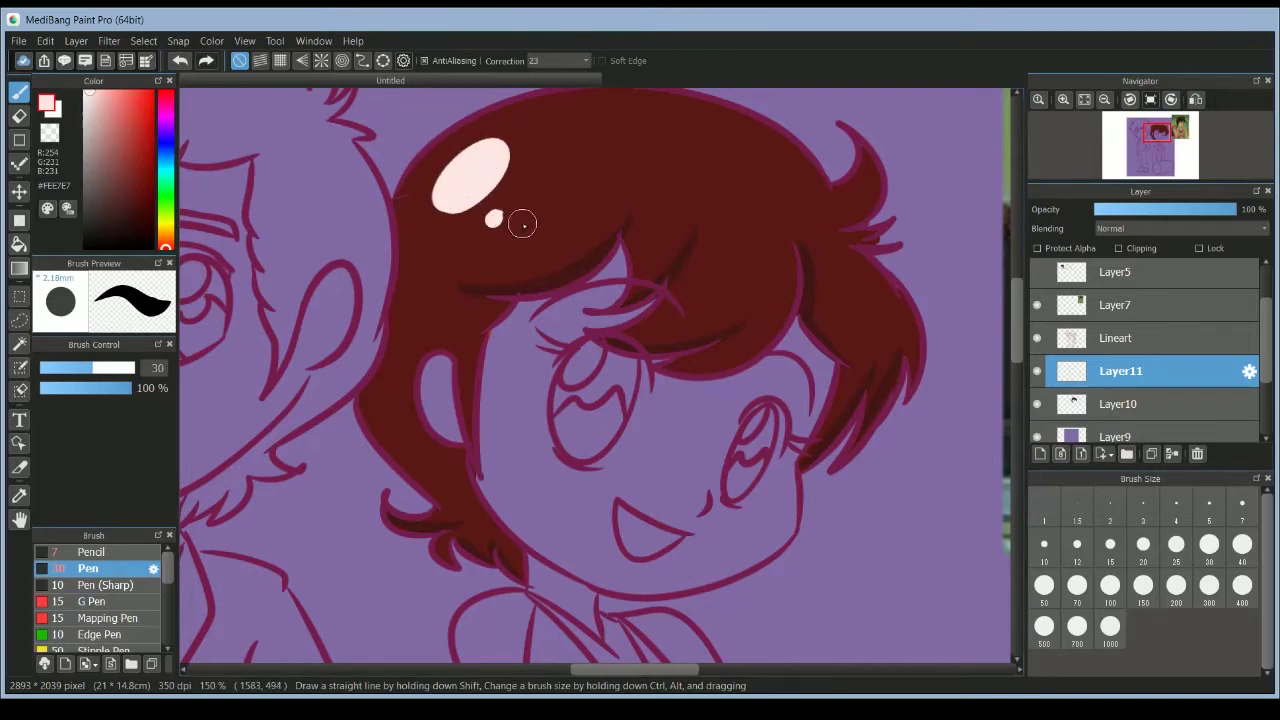
left_click(521, 225)
left_click_drag(877, 285, 868, 316)
left_click(850, 318)
left_click_drag(1220, 209, 1136, 209)
On Layer10, outline the outer edges of both of the girl's eyes in skin color #FFD79F with pen size 20.
left_click(1120, 411)
left_click_drag(894, 323, 889, 240)
left_click(166, 234)
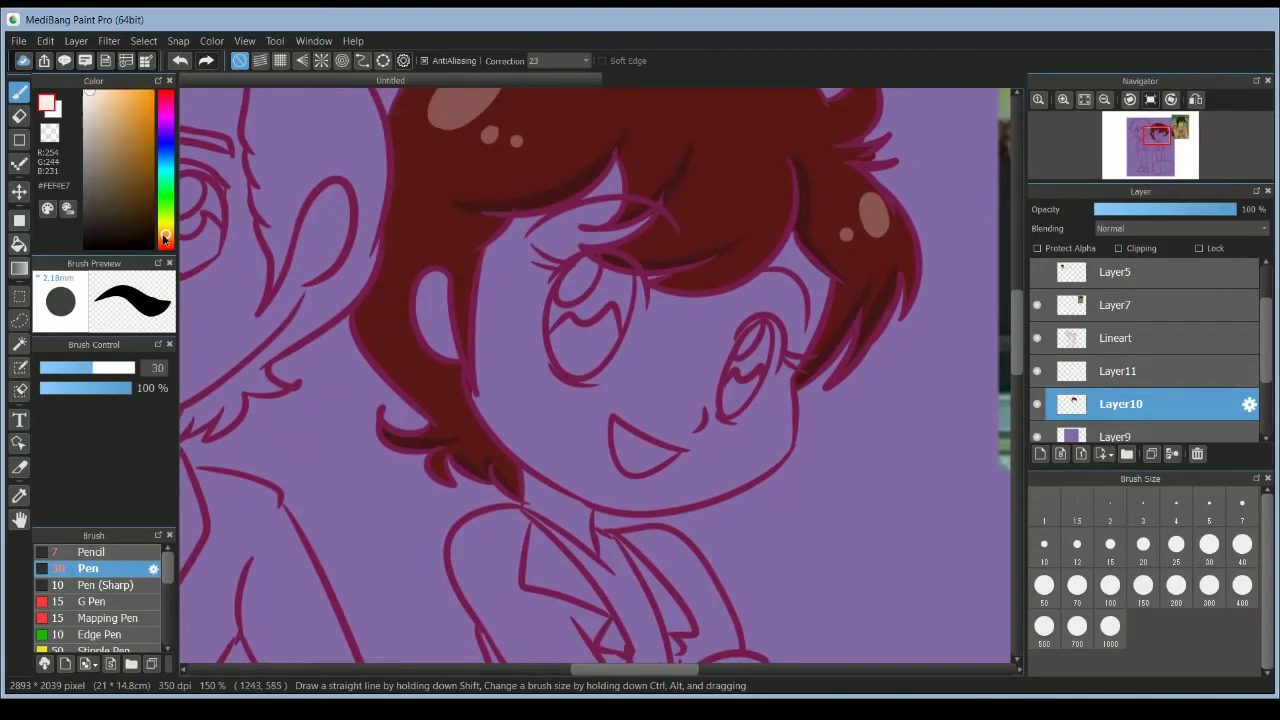
left_click_drag(118, 94, 107, 83)
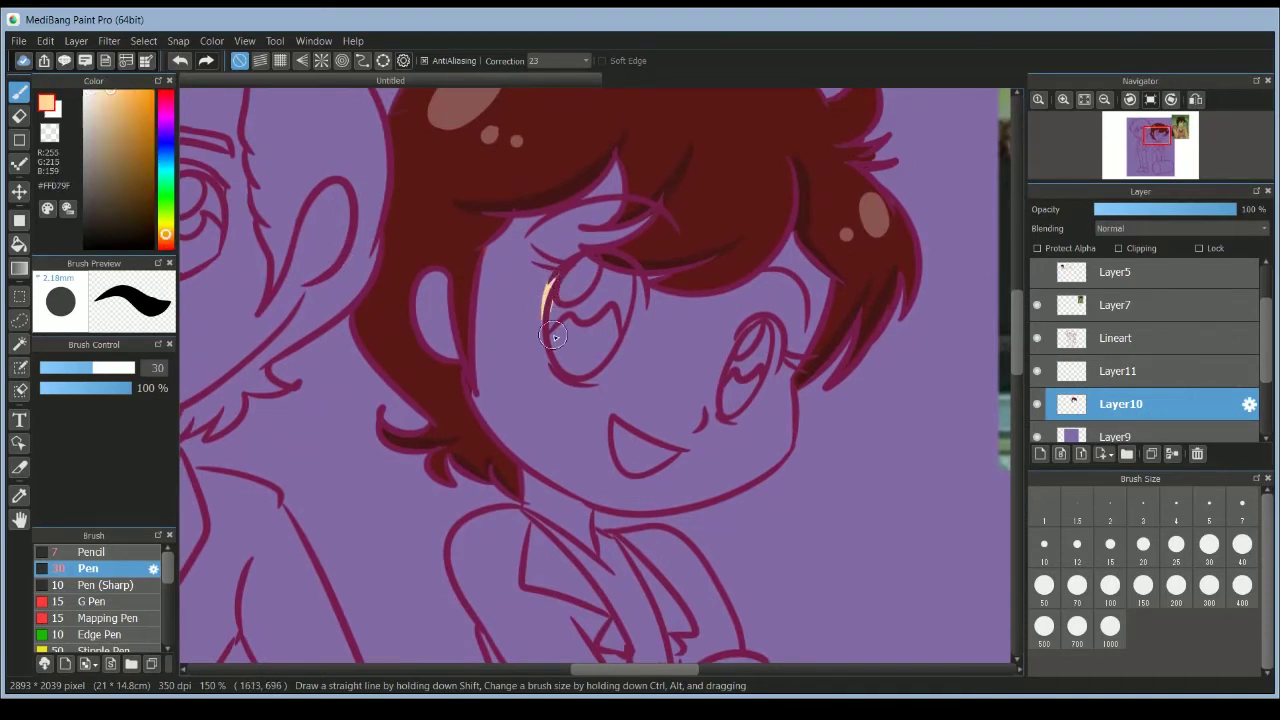
left_click(1143, 544)
mouse_move(551, 283)
left_mouse_down()
mouse_move(547, 369)
mouse_move(615, 376)
mouse_move(644, 305)
left_mouse_up()
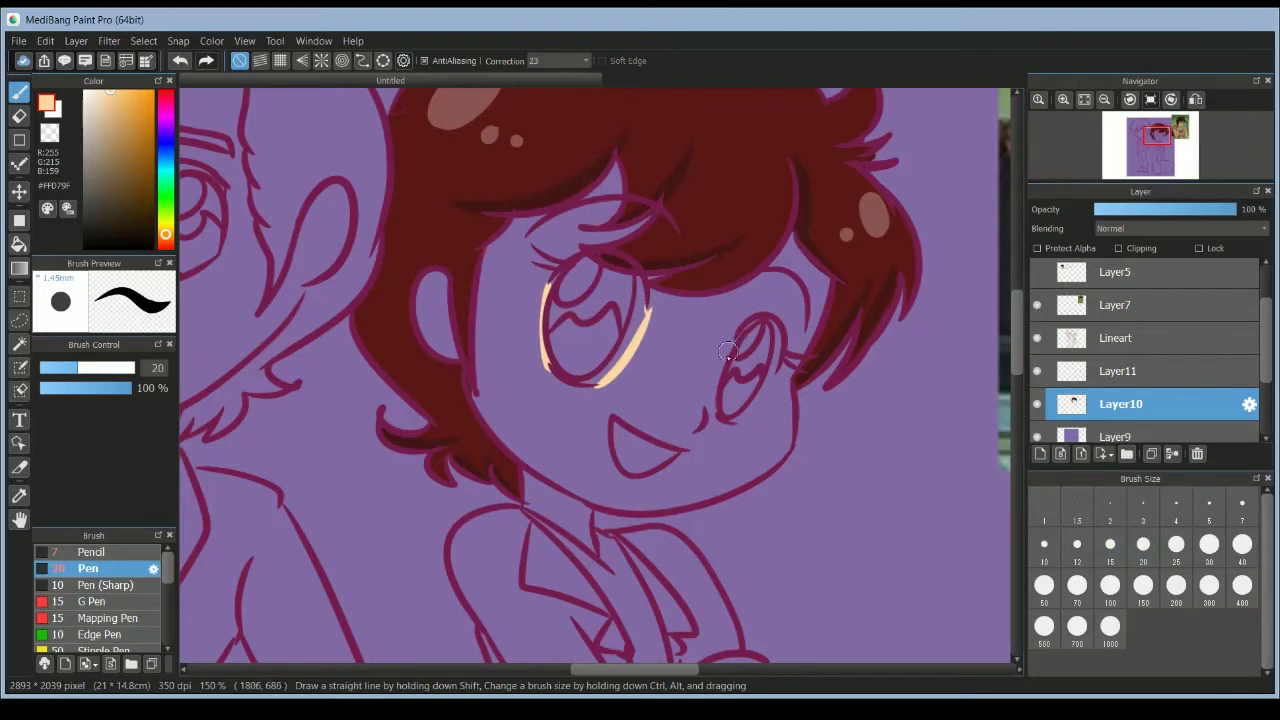
mouse_move(728, 352)
left_mouse_down()
mouse_move(718, 420)
mouse_move(750, 400)
mouse_move(776, 344)
left_mouse_up()
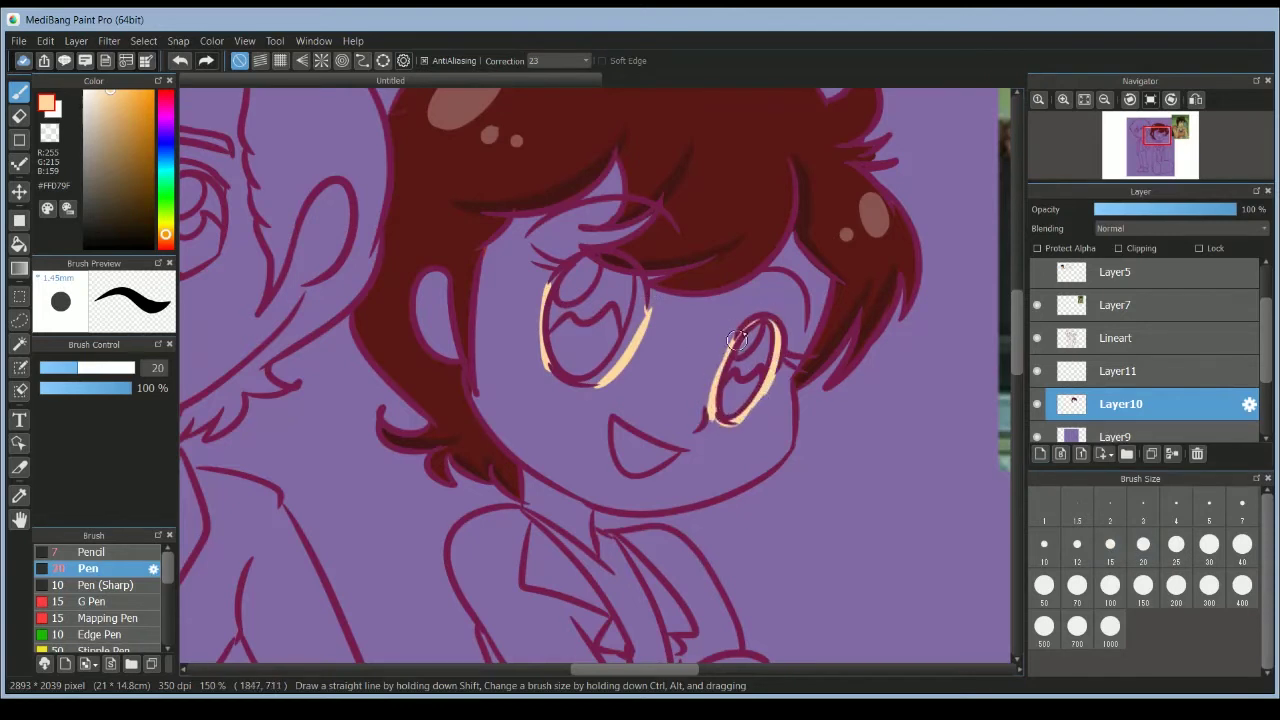
Fill the girl's face, ear and the forehead areas under her fringe with the skin color.
left_click(19, 244)
left_click(505, 386)
left_click(447, 325)
left_click(609, 186)
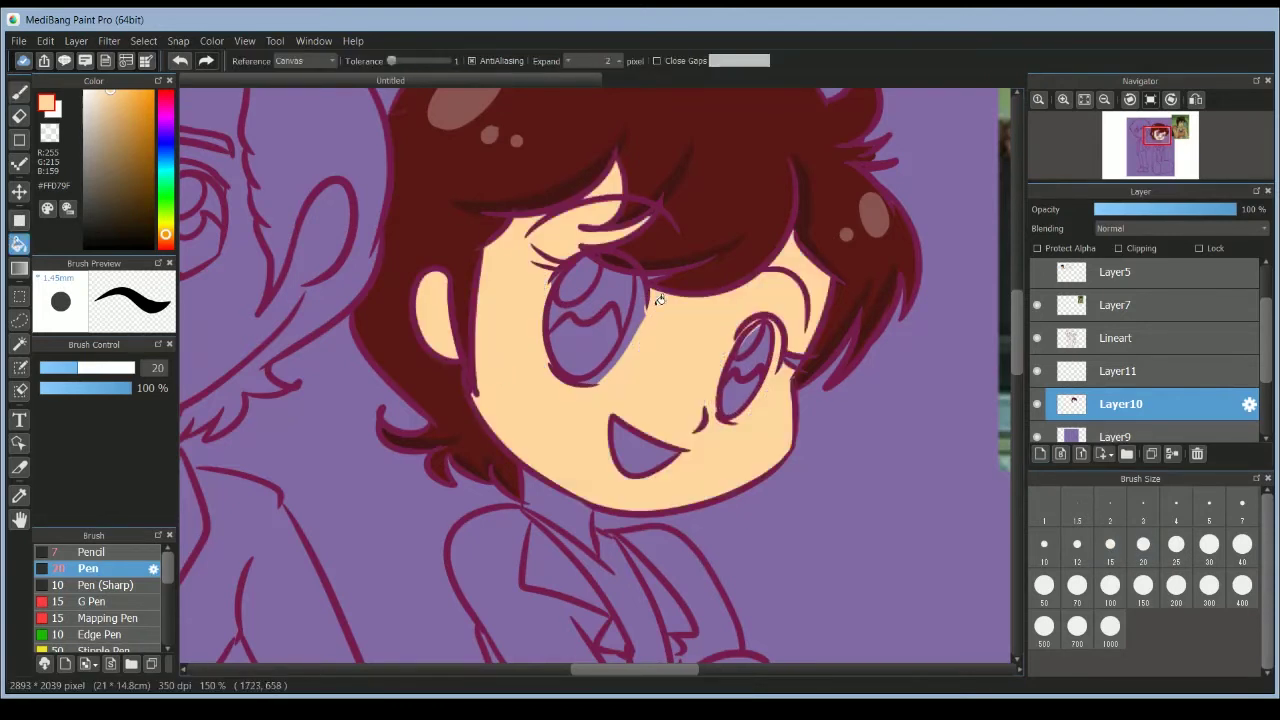
Paint the whites and upper highlights of both of the girl's eyes in white #FFFFFF with the pen.
left_click(57, 106)
left_click(22, 94)
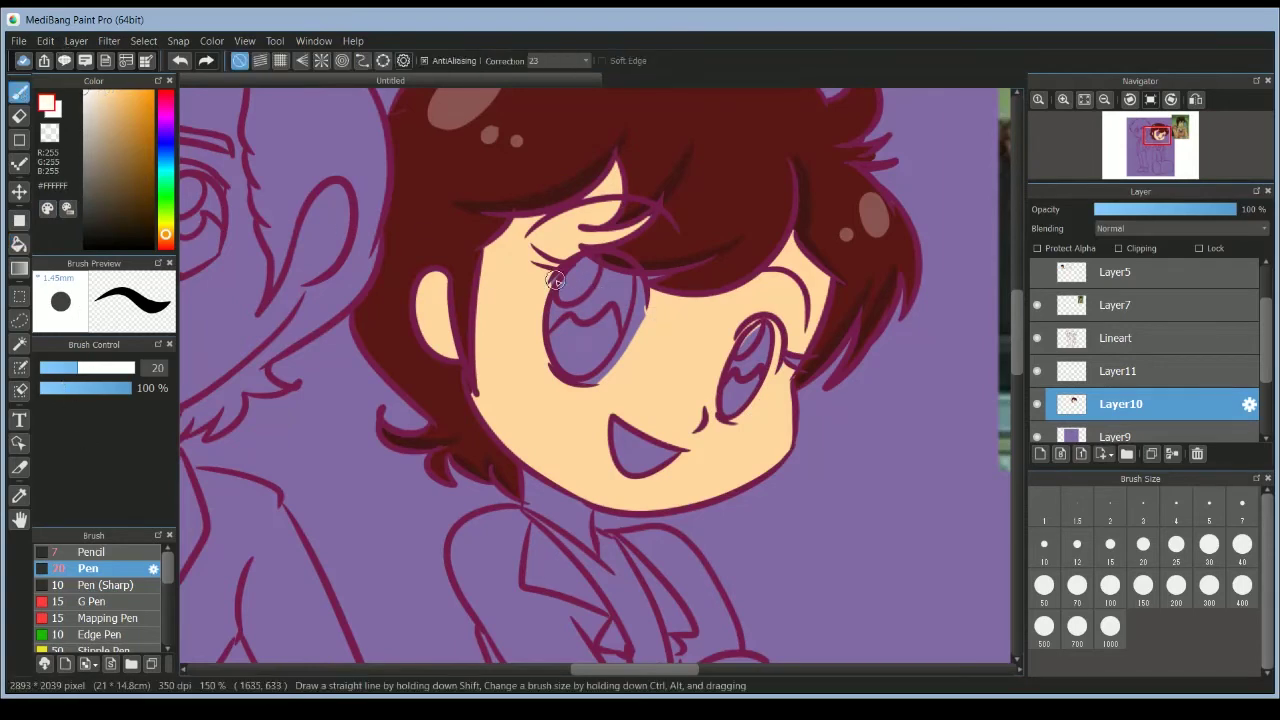
left_click(1063, 100)
left_click(1063, 100)
left_click(1063, 100)
left_click_drag(479, 128, 498, 106)
left_click_drag(1016, 318, 1016, 306)
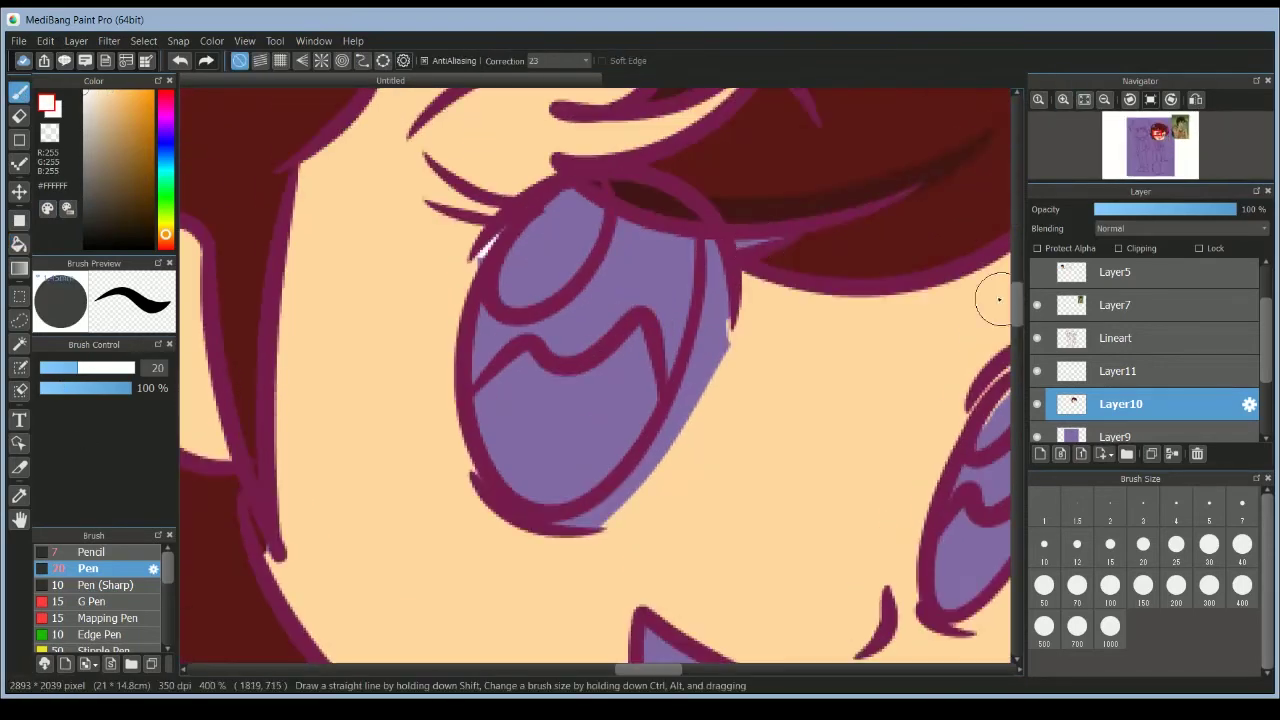
mouse_move(487, 245)
left_mouse_down()
mouse_move(467, 314)
mouse_move(471, 272)
mouse_move(456, 312)
mouse_move(461, 449)
mouse_move(599, 520)
mouse_move(725, 268)
mouse_move(707, 345)
mouse_move(715, 265)
mouse_move(677, 424)
mouse_move(647, 483)
mouse_move(600, 507)
left_mouse_up()
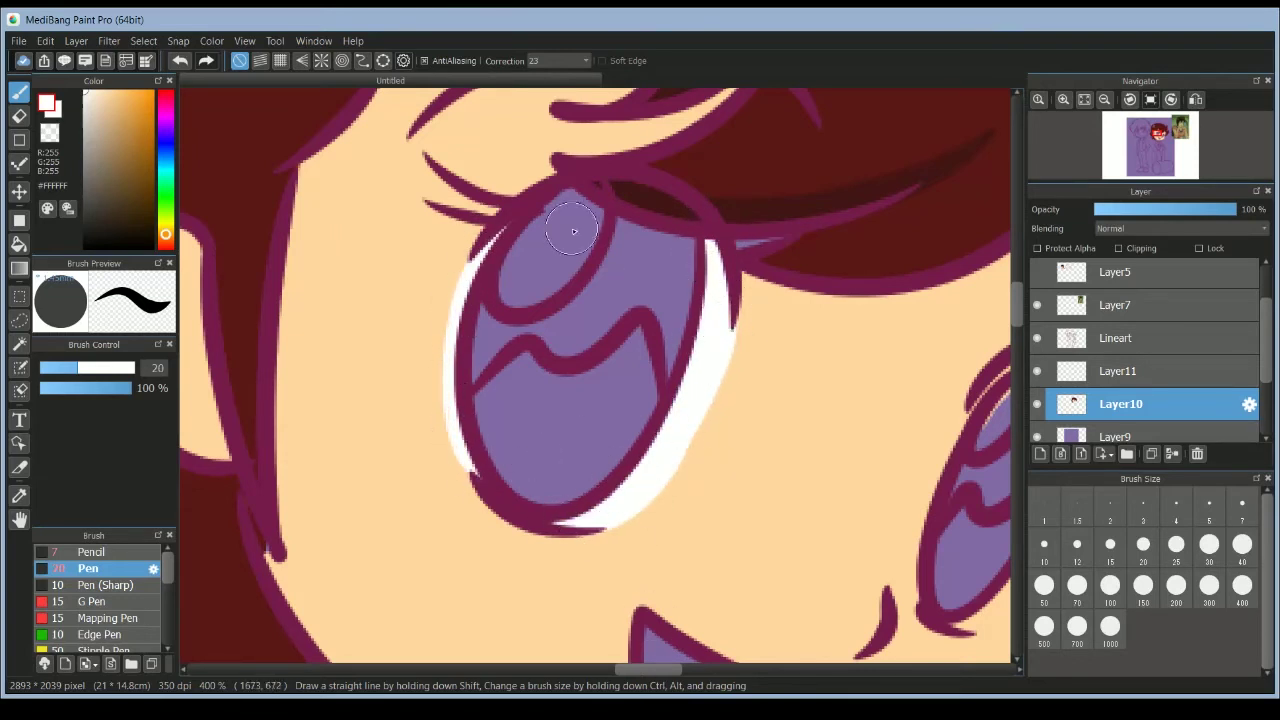
mouse_move(555, 215)
left_mouse_down()
mouse_move(520, 291)
mouse_move(564, 190)
mouse_move(500, 288)
mouse_move(588, 230)
mouse_move(520, 240)
left_mouse_up()
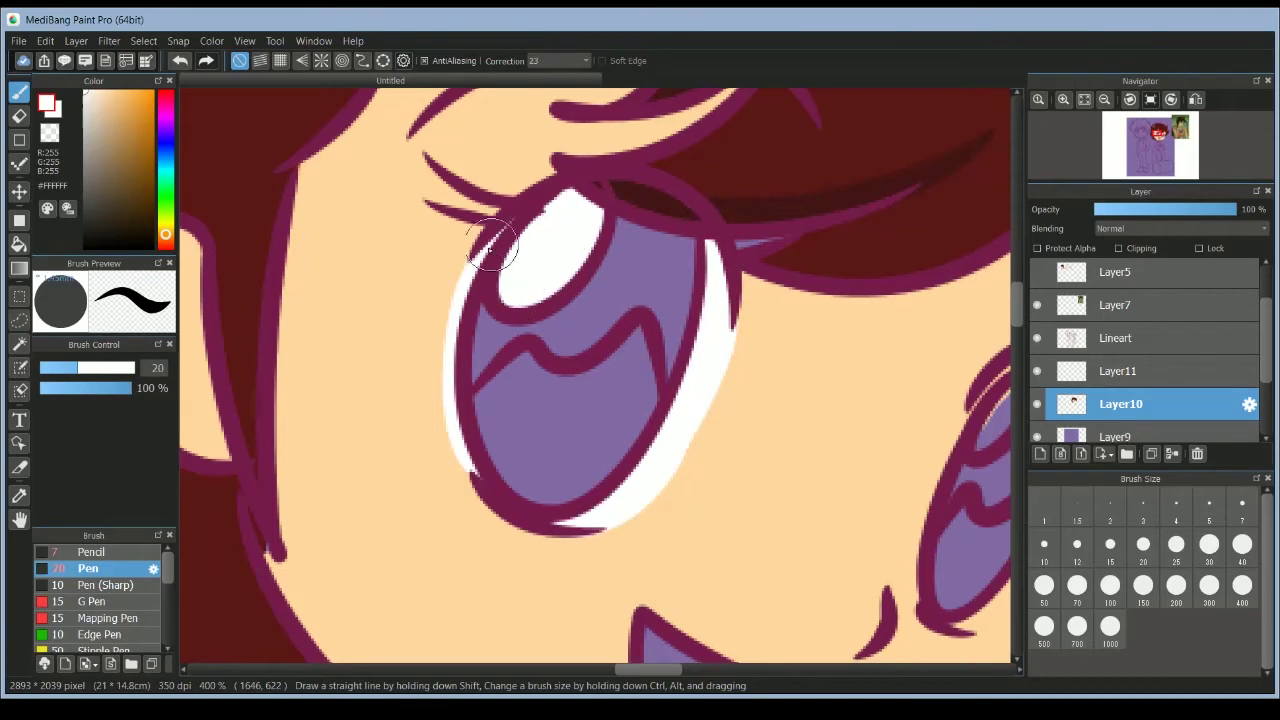
left_click_drag(660, 670, 684, 670)
mouse_move(714, 432)
left_mouse_down()
mouse_move(734, 388)
mouse_move(690, 472)
mouse_move(683, 447)
mouse_move(731, 382)
mouse_move(761, 377)
mouse_move(784, 399)
mouse_move(755, 562)
mouse_move(667, 634)
mouse_move(724, 603)
mouse_move(774, 505)
left_mouse_up()
Pick the skin color #FFD79F from the girl's face and paint over the small gaps beside both eyes' outer lines and lashes.
right_click(471, 501)
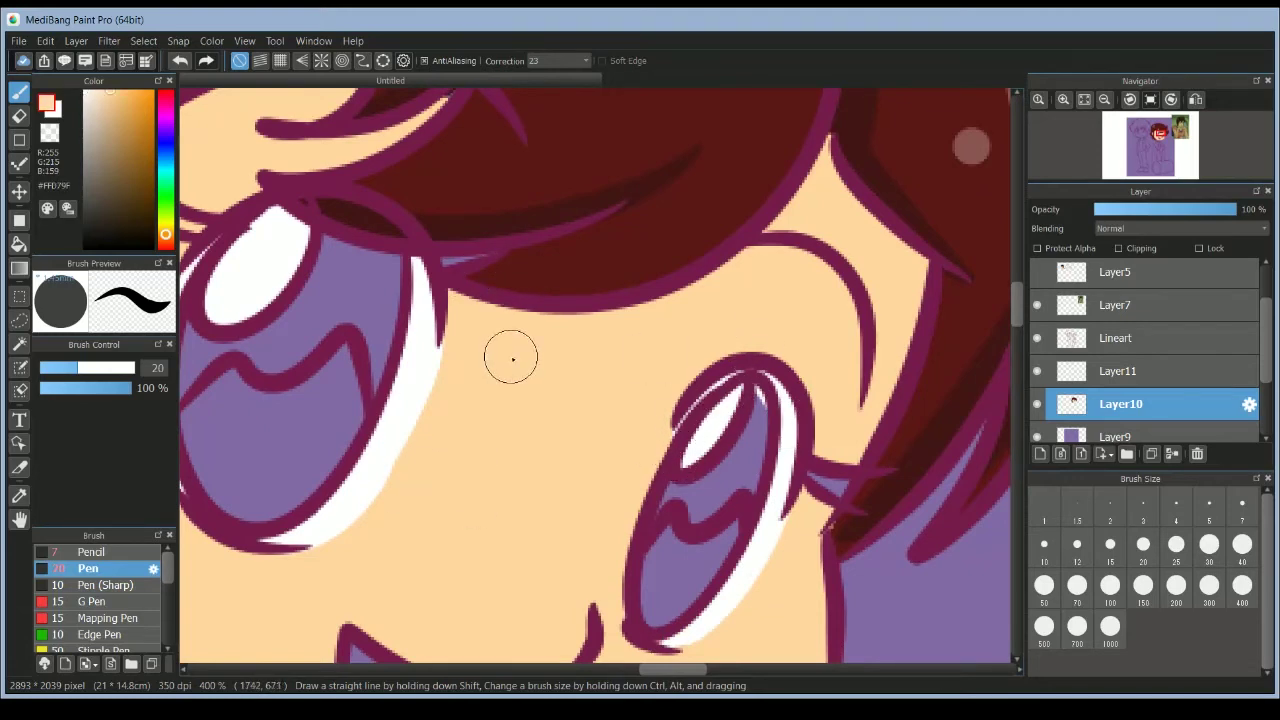
left_click_drag(445, 261, 458, 260)
left_click_drag(813, 470, 832, 496)
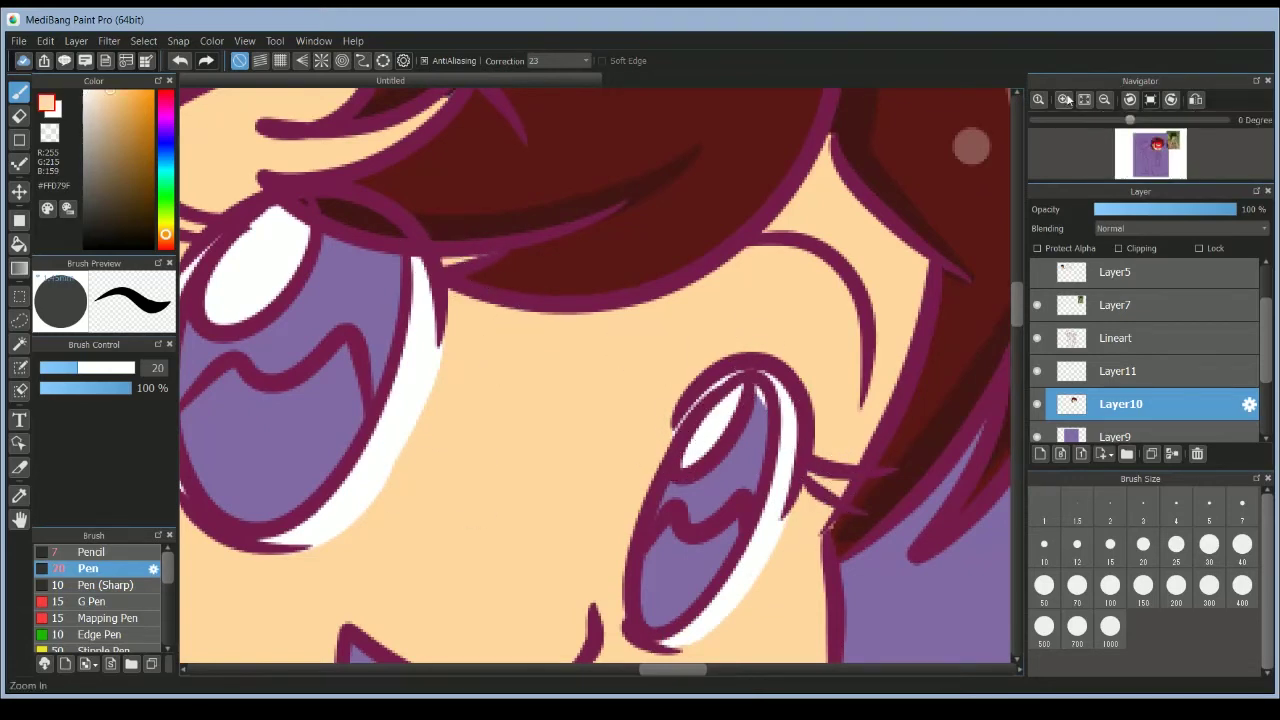
Fill the upper part of both of the girl's irises with near-black #111111.
left_click(1064, 100)
left_click(1104, 100)
left_click(1104, 100)
left_click(1104, 100)
left_click_drag(112, 175, 84, 238)
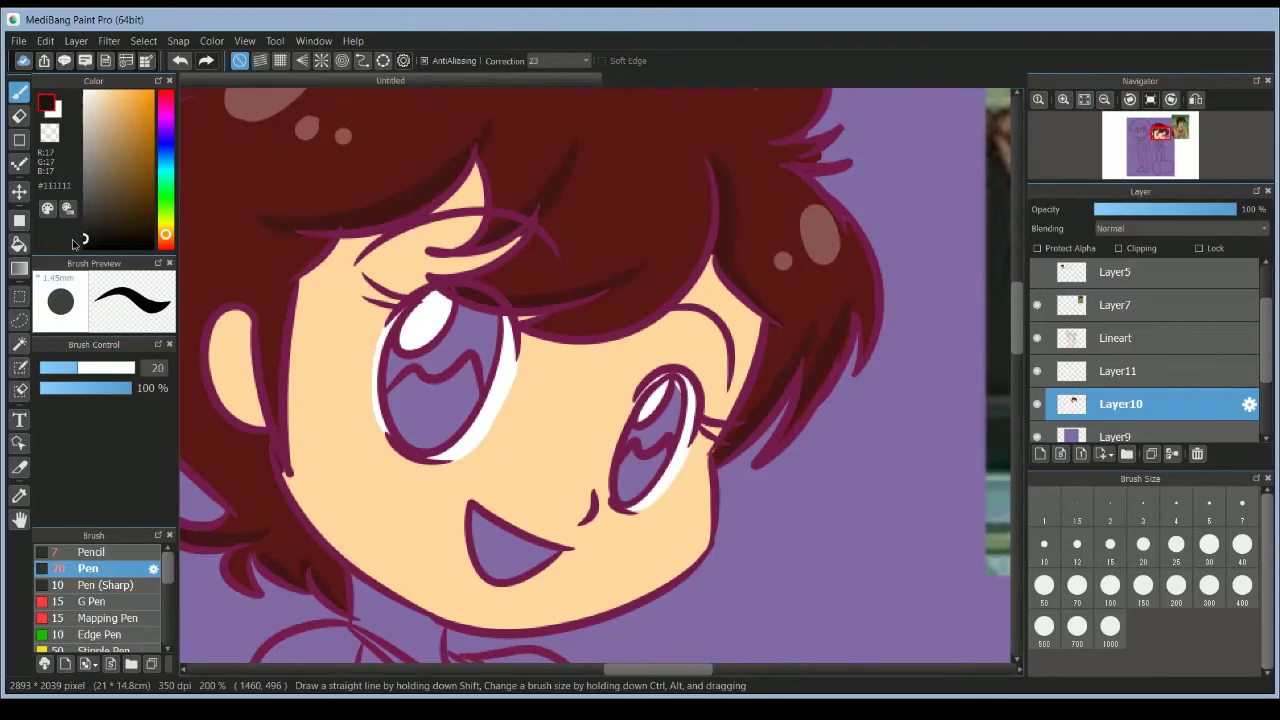
left_click(19, 243)
left_click(430, 345)
left_click(655, 420)
Mix the dark brown #55381F and fill the lower part of both of the girl's irises with it.
left_click_drag(134, 110, 127, 189)
left_click(1104, 100)
left_click(1104, 100)
left_click(1104, 100)
left_click(1087, 100)
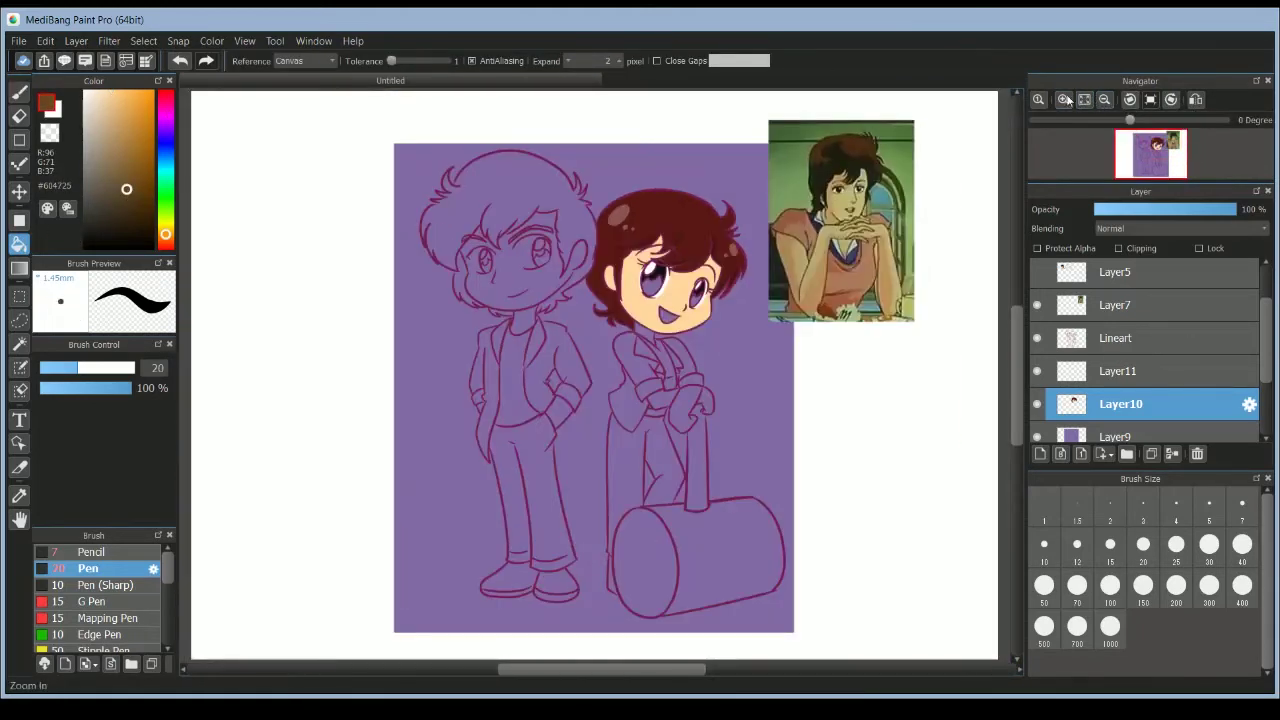
left_click(1064, 100)
left_click(1064, 100)
left_click(1064, 100)
left_click(1064, 100)
left_click(1105, 103)
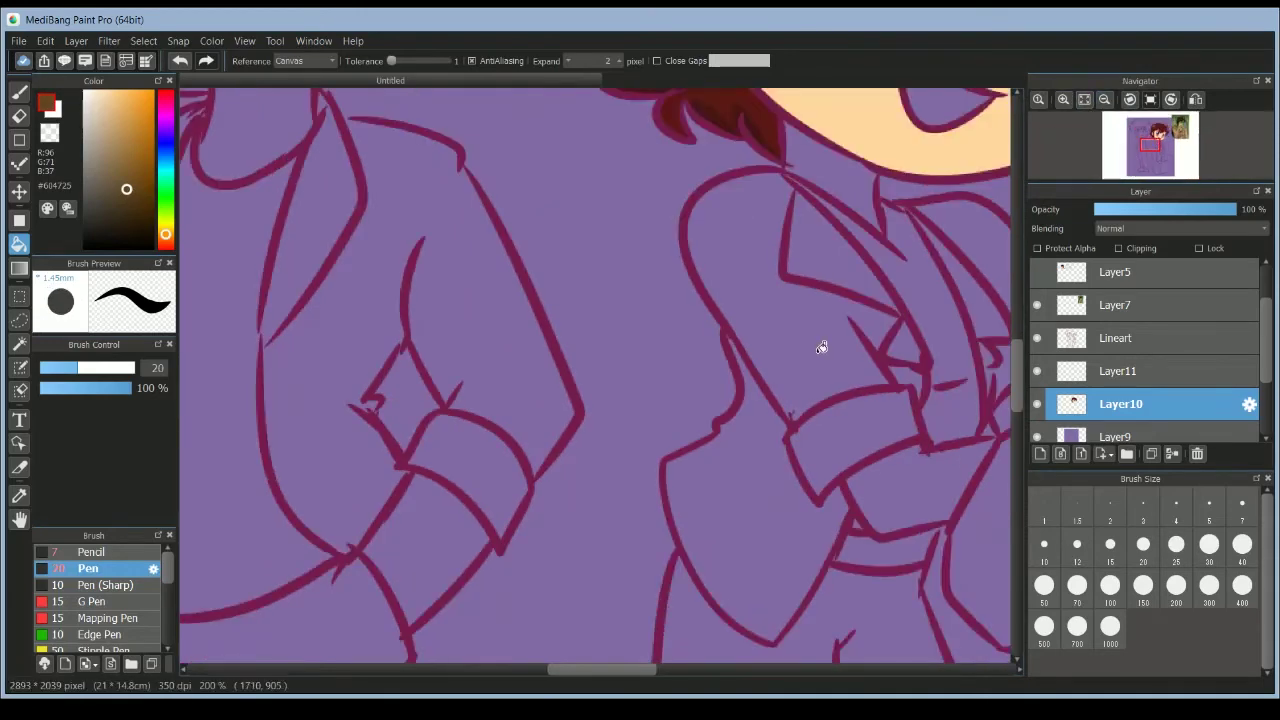
left_click_drag(607, 673, 664, 672)
left_click_drag(1016, 367, 1015, 353)
scroll(1015, 352, "up", 3)
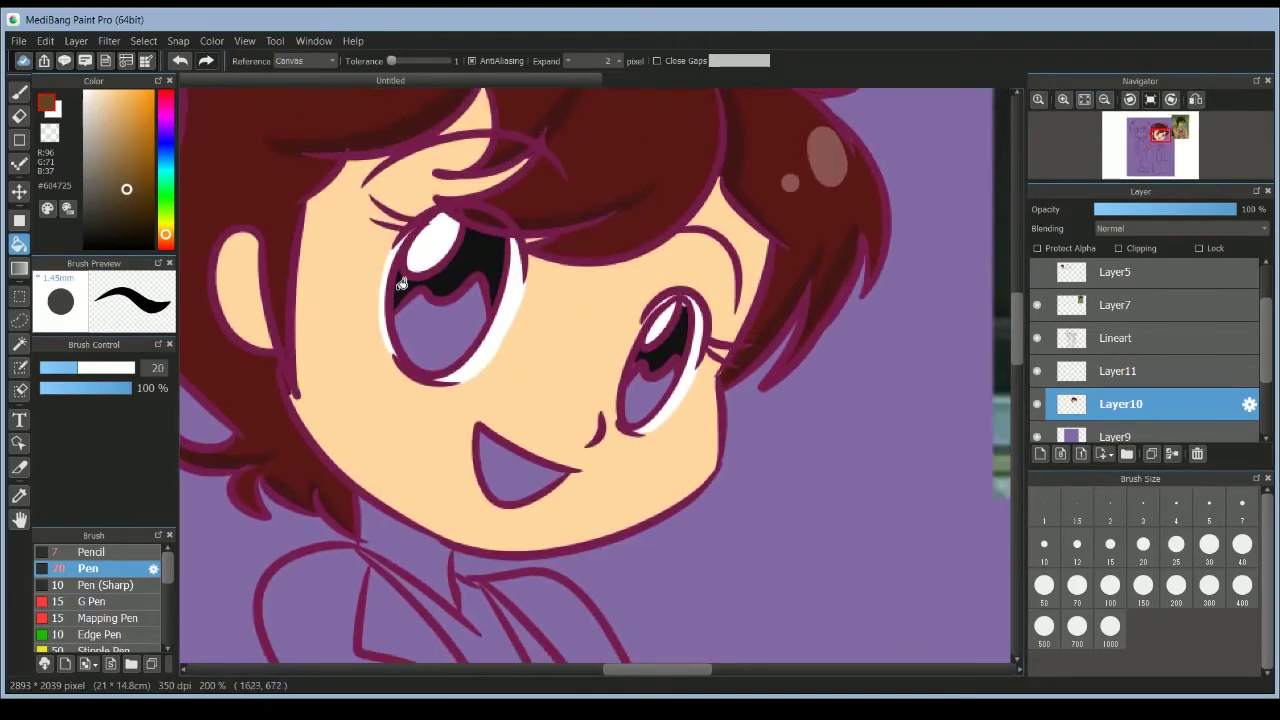
left_click_drag(170, 234, 166, 239)
left_click(129, 197)
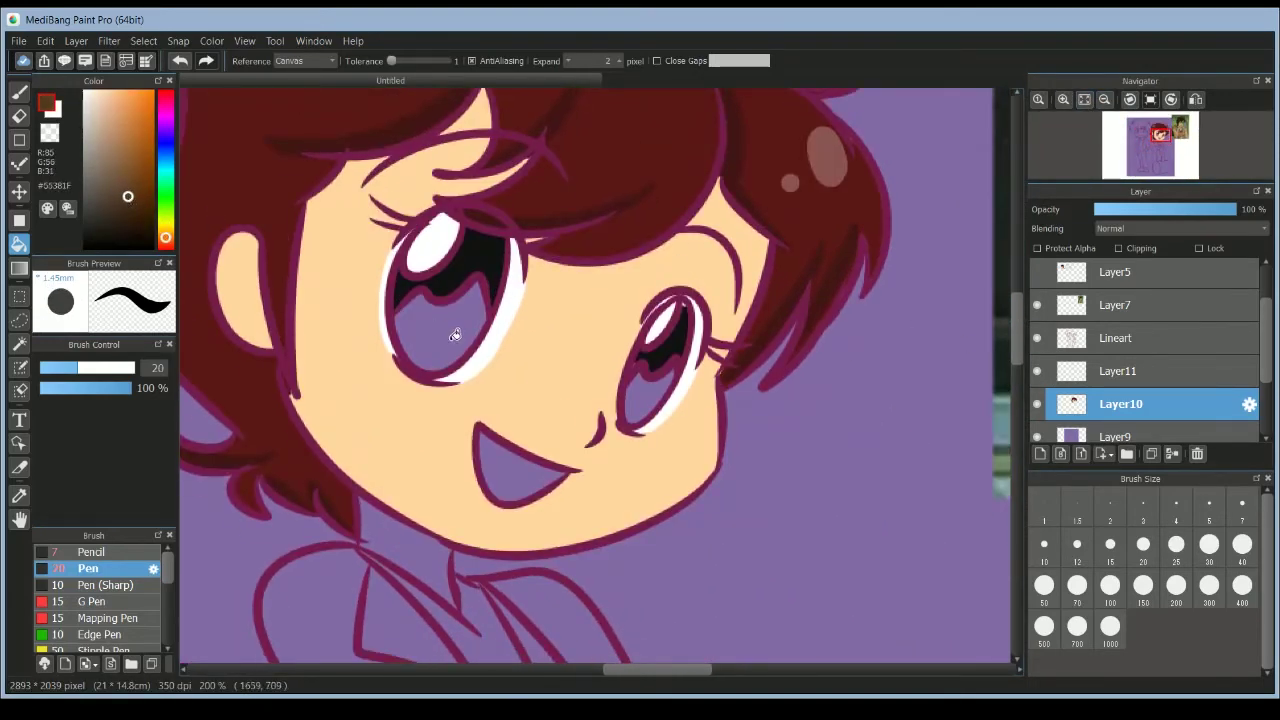
left_click(454, 335)
left_click(649, 399)
Pick the skin color #FFD79F from the girl's face and fill her neck, forearm and hands.
left_click(655, 341, "alt")
key("b")
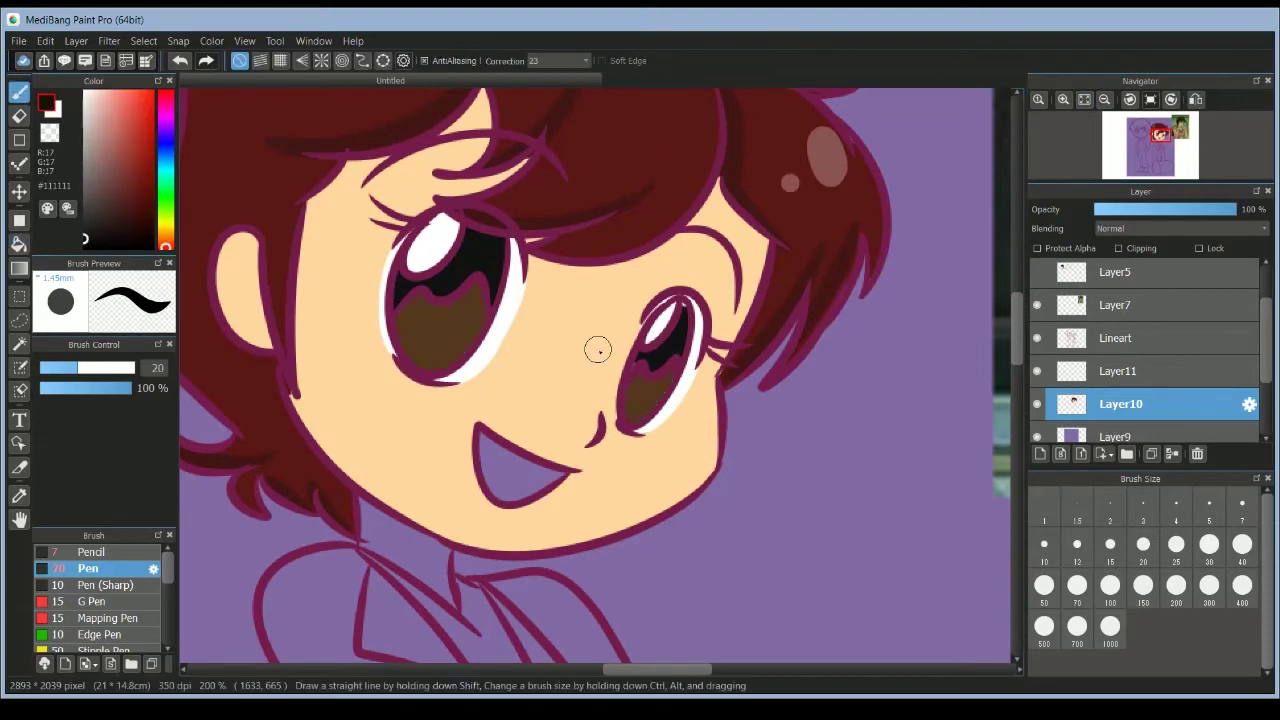
left_click(373, 397, "alt")
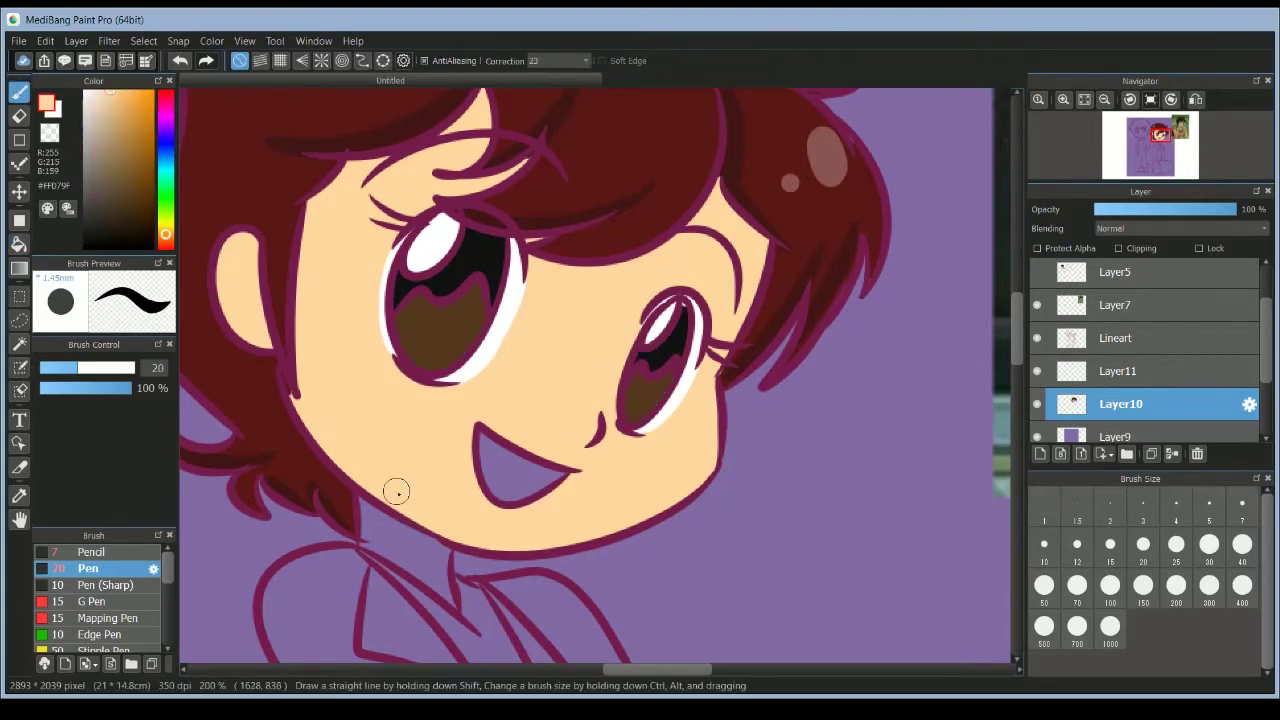
key("g")
left_click_drag(1013, 338, 1013, 406)
left_click(477, 360)
left_click(589, 374)
left_click(663, 369)
Show the reference figure on Layer4, pick pink #D98694 from its shirt and fill the girl's shirt on Layer10.
left_click(1104, 99)
left_click(1104, 99)
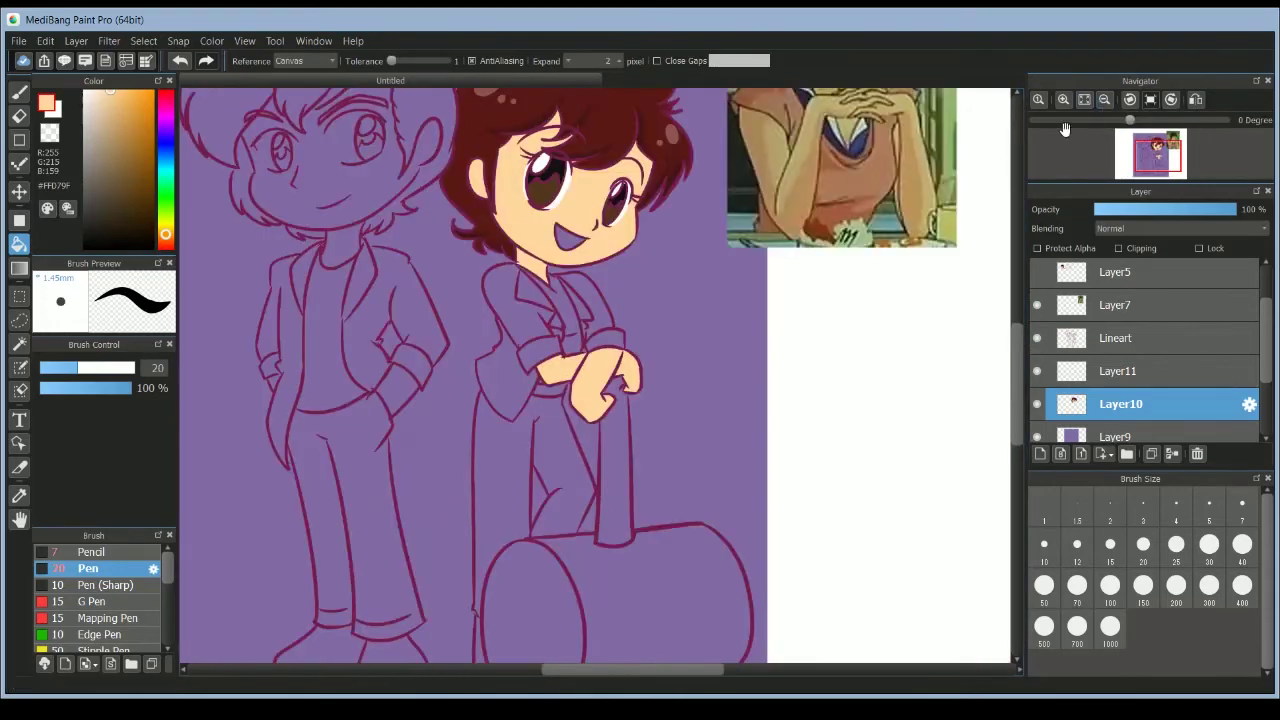
scroll(1268, 331, "up", 2)
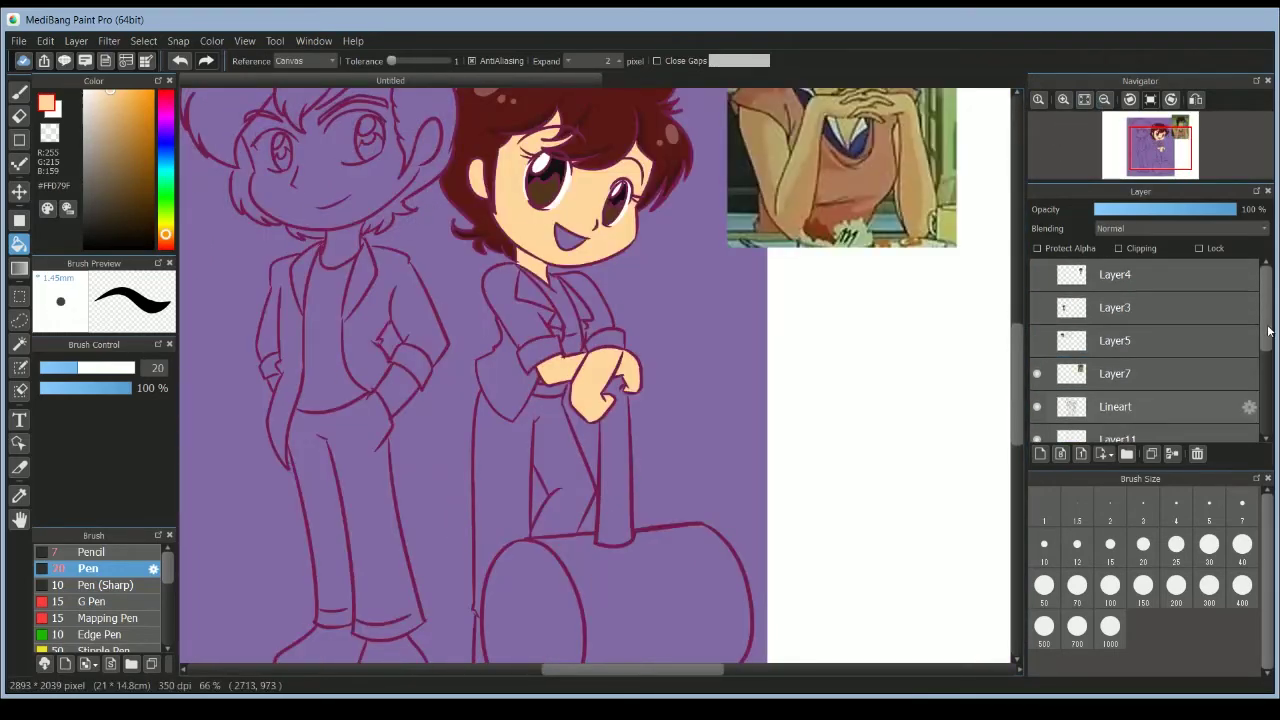
left_click(1037, 274)
left_click(838, 226, "alt")
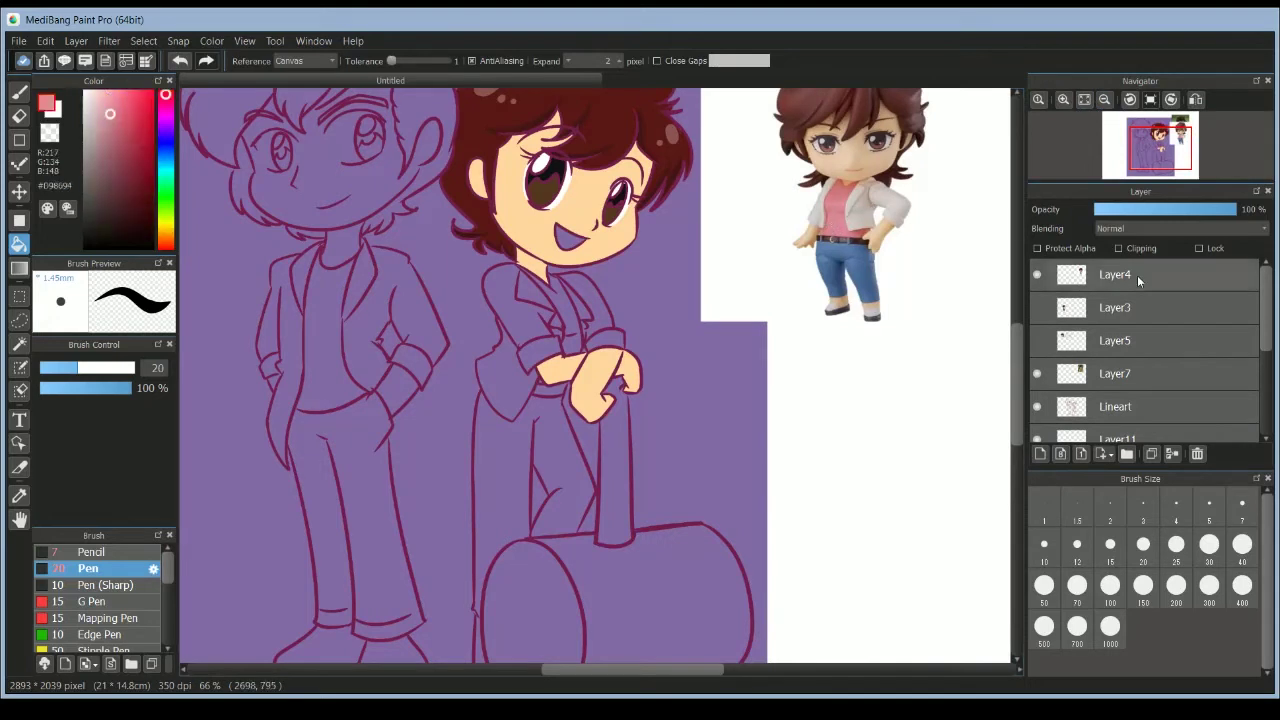
scroll(1137, 275, "down", 2)
left_click(580, 327)
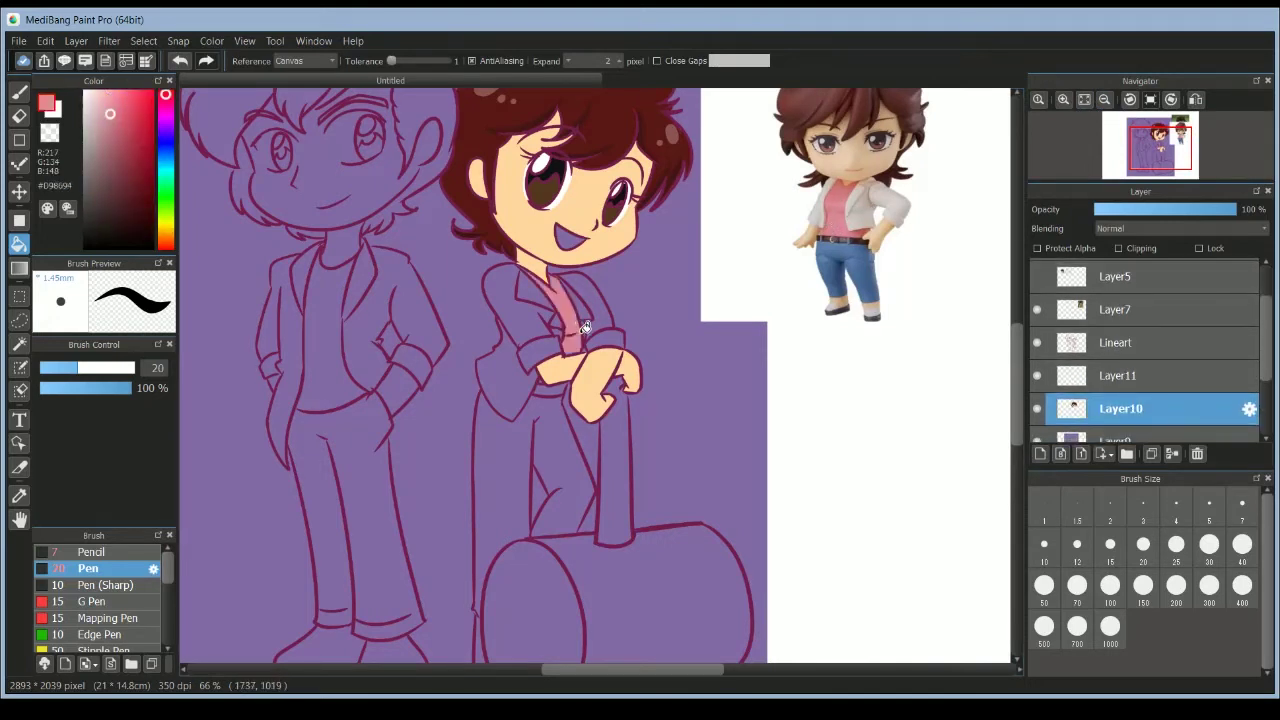
Fill the girl's jacket with white #FFFFFF, covering the body, sleeves, lapels and rolled cuffs.
left_click(56, 113)
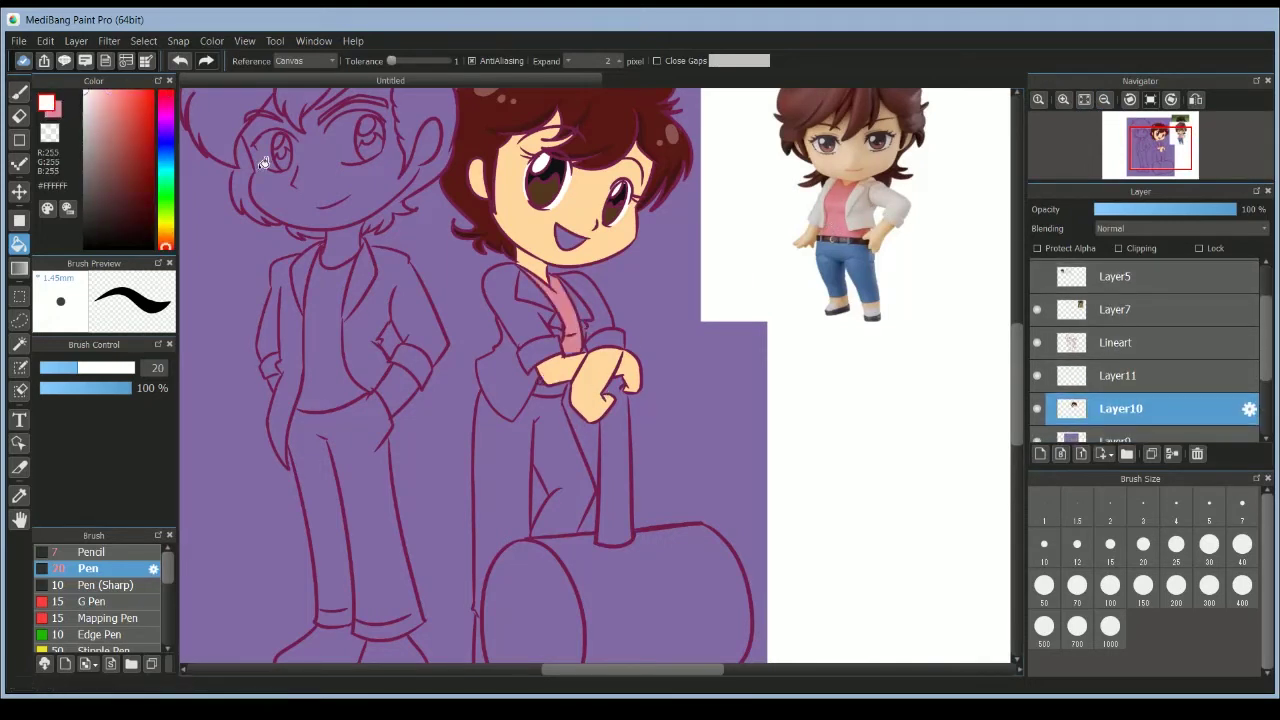
left_click(507, 304)
left_click(533, 292)
left_click(510, 370)
left_click(545, 350)
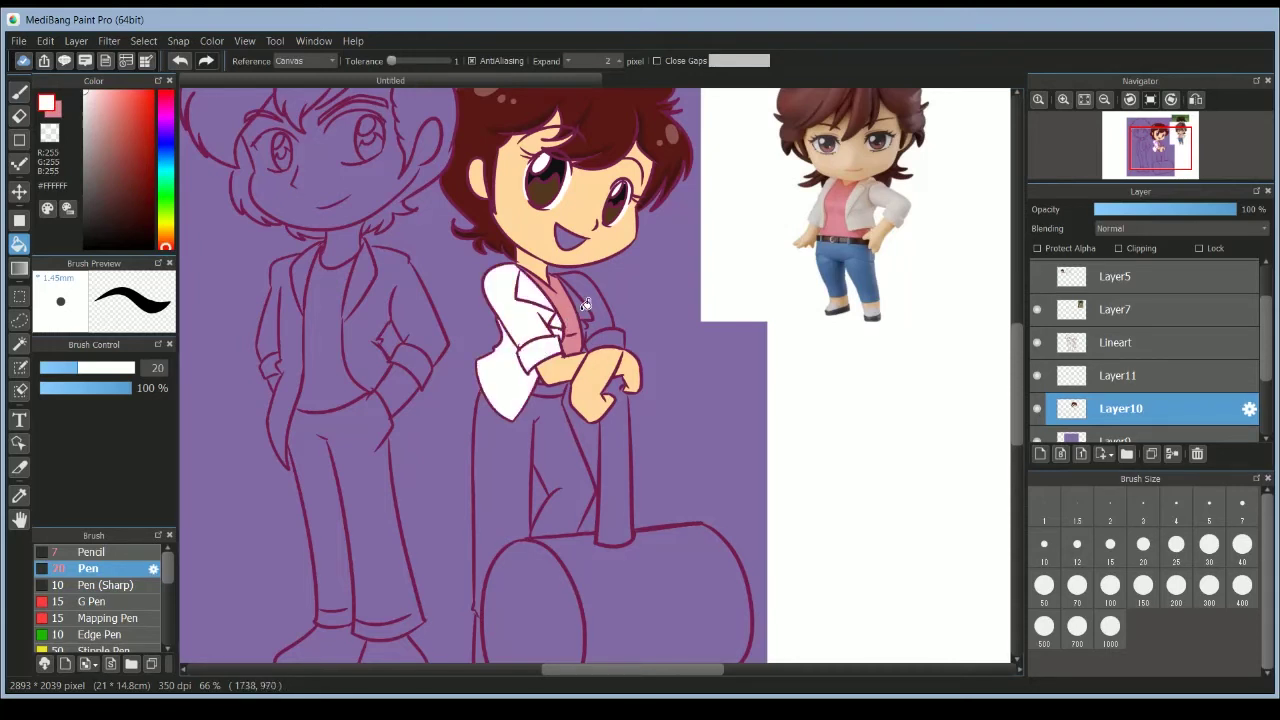
left_click(584, 306)
left_click(598, 302)
left_click(606, 351)
left_click(611, 339)
key("ctrl+z")
key("ctrl+z")
left_click(609, 342)
Pick blue #496C96 from the reference figure's jeans and fill the girl's trousers.
left_click(840, 245, "alt")
left_click(515, 447)
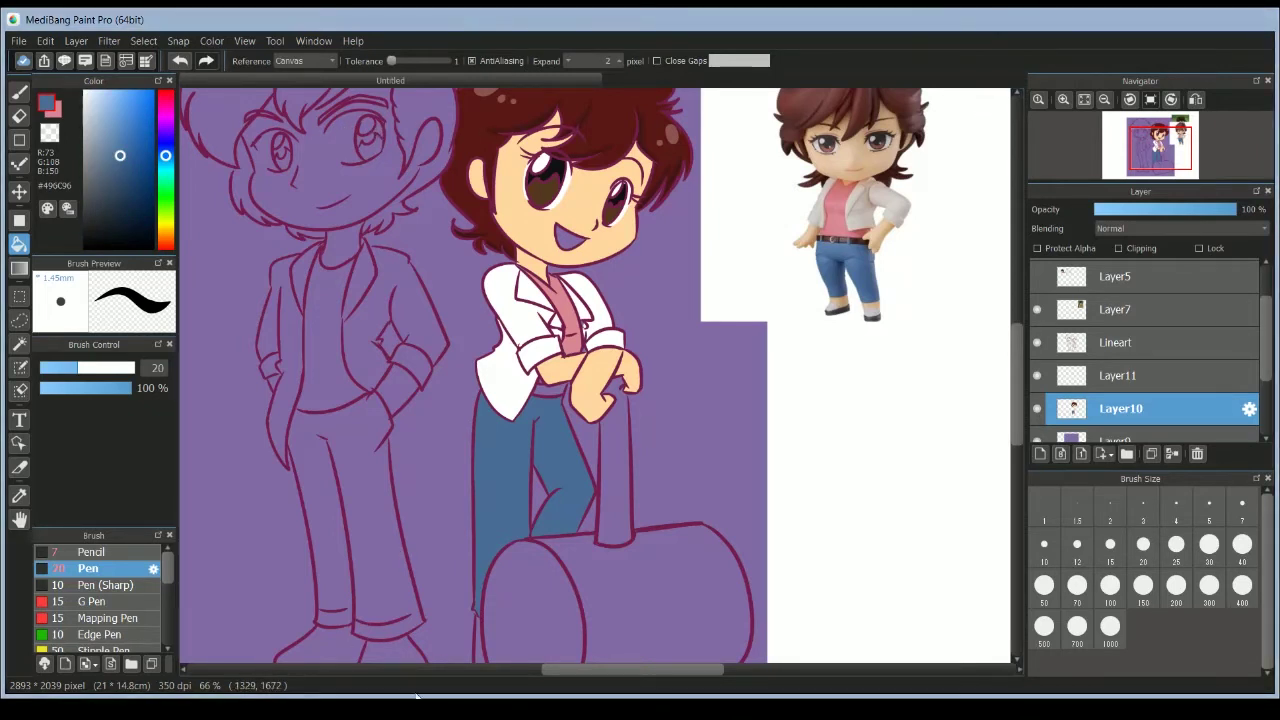
Mix the pinkish red #E95D6A and fill the lower part of both of the girl's irises with it.
left_click(1058, 101)
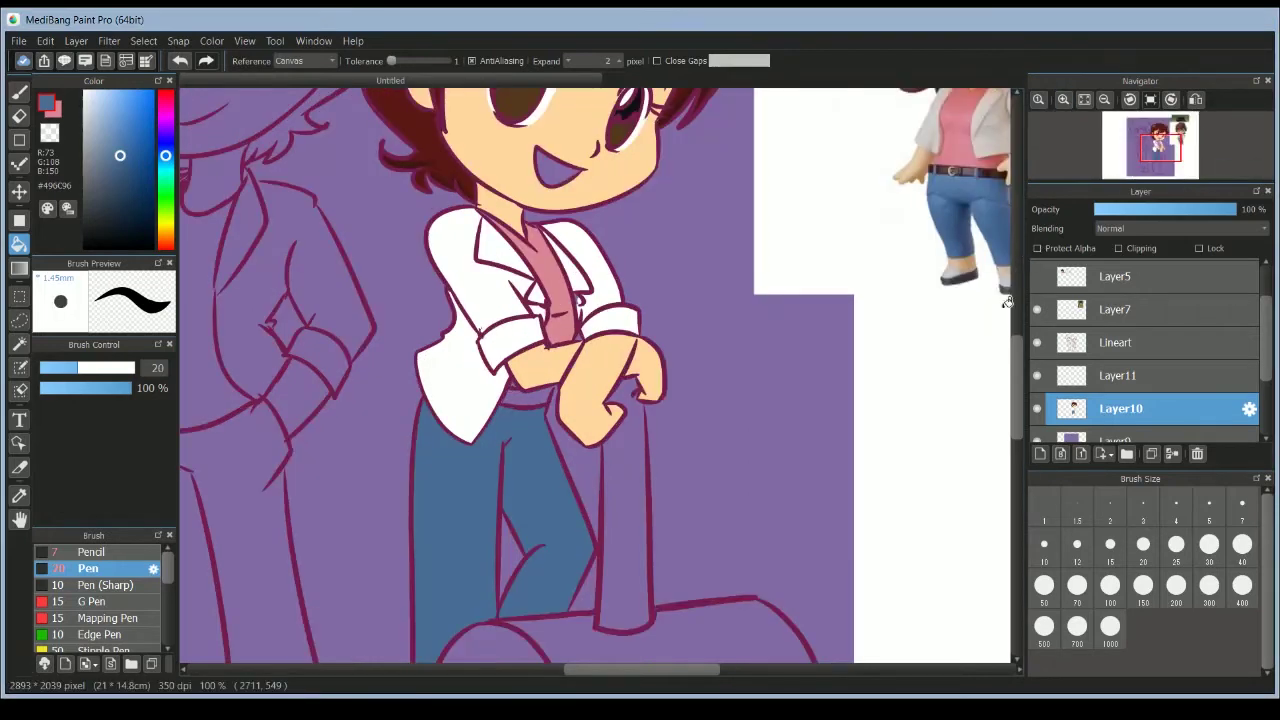
left_click_drag(1016, 363, 1016, 325)
left_click(947, 244, "alt")
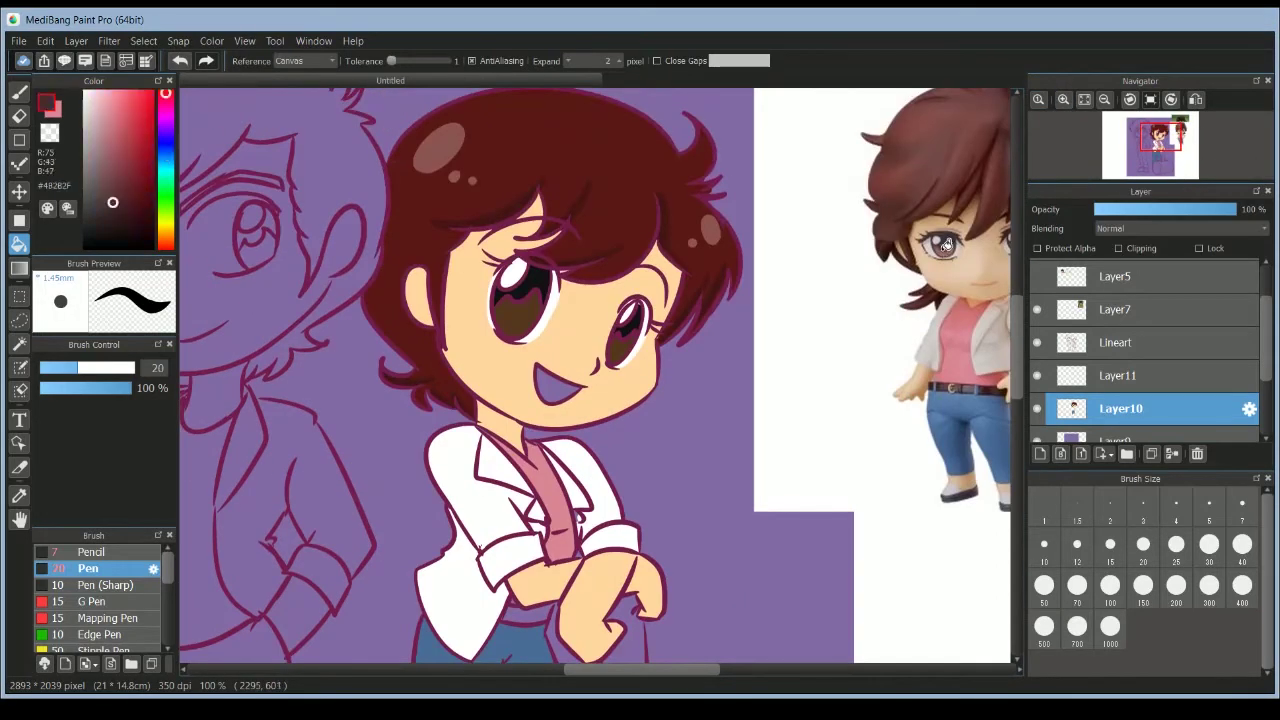
left_click(126, 120)
left_click(165, 118)
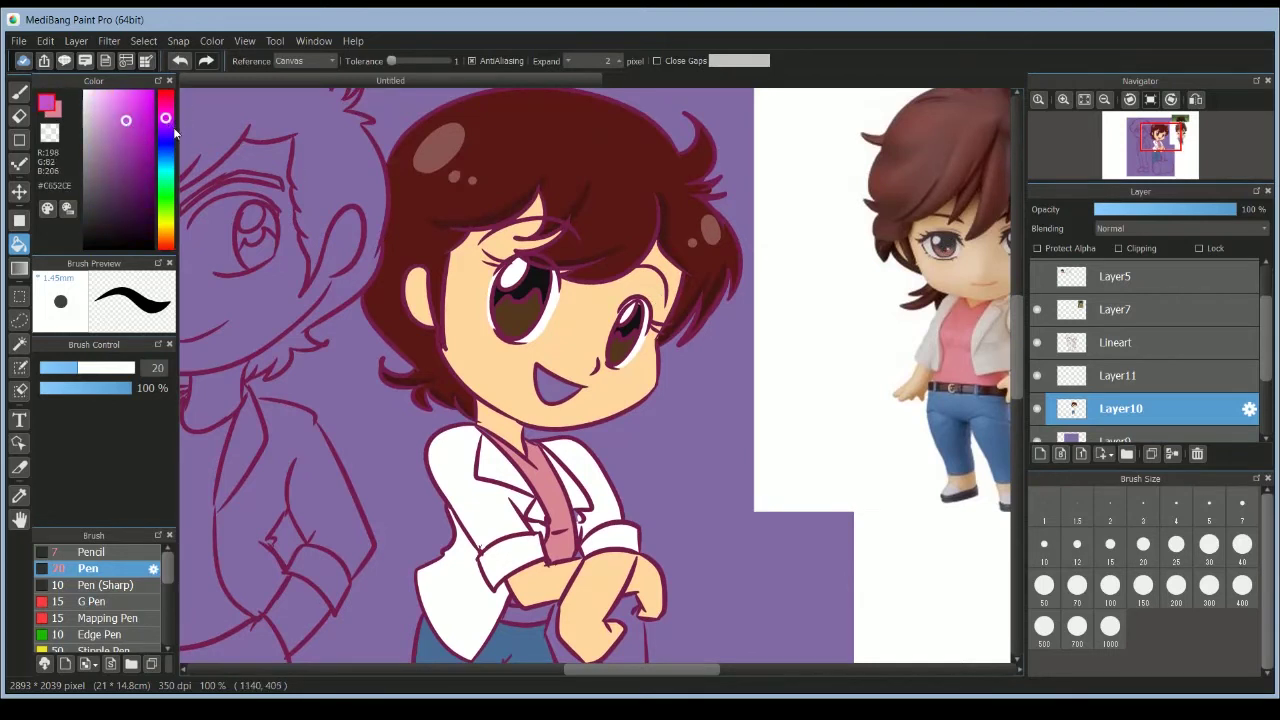
left_click_drag(168, 226, 168, 243)
left_click_drag(170, 100, 171, 108)
left_click(165, 93)
left_click(126, 103)
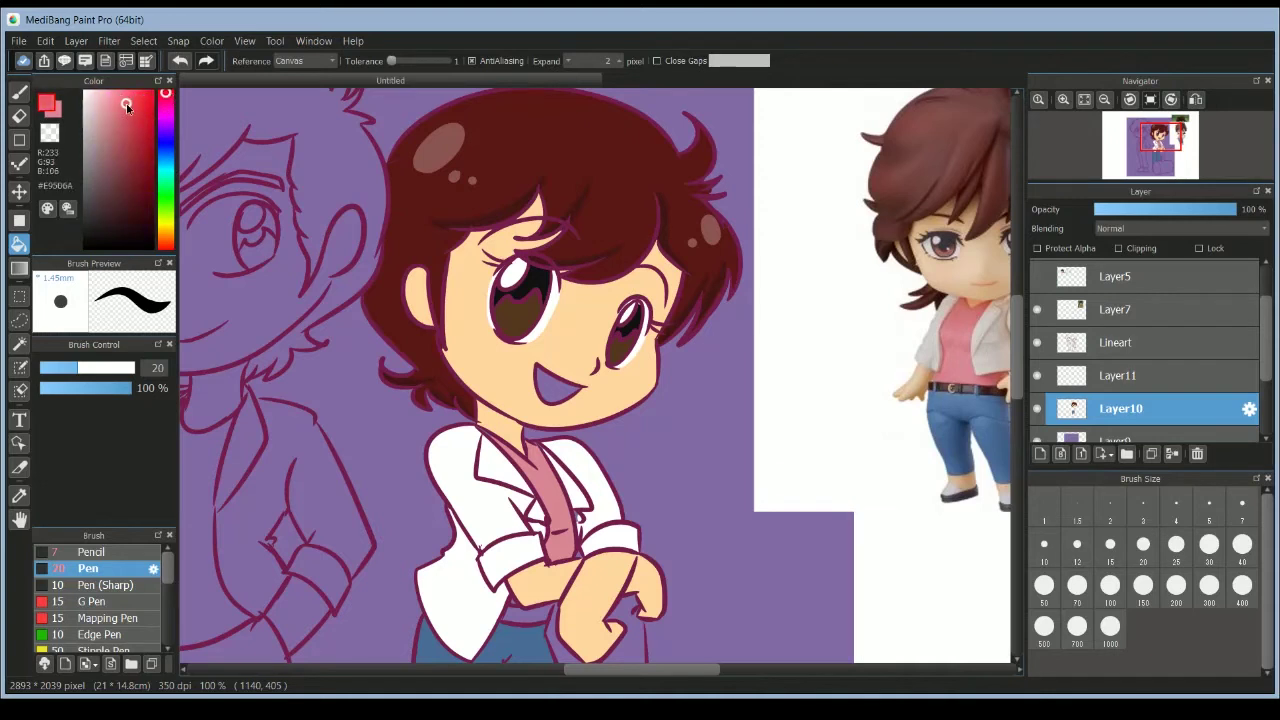
left_click(515, 318)
left_click(628, 346)
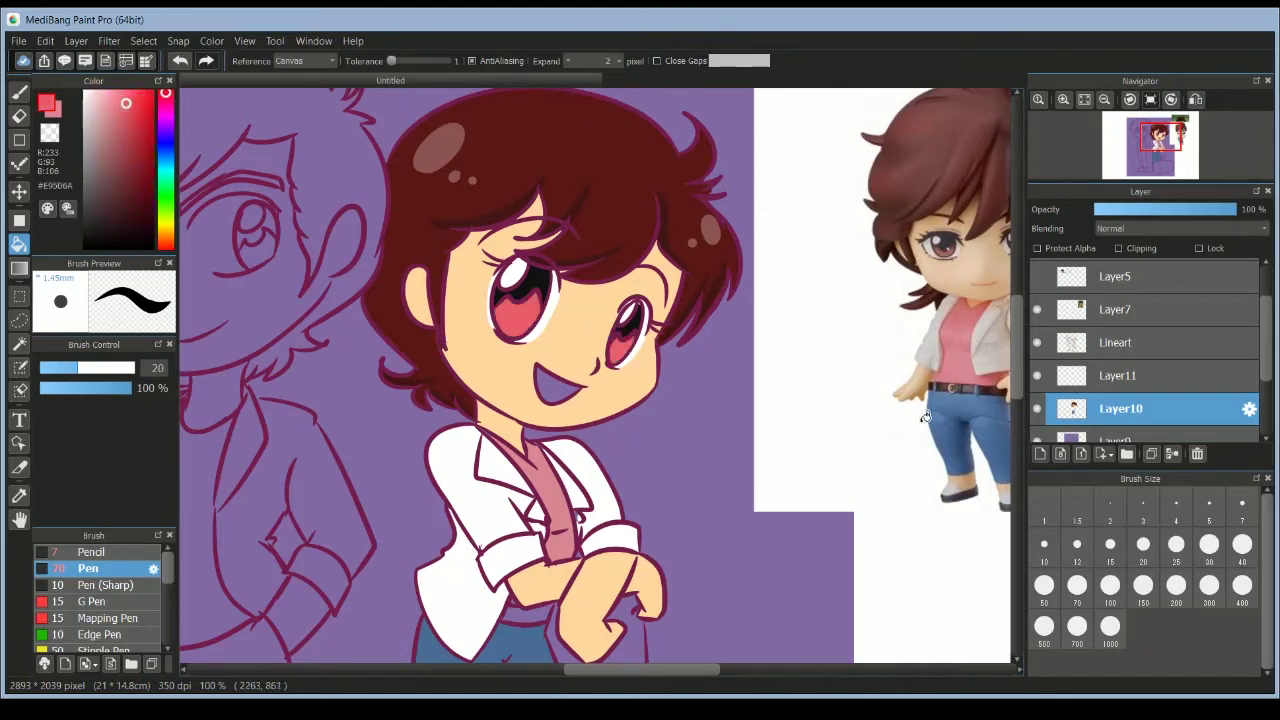
Pick gray #716669 from the reference figure's belt and fill the girl's belt.
scroll(1006, 356, "down", 3)
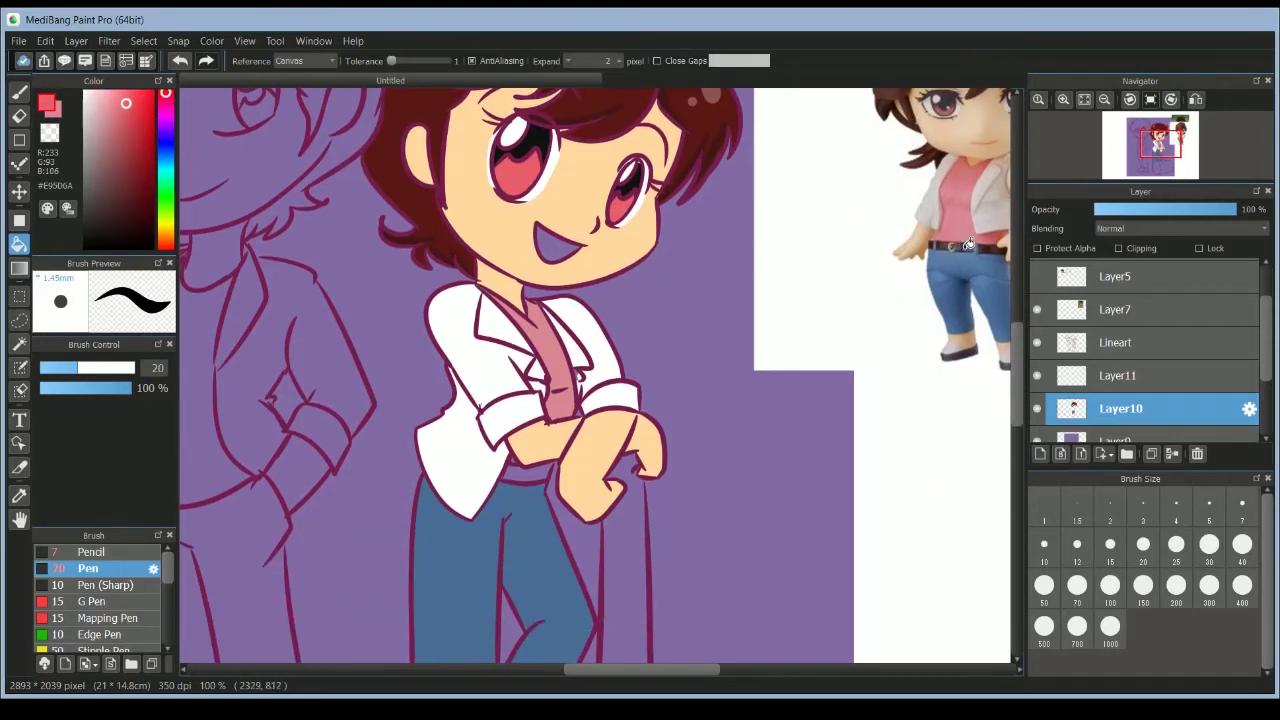
left_click(968, 243, "alt")
key("b")
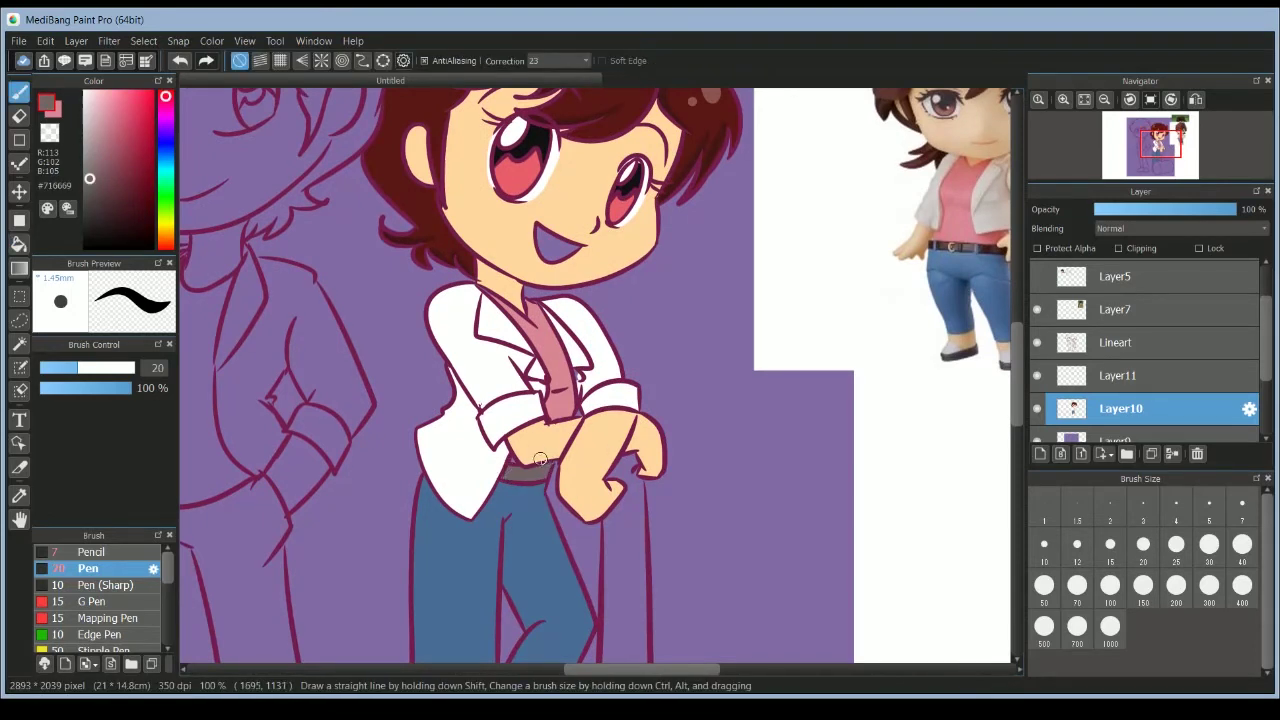
Draw the missing jacket edge beside the belt on Lineart in #751B4B and fill the enclosed sliver white on Layer10.
left_click(1165, 344)
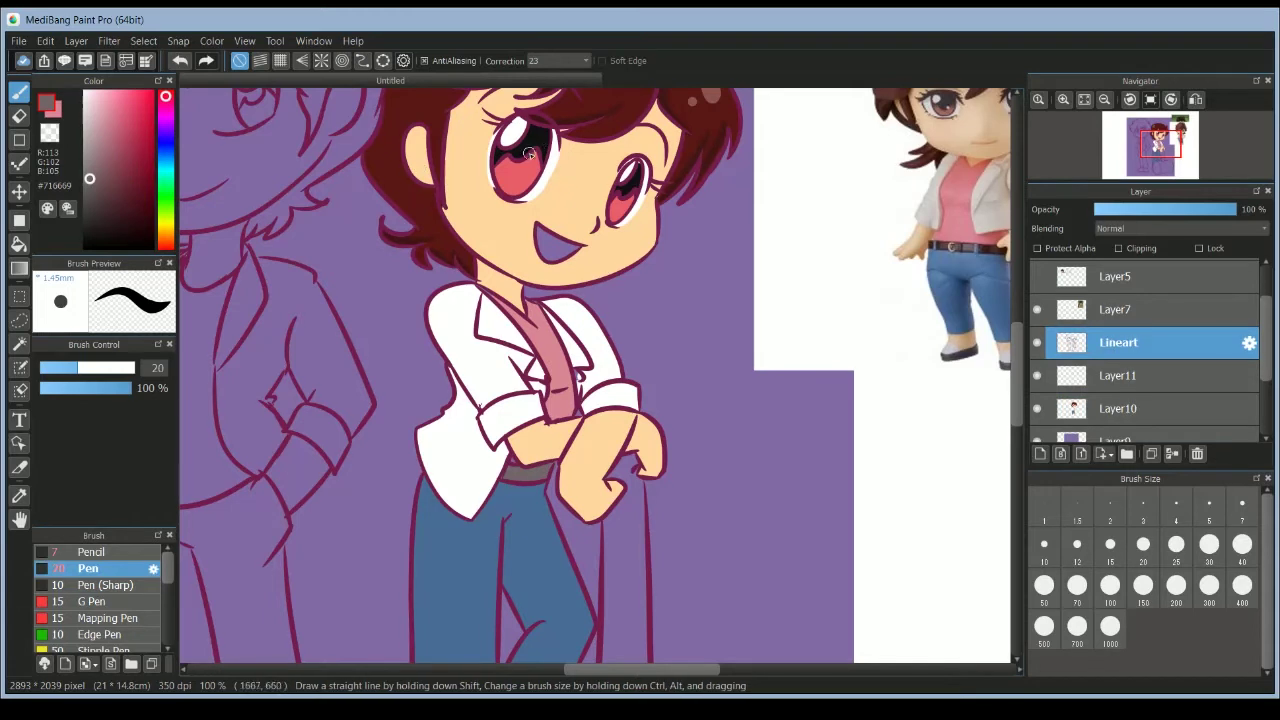
left_click(390, 200, "alt")
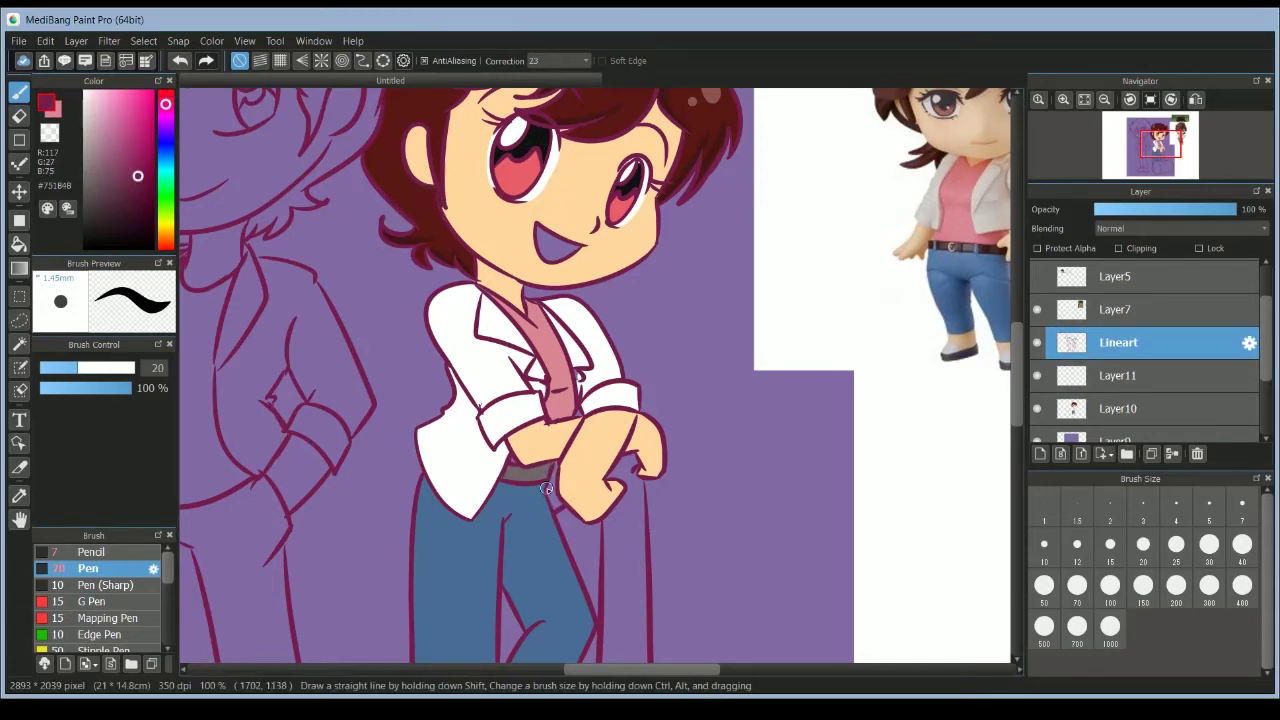
left_click(1165, 408)
left_click(478, 362, "alt")
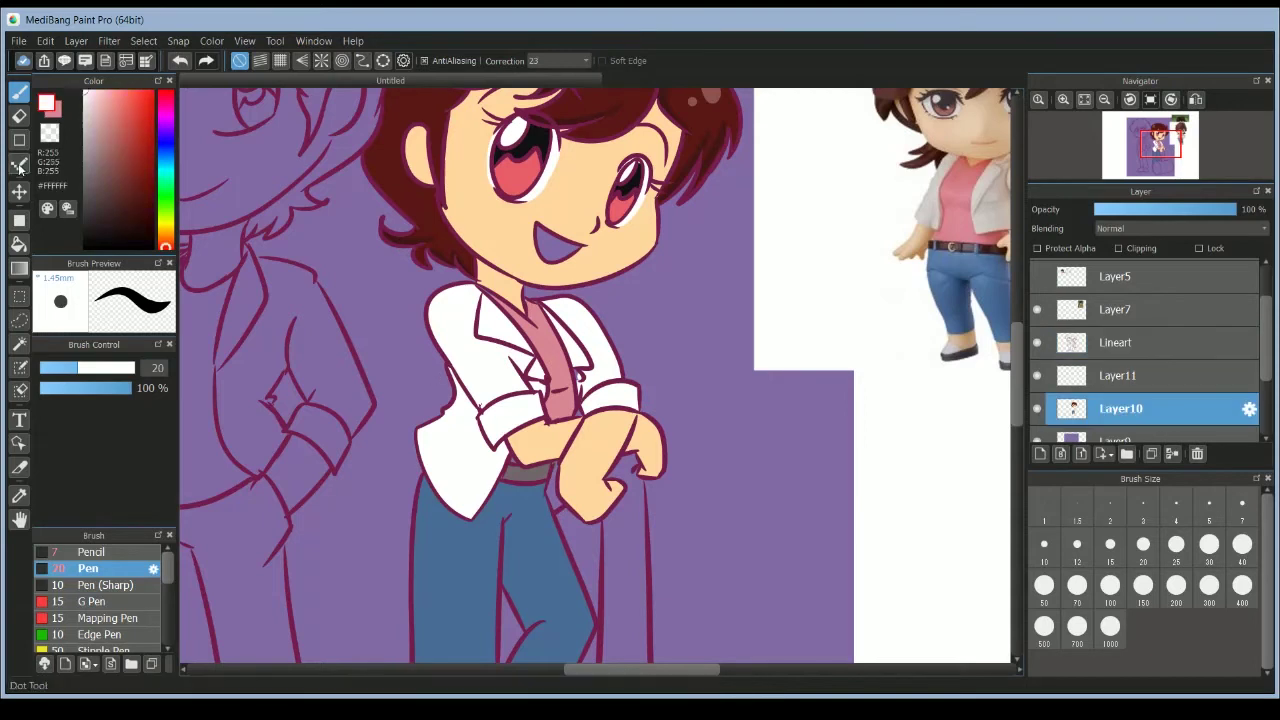
key("g")
left_click(563, 477)
Touch up the small gaps around the girl's shirt and jacket opening with pink #D98694 and white #FFFFFF.
left_click(560, 385, "alt")
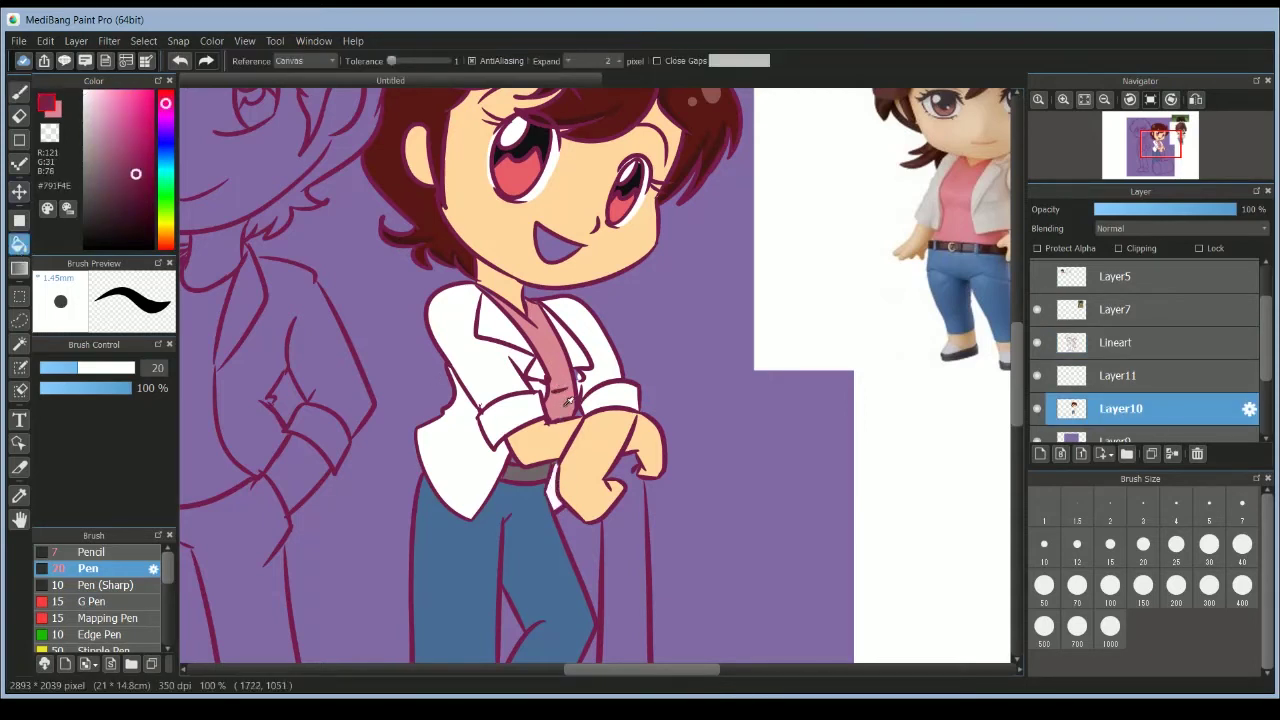
key("b")
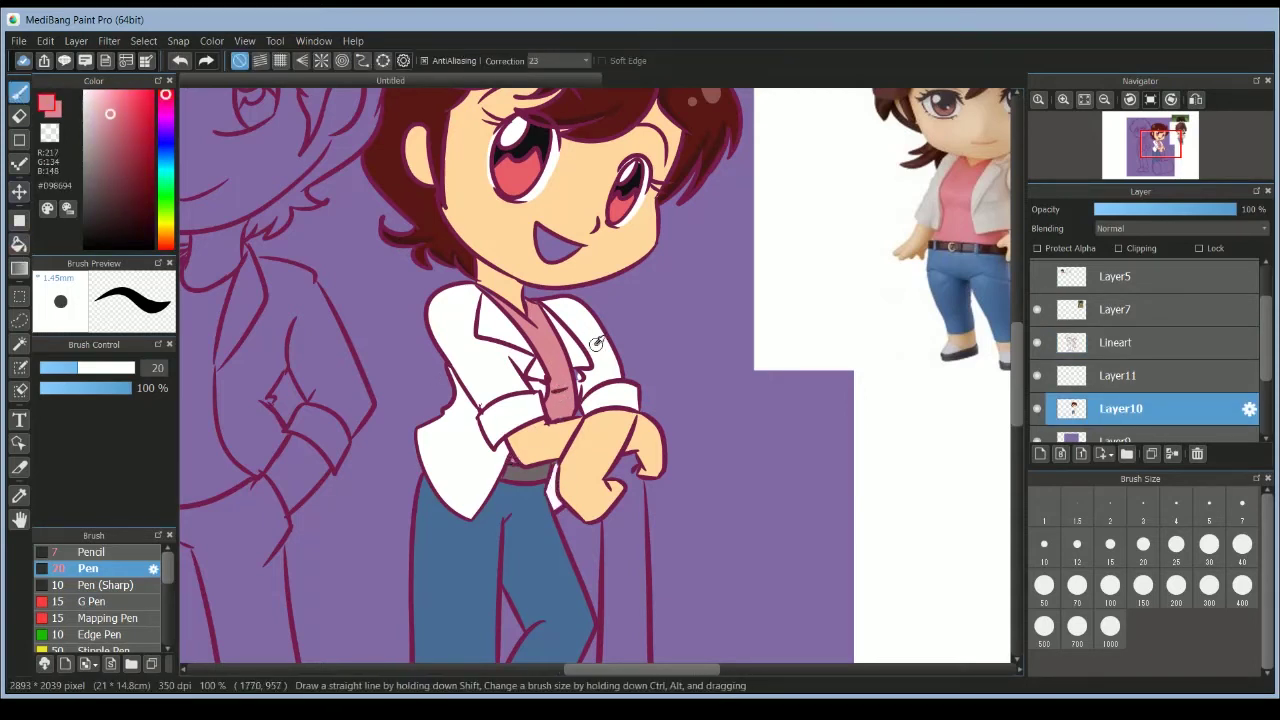
left_click(576, 385, "alt")
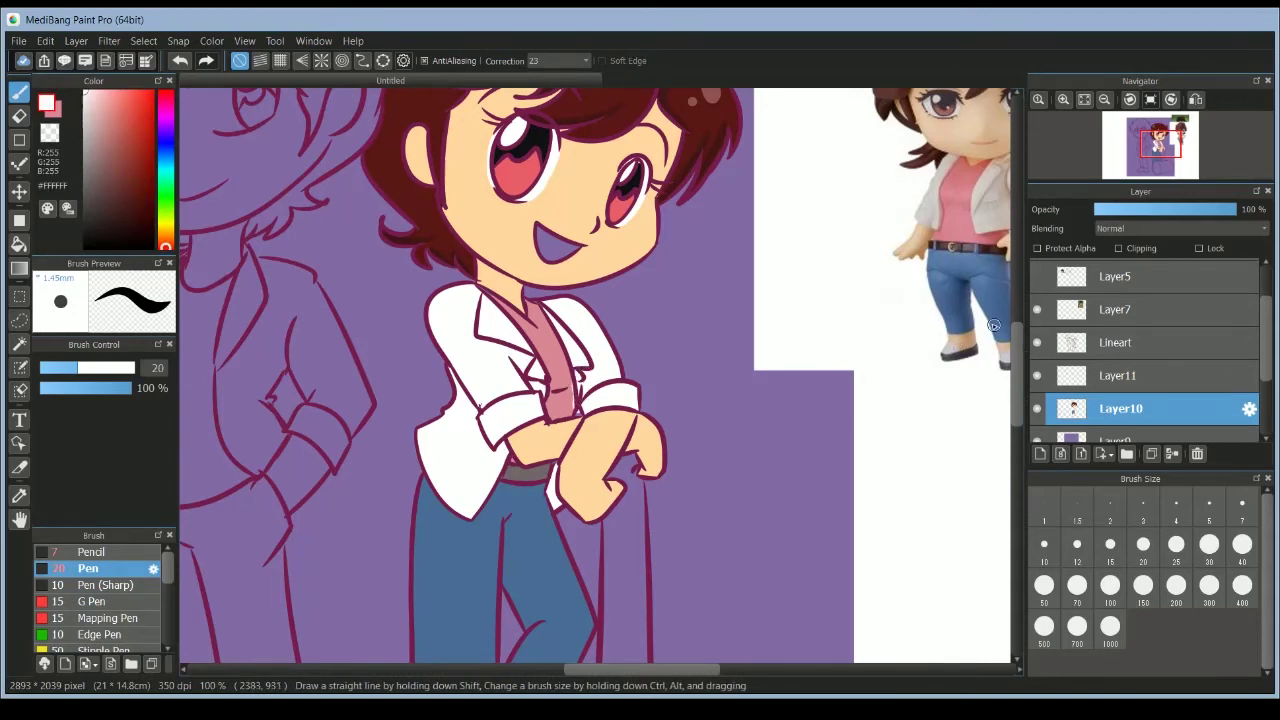
Draw the missing ankle and shoe lines of the girl's foot behind the hammer head on Lineart in #751B4B.
scroll(1005, 370, "down", 4)
scroll(1015, 410, "down", 3)
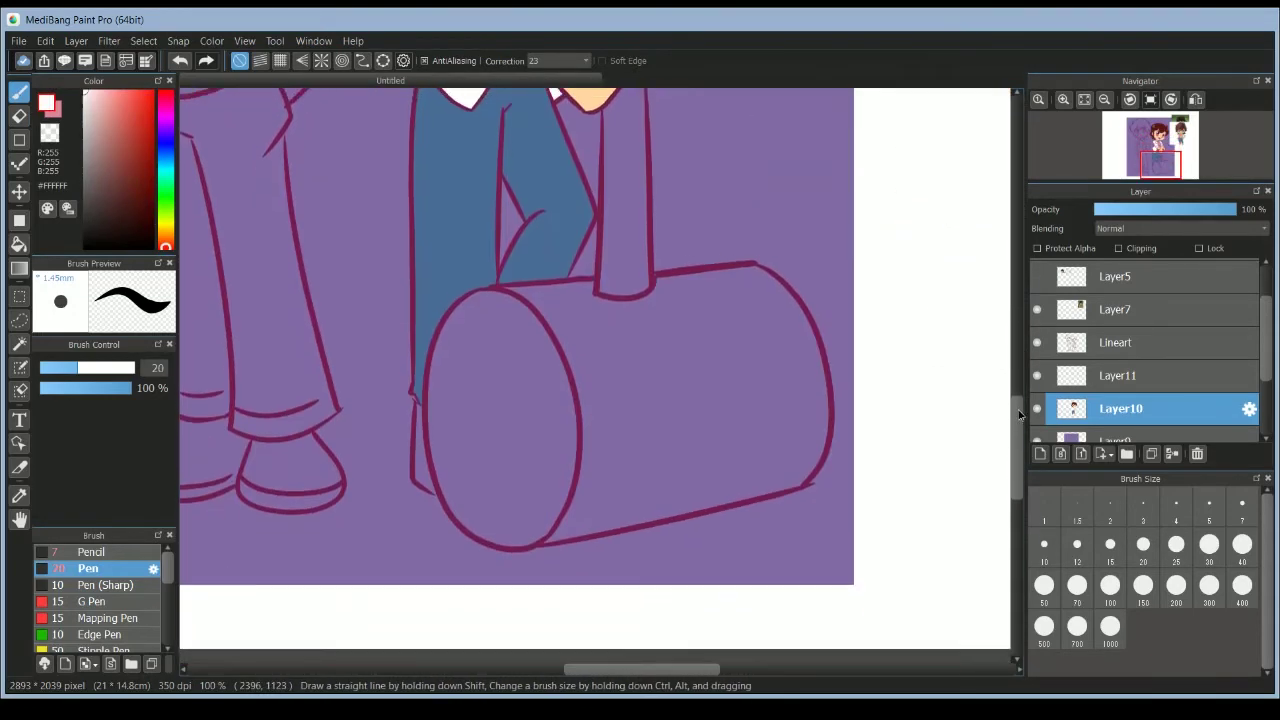
scroll(1015, 410, "up", 1)
left_click(1120, 375)
left_click(433, 507, "alt")
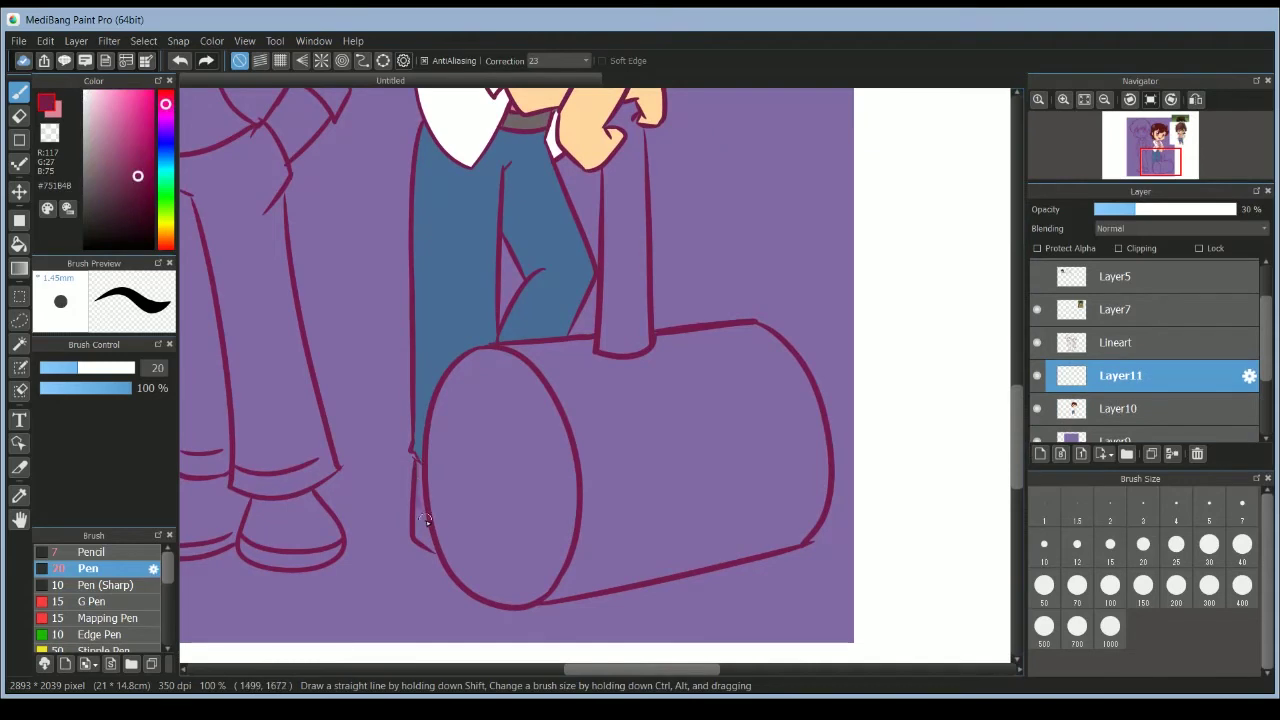
left_click(1080, 342)
mouse_move(415, 492)
left_mouse_down()
mouse_move(427, 552)
mouse_move(412, 538)
mouse_move(443, 563)
left_mouse_up()
On Layer10, fill the girl's visible ankle with skin tone #FFD79F and her shoe with white #FFFFFF and a dark #262320 sole.
left_click(585, 133, "alt")
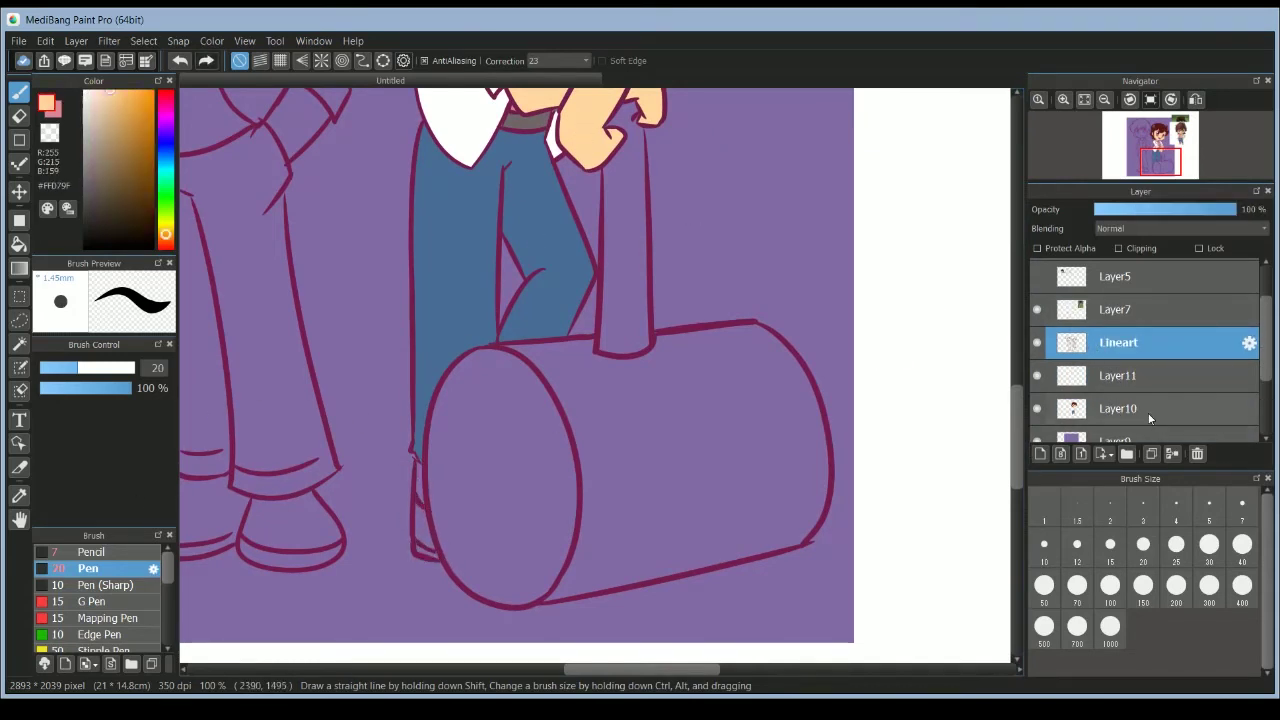
left_click(1120, 408)
key("g")
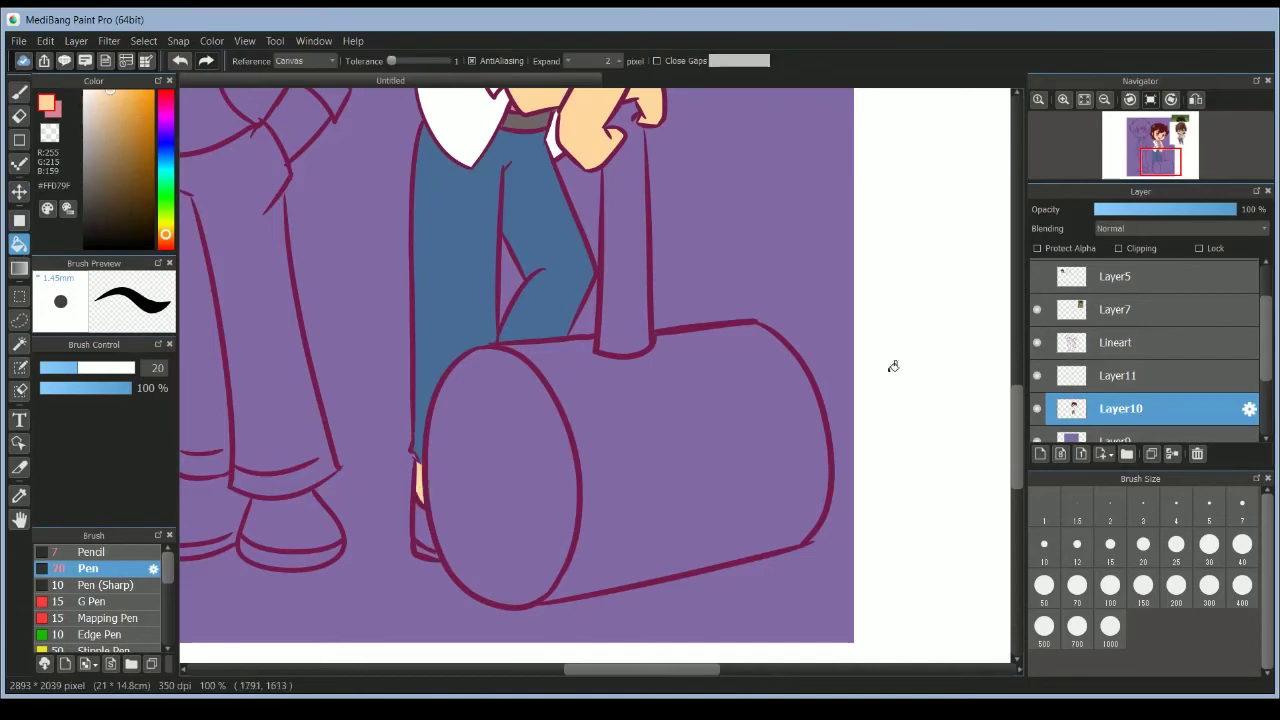
left_click_drag(1017, 410, 1022, 335)
left_click_drag(1012, 381, 1014, 450)
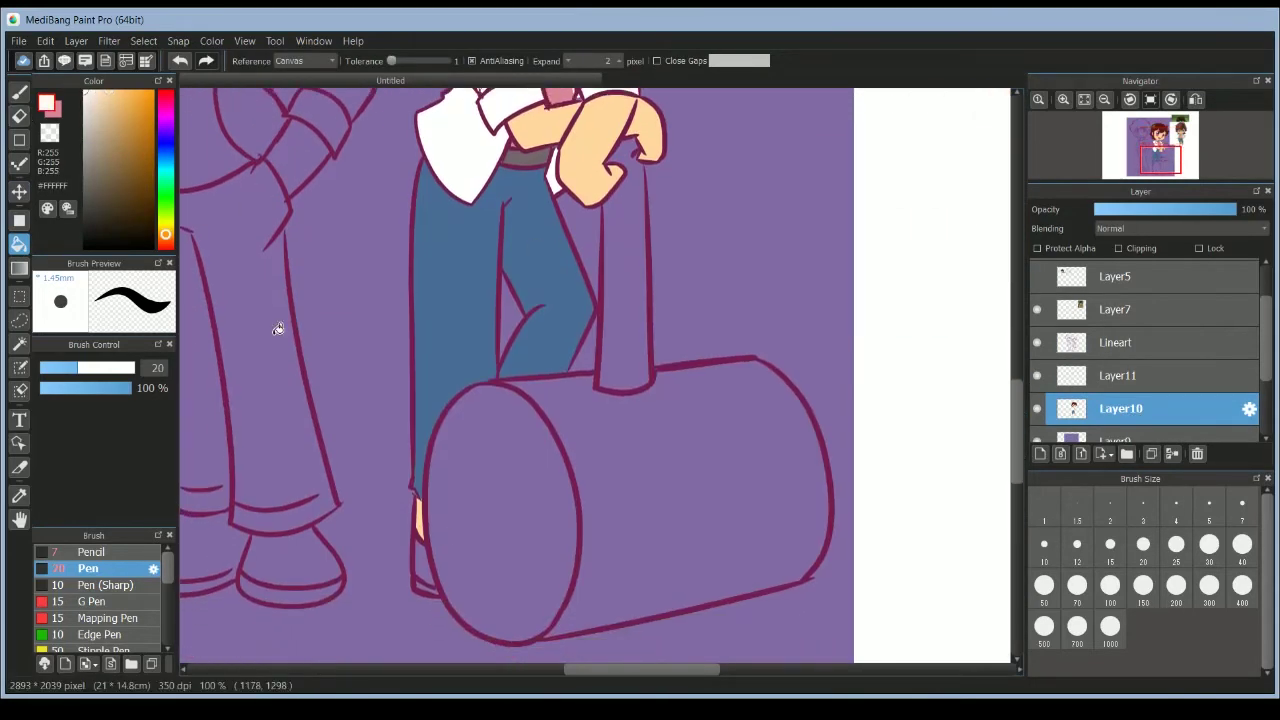
left_click(93, 190)
left_click(93, 225)
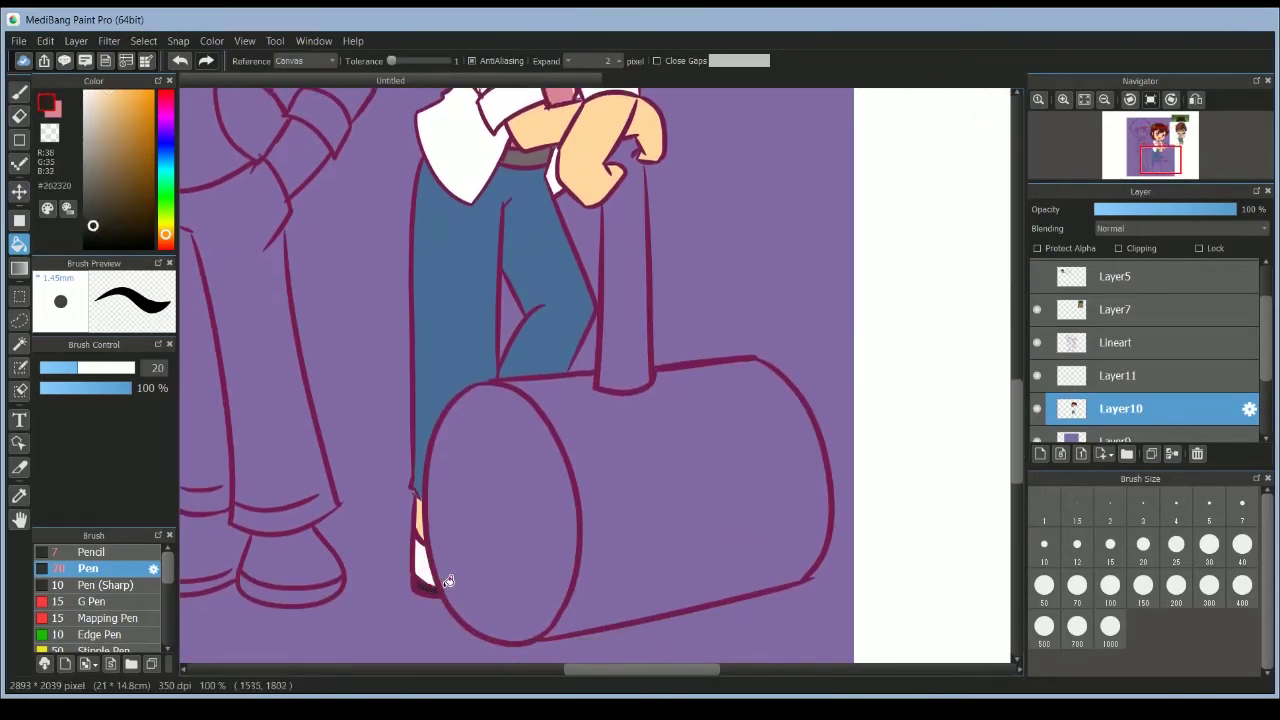
Mix the near-black #161513 and fill the front face and side of the hammer head with it.
left_click(578, 510)
left_click(90, 236)
left_click(534, 567)
left_click(660, 515)
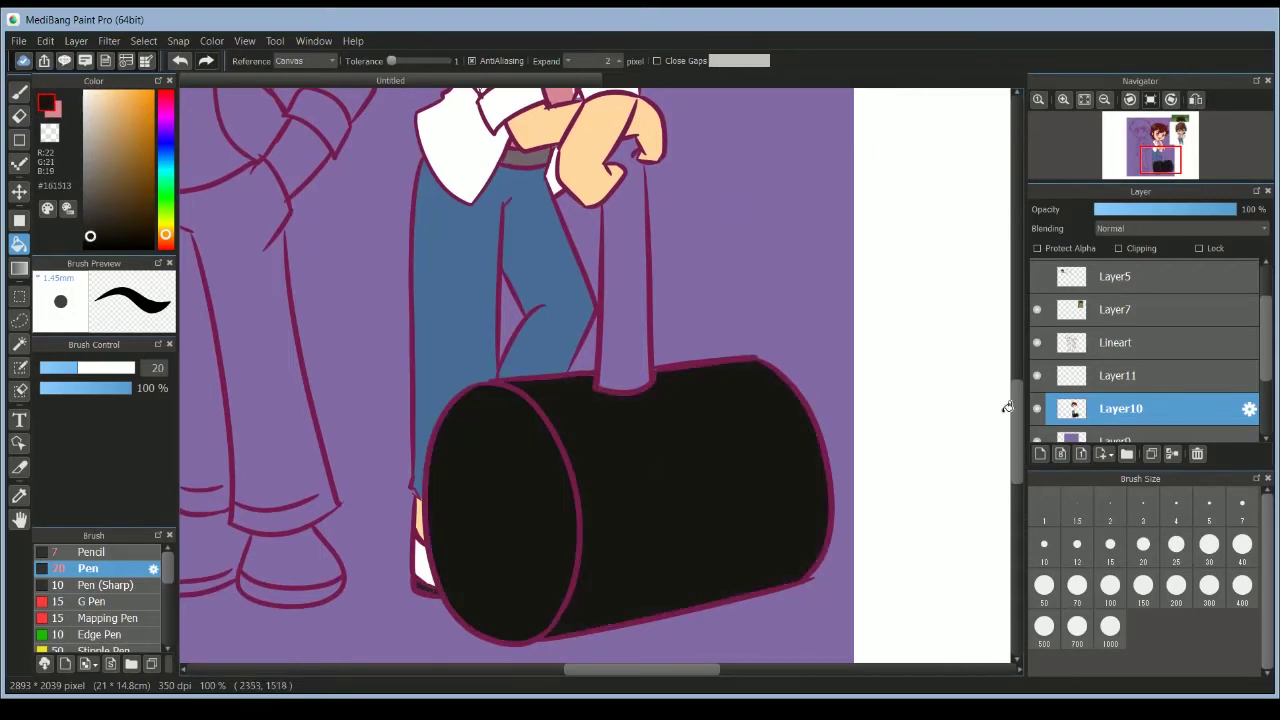
Mix a dark brown and fill the hammer's handle with it, up to the girl's hands.
left_click_drag(1016, 408, 1016, 369)
left_click(127, 127)
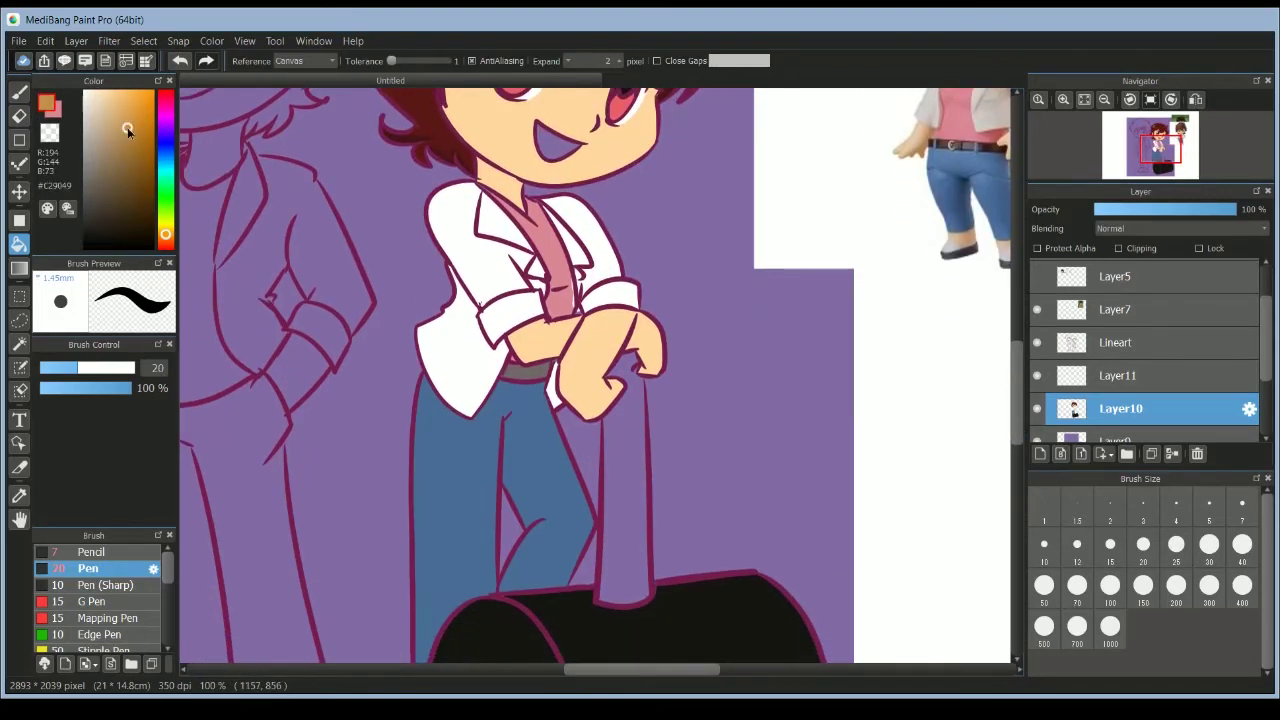
left_click(127, 202)
left_click(643, 458)
Touch up the hem of the girl's shirt with pink #D98694 and the adjoining jacket edge with white #FFFFFF.
left_click(557, 244, "alt")
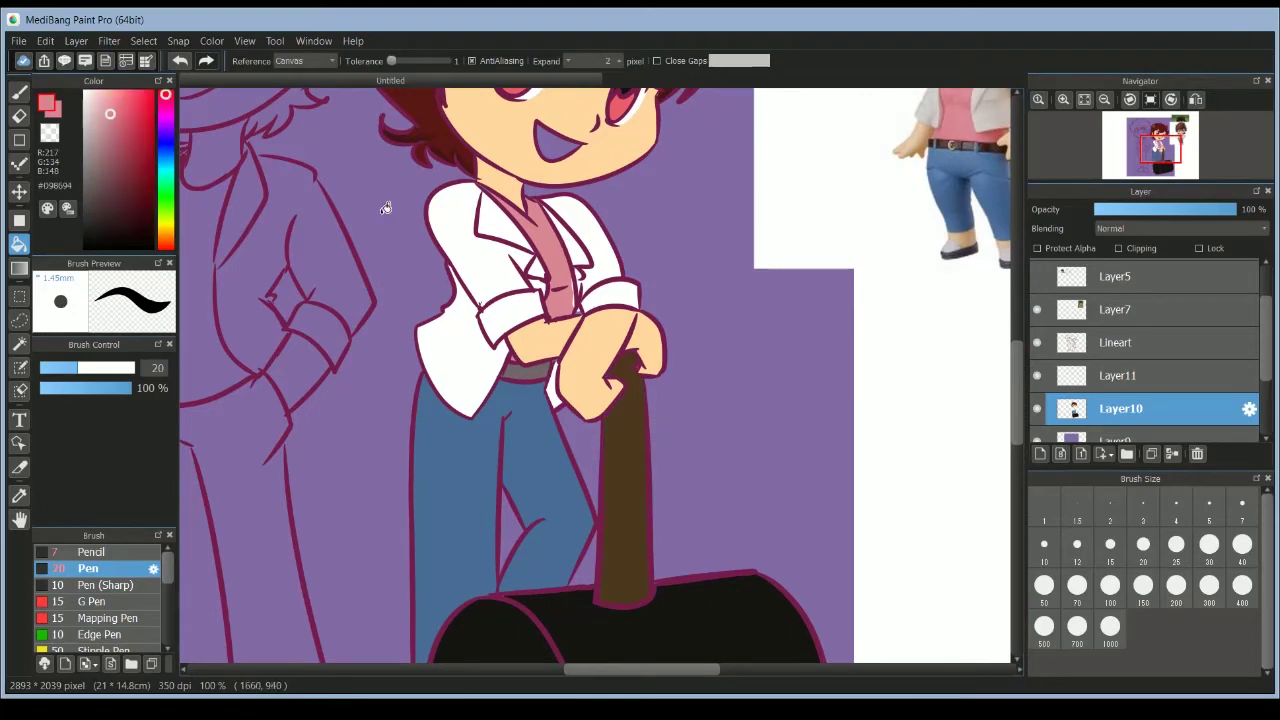
key("b")
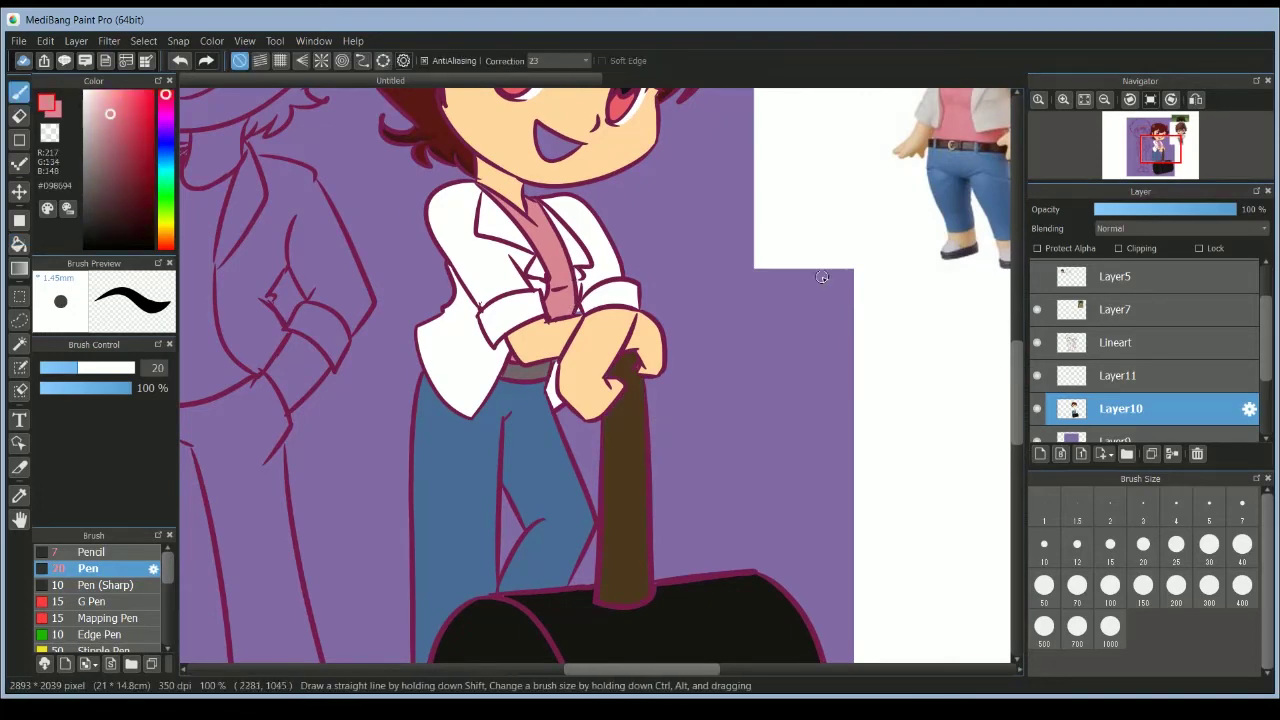
left_click(578, 311, "alt")
Mix a light pink and fill the girl's open mouth with it.
left_click_drag(1020, 364, 1020, 314)
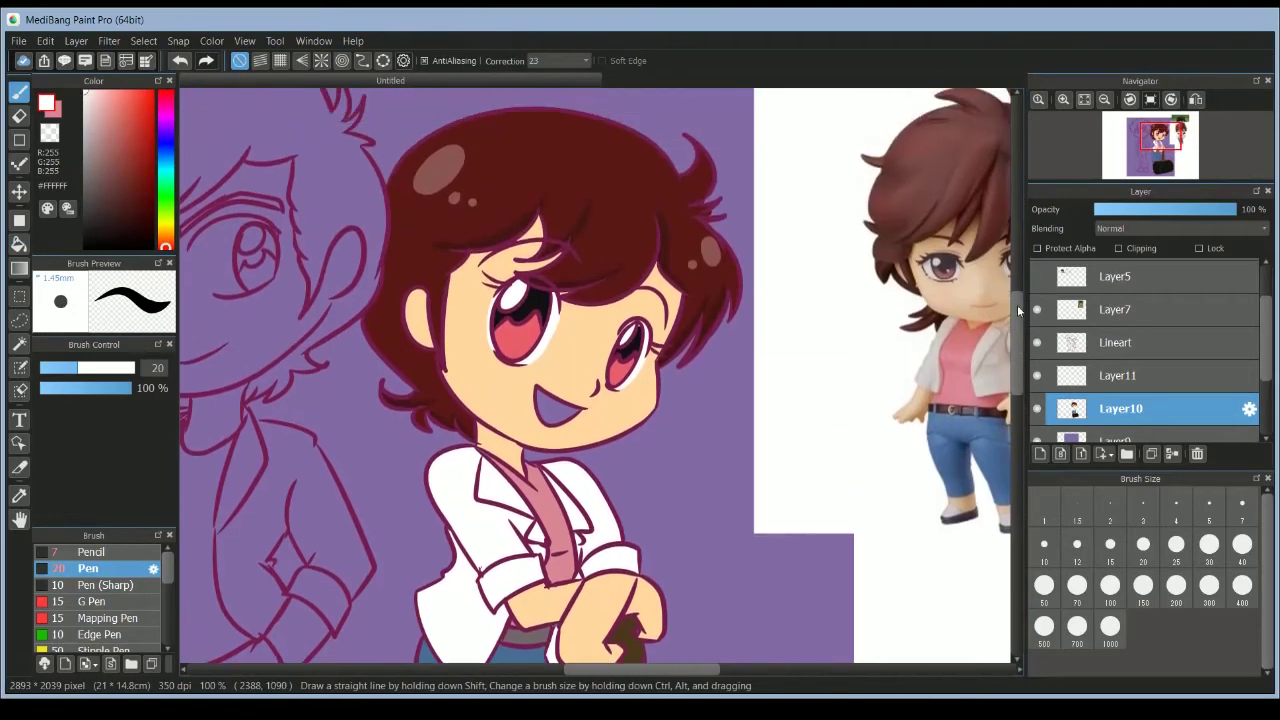
left_click(100, 91)
left_click(18, 243)
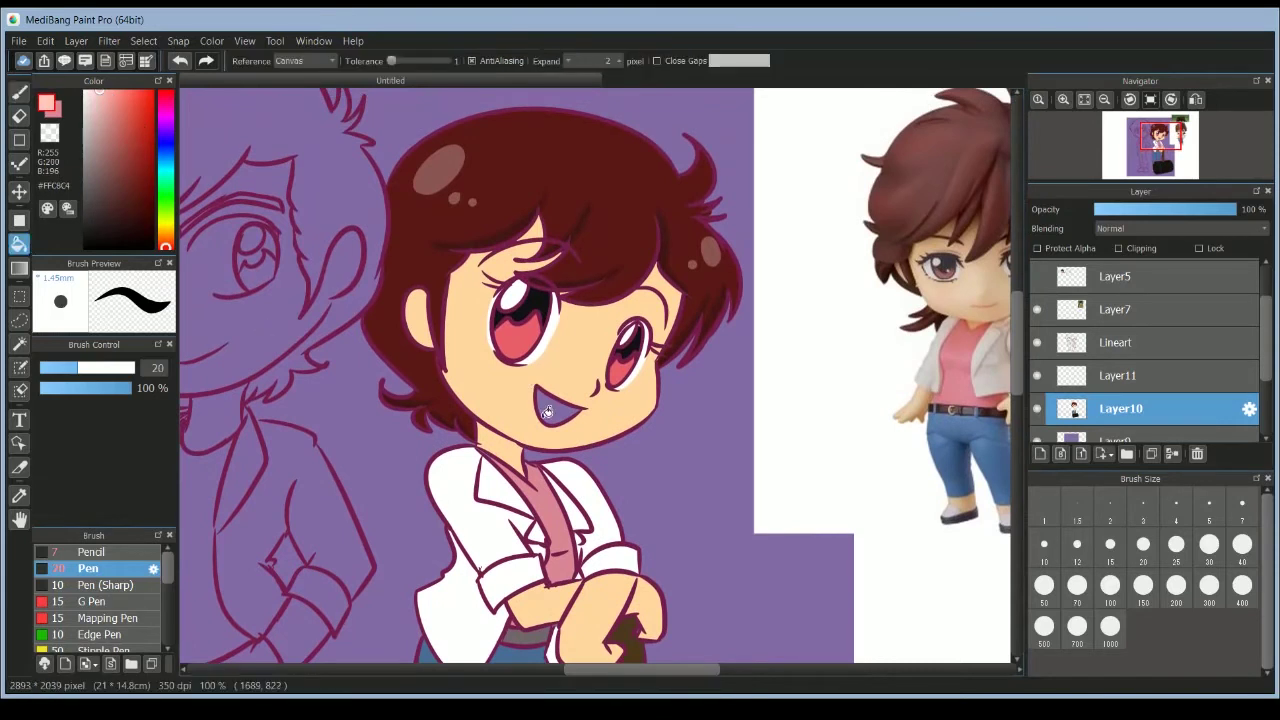
left_click(558, 405)
left_click(148, 113)
left_click(558, 405)
Mix a dark red and brush it inside the girl's open mouth.
left_click_drag(129, 106, 132, 155)
left_click(19, 92)
key("ctrl+z")
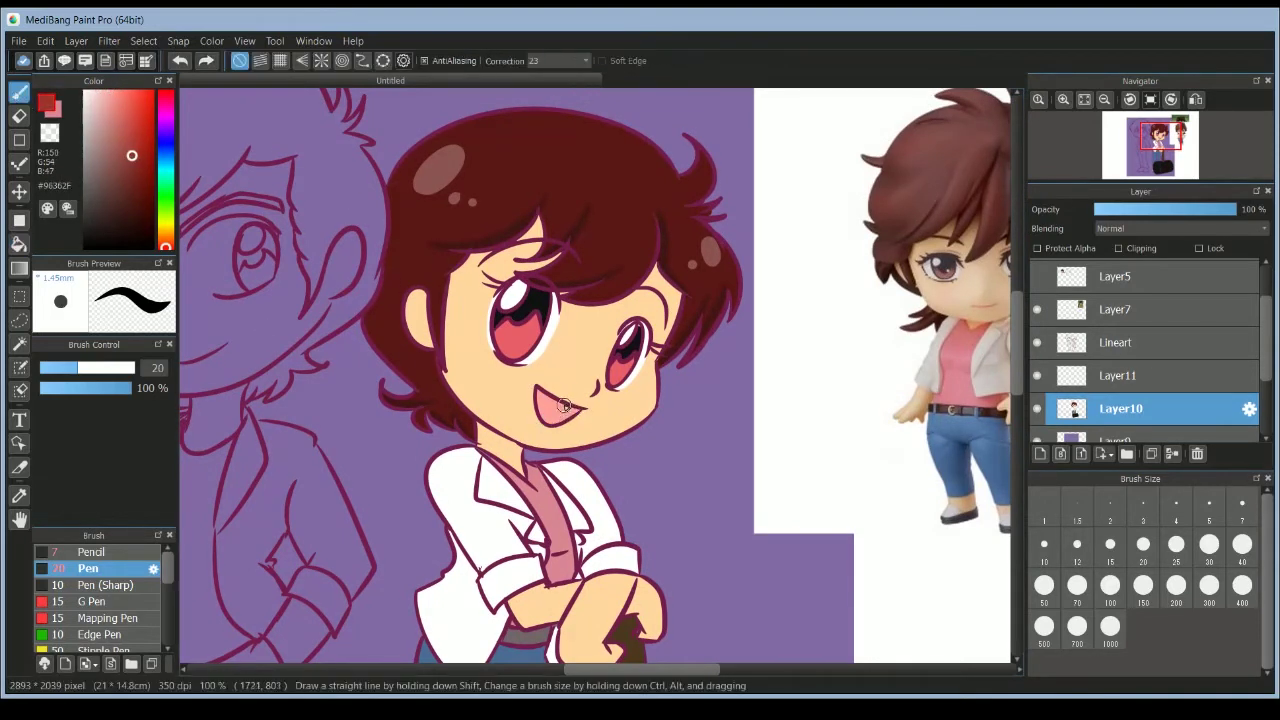
mouse_move(565, 404)
left_mouse_down()
mouse_move(689, 438)
mouse_move(816, 440)
left_mouse_up()
Mix the dark navy #06062A and close the gaps in the boy's hair outline beside his face, ear and side tuft.
left_click(166, 144)
left_click(116, 181)
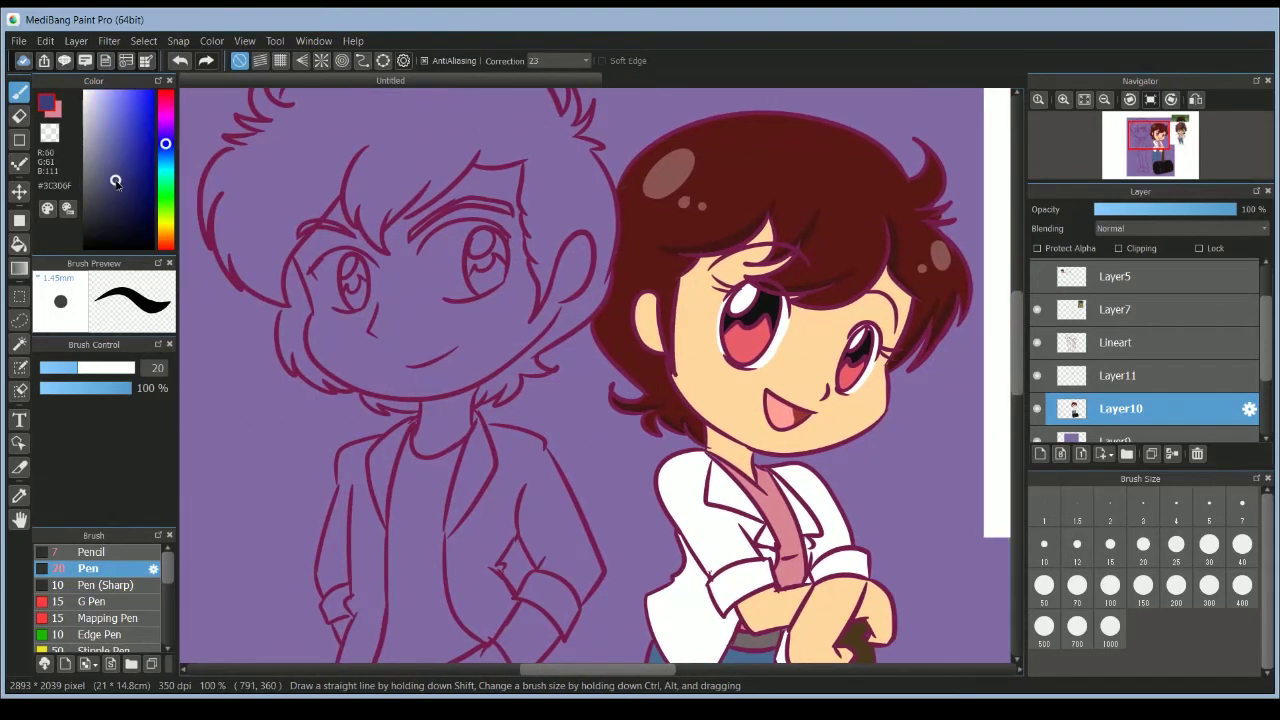
left_click_drag(116, 183, 144, 226)
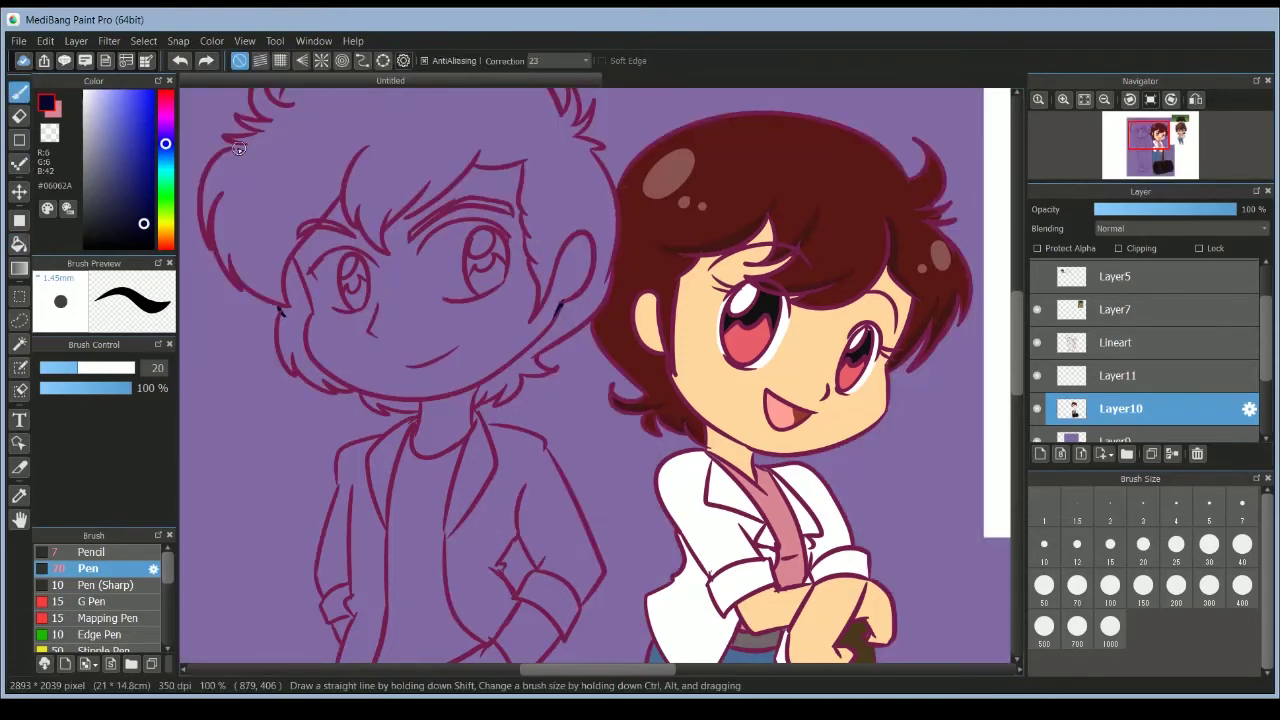
scroll(285, 130, "up", 3)
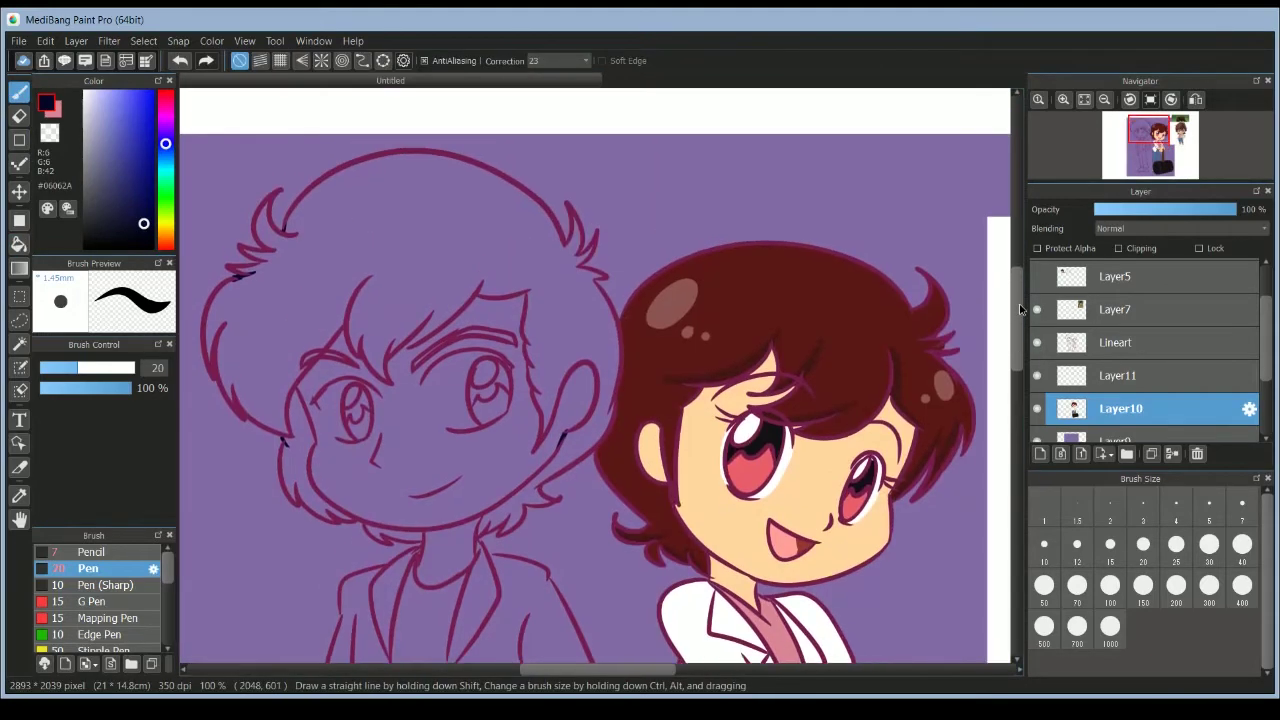
key("g")
left_click(301, 281)
key("ctrl+z")
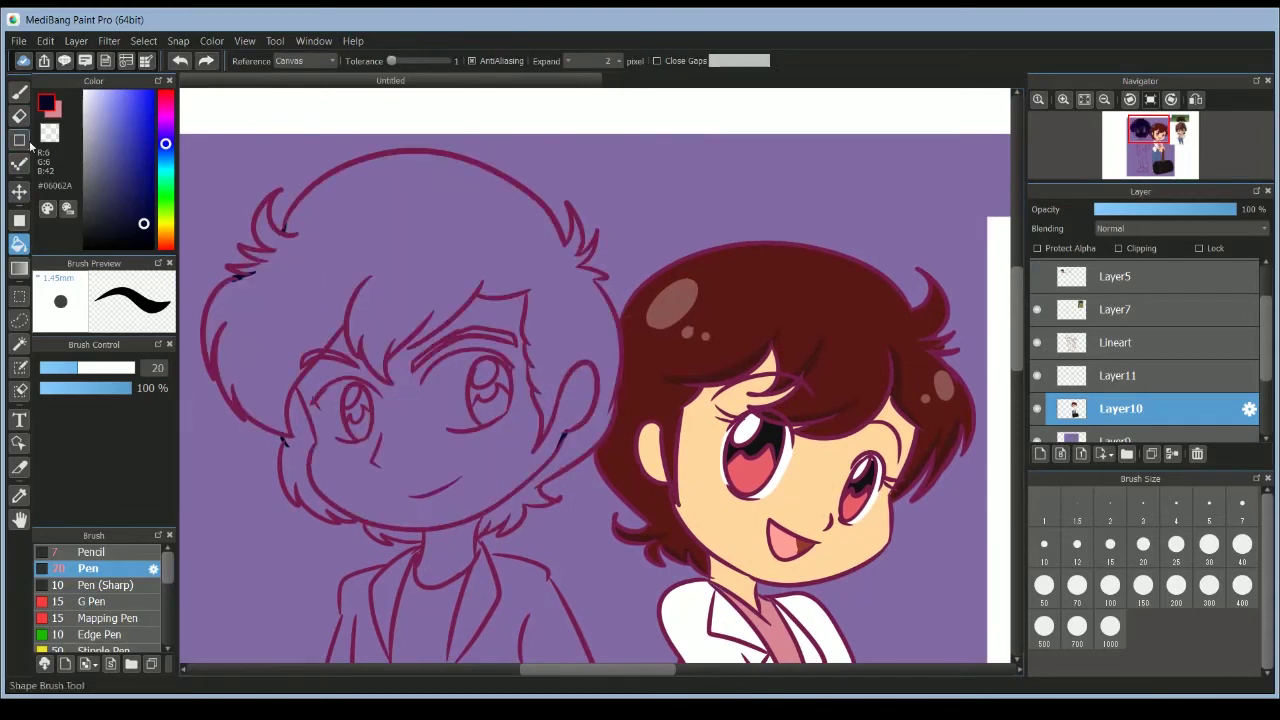
Seal the gap in the boy's fringe and color his hair and eyebrows with navy #06062A.
key("b")
key("ctrl+z")
left_click_drag(403, 345, 422, 338)
key("g")
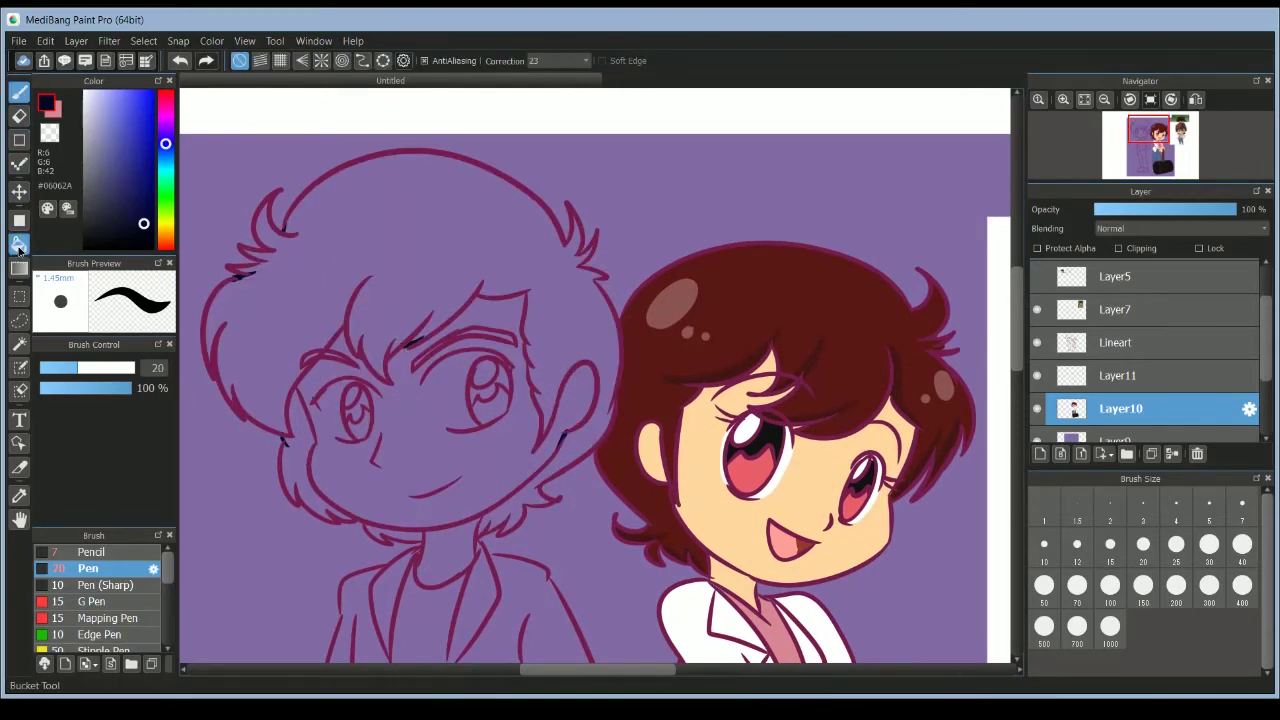
left_click(308, 289)
left_click(297, 446)
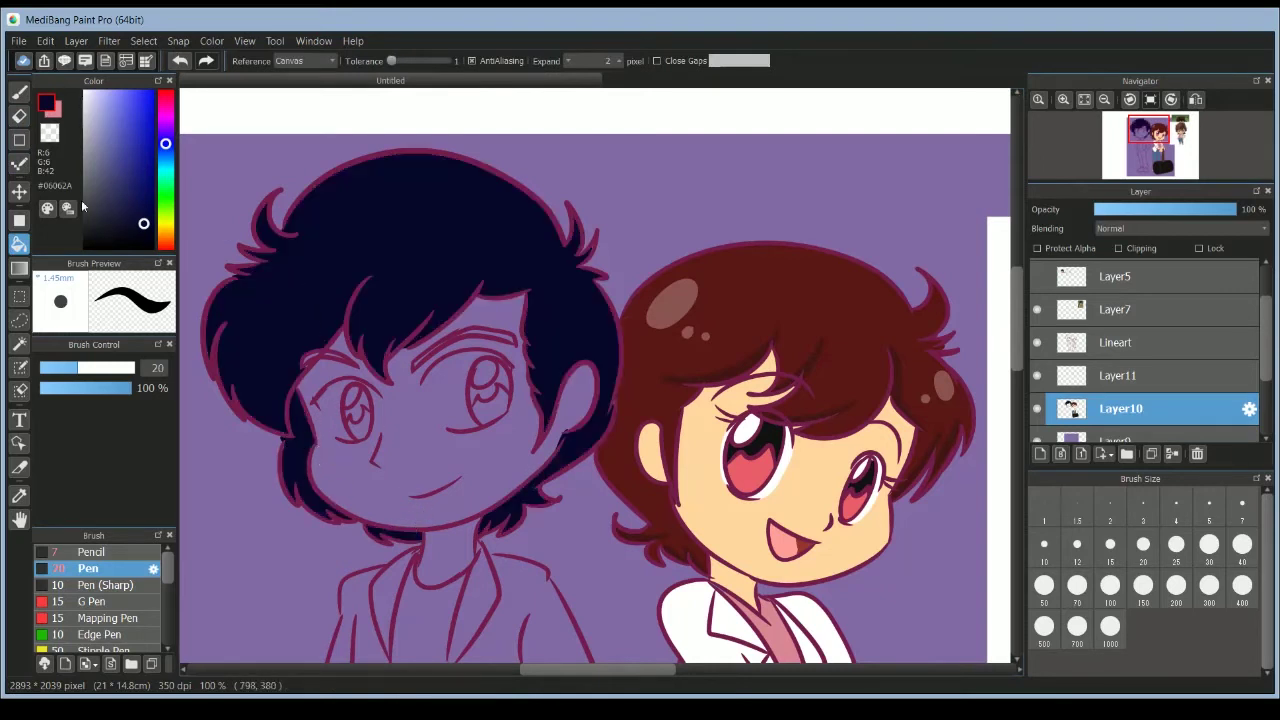
key("b")
left_click_drag(303, 357, 351, 366)
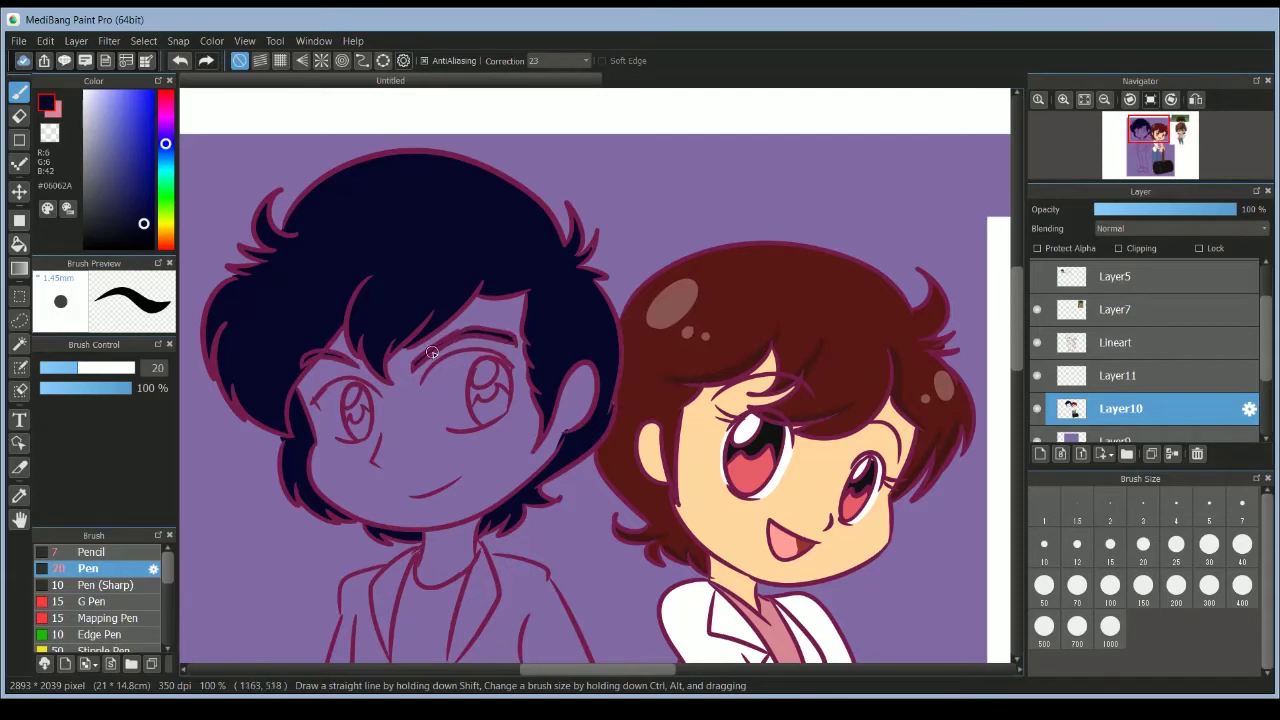
Adjust the girl's skin tone to #FFCB80 and fill the boy's face, neck, forearm and hand with it.
left_click(703, 470, "alt")
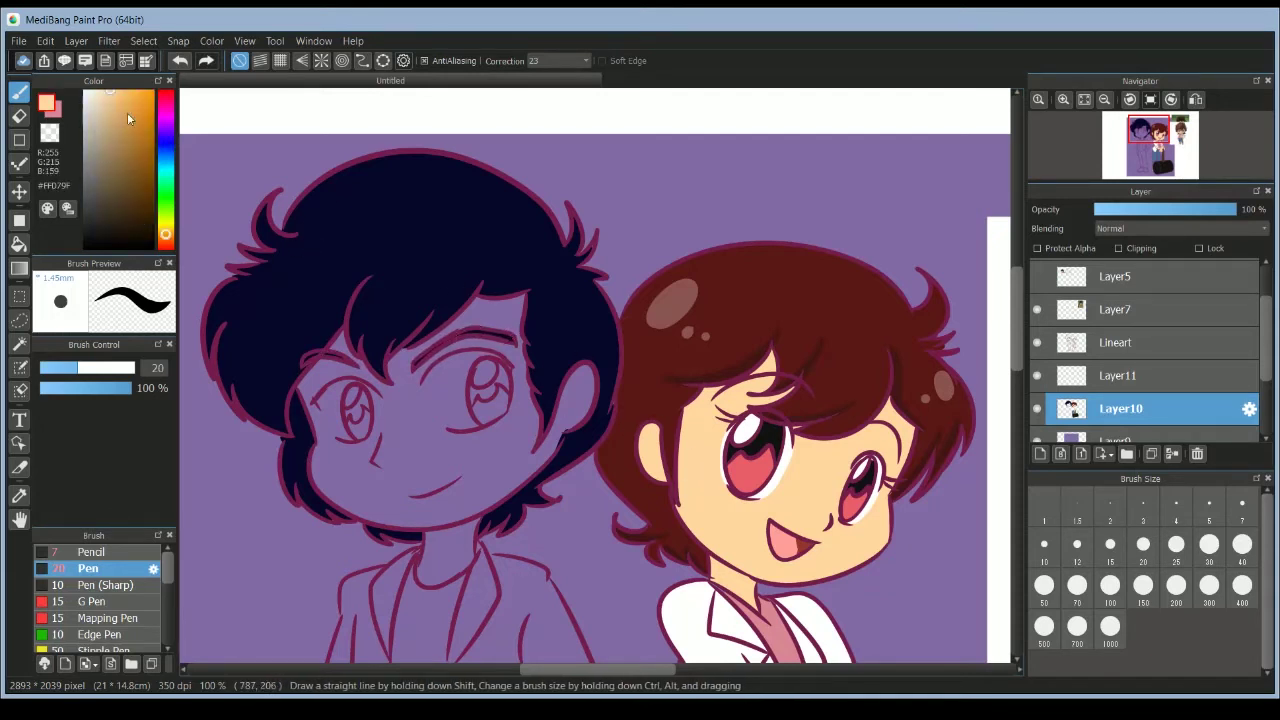
left_click(19, 243)
left_click(411, 473)
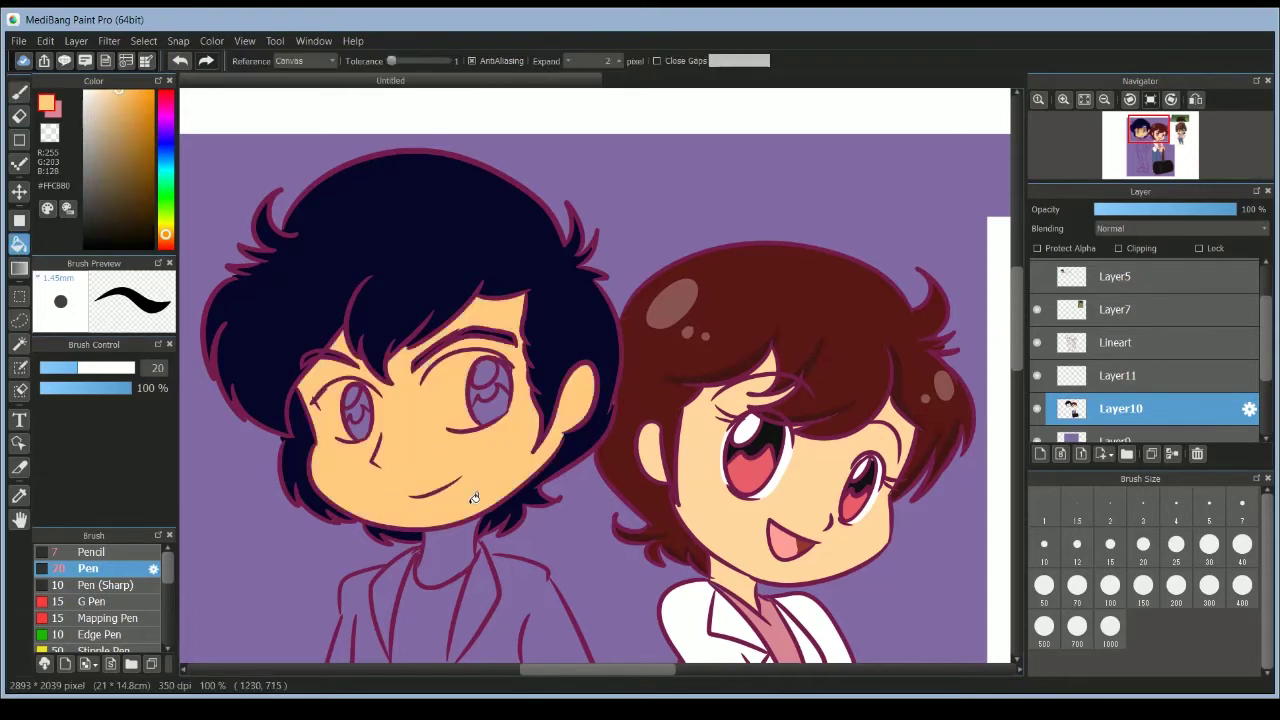
left_click(450, 559)
scroll(700, 400, "down", 5)
scroll(534, 450, "up", 1)
left_click(534, 450)
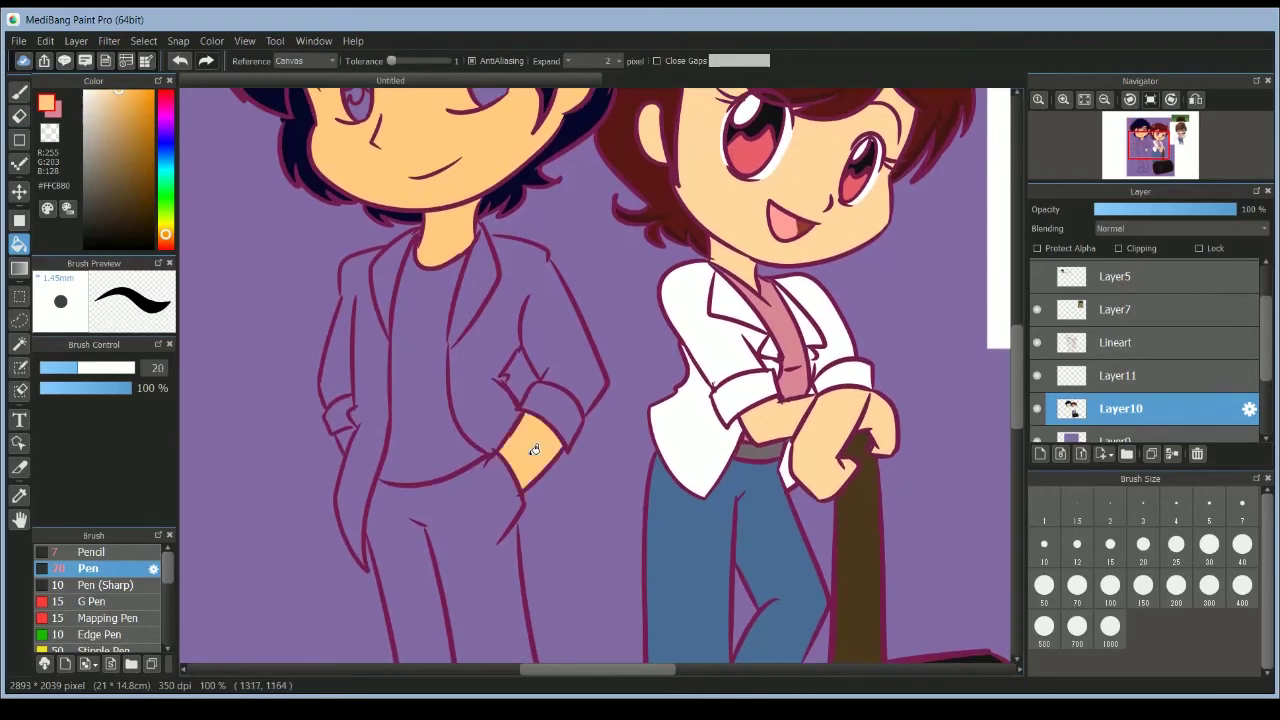
left_click(348, 428)
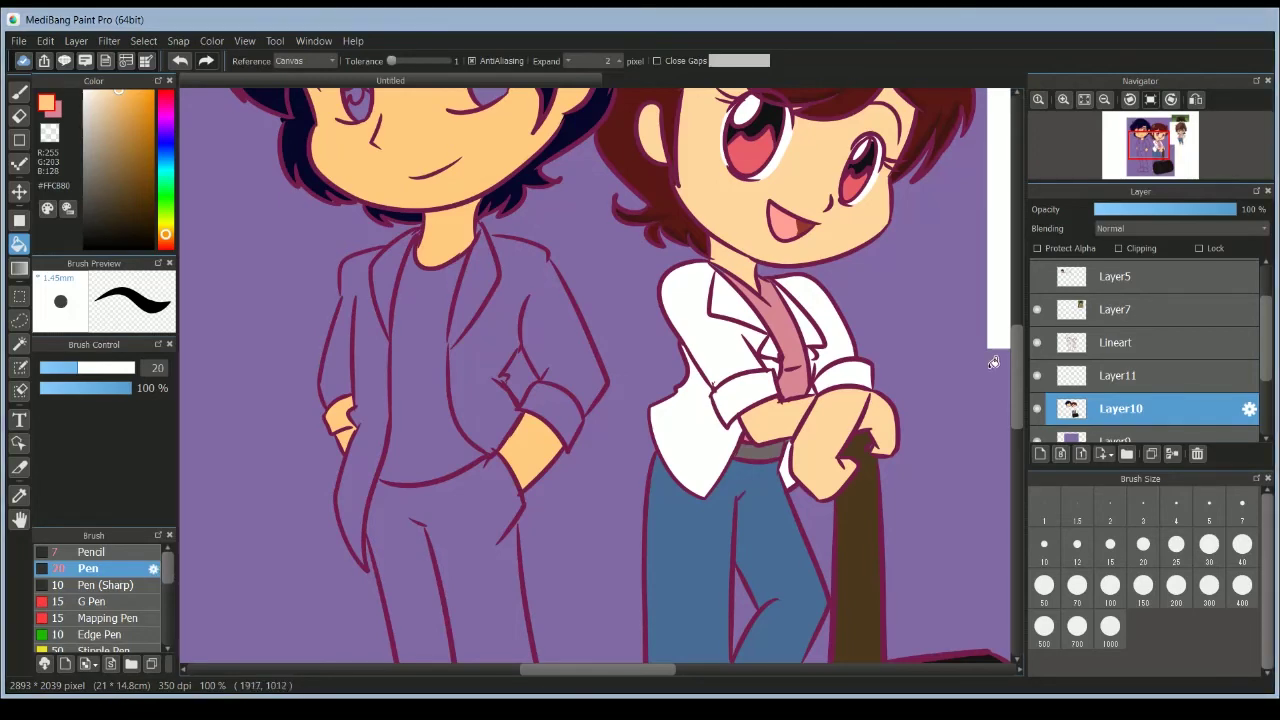
Paint the white and the upper iris highlight of the boy's eye farther from the girl in #FFFFFF.
left_click_drag(1017, 396, 1017, 343)
left_click_drag(108, 108, 73, 82)
left_click(19, 92)
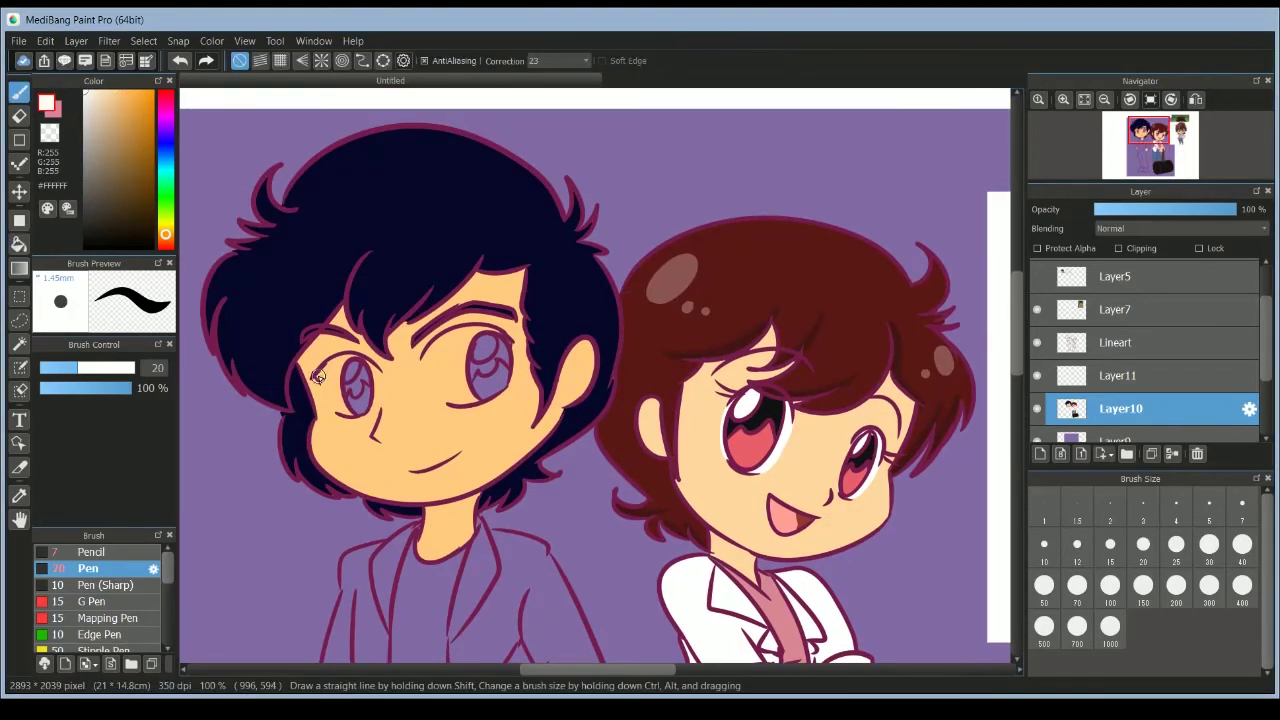
left_click_drag(338, 404, 320, 379)
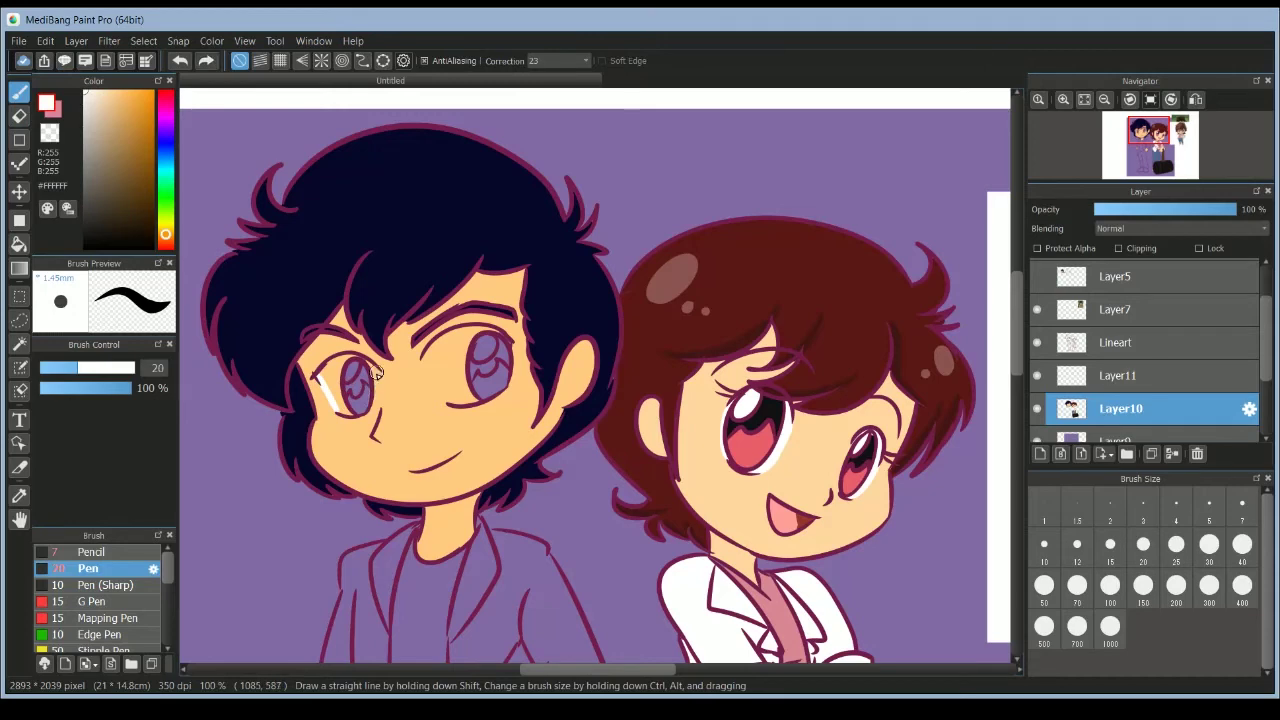
scroll(372, 368, "up", 3)
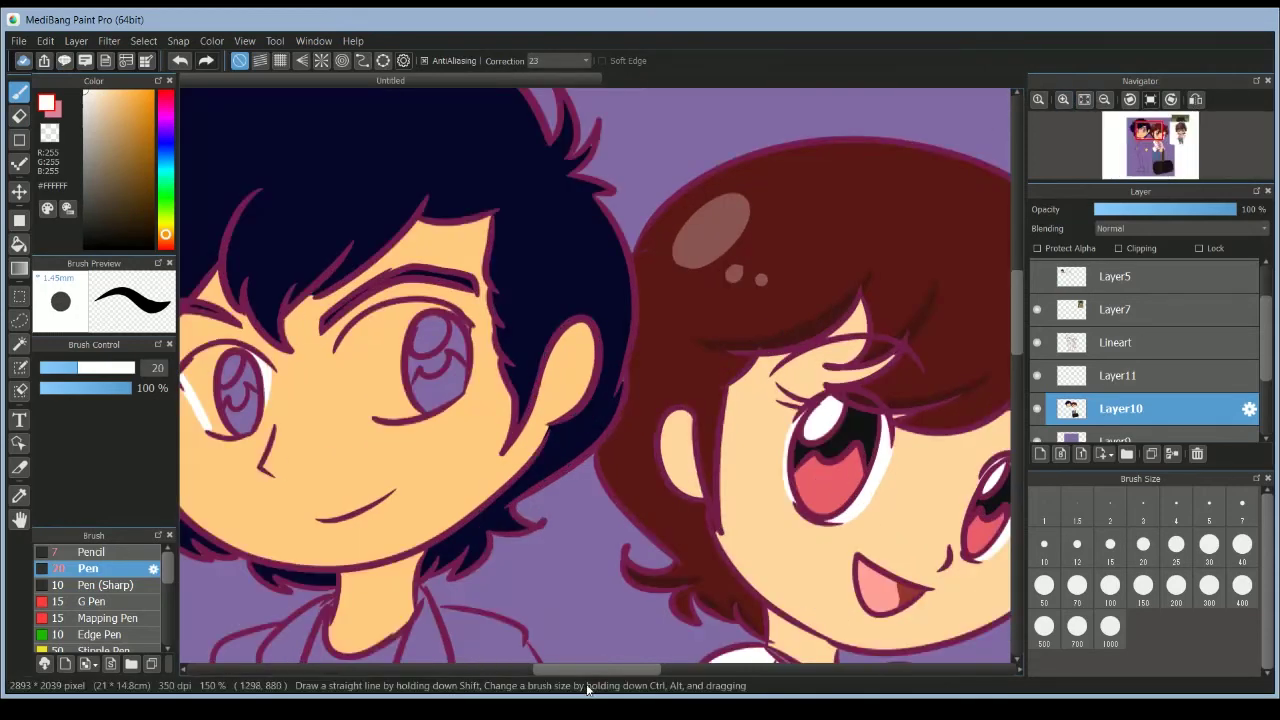
mouse_move(416, 348)
left_mouse_down()
mouse_move(394, 383)
mouse_move(416, 428)
left_mouse_up()
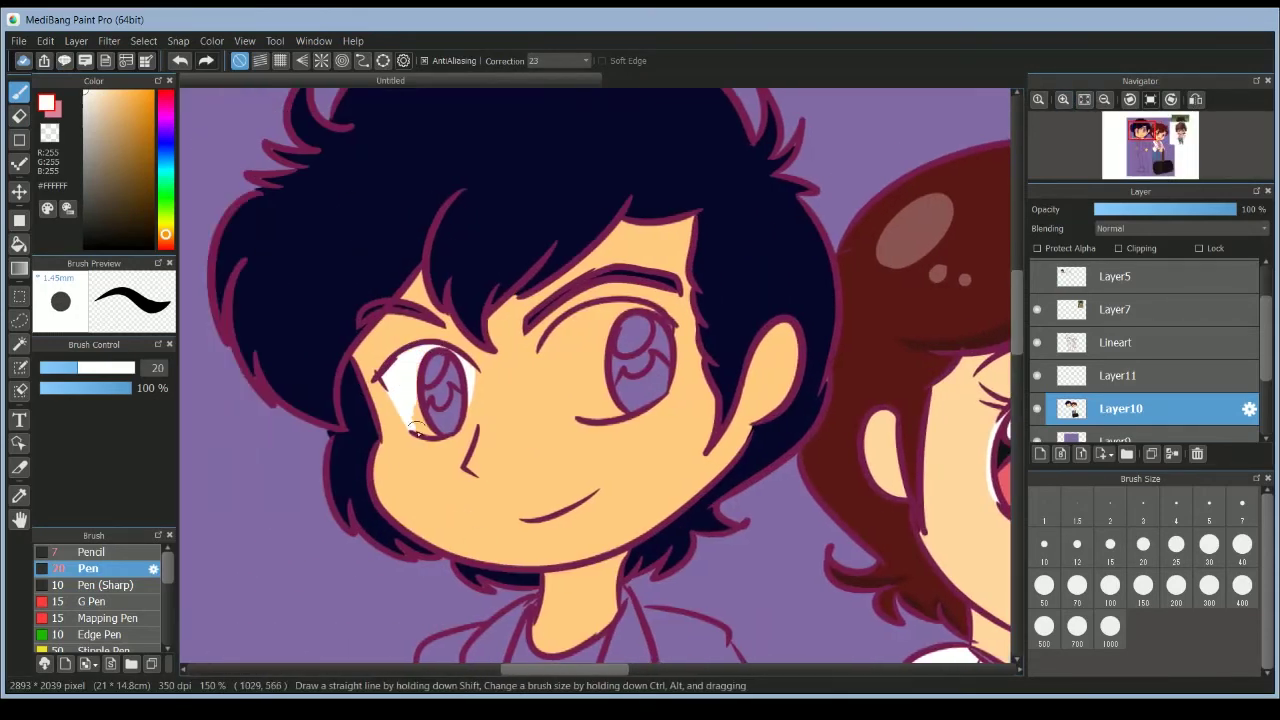
left_click_drag(442, 363, 431, 376)
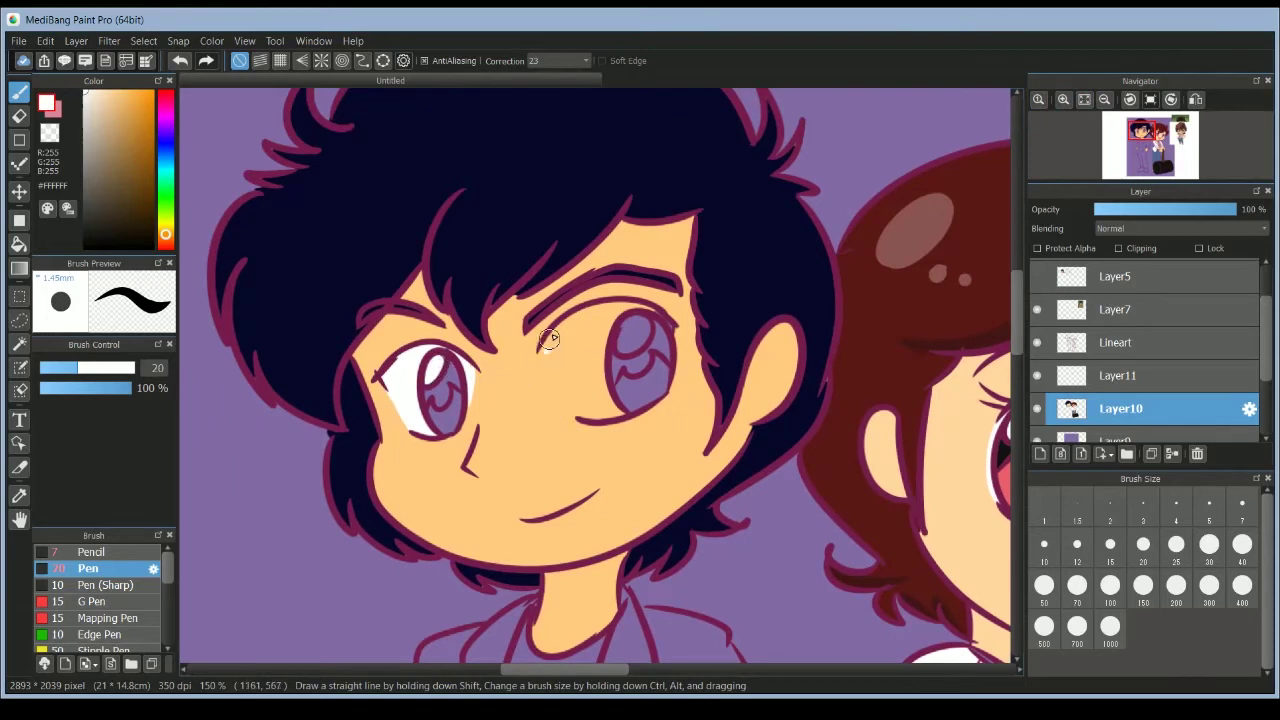
Paint the white and the upper iris highlight of the boy's eye nearer the girl in #FFFFFF.
mouse_move(548, 346)
left_mouse_down()
mouse_move(592, 312)
mouse_move(648, 310)
mouse_move(576, 416)
left_mouse_up()
key("ctrl+z")
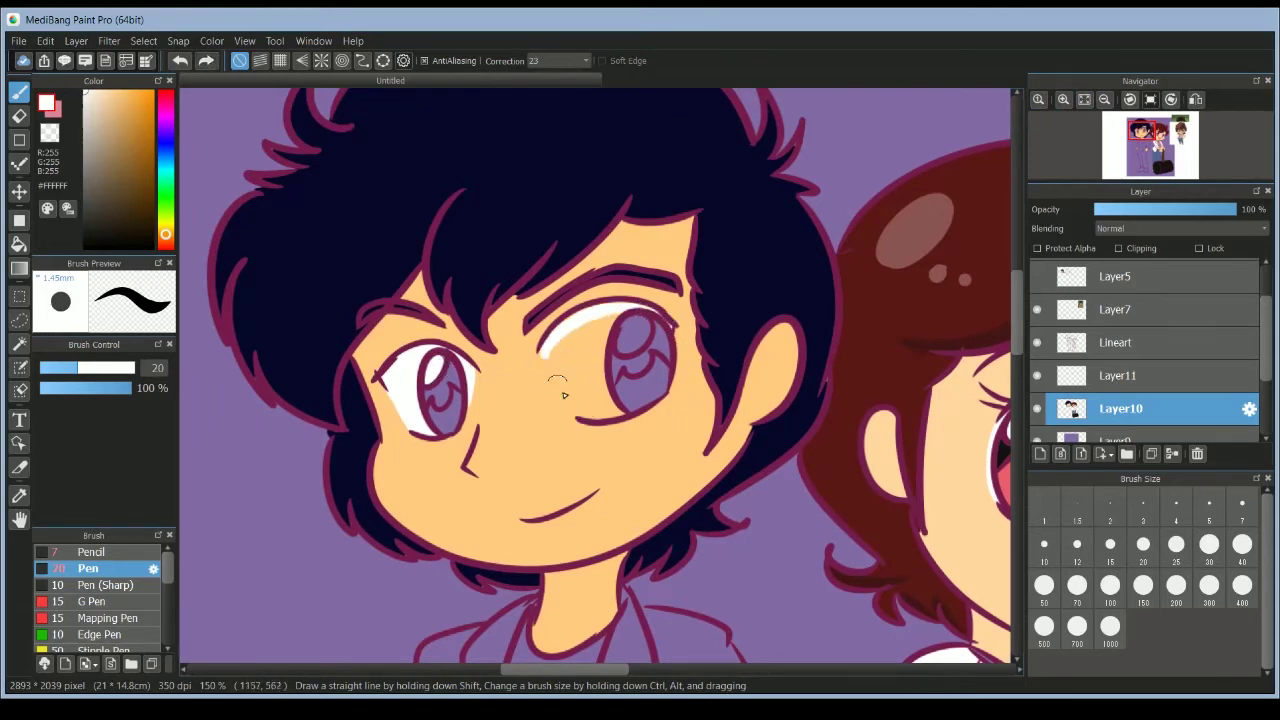
mouse_move(550, 352)
left_mouse_down()
mouse_move(612, 316)
mouse_move(586, 371)
left_mouse_up()
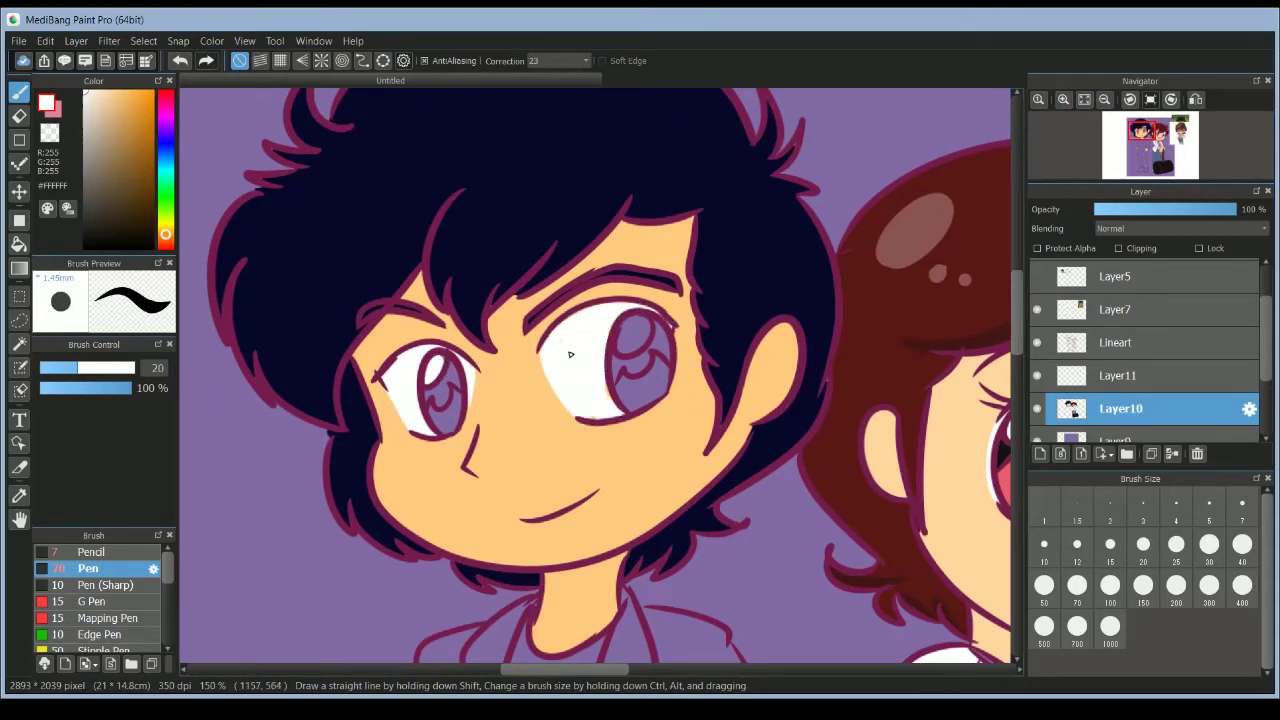
left_click_drag(642, 327, 617, 333)
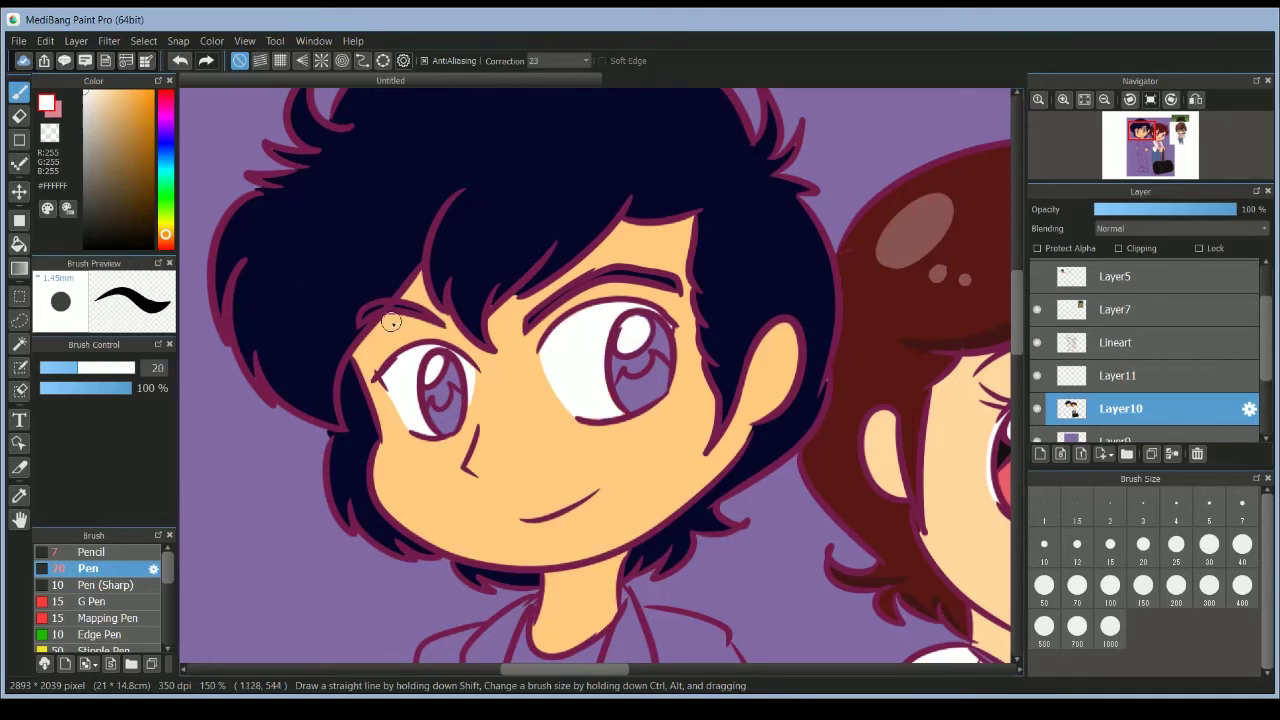
Mix the near-black #0C0C0C and fill the upper part of both of the boy's irises with it.
left_click(85, 242)
left_click(19, 243)
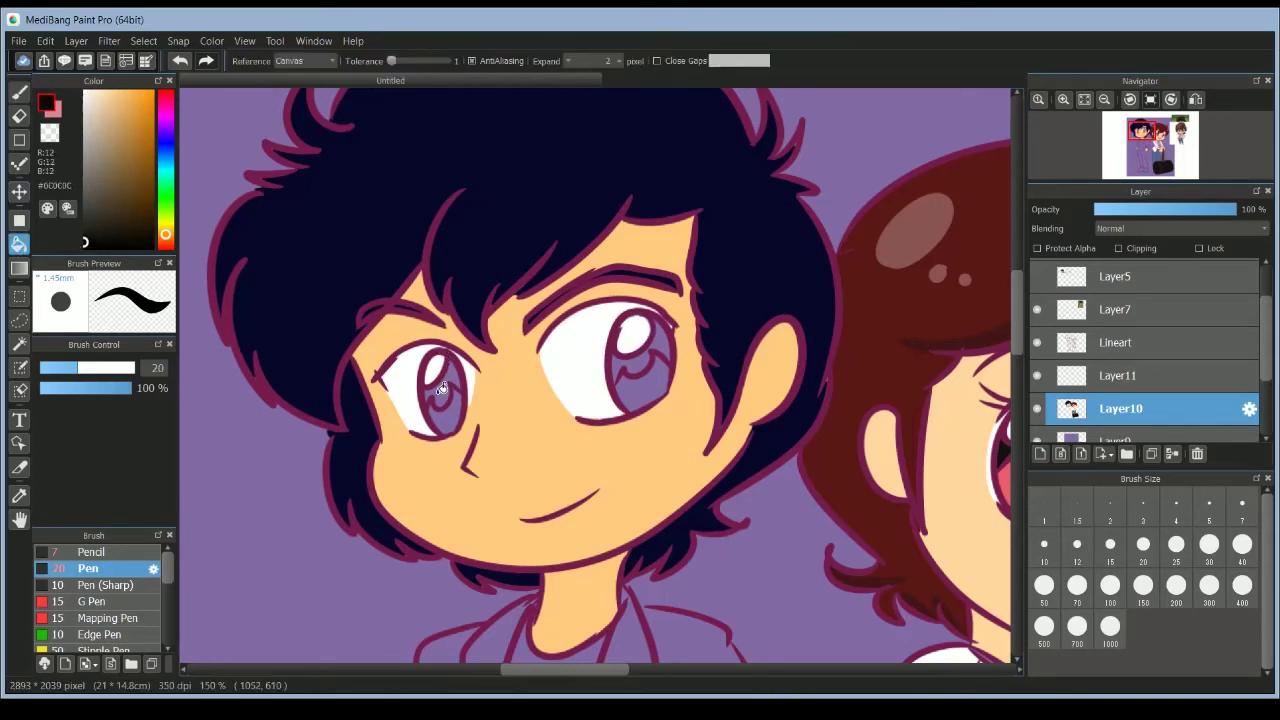
left_click(442, 388)
left_click(632, 368)
left_click(662, 340)
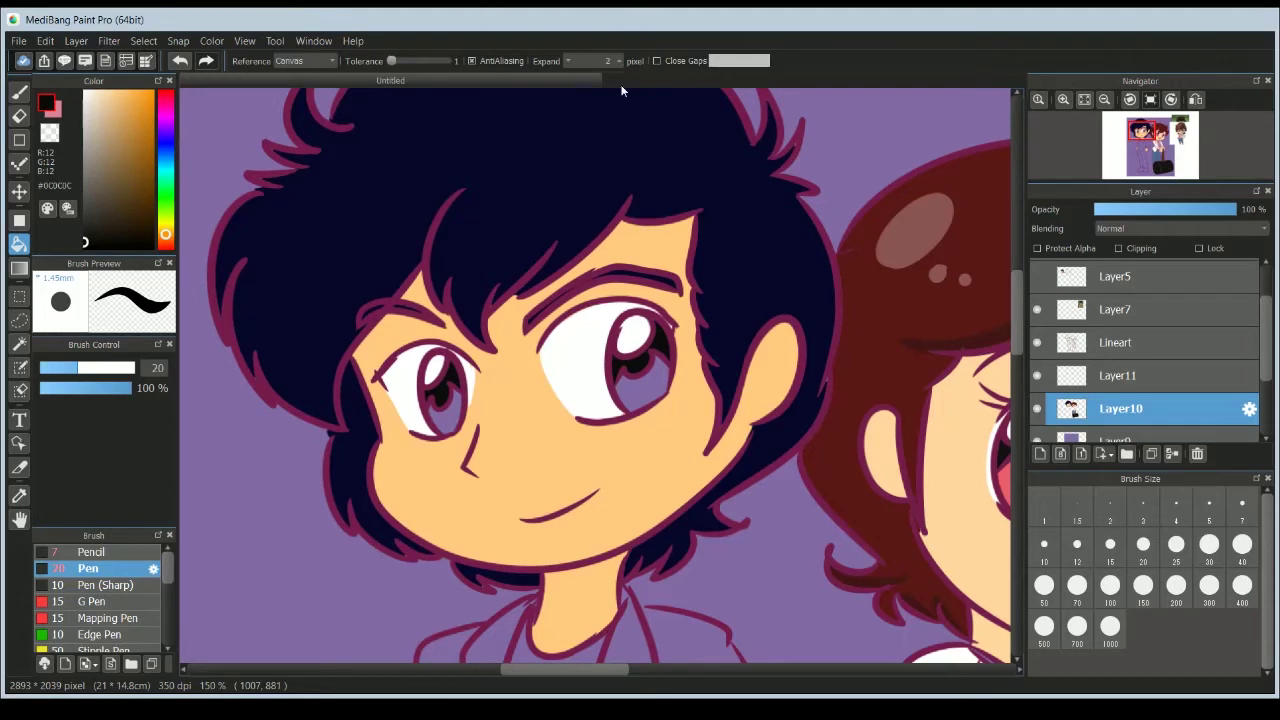
Mix the dark grey #3E3E3E and fill the lower part of both of the boy's irises with it.
left_click_drag(100, 214, 68, 212)
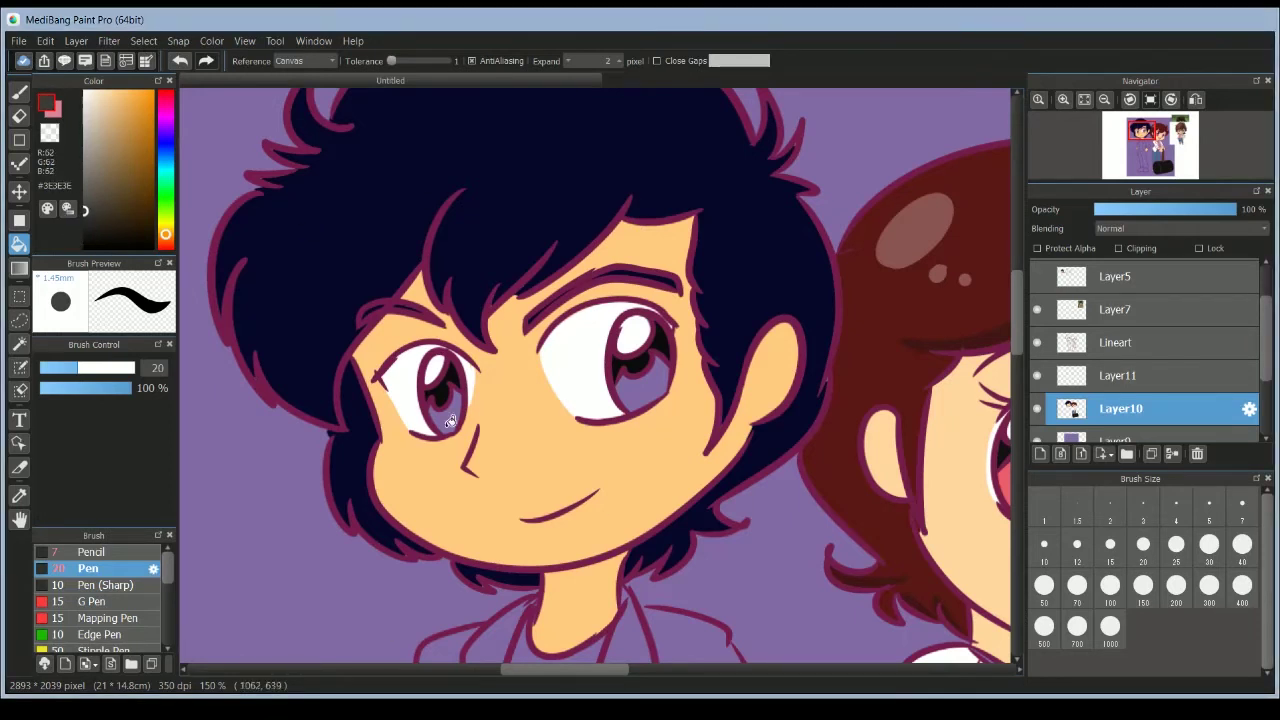
left_click(446, 416)
left_click(634, 392)
Mix the light blue #91E7FF as the drawing colour for the boy's jacket.
right_click(374, 218)
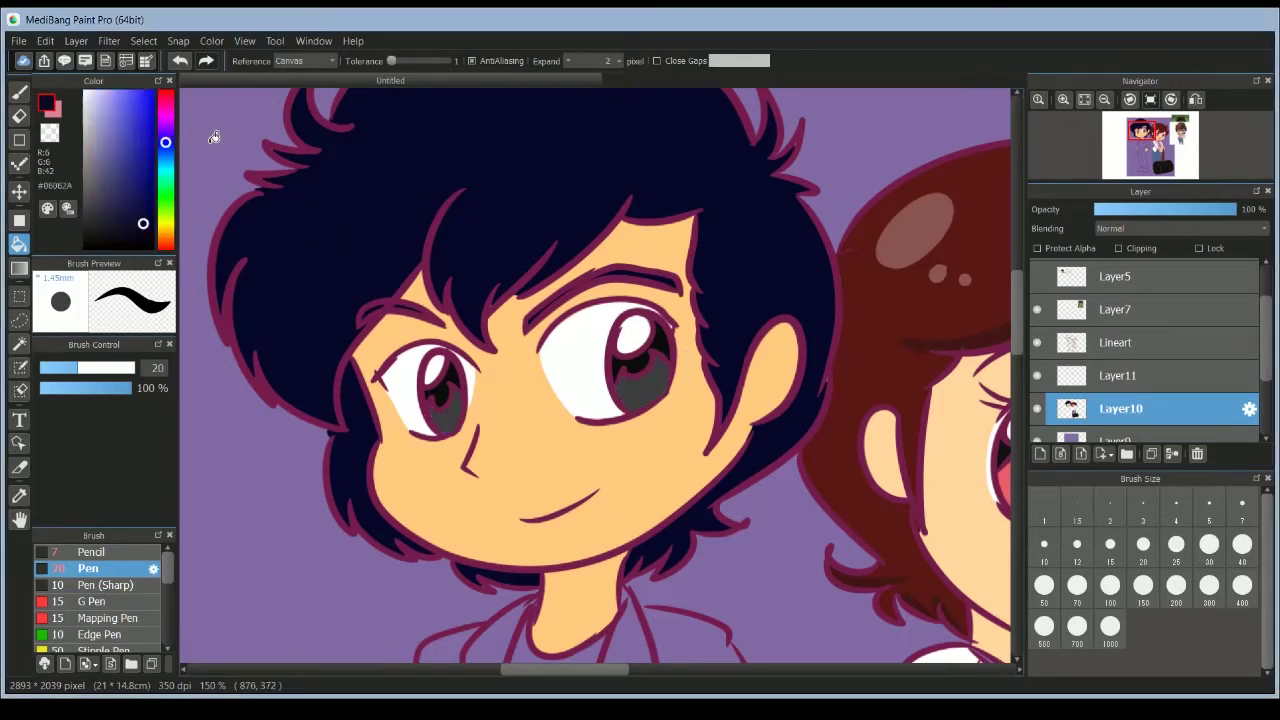
left_click(19, 93)
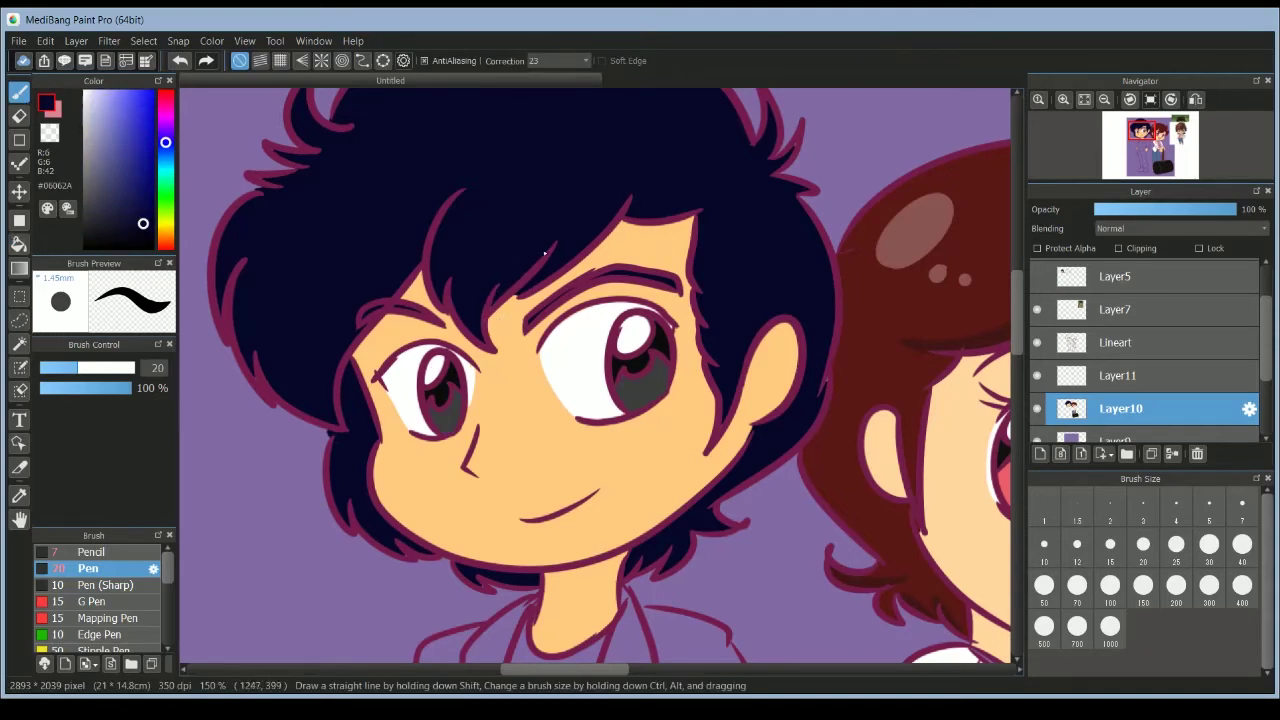
left_click_drag(1020, 350, 1016, 402)
left_click(165, 163)
left_click_drag(127, 119, 115, 91)
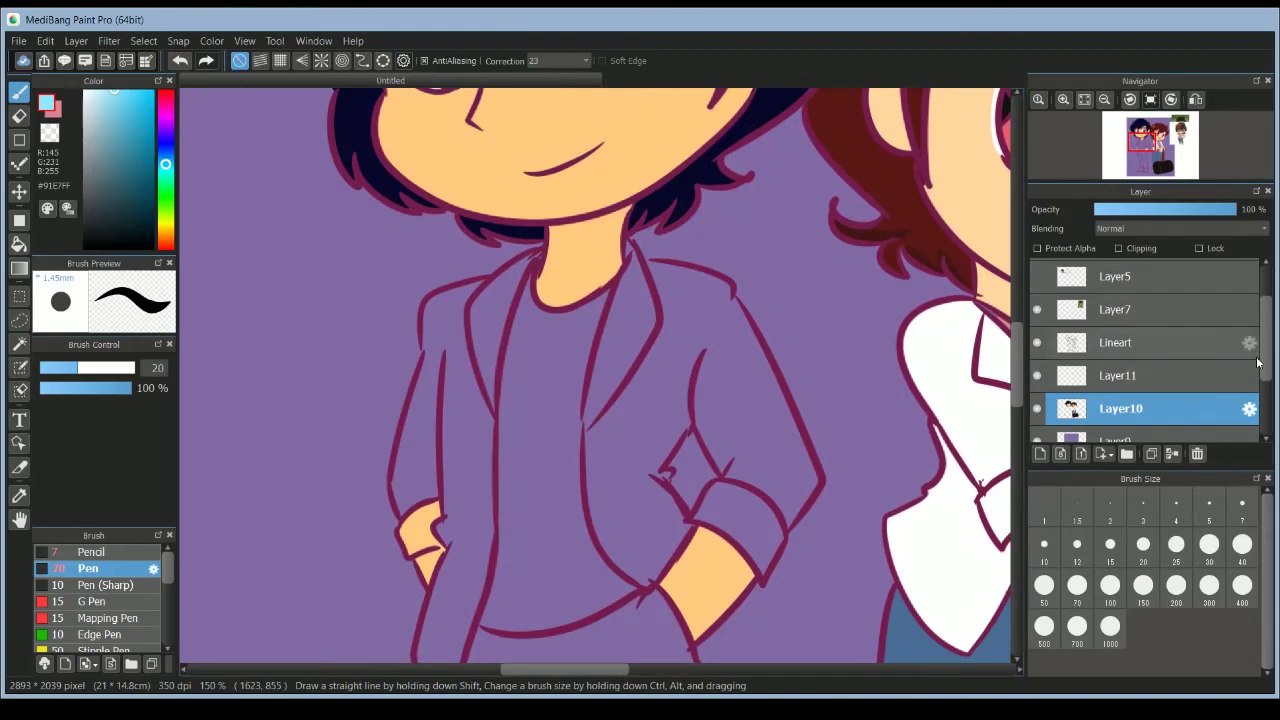
Show the boy's reference figure on Layer3, sample its jacket blue #B3CDEE and make Layer10 active.
scroll(1040, 300, "up", 2)
left_click(1037, 308)
left_click(1100, 100)
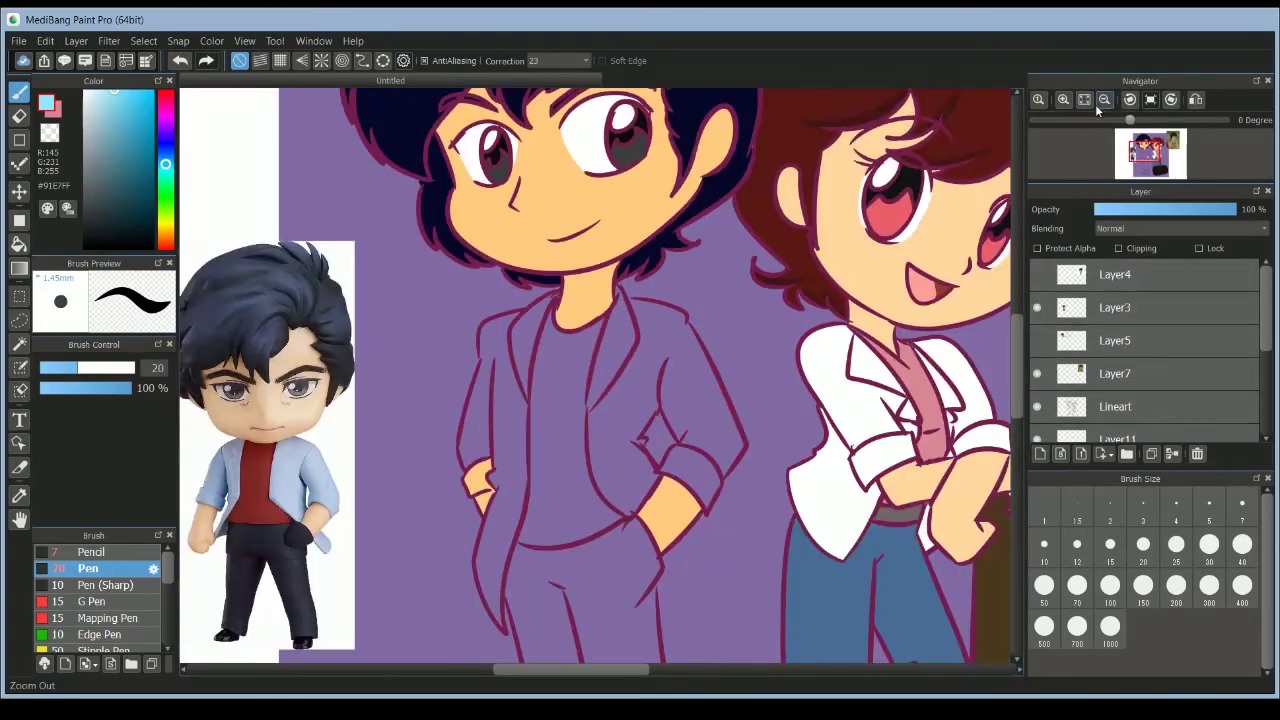
left_click(286, 478, "alt")
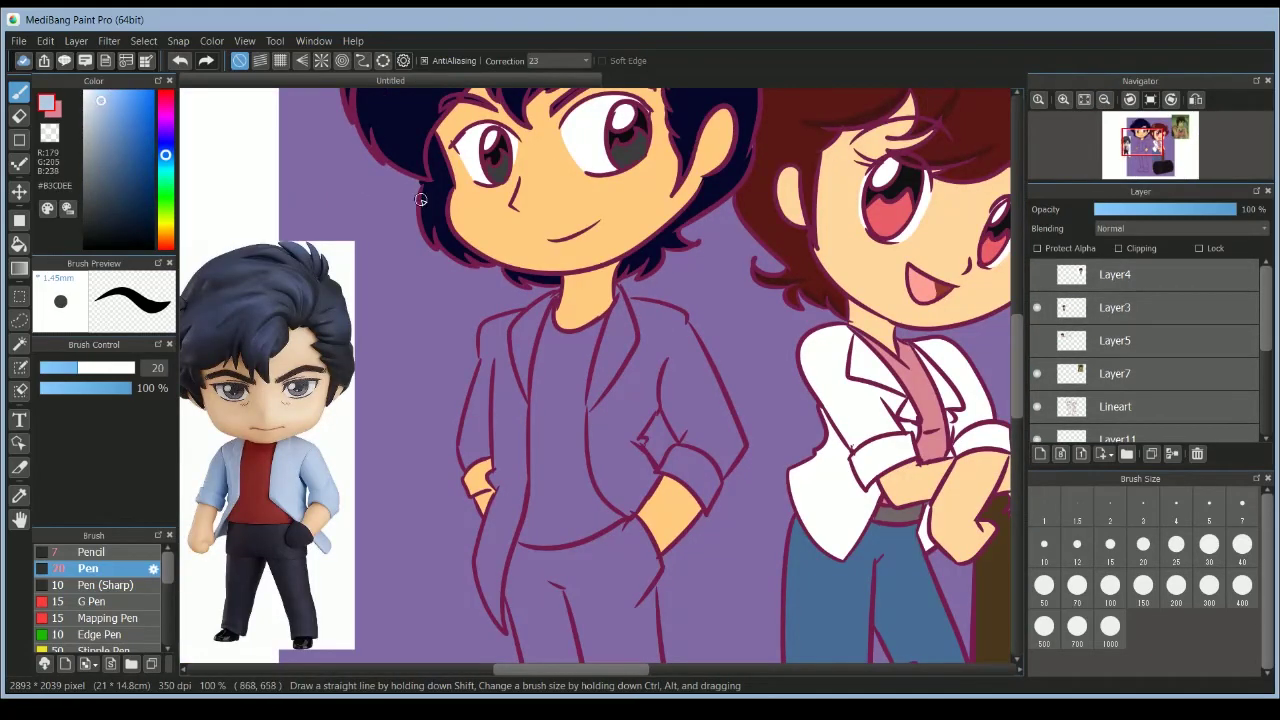
scroll(1160, 360, "down", 4)
left_click(1171, 360)
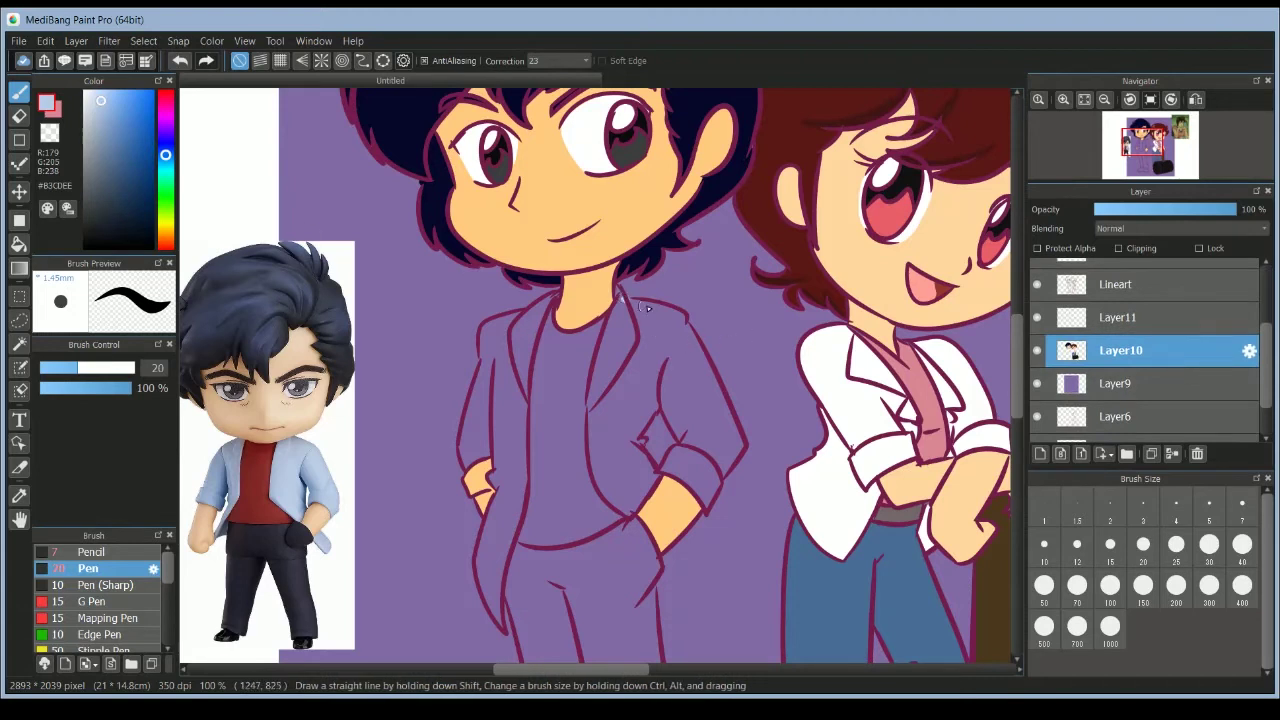
Fill the body, lapels, sleeves and cuffs of the boy's jacket with #B3CDEE, painting over the gap near the collar.
left_click_drag(626, 298, 646, 305)
key("g")
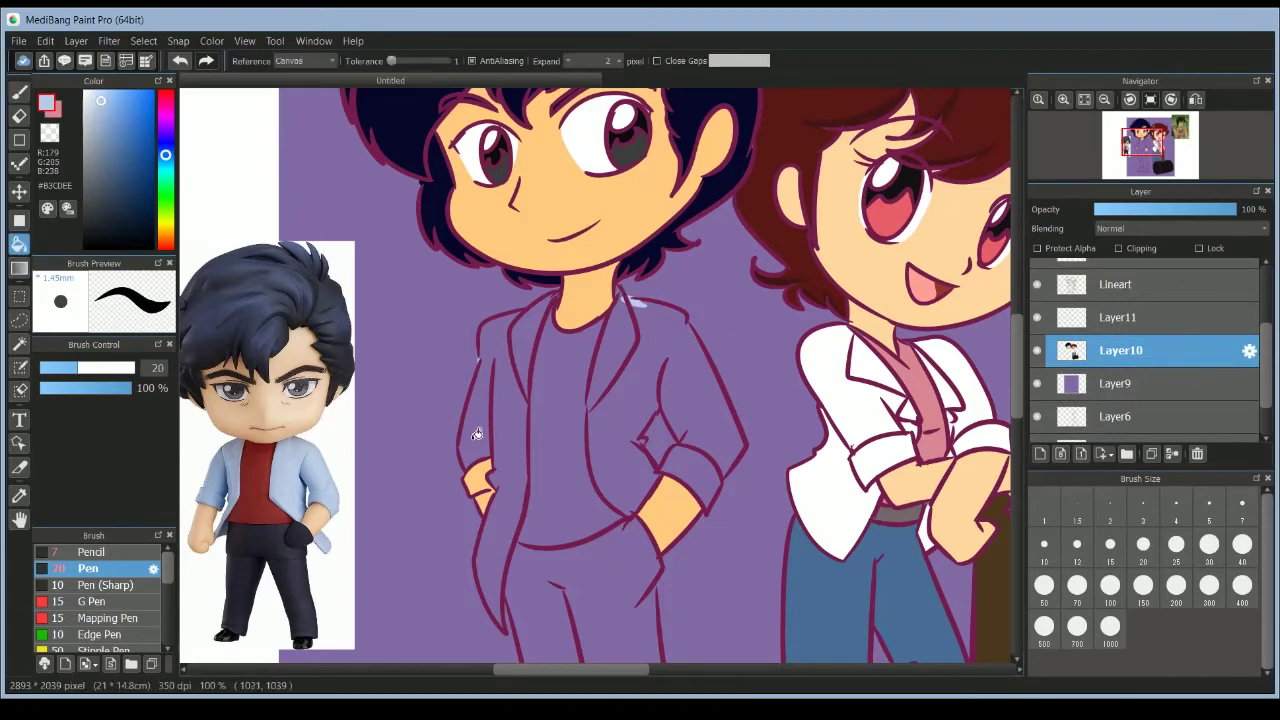
left_click(510, 431)
left_click(609, 422)
left_click(602, 363)
left_click(527, 337)
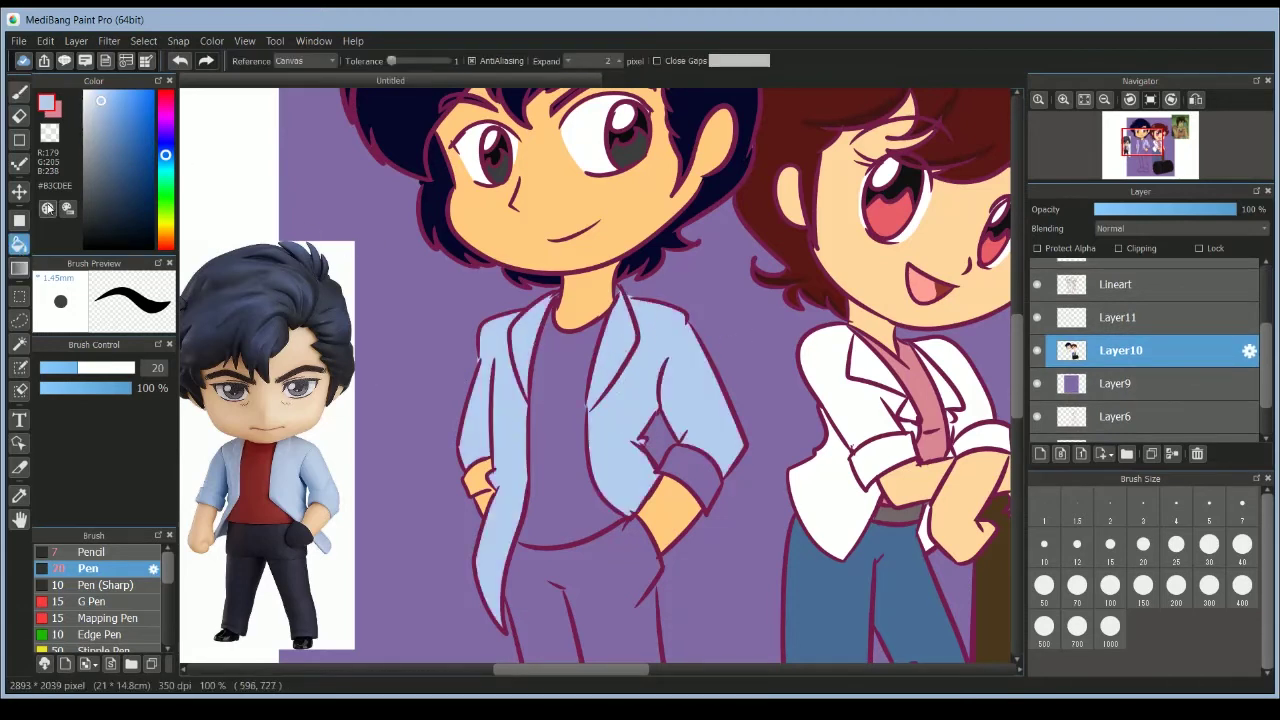
key("p")
key("g")
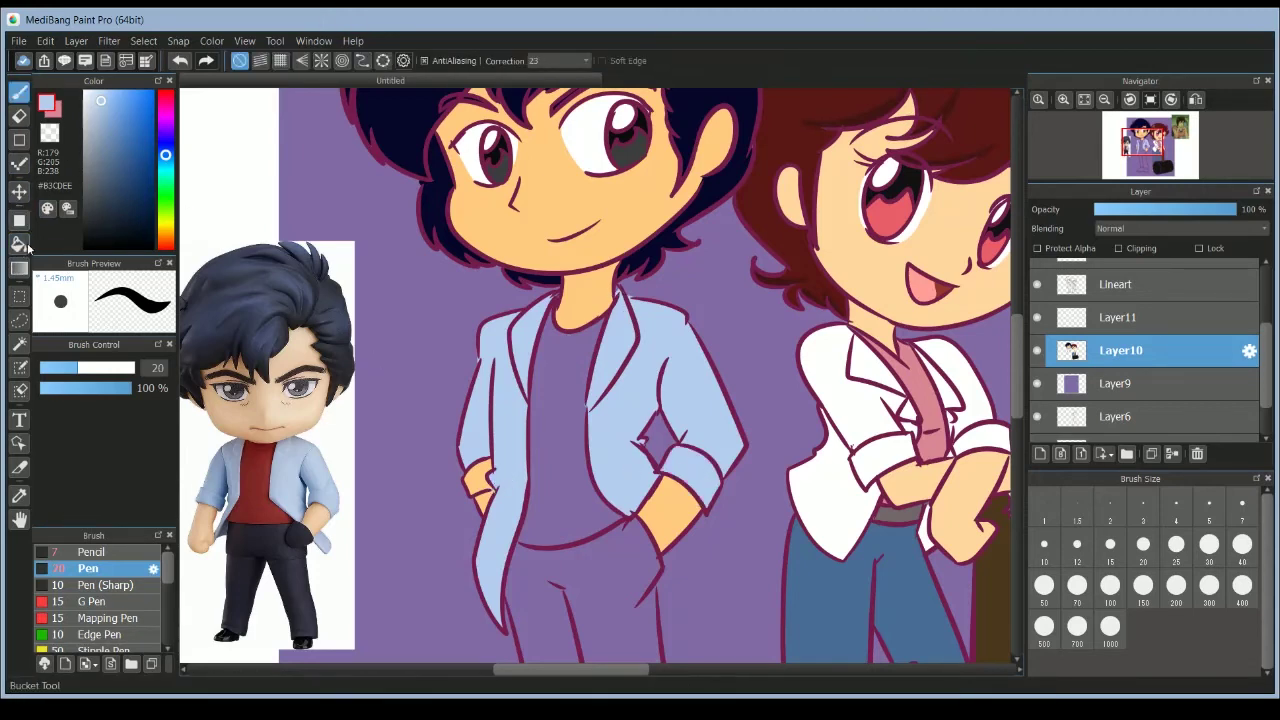
Sample the red of the reference figure's shirt, adjust it to #961A1A and fill the boy's shirt.
left_click(266, 470, "alt")
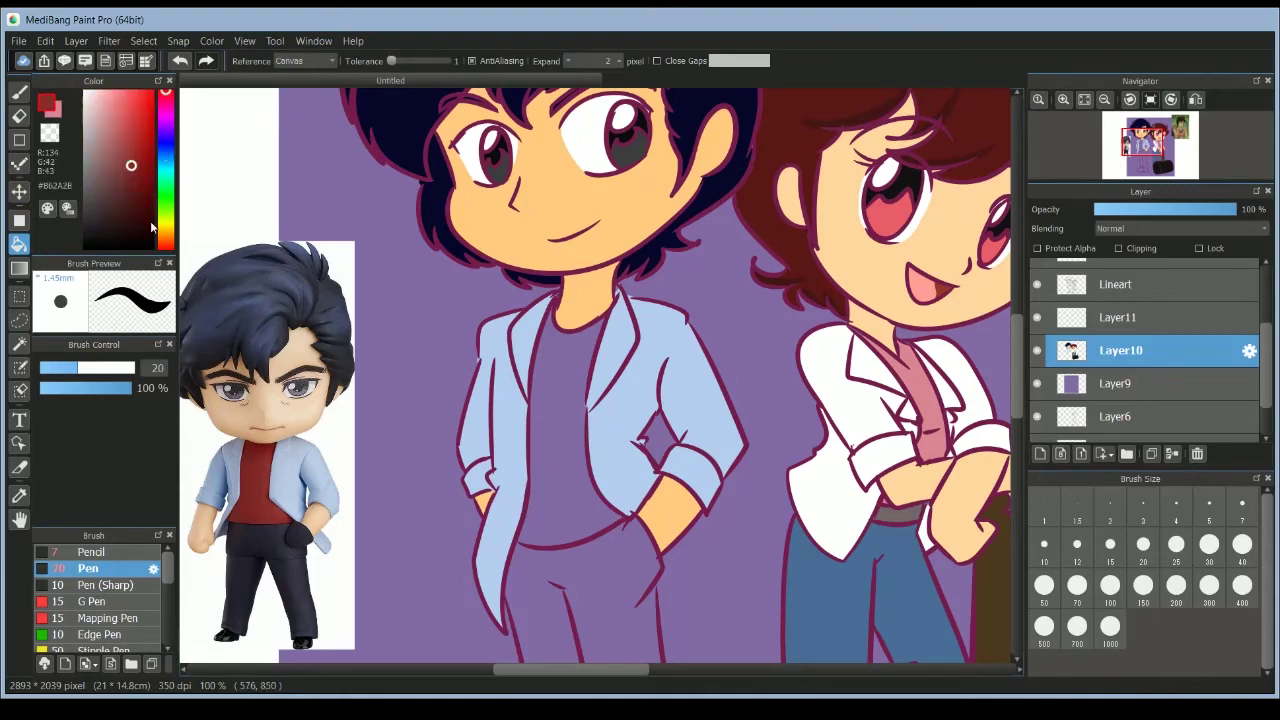
left_click(575, 402)
left_click(142, 157)
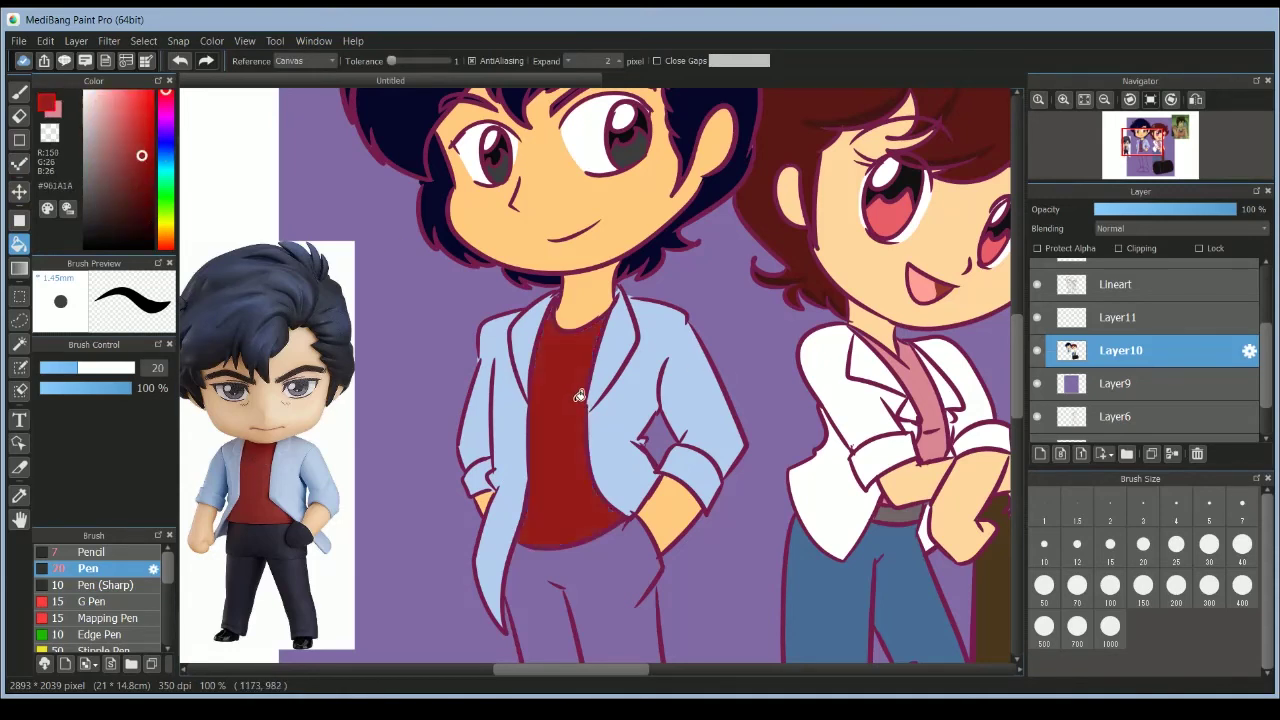
Fill both legs of the boy's trousers with a dark navy based on the reference figure's trousers.
scroll(1011, 357, "down", 5)
left_click(305, 186, "alt")
left_click(585, 315)
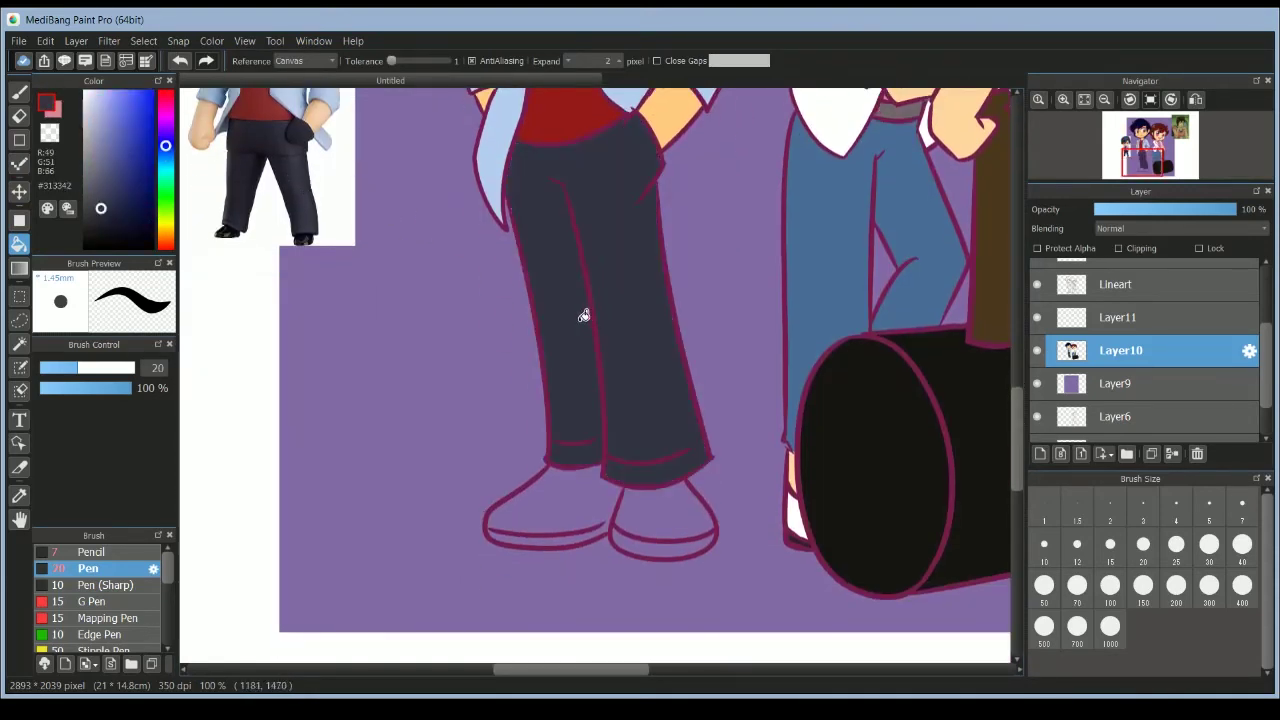
left_click(104, 211)
Mix the near-black #1E1E1E and fill both of the boy's shoes and their soles with it.
left_click(84, 231)
left_click(545, 485)
left_click(671, 506)
left_click(676, 548)
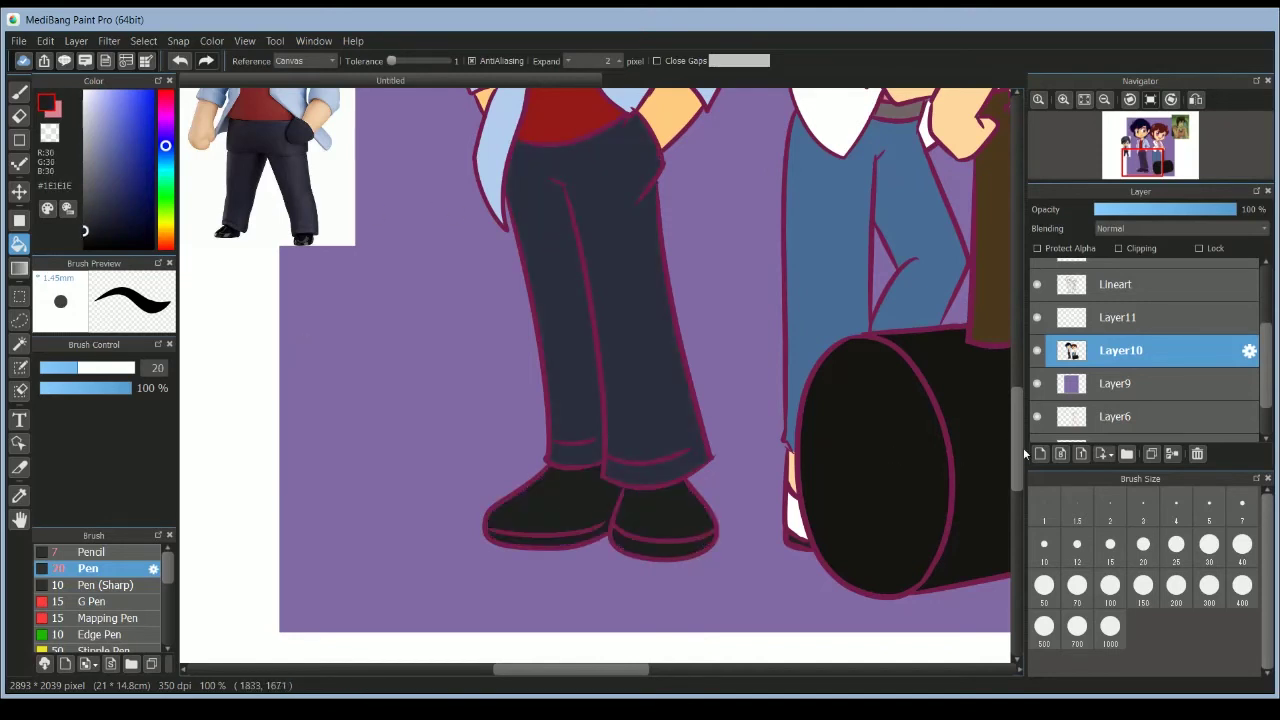
Outline the jacket tail below the boy's bent forearm on the Lineart layer with a 15 px Pen in #751B4B.
scroll(1010, 447, "up", 5)
left_click(1117, 284)
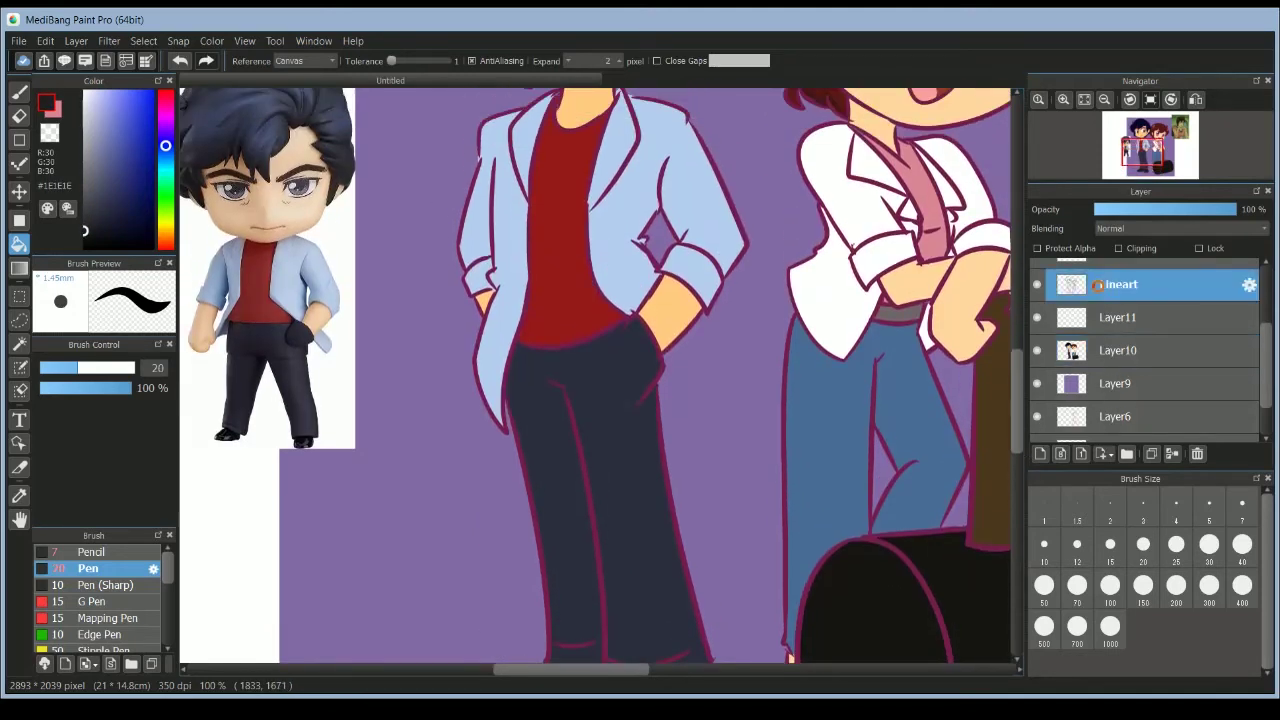
right_click(713, 306)
right_click(710, 306)
key("b")
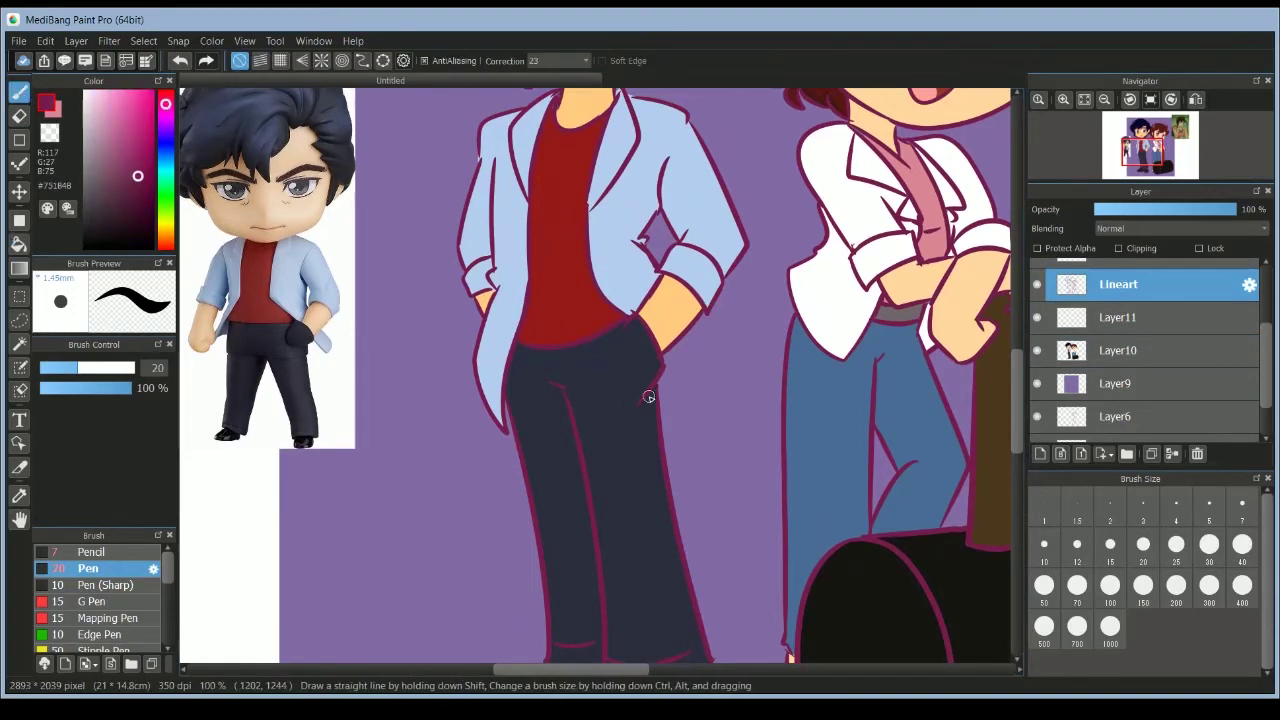
left_click_drag(698, 320, 729, 368)
left_click(1108, 549)
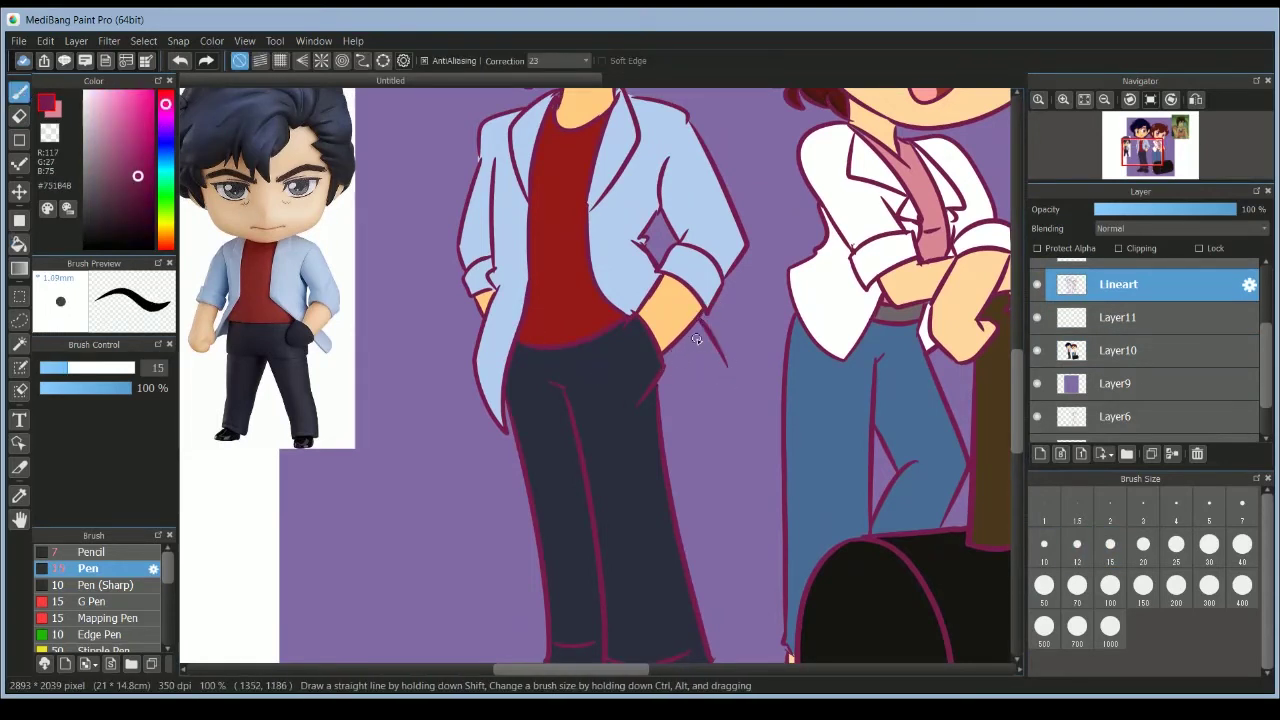
key("ctrl+z")
left_click_drag(702, 317, 738, 370)
key("ctrl+z")
mouse_move(703, 317)
left_mouse_down()
mouse_move(680, 364)
mouse_move(664, 355)
mouse_move(705, 394)
mouse_move(706, 323)
mouse_move(730, 364)
left_mouse_up()
mouse_move(702, 314)
left_mouse_down()
mouse_move(729, 365)
mouse_move(709, 359)
mouse_move(684, 393)
mouse_move(709, 338)
mouse_move(698, 322)
mouse_move(714, 360)
left_mouse_up()
key("ctrl+z")
key("ctrl+z")
key("ctrl+z")
key("ctrl+z")
Fill the jacket tail below the boy's forearm with the jacket blue #B3CDEE on Layer10.
left_click(1122, 355)
right_click(606, 272)
left_click(19, 244)
left_click(688, 358)
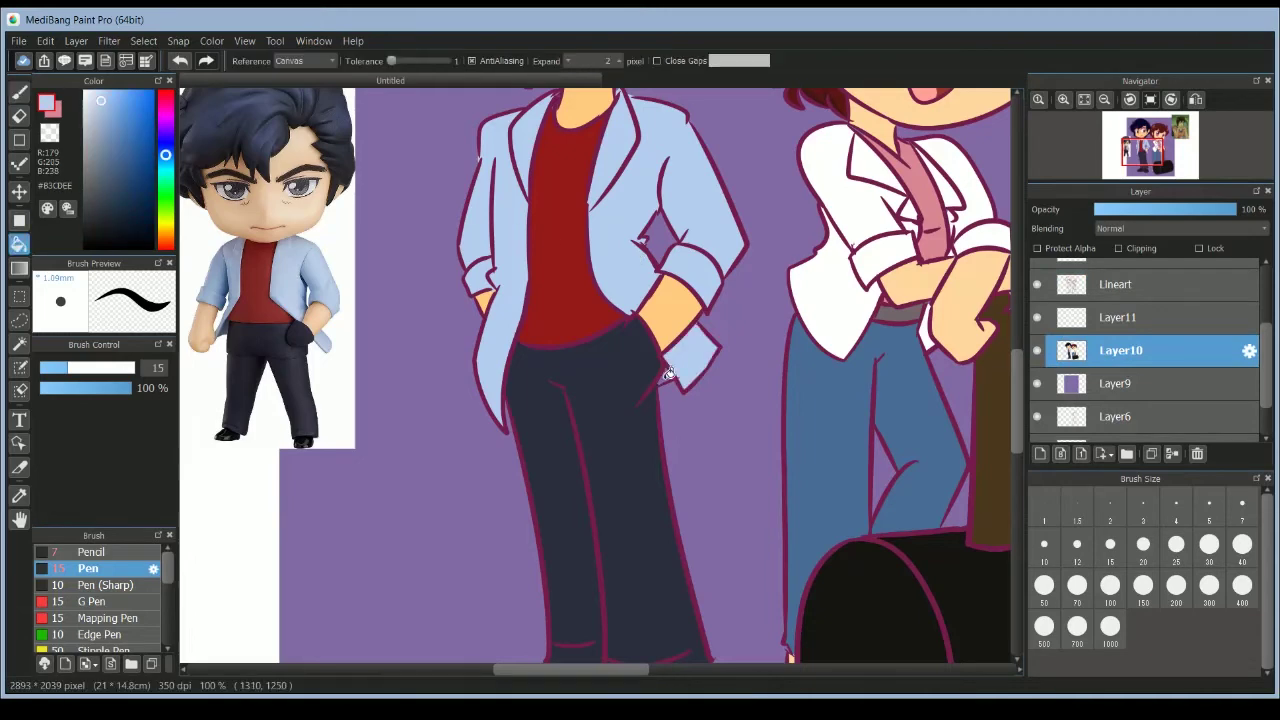
Try refilling the boy's hair with the greyer dark tone #191925, and undo the fills.
left_click_drag(1014, 358, 1022, 310)
right_click(459, 176)
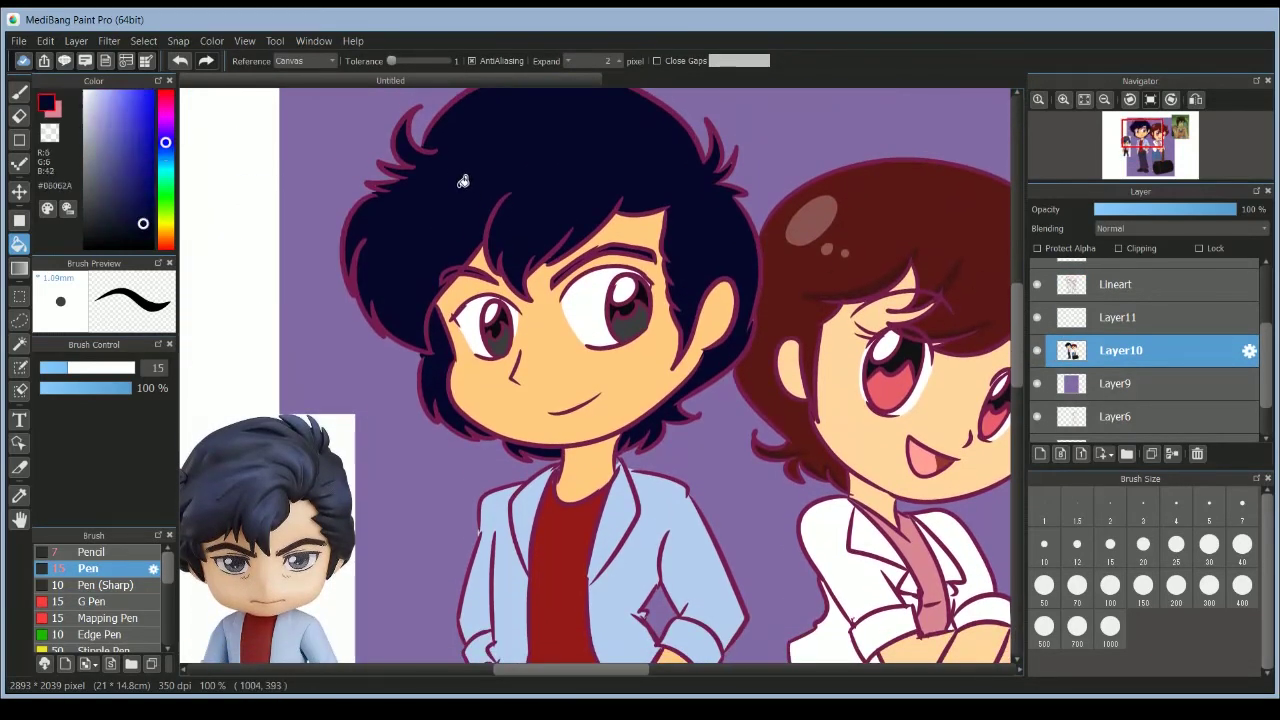
left_click_drag(140, 215, 111, 215)
left_click(423, 205)
left_click(405, 292)
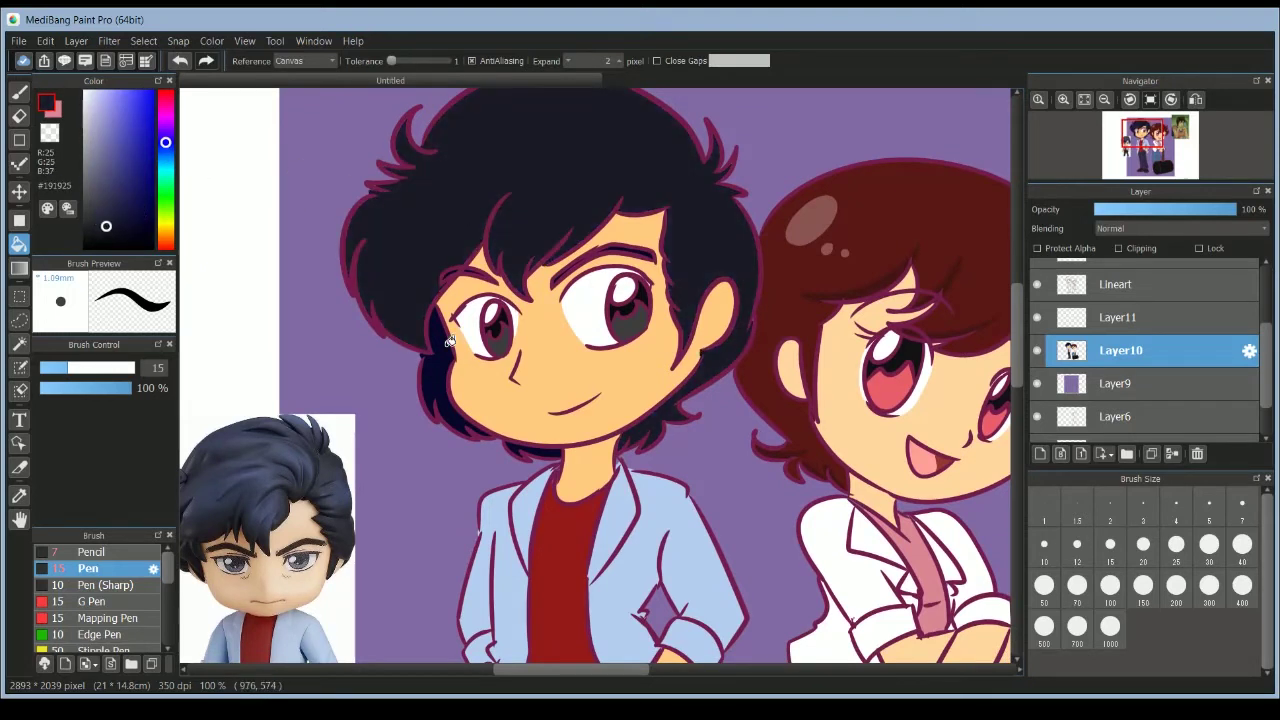
left_click(438, 383)
left_click(538, 451)
key("ctrl+z")
key("ctrl+z")
key("ctrl+z")
key("ctrl+z")
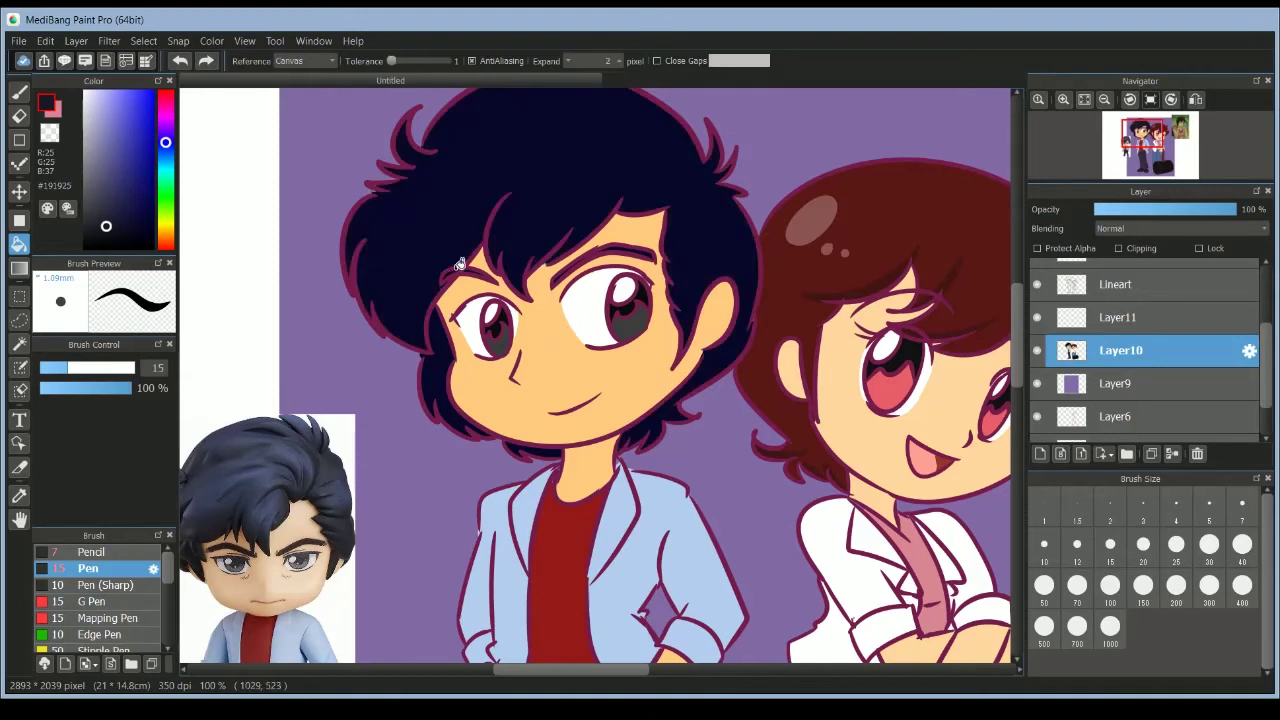
Add a new layer directly above Layer10 and set the Pen to 30 px in black #000000.
left_click_drag(143, 222, 136, 234)
left_click(19, 92)
left_click(1143, 546)
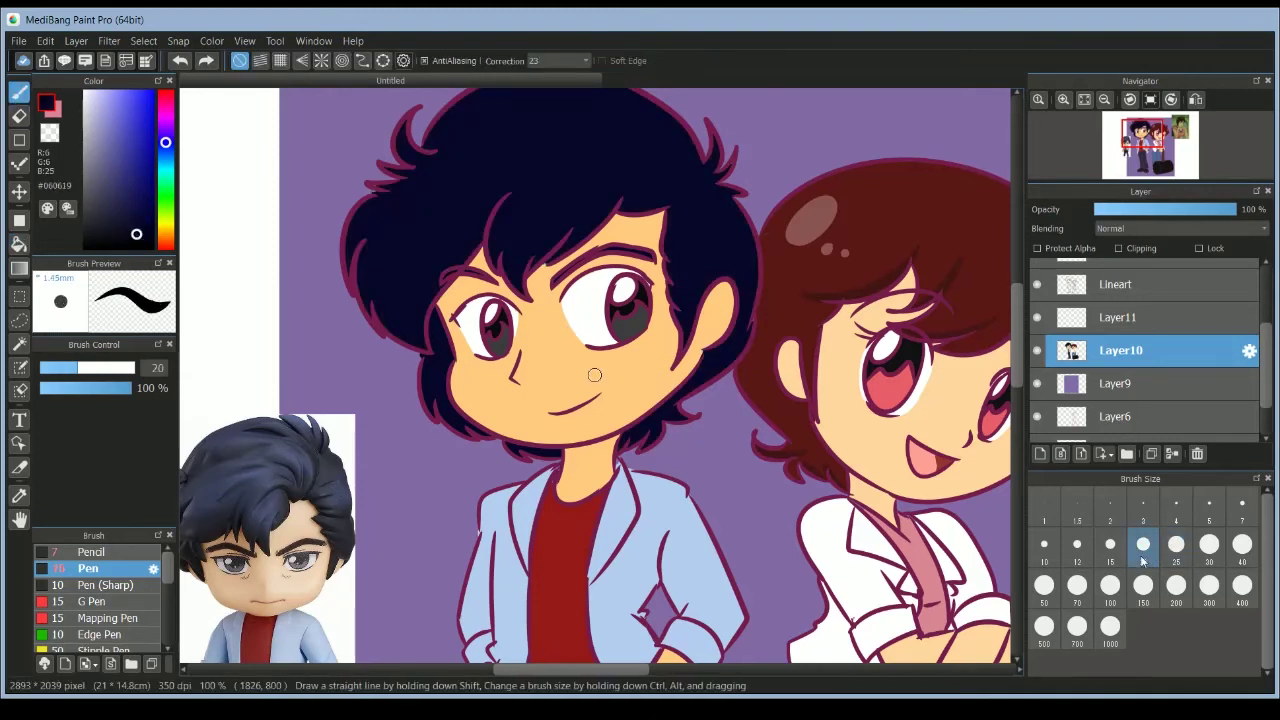
left_click(1040, 454)
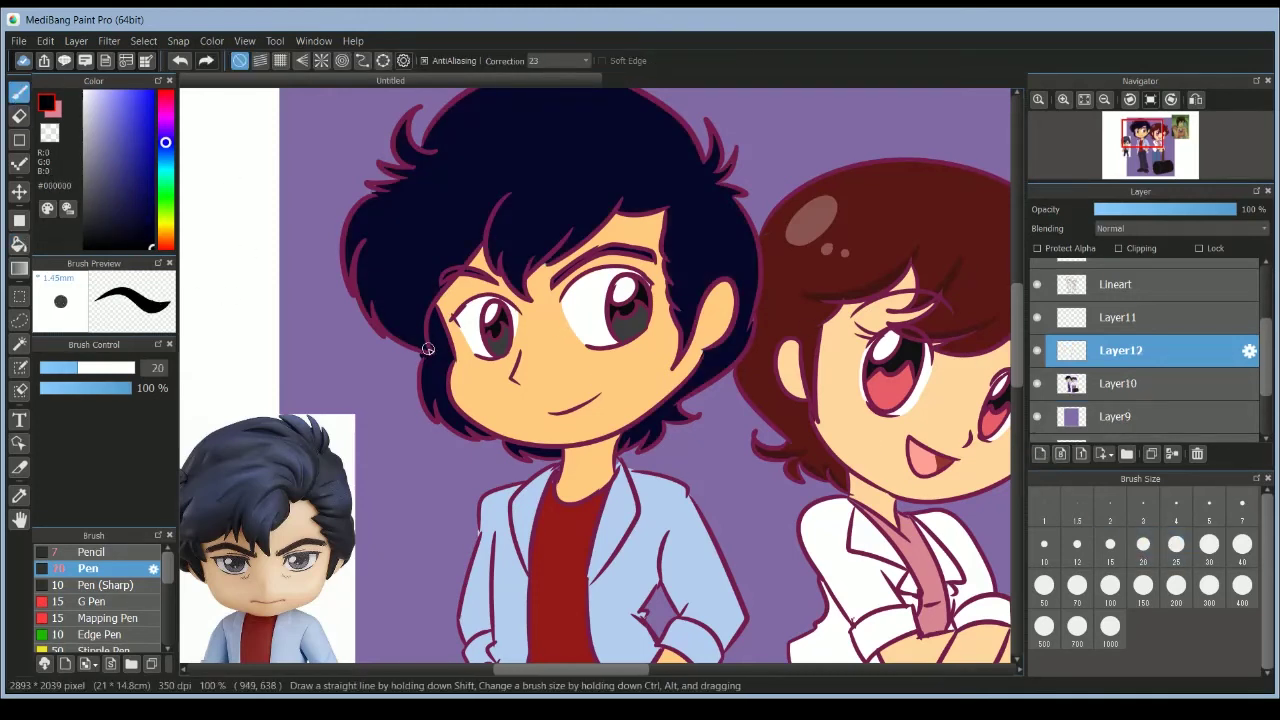
left_click(1209, 544)
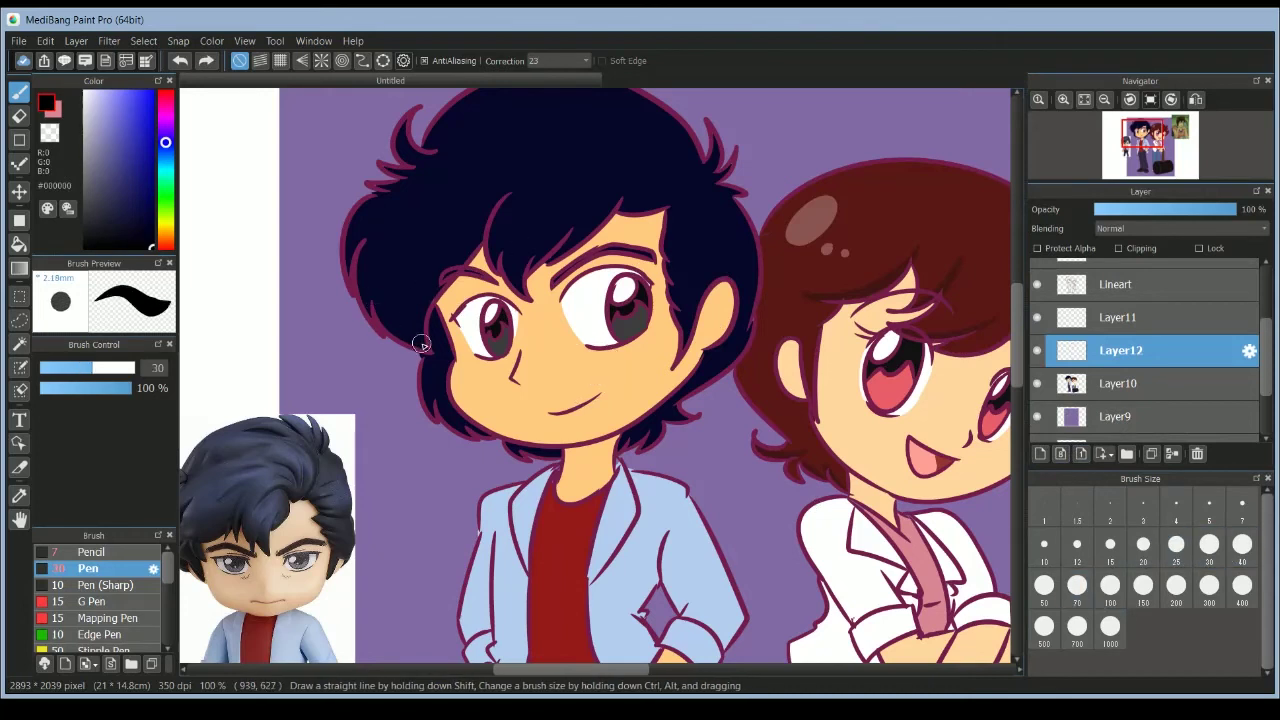
Paint black shadow strokes along the strands of the boy's fringe and hair on the new layer.
left_click_drag(532, 181, 501, 268)
mouse_move(548, 204)
left_mouse_down()
mouse_move(521, 285)
mouse_move(526, 216)
mouse_move(547, 264)
left_mouse_up()
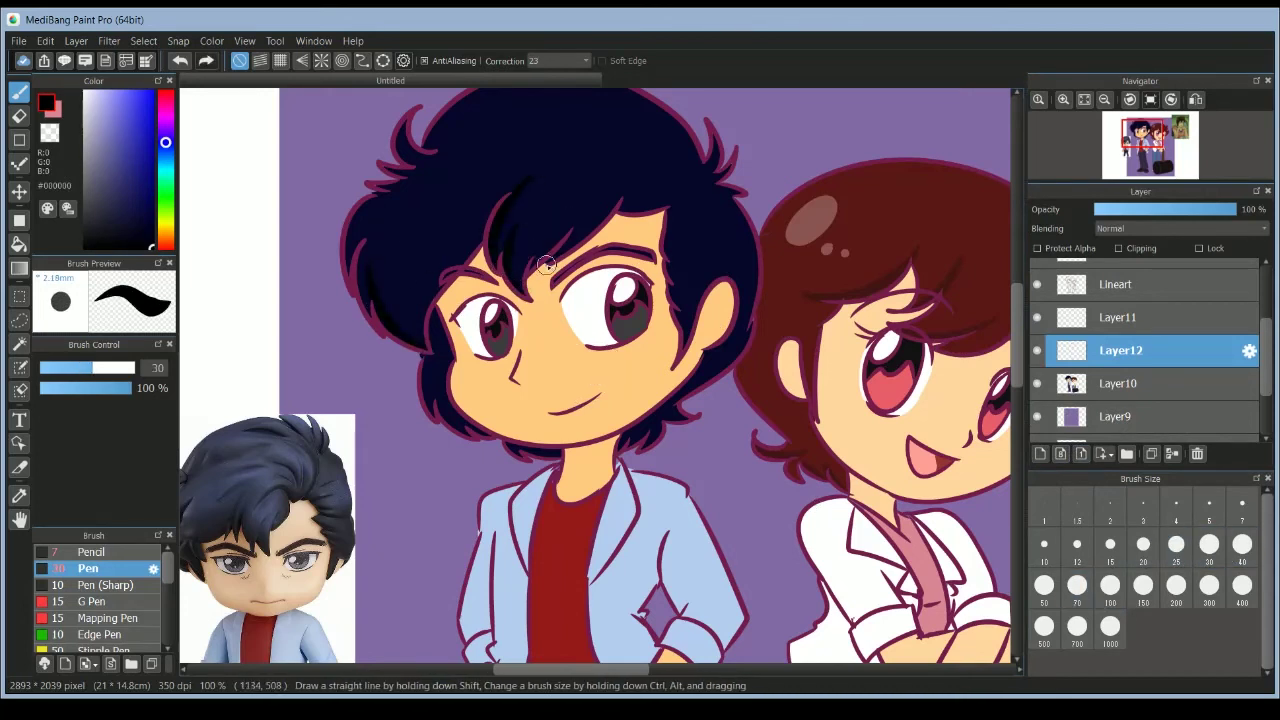
mouse_move(594, 196)
left_mouse_down()
mouse_move(579, 252)
mouse_move(556, 260)
left_mouse_up()
left_click_drag(638, 150, 617, 208)
mouse_move(690, 195)
left_mouse_down()
mouse_move(630, 211)
mouse_move(676, 246)
mouse_move(687, 285)
left_mouse_up()
key("ctrl+z")
Lower the shading layer's opacity to 25 % and paint the shadow under the boy's fringe across the forehead.
left_click_drag(596, 244, 616, 213)
left_click_drag(1167, 211, 1129, 211)
left_click_drag(613, 221, 662, 215)
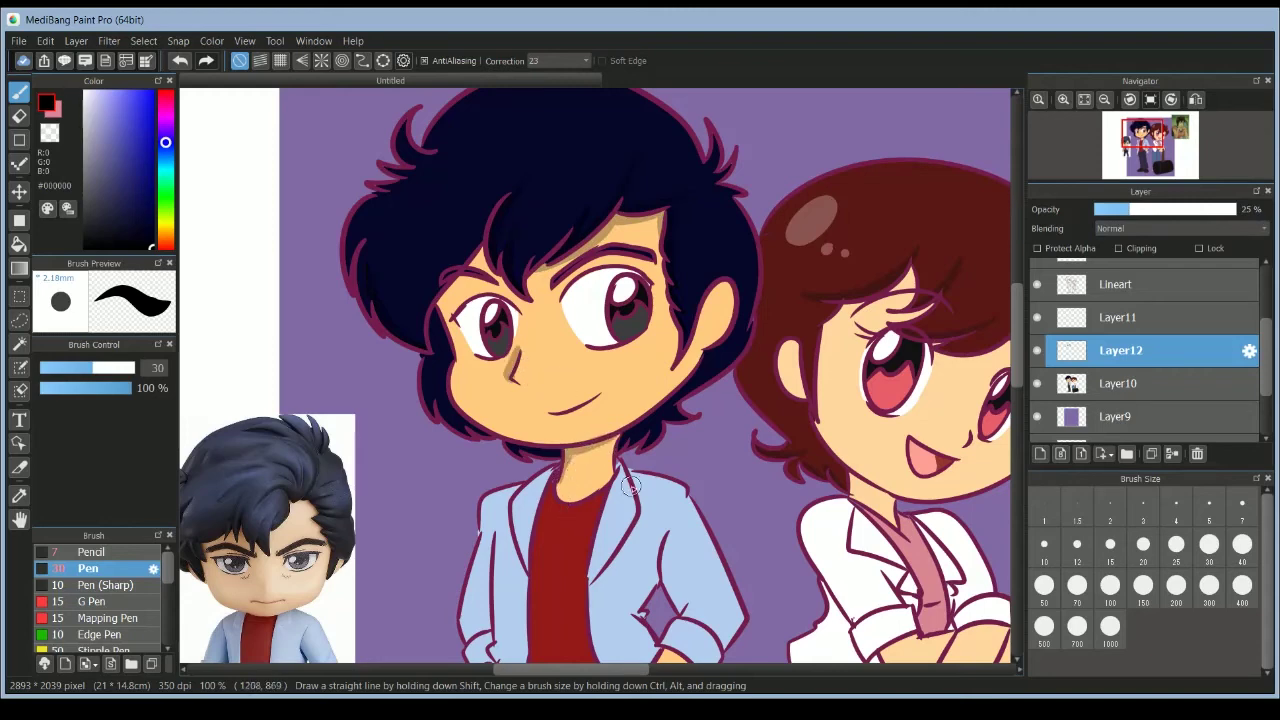
Shade the folds of the boy's red shirt and the jacket under its lapels and along the front opening.
scroll(631, 487, "down", 5)
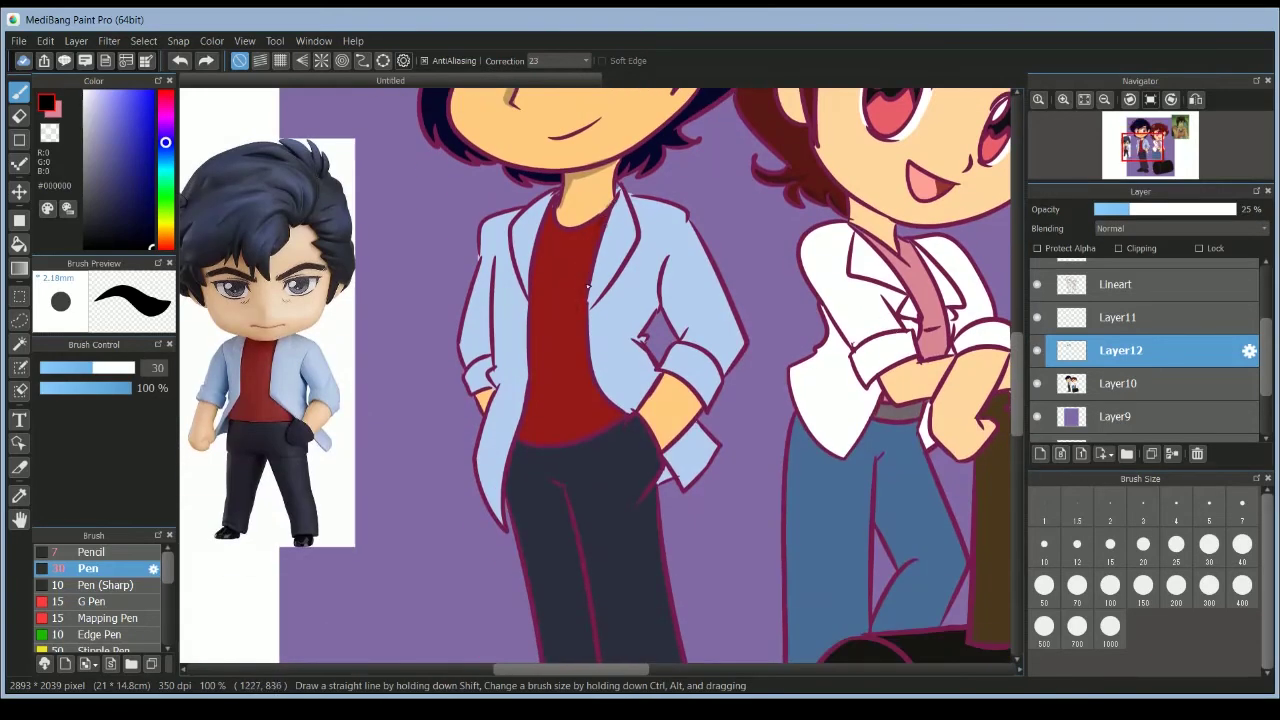
mouse_move(603, 232)
left_mouse_down()
mouse_move(588, 287)
mouse_move(612, 388)
left_mouse_up()
key("ctrl+z")
left_click_drag(615, 200, 588, 320)
key("ctrl+z")
mouse_move(603, 228)
left_mouse_down()
mouse_move(582, 313)
mouse_move(615, 408)
left_mouse_up()
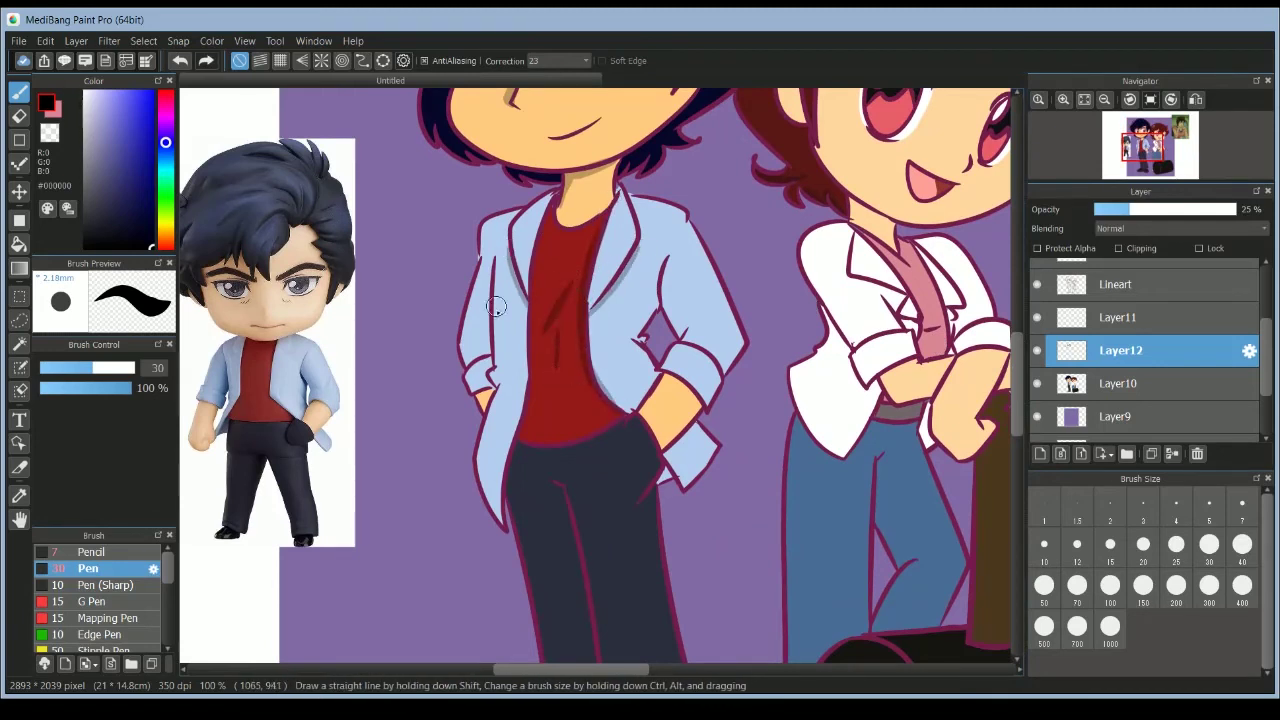
Shade the boy's jacket sleeves along the inner seams and around the bent elbow gap.
left_click_drag(487, 264, 490, 404)
mouse_move(670, 252)
left_mouse_down()
mouse_move(660, 306)
mouse_move(626, 356)
left_mouse_up()
left_click_drag(692, 328, 668, 360)
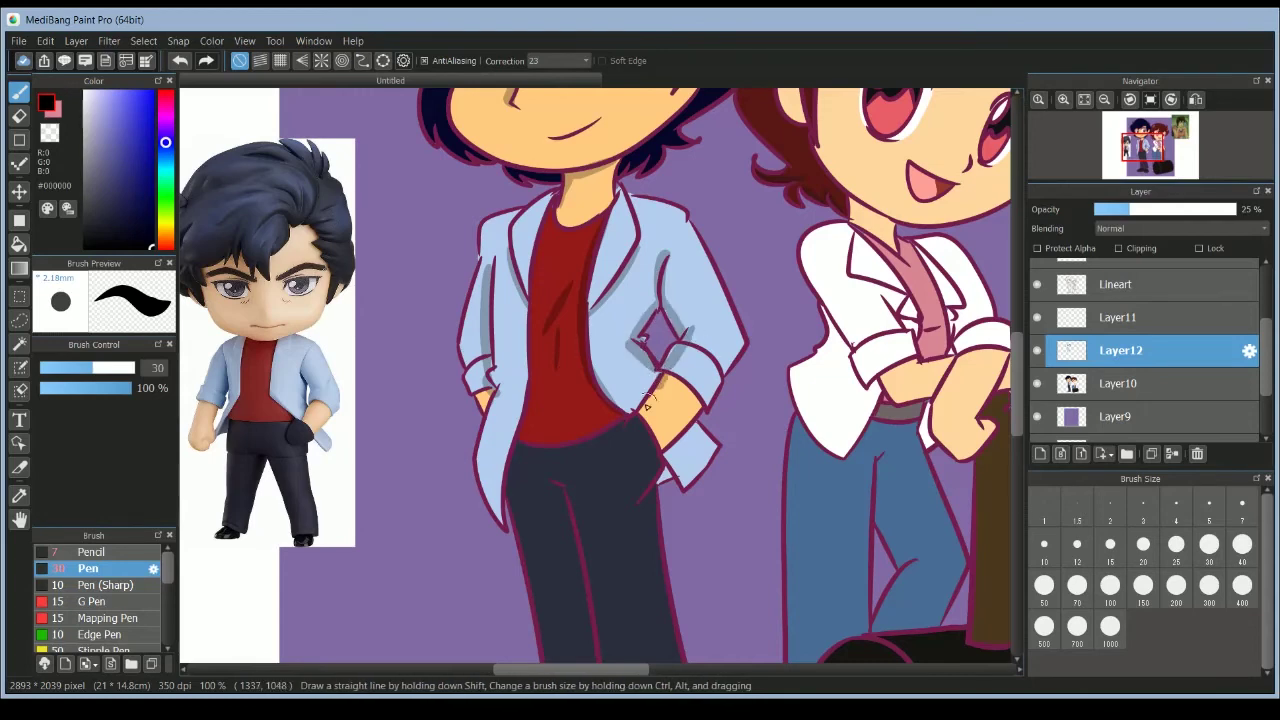
Shade the boy's trousers along the inner leg and beneath the shirt hem at the waist.
scroll(560, 307, "down", 3)
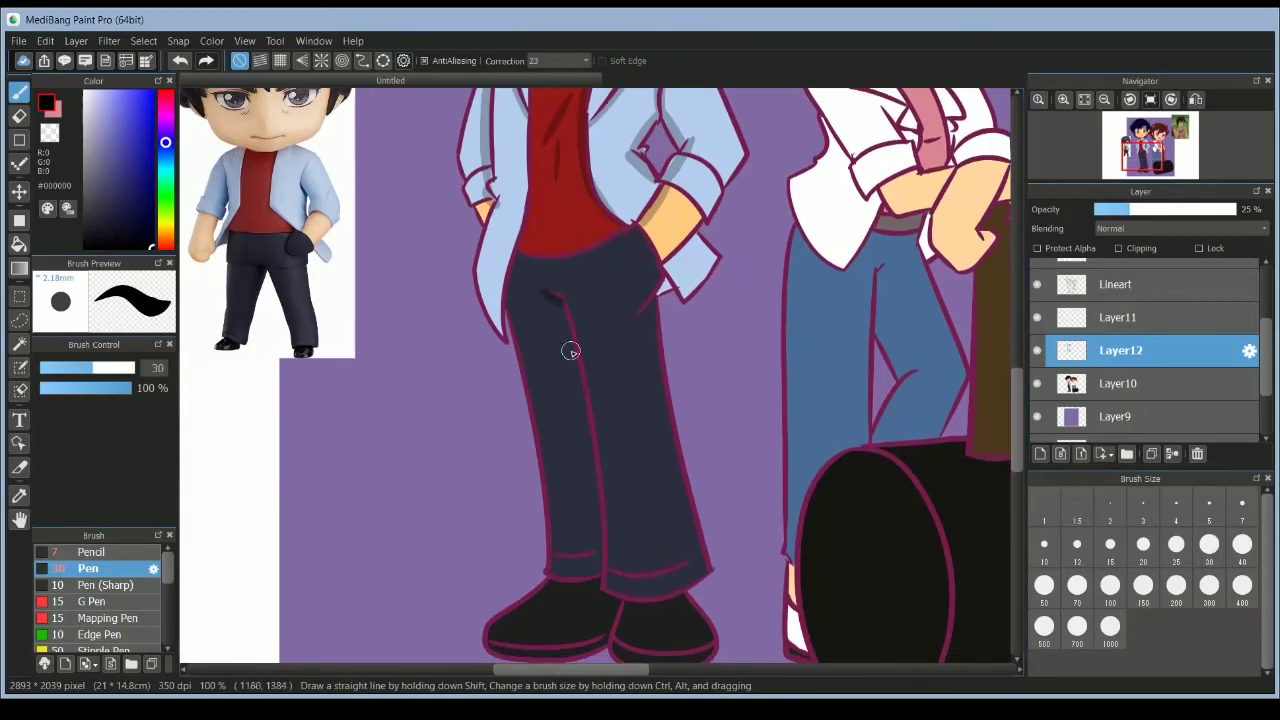
left_click_drag(558, 306, 598, 545)
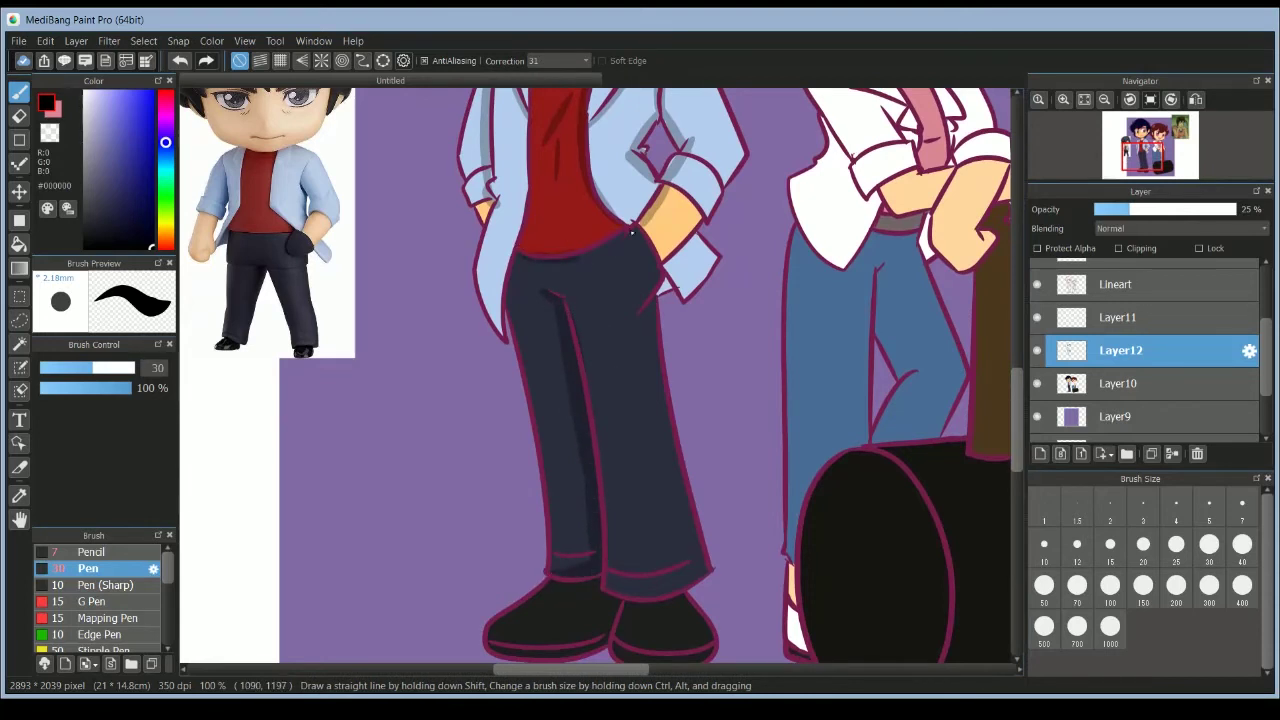
key("ctrl+z")
left_click_drag(514, 264, 622, 227)
Paint shadows along the upper edge of the whites of both of the boy's eyes.
scroll(630, 240, "up", 5)
mouse_move(560, 289)
left_mouse_down()
mouse_move(647, 259)
mouse_move(579, 280)
mouse_move(592, 264)
mouse_move(611, 262)
mouse_move(576, 270)
mouse_move(597, 276)
mouse_move(578, 283)
mouse_move(593, 262)
mouse_move(646, 270)
mouse_move(608, 263)
mouse_move(563, 294)
mouse_move(633, 266)
left_mouse_up()
key("ctrl+z")
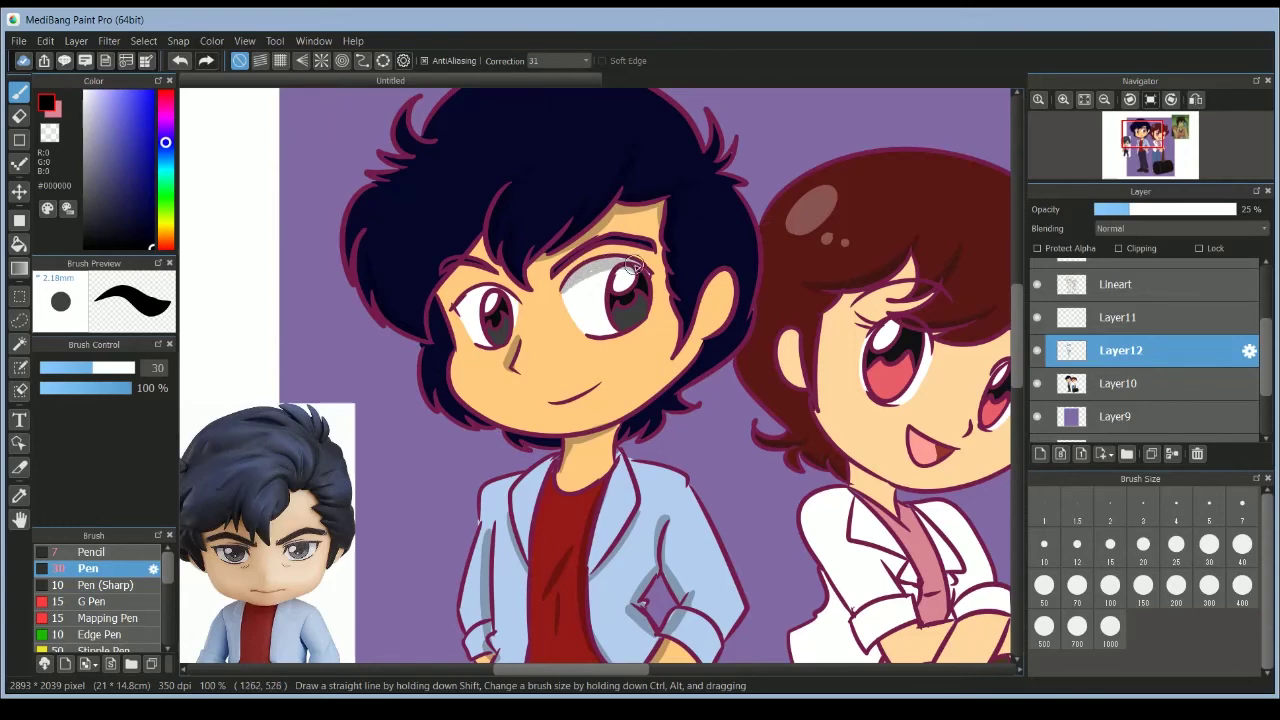
mouse_move(460, 310)
left_mouse_down()
mouse_move(502, 295)
mouse_move(484, 289)
left_mouse_up()
Shade the girl's face along the hair beside her ear, and the collar and front of her white jacket.
left_click_drag(616, 670, 677, 677)
mouse_move(531, 288)
left_mouse_down()
mouse_move(506, 326)
mouse_move(507, 408)
left_mouse_up()
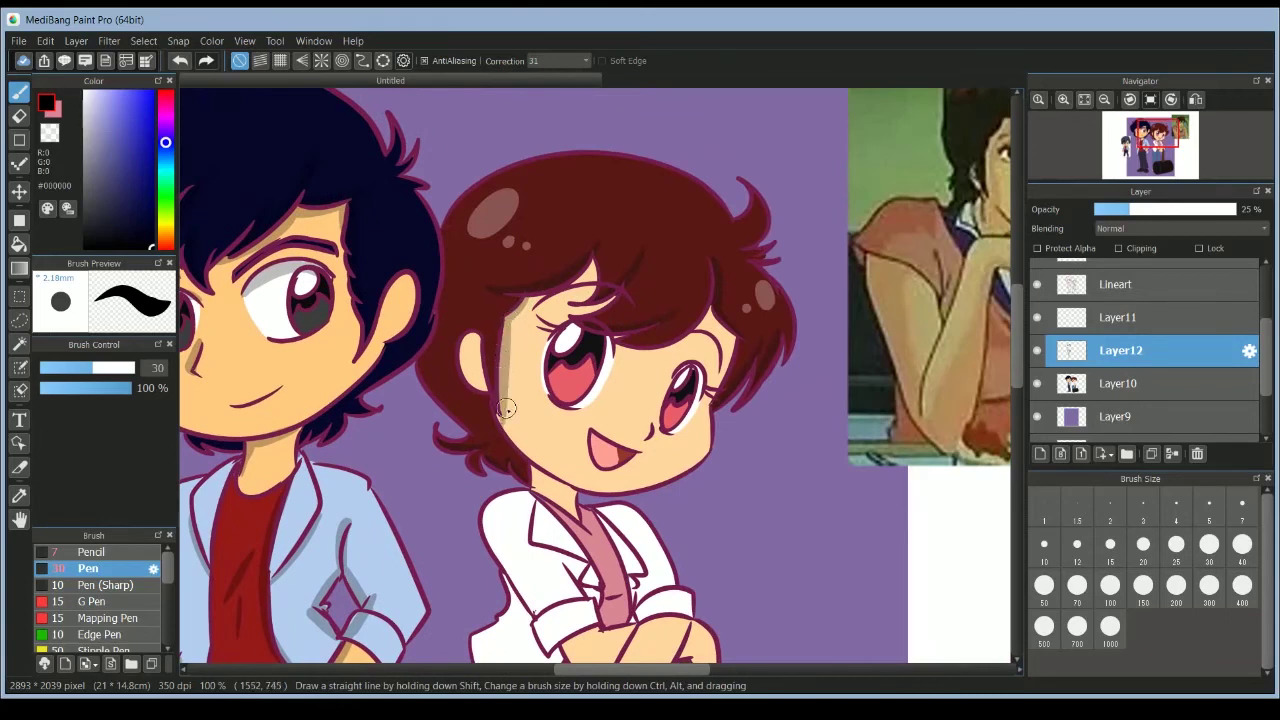
left_click_drag(577, 588, 563, 570)
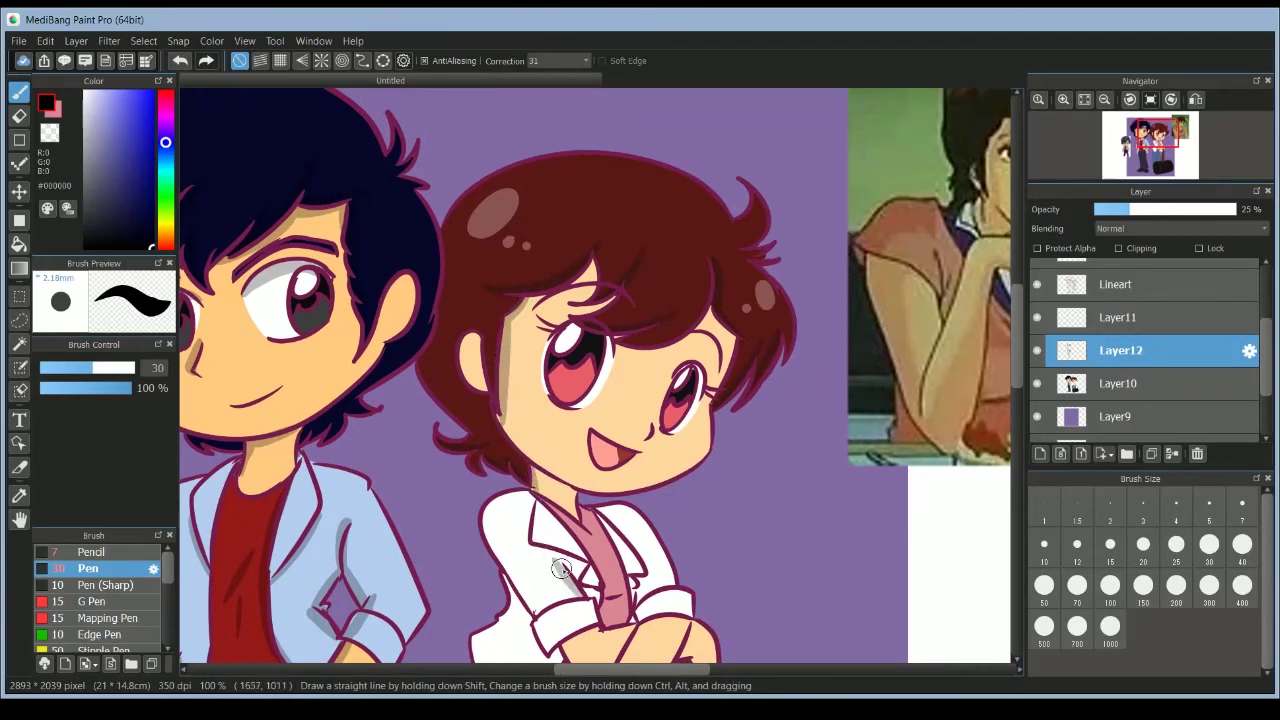
left_click_drag(537, 507, 586, 558)
scroll(787, 450, "down", 3)
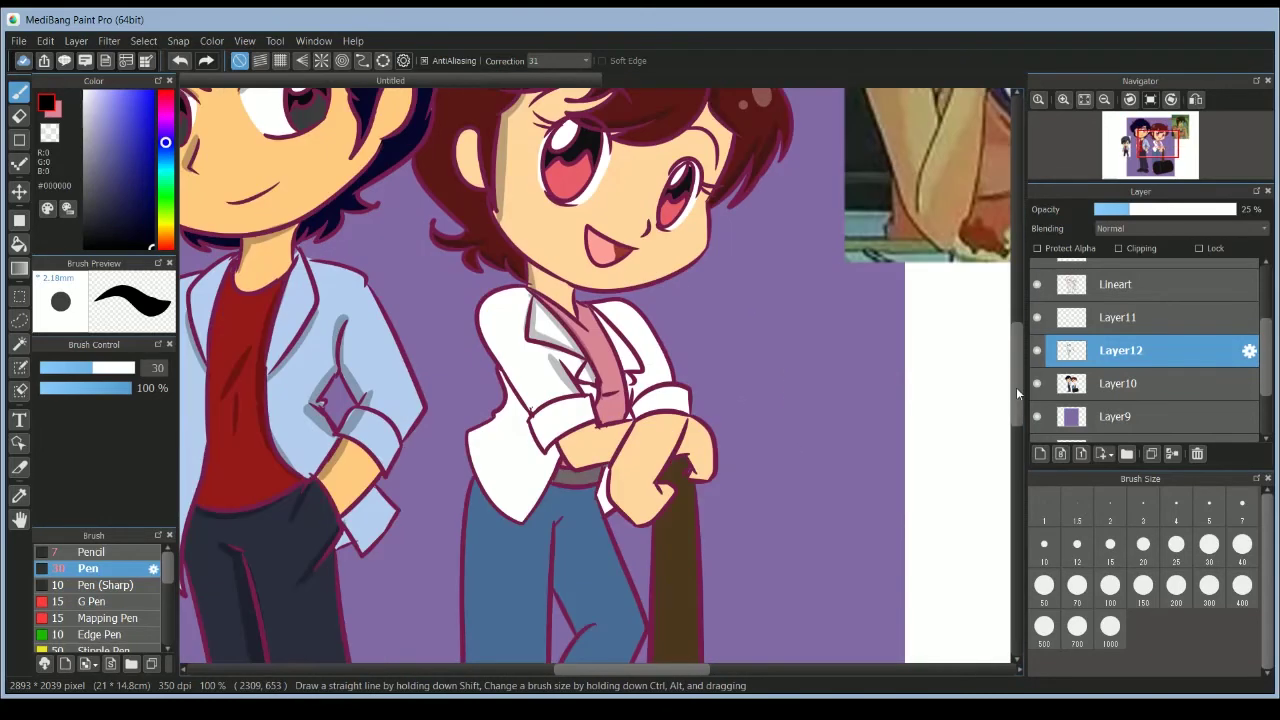
Shade the girl's jeans beneath the hem of her white jacket.
mouse_move(472, 482)
left_mouse_down()
mouse_move(543, 509)
mouse_move(559, 470)
left_mouse_up()
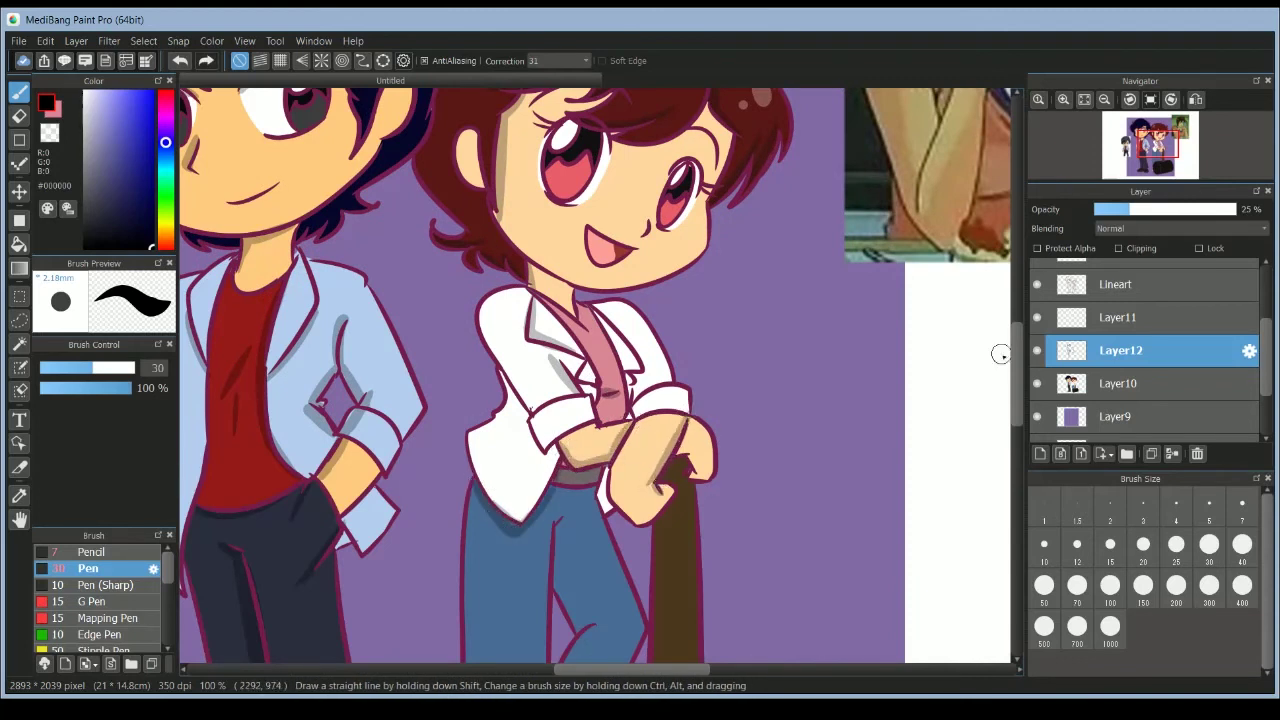
Hand-letter a large white 100 on the black hammer head on Layer10 with the canvas view rotated 180 degrees.
left_click_drag(1018, 366, 1018, 393)
left_click(1118, 384)
left_click(1130, 100)
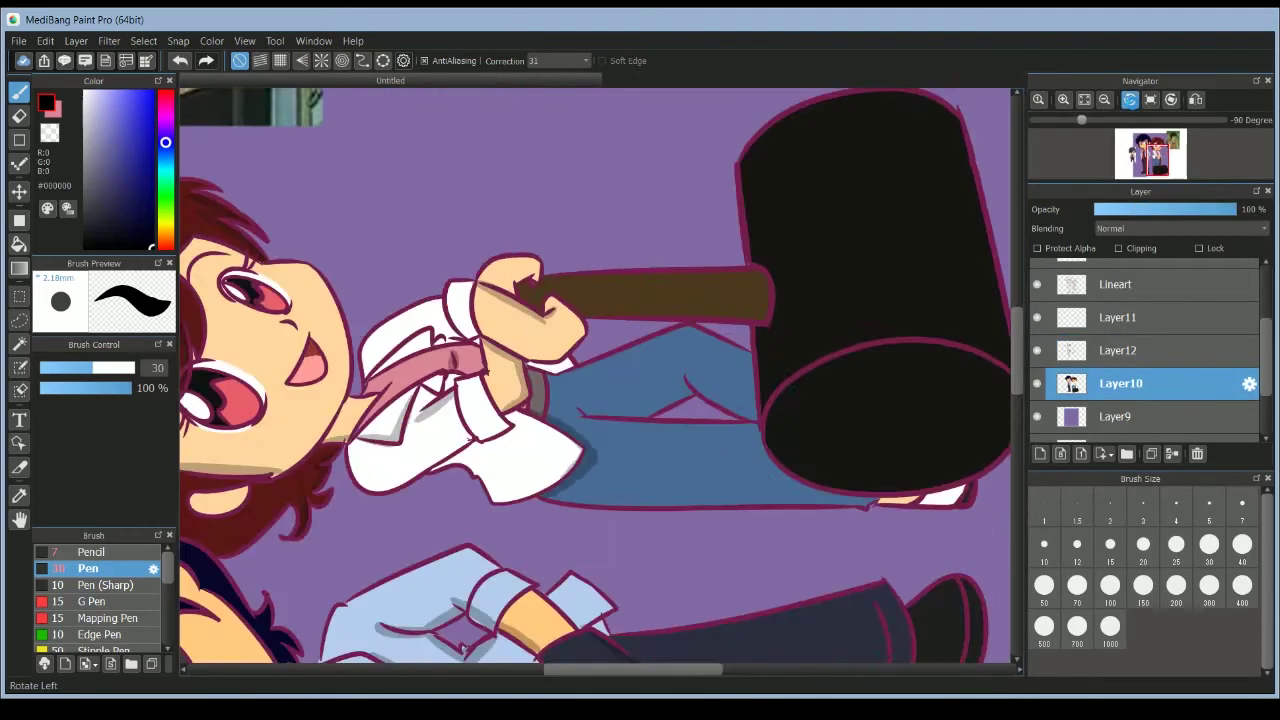
left_click(1130, 100)
scroll(1021, 339, "up", 3)
key("x")
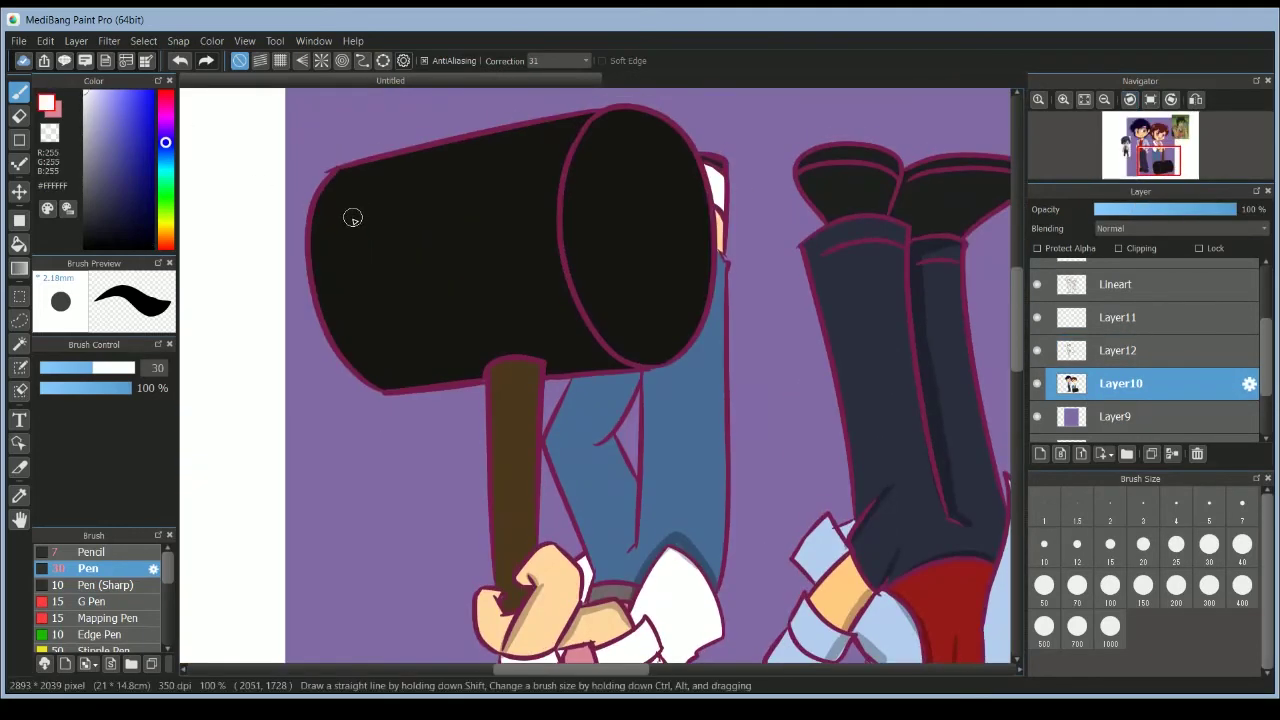
left_click_drag(350, 205, 365, 320)
left_click_drag(414, 194, 404, 222)
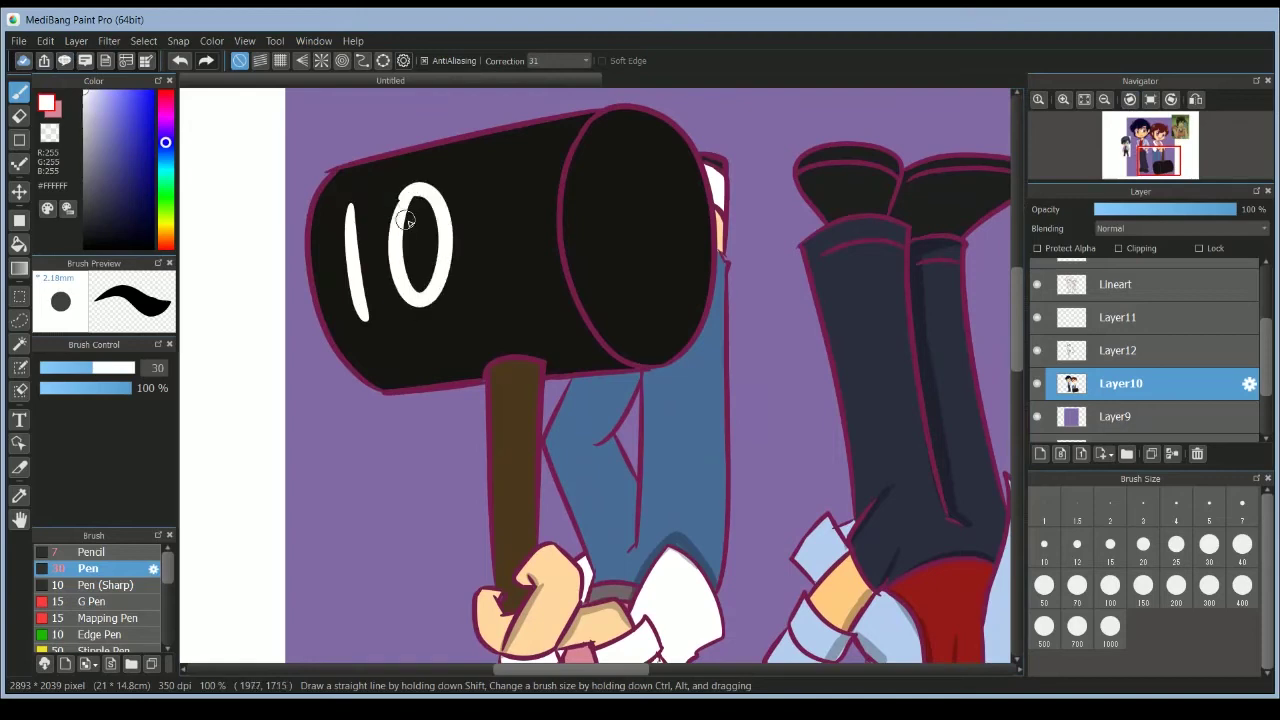
mouse_move(509, 187)
left_mouse_down()
mouse_move(507, 288)
mouse_move(500, 175)
left_mouse_up()
mouse_move(1222, 101)
left_click(1084, 100)
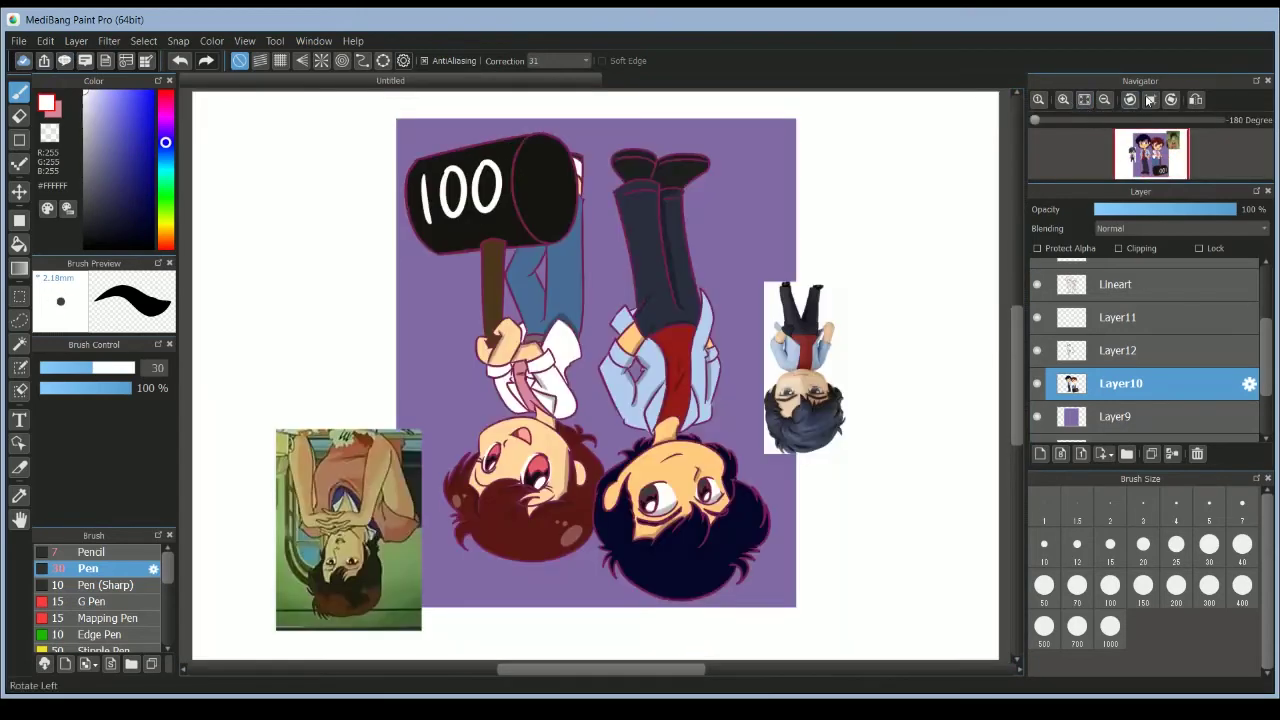
left_click(1150, 101)
scroll(1015, 316, "down", 2)
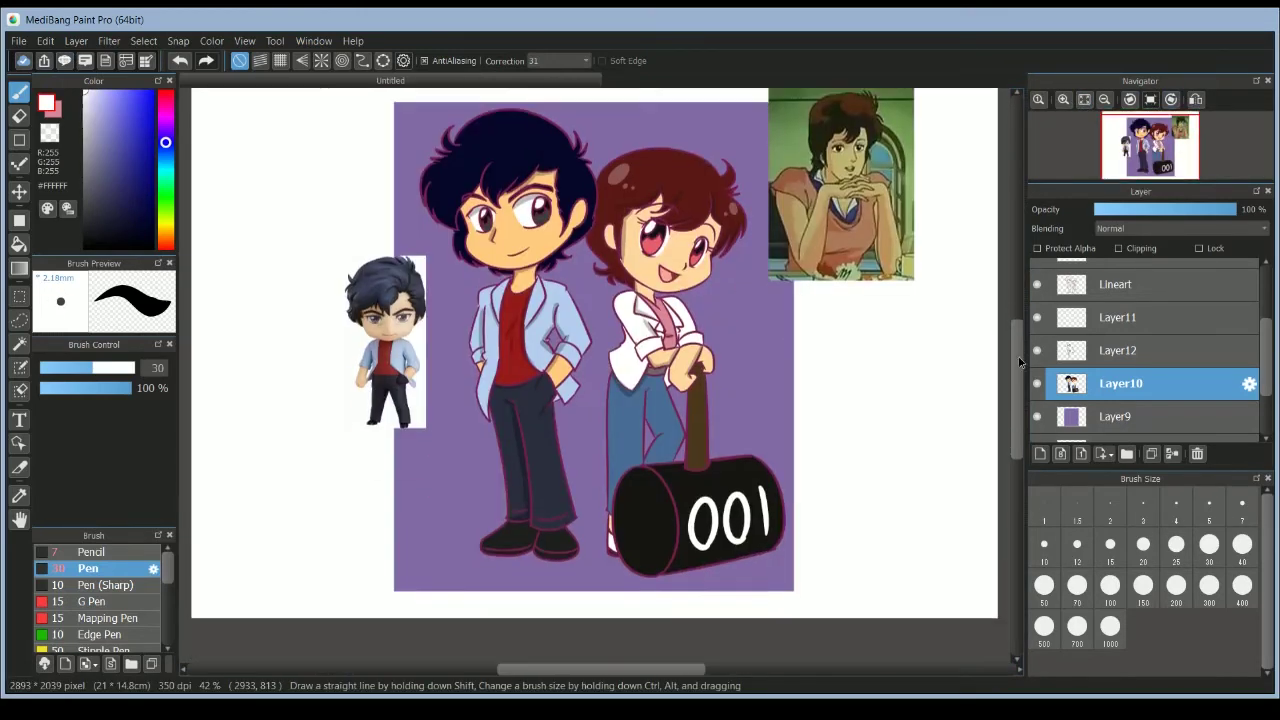
On Layer12, use near-black to shade the inner leg and knee fold of the girl's jeans and the side of her jacket.
left_click(1110, 350)
left_click(85, 244)
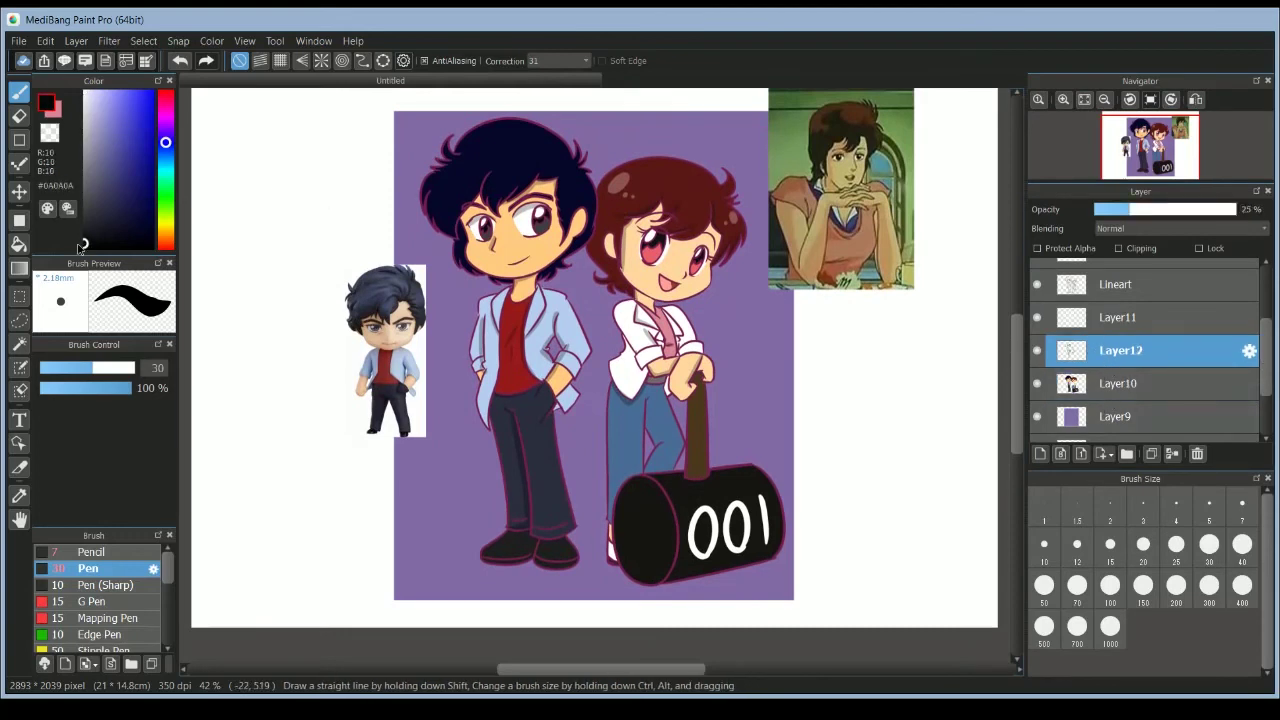
left_click(1039, 100)
scroll(1013, 377, "down", 3)
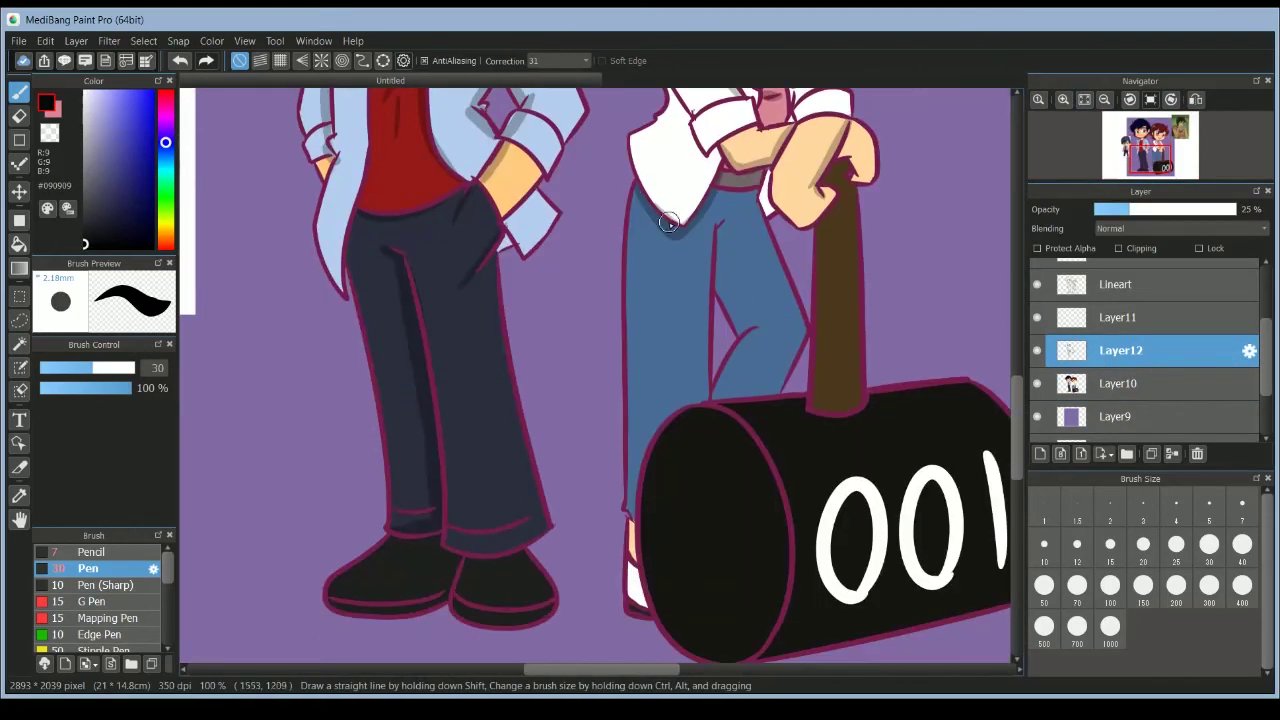
mouse_move(729, 220)
left_mouse_down()
mouse_move(746, 326)
mouse_move(723, 296)
mouse_move(736, 352)
left_mouse_up()
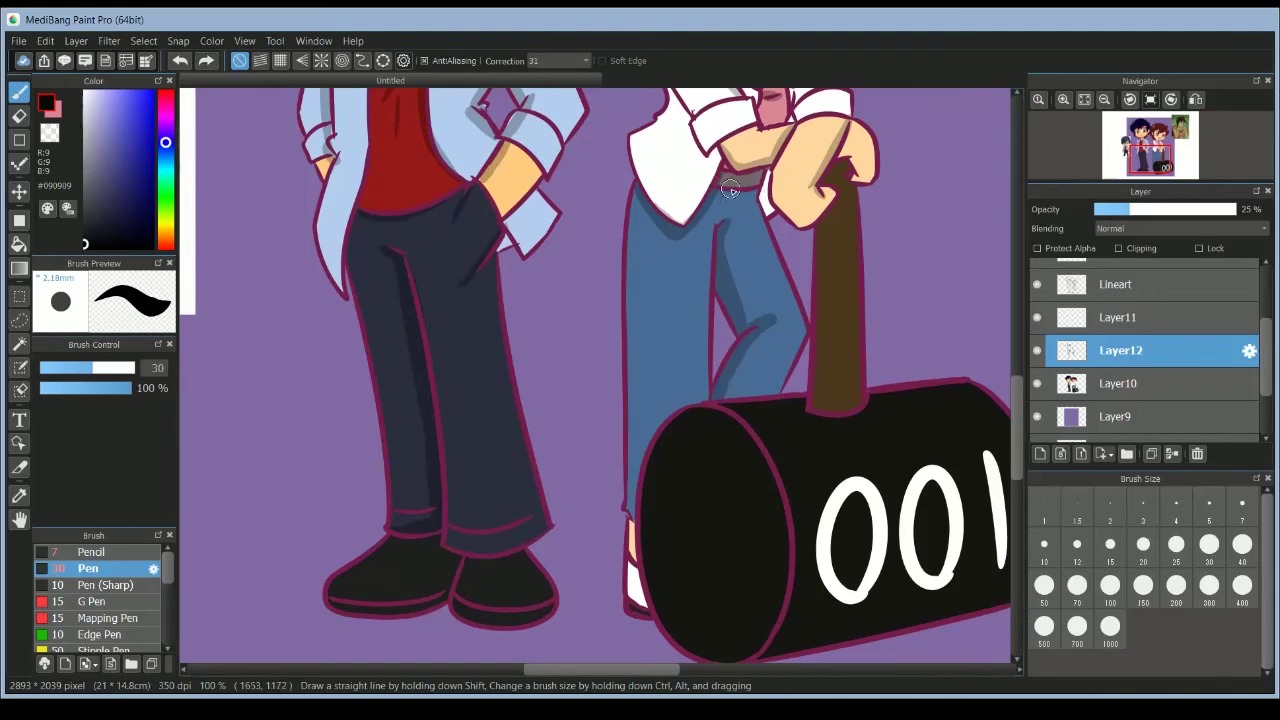
scroll(930, 272, "up", 3)
mouse_move(664, 268)
left_mouse_down()
mouse_move(720, 348)
mouse_move(716, 376)
left_mouse_up()
left_click_drag(690, 316, 742, 296)
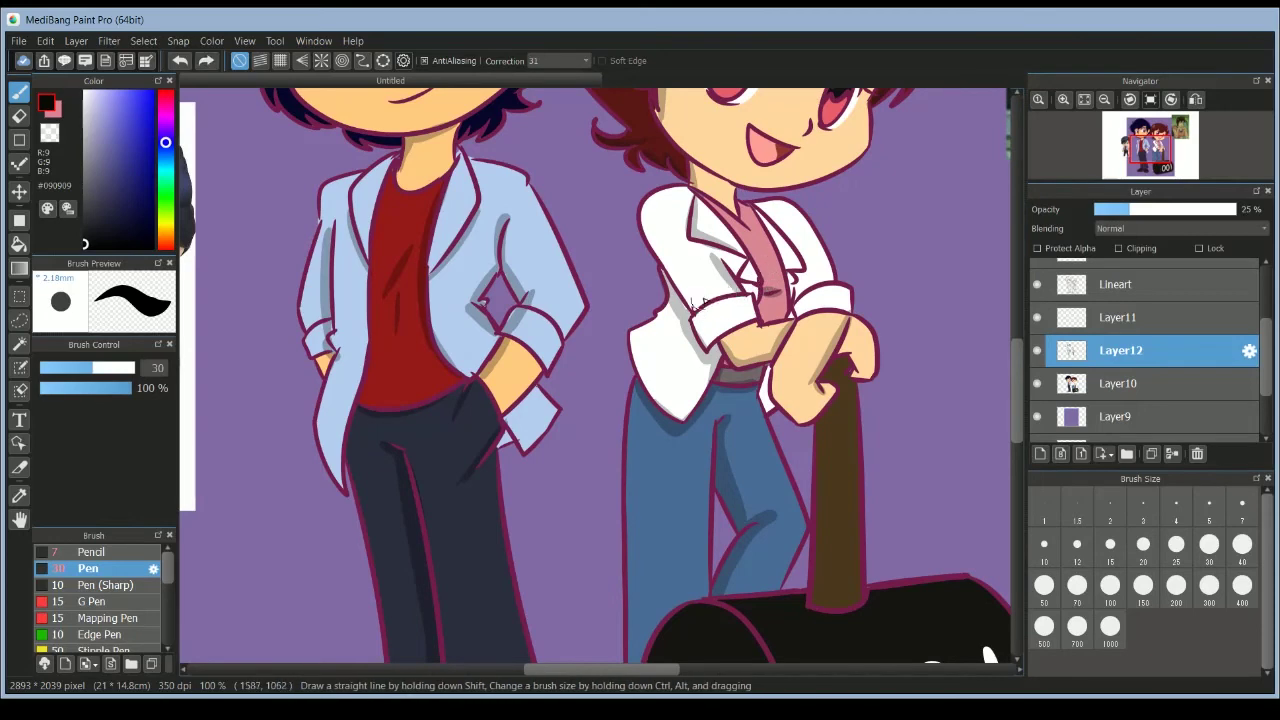
Switch to the Lineart layer, sample the dark magenta outline color and set the pen size to 15 for retouching the boy's eyes.
scroll(1021, 318, "up", 4)
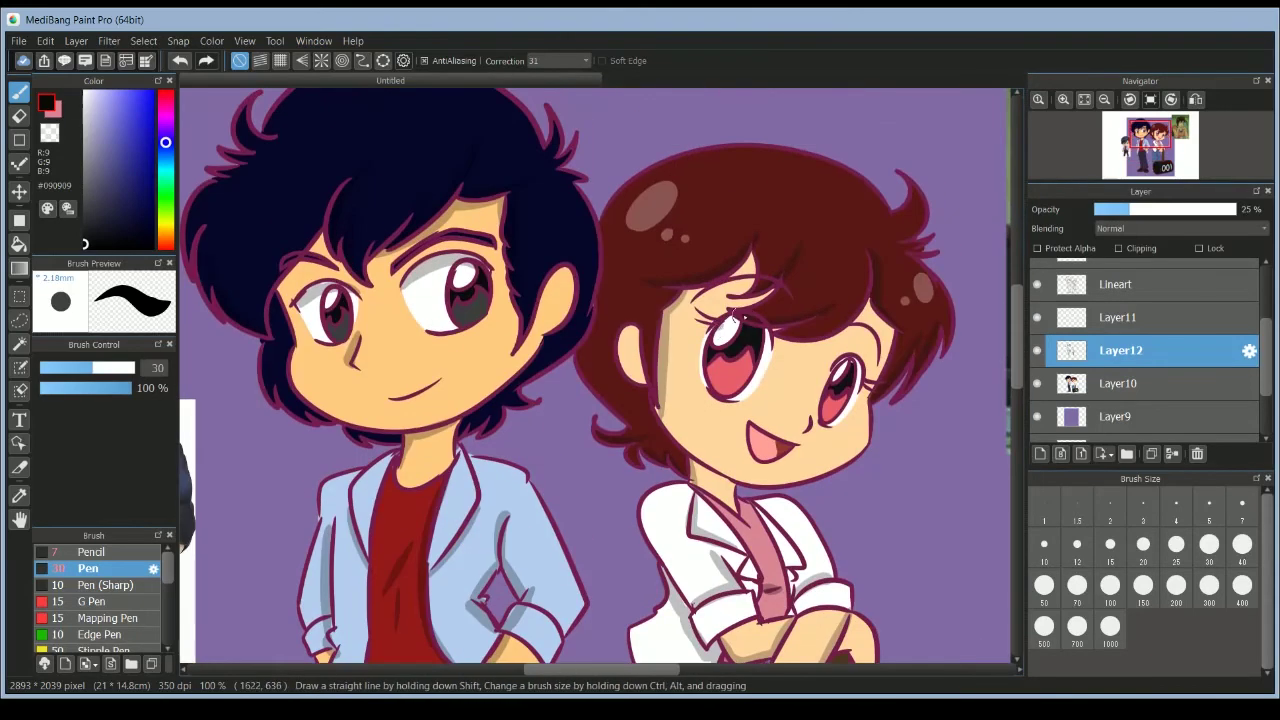
left_click(1135, 285)
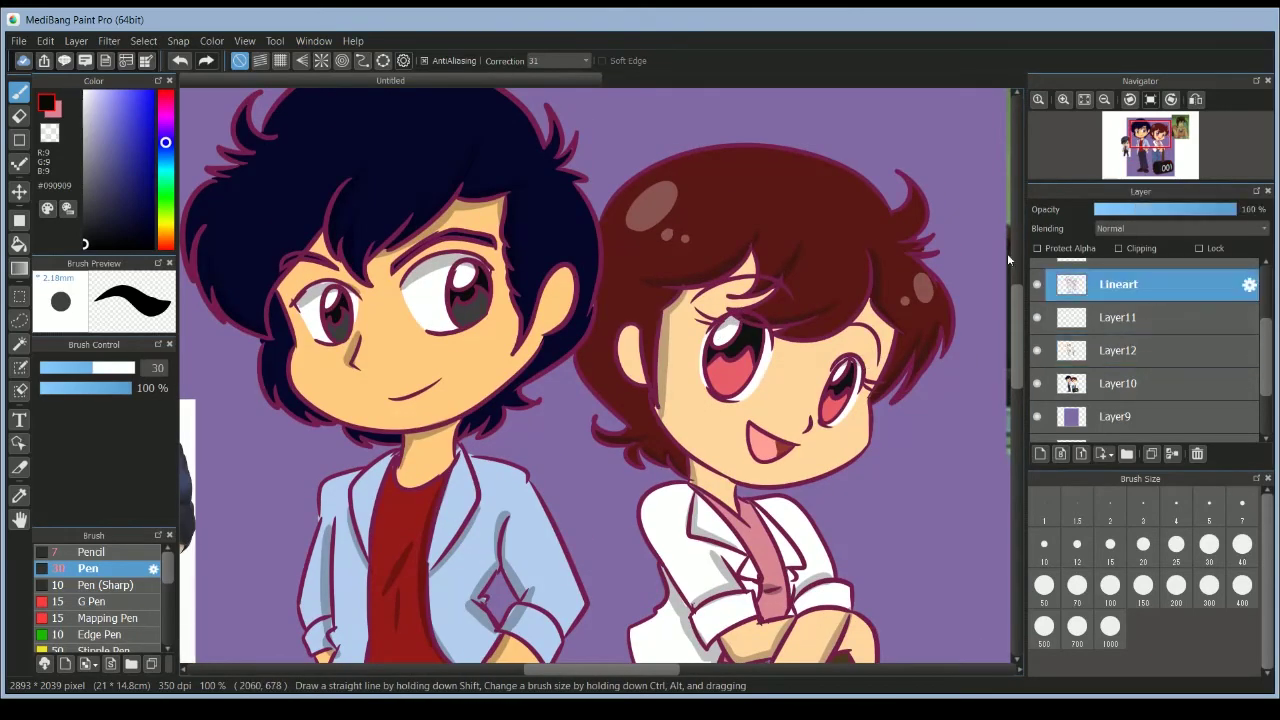
left_click(513, 345, "alt")
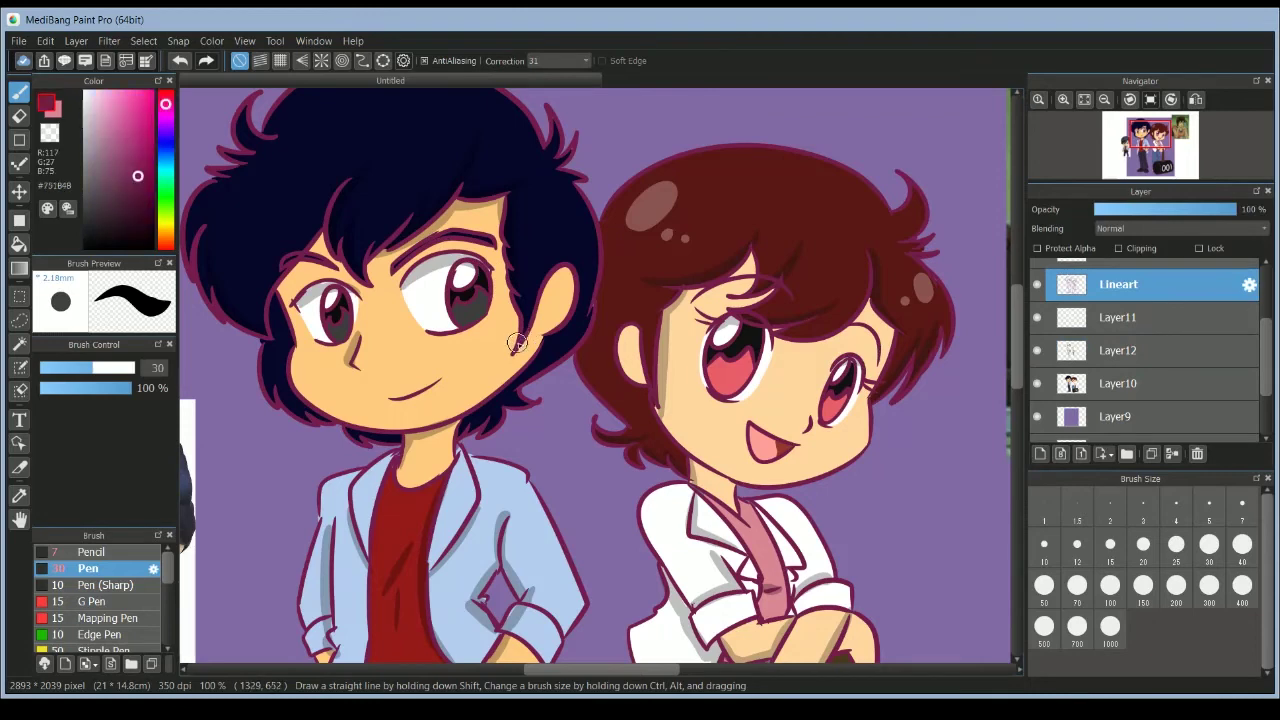
left_click(1111, 544)
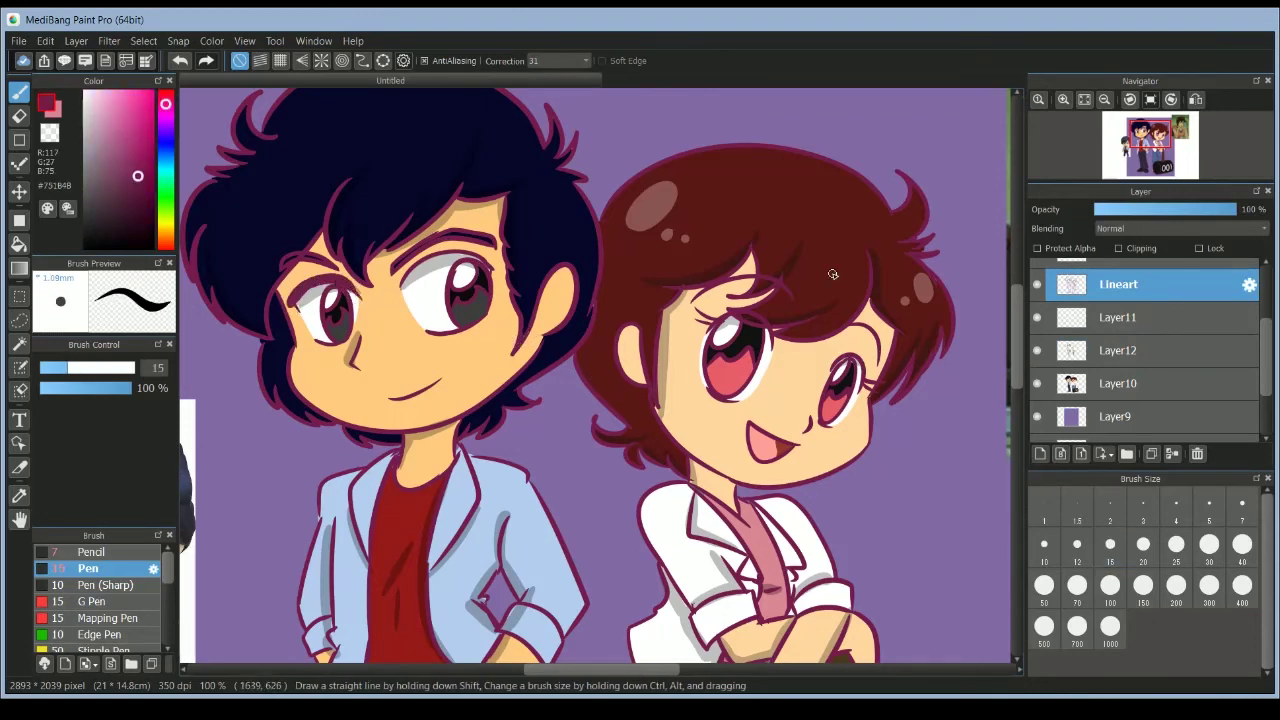
key("ctrl+plus")
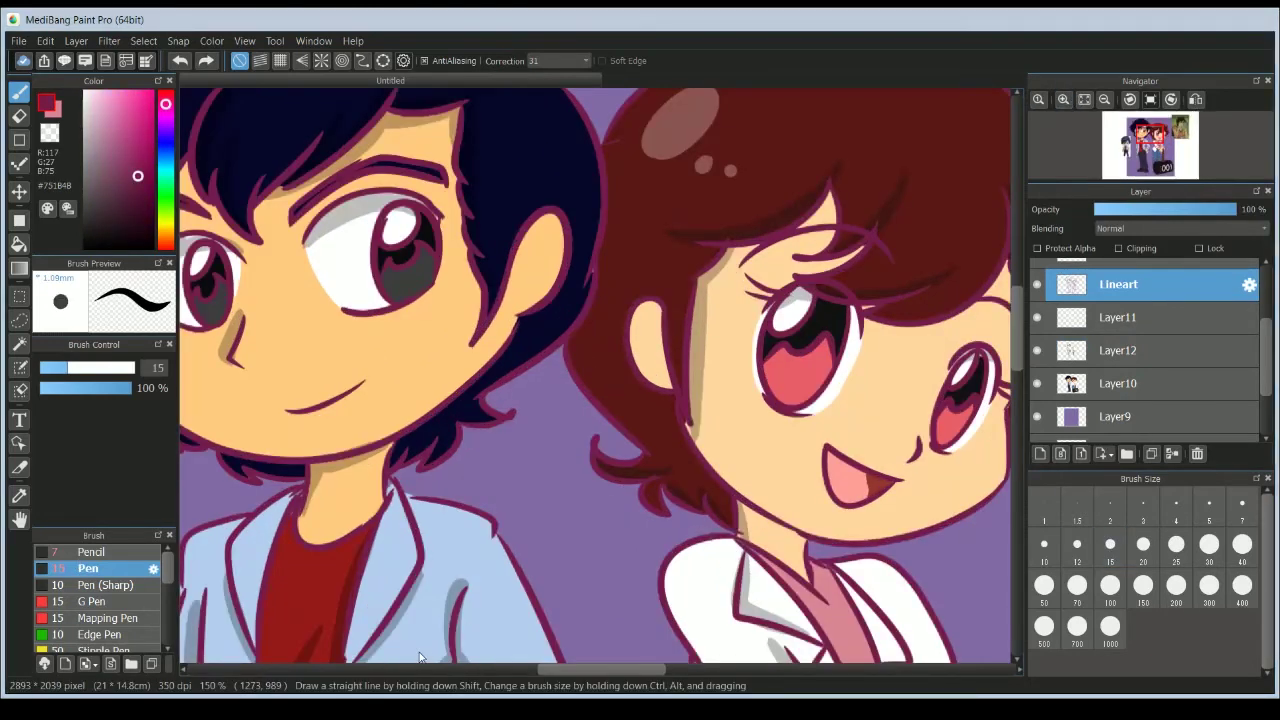
left_click_drag(547, 668, 525, 668)
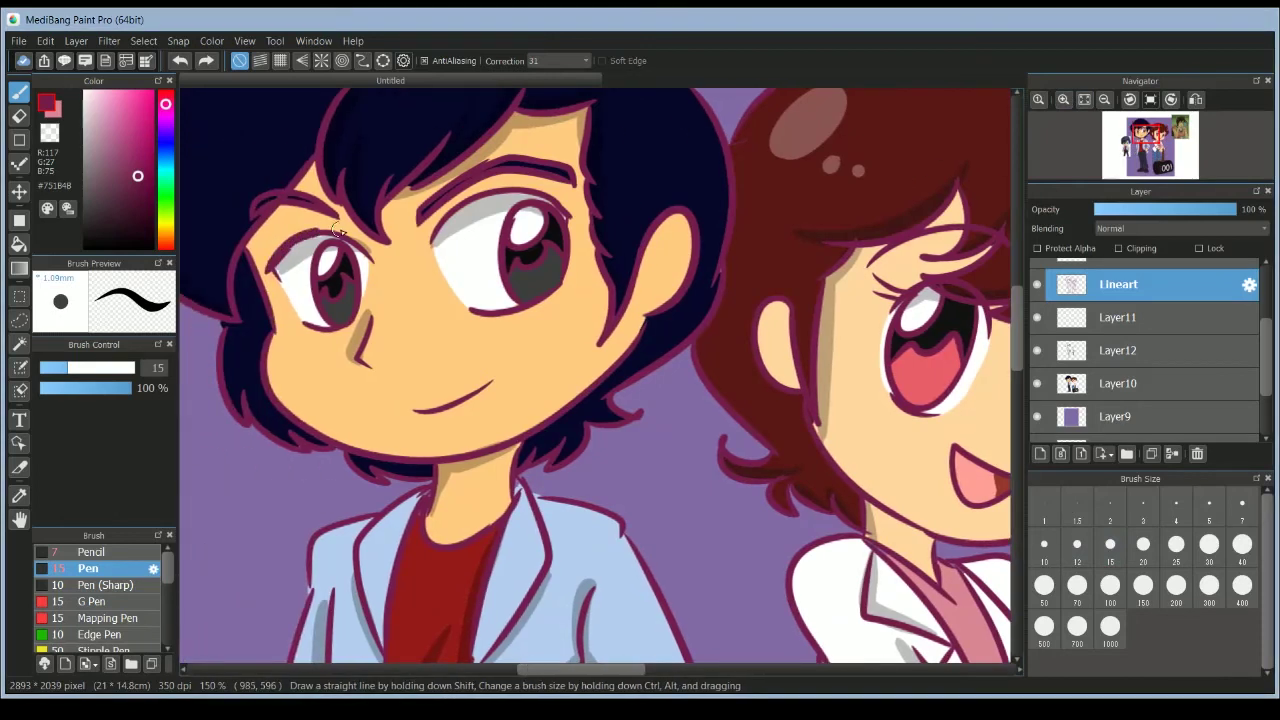
left_click_drag(338, 230, 368, 256)
key("ctrl+z")
mouse_move(269, 271)
left_mouse_down()
mouse_move(332, 236)
mouse_move(367, 250)
left_mouse_up()
key("ctrl+z")
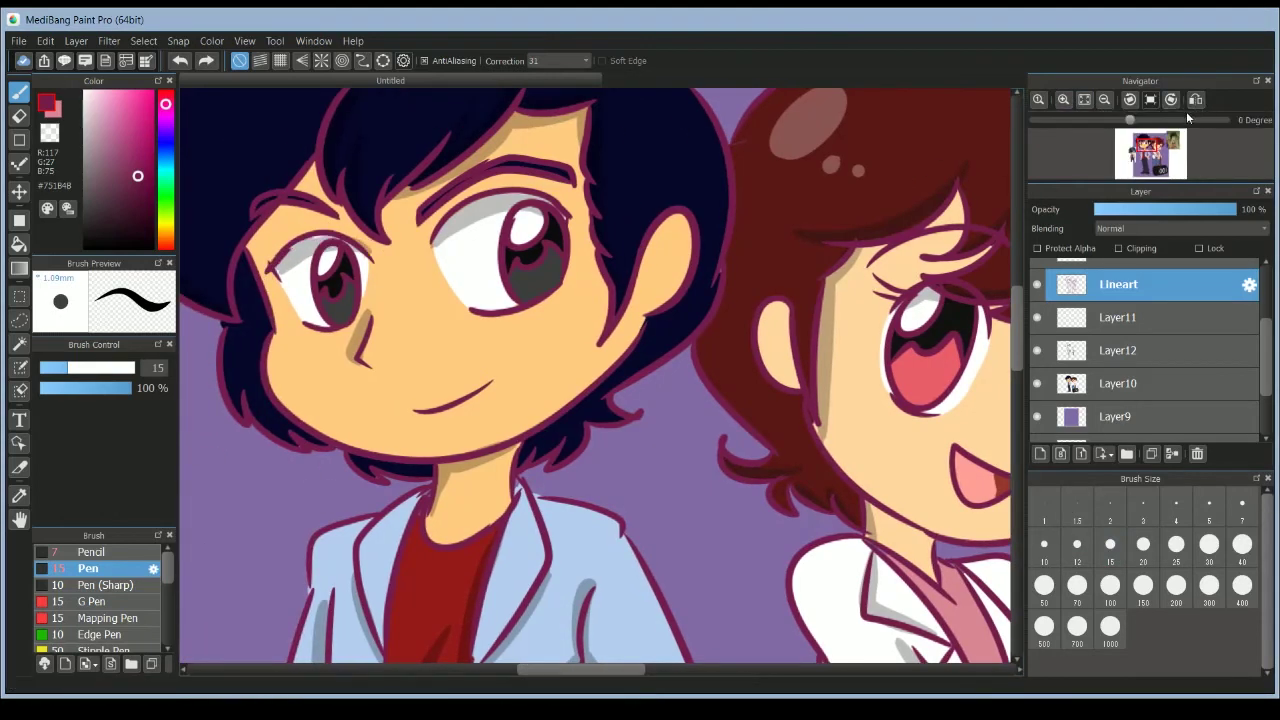
Mirror the canvas view to thicken the upper lid lines of both of the boy's eyes, and restore the normal full view.
left_click(1195, 99)
key("ctrl+plus")
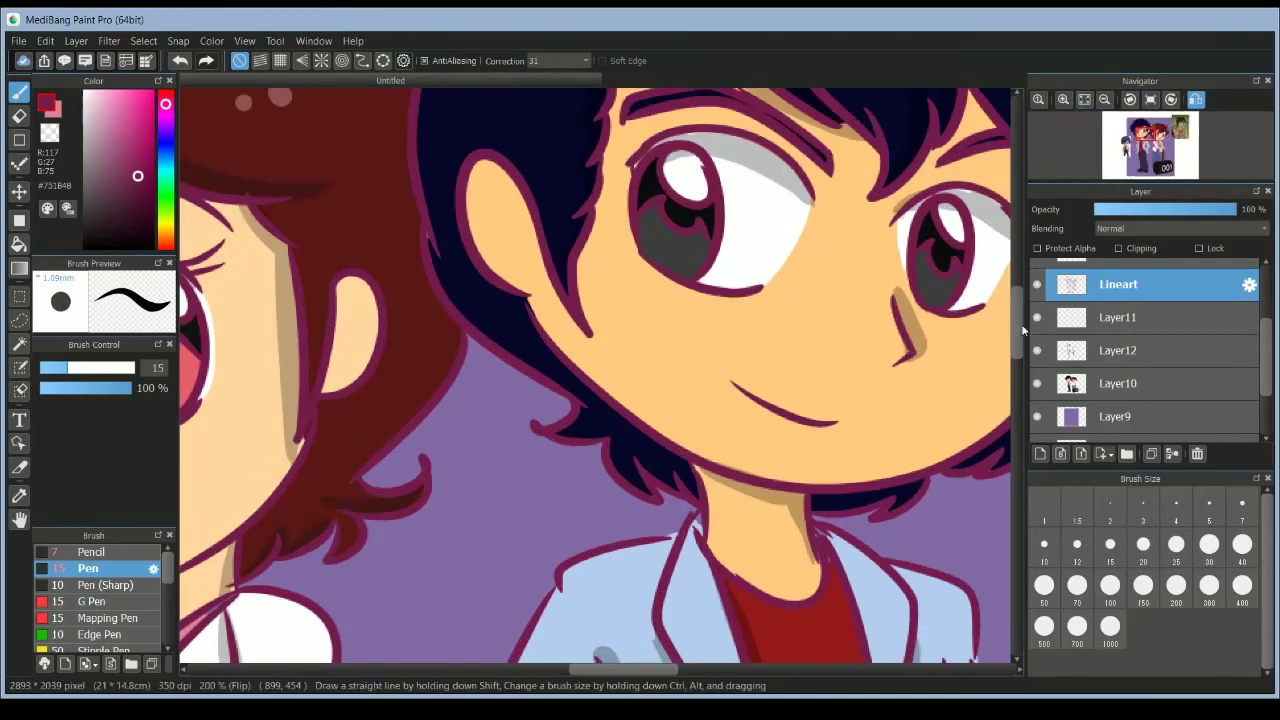
scroll(966, 213, "up", 1)
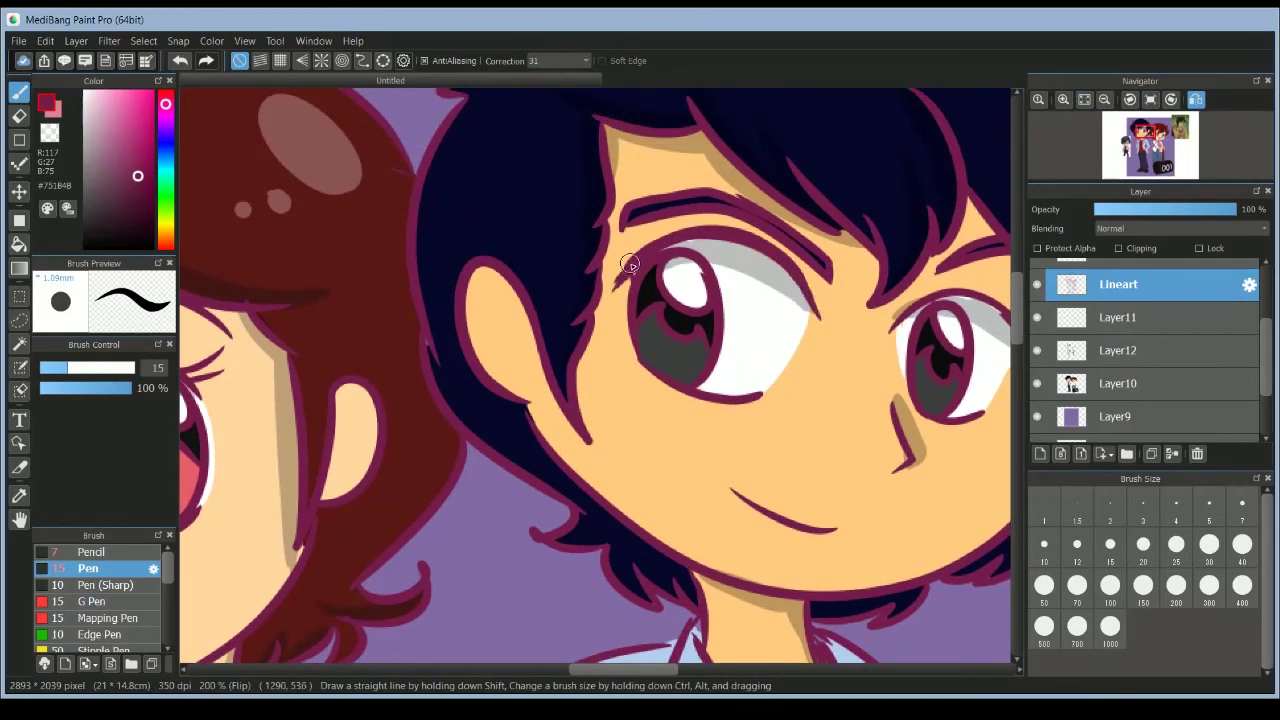
left_click_drag(628, 262, 628, 304)
left_click_drag(661, 669, 691, 669)
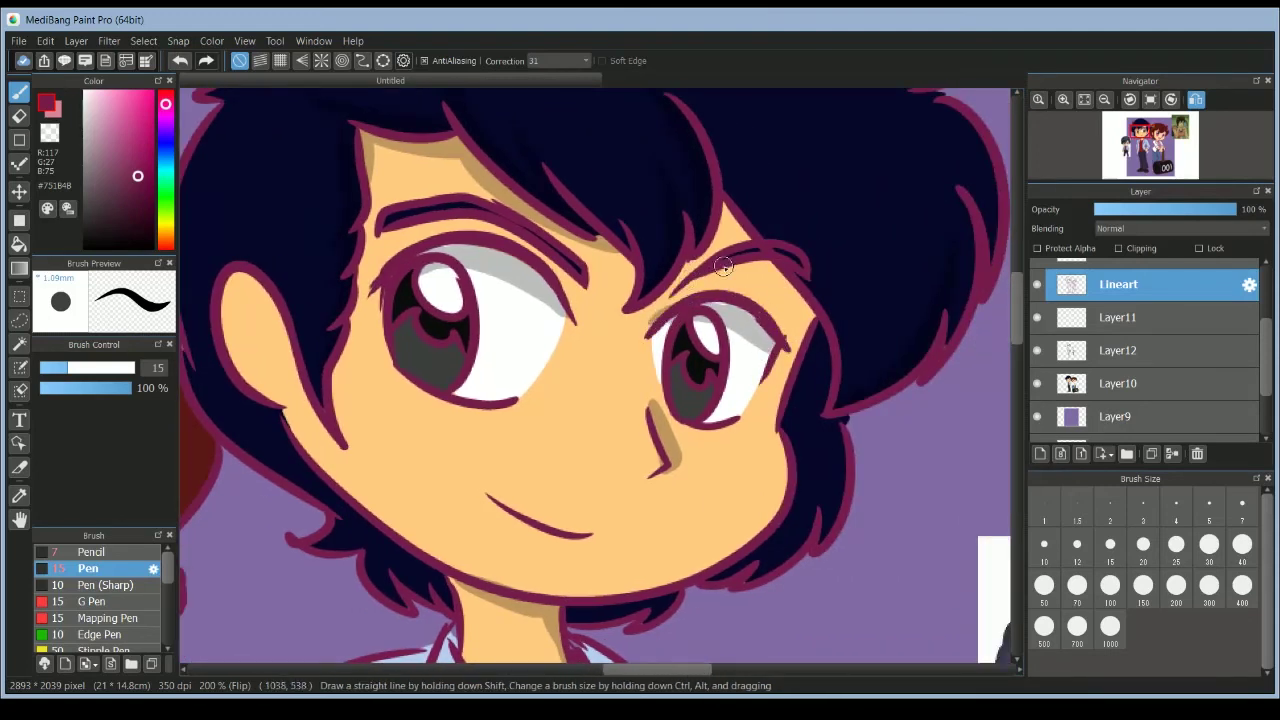
left_click(1196, 99)
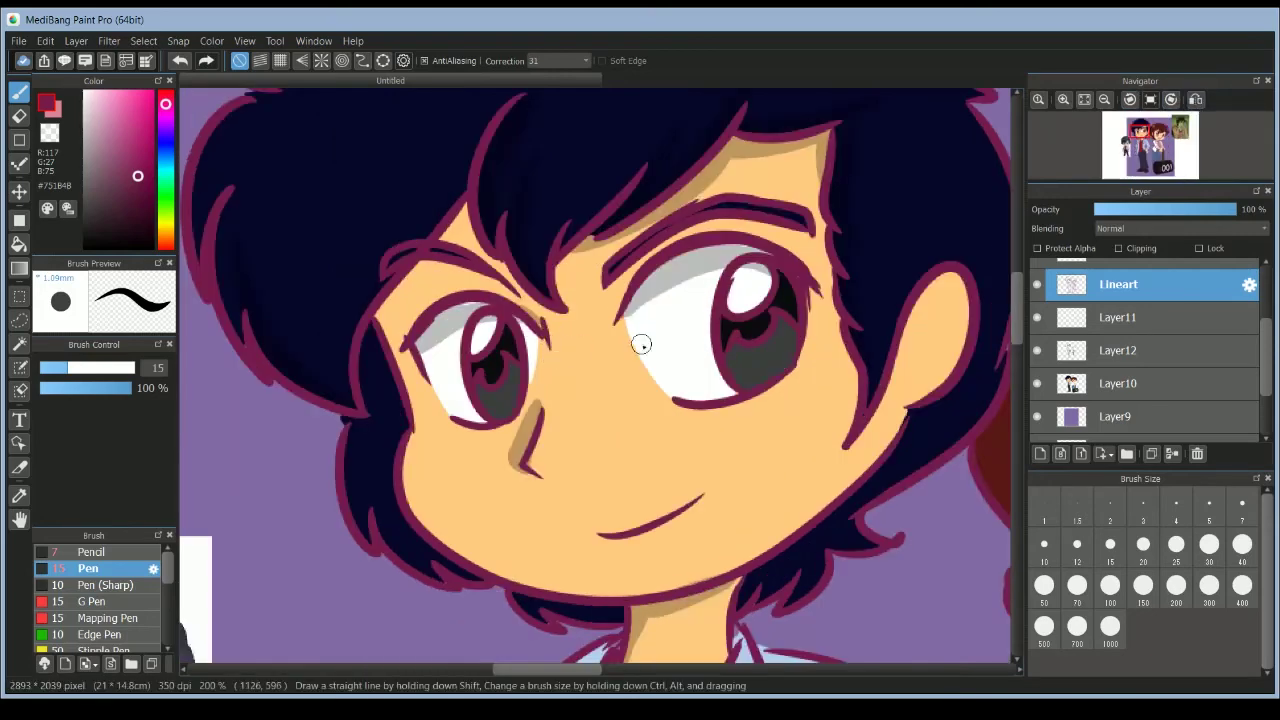
left_click(1084, 99)
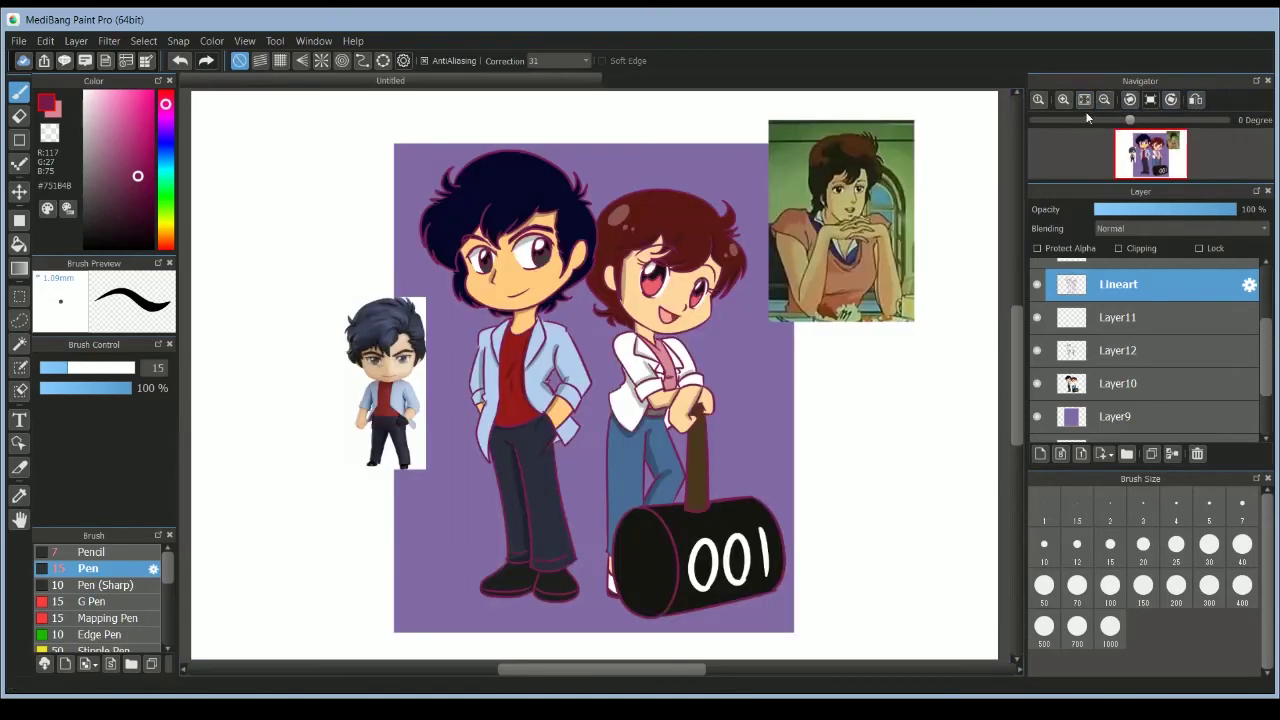
left_click(1089, 99)
left_click(1089, 99)
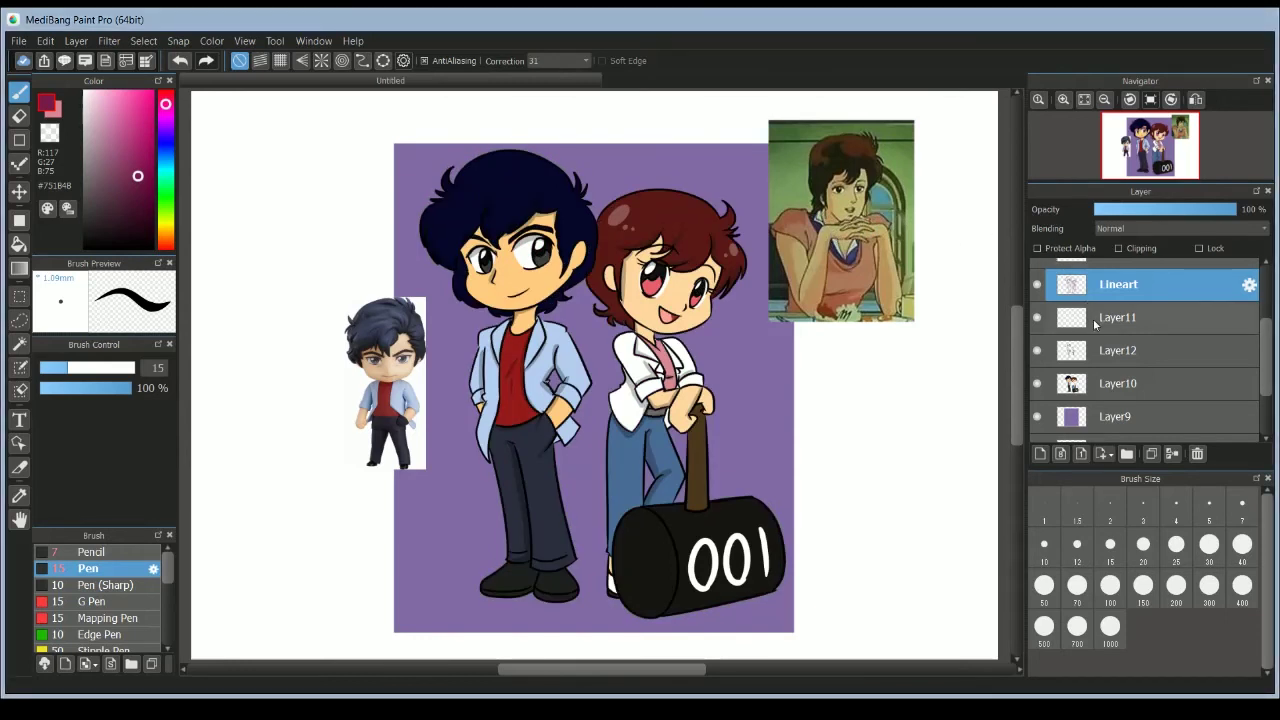
Paint white oval highlights on the boy's hair on Layer11 using pen size 40 and stroke correction 5.
left_click(1100, 317)
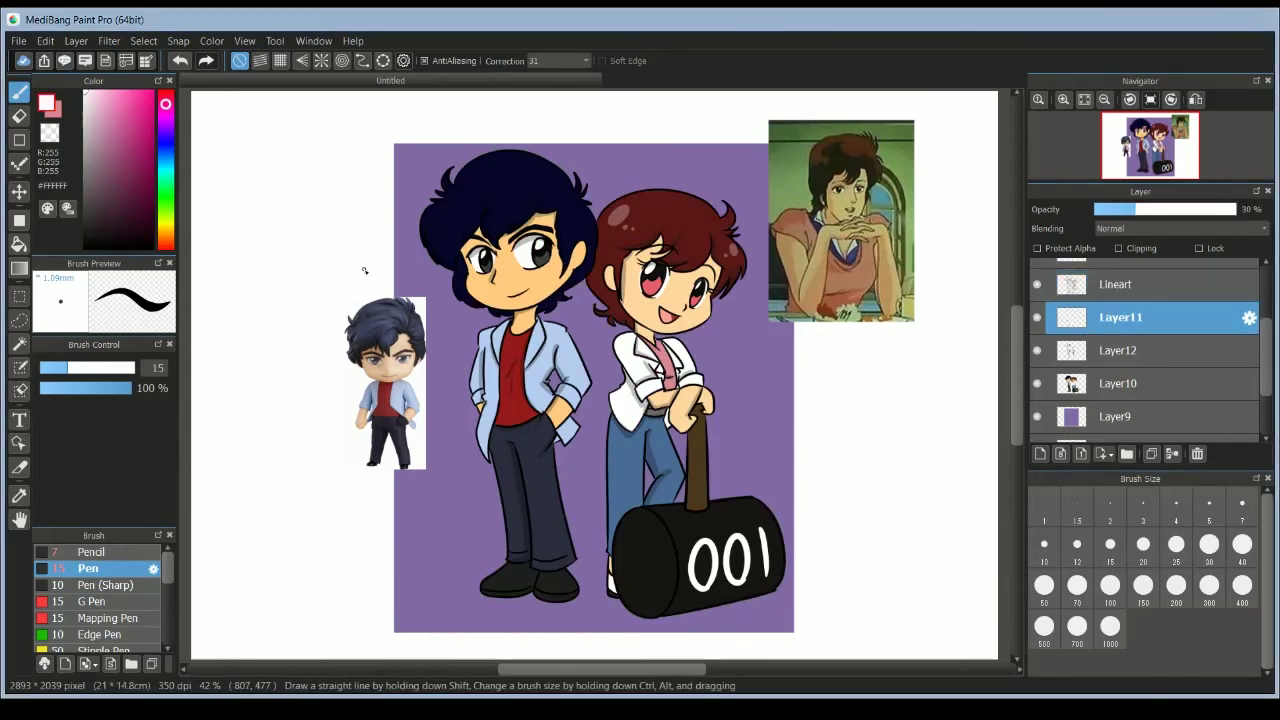
left_click(1241, 548)
left_click_drag(476, 173, 469, 194)
key("ctrl+z")
left_click(560, 61)
left_click(544, 131)
left_click_drag(498, 186, 494, 193)
left_click(513, 198)
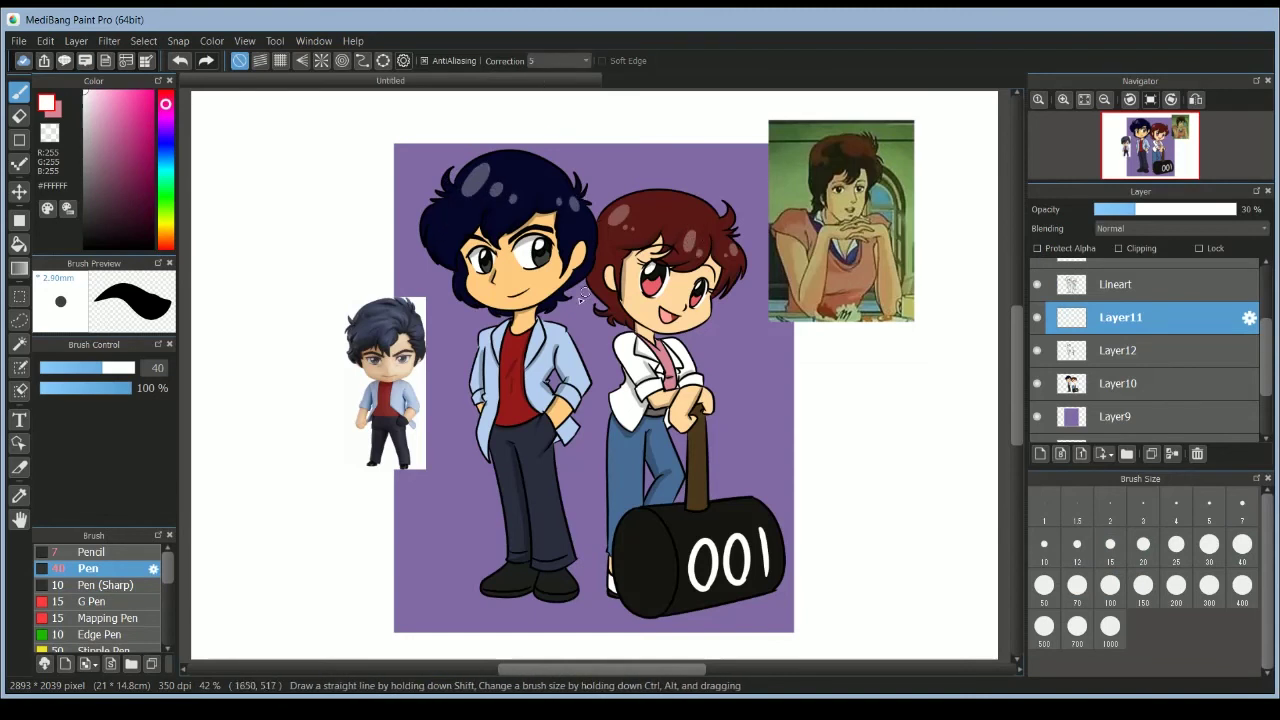
Hide both reference pictures and select the purple background layer, Layer9.
left_click_drag(1266, 348, 1257, 377)
left_click(1037, 307)
left_click(1037, 372)
left_click(1179, 401)
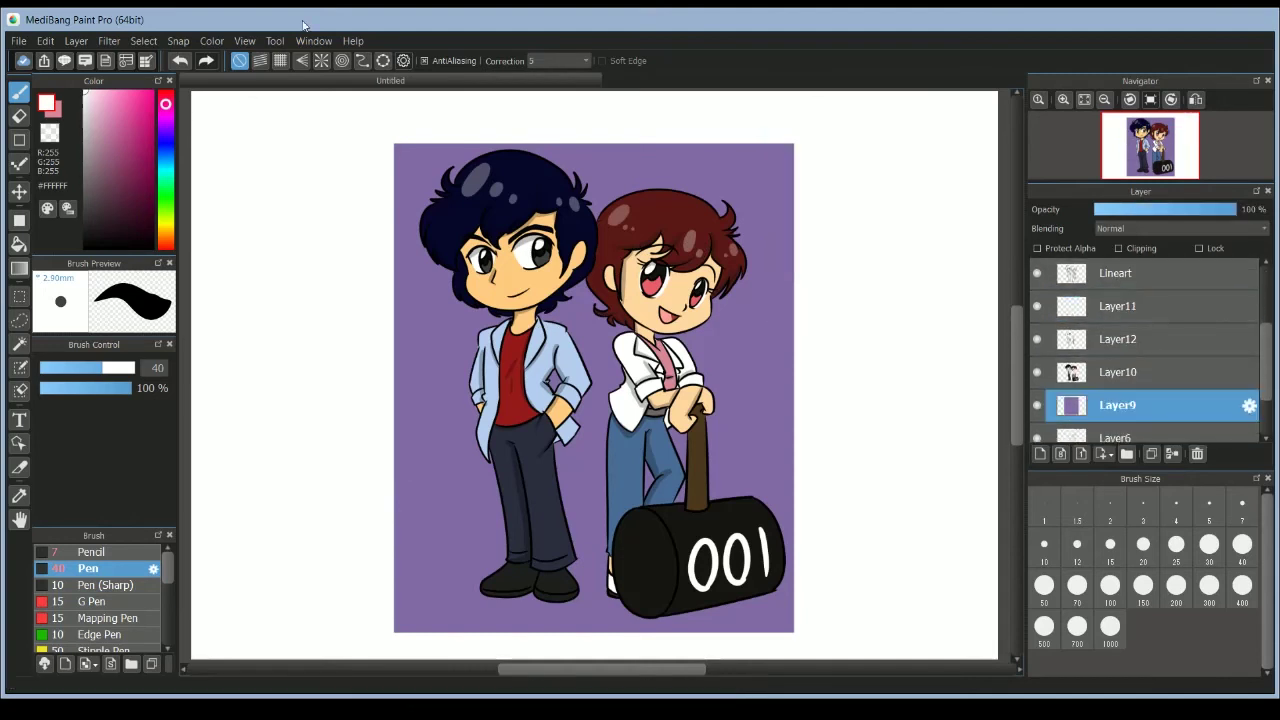
Select the purple background area around the two characters and crop the canvas to it.
scroll(560, 380, "down", 1)
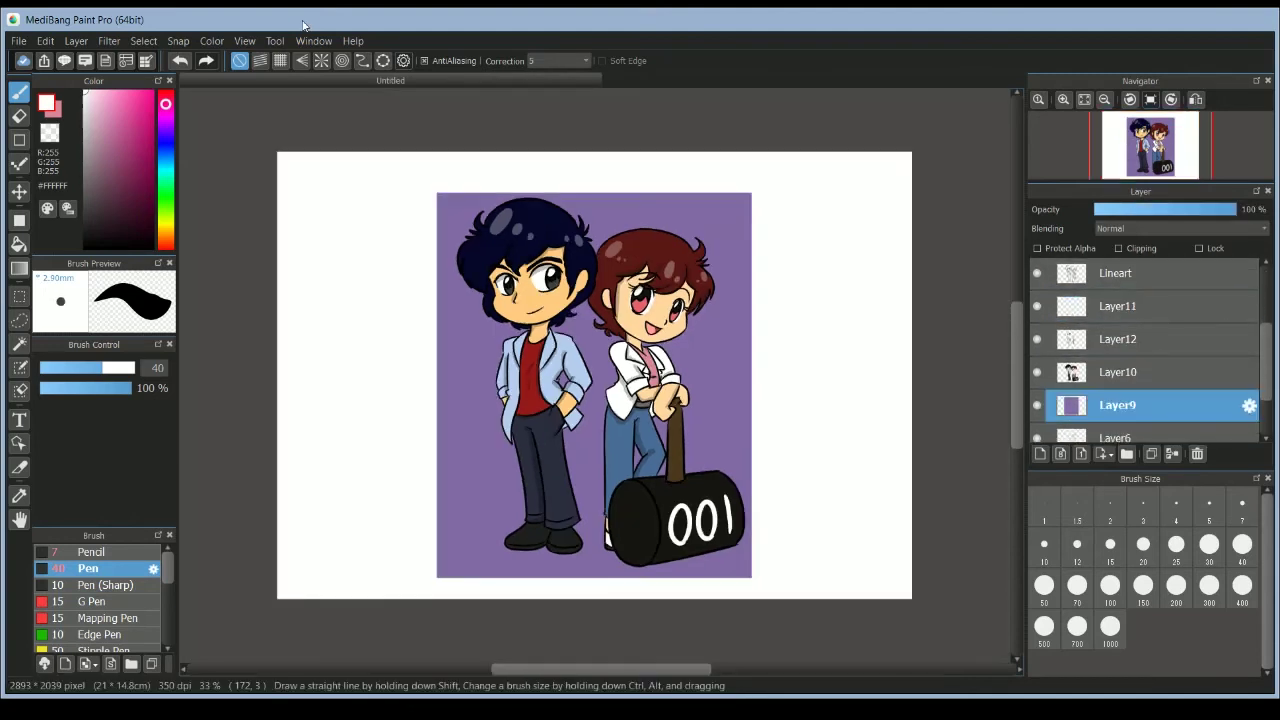
left_click(19, 296)
left_click_drag(437, 192, 757, 578)
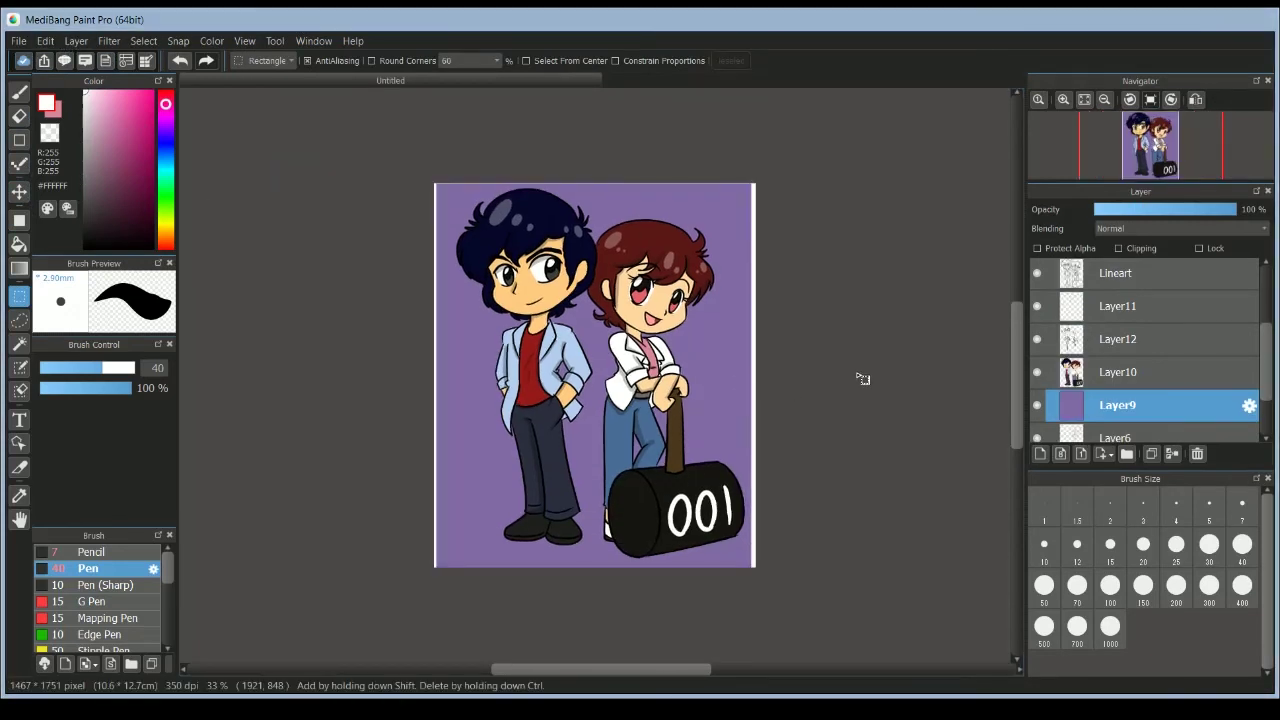
Sample the background purple and cover the remaining white margins with a filled rectangle on Layer9.
left_click(471, 400, "alt")
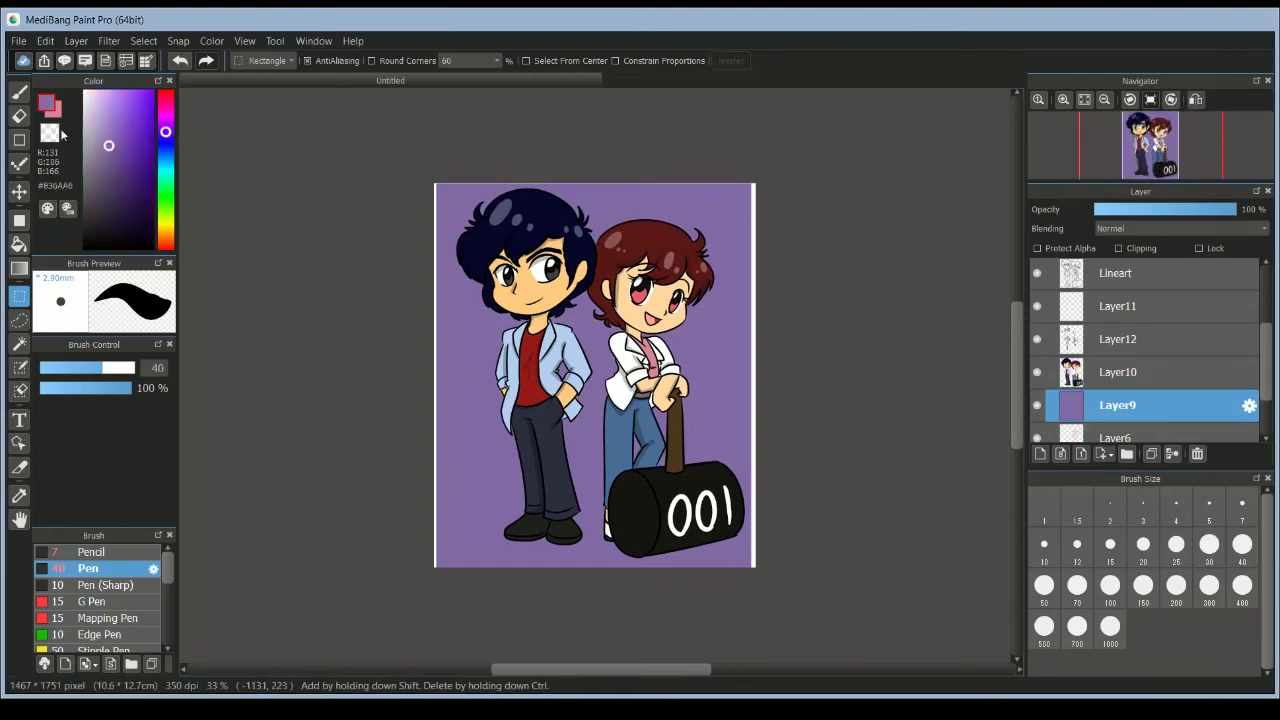
left_click(19, 219)
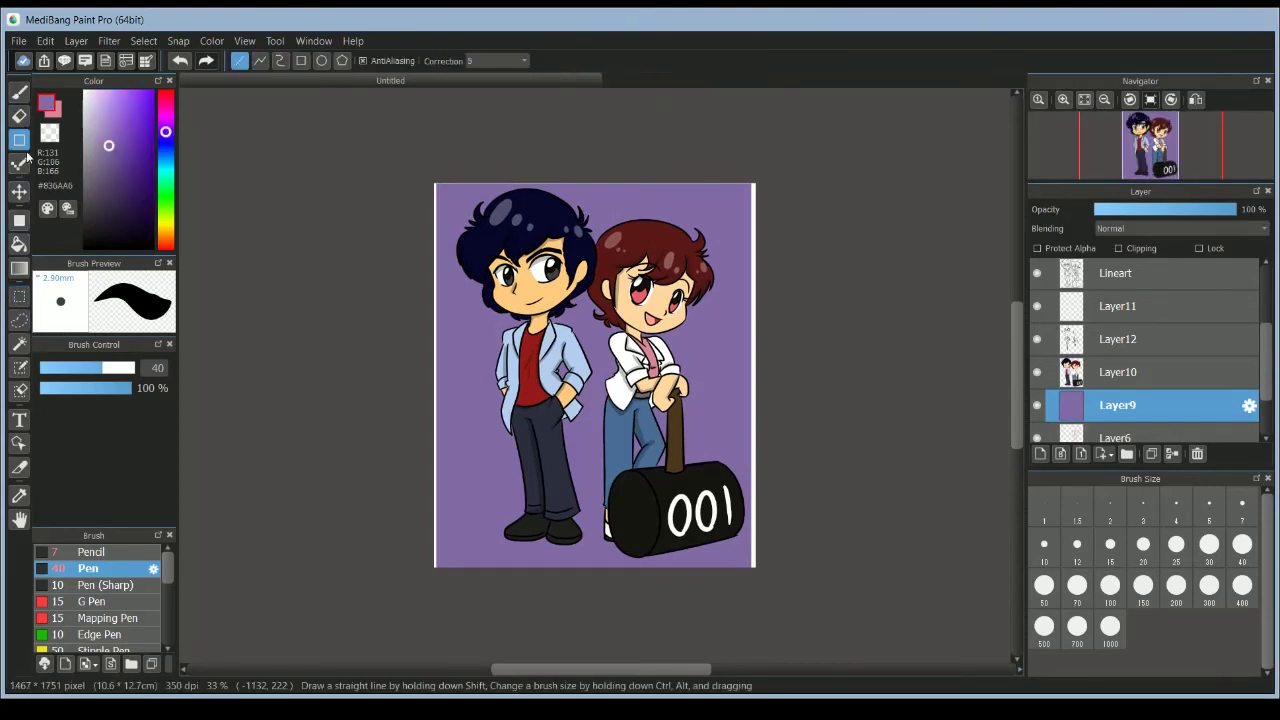
left_click_drag(406, 146, 884, 678)
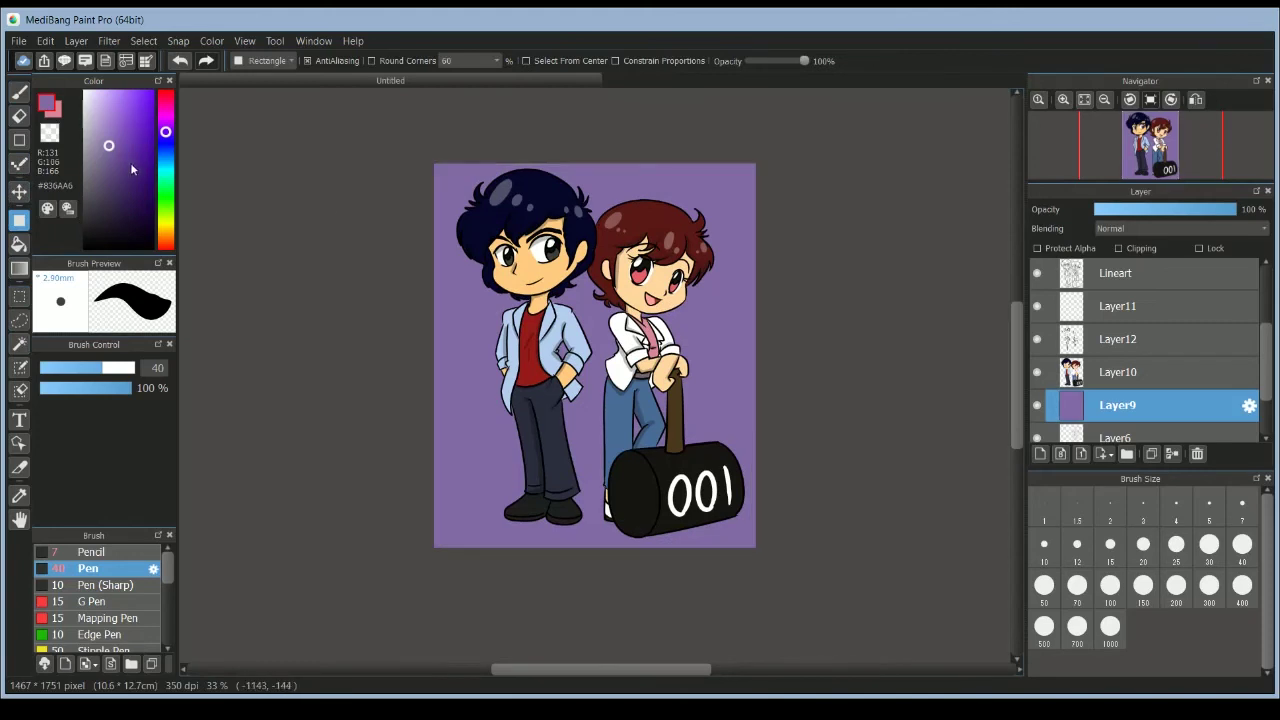
Choose dark purple #34224D and try a filled rectangle across the lower part of the background.
left_click(122, 201)
left_click(19, 91)
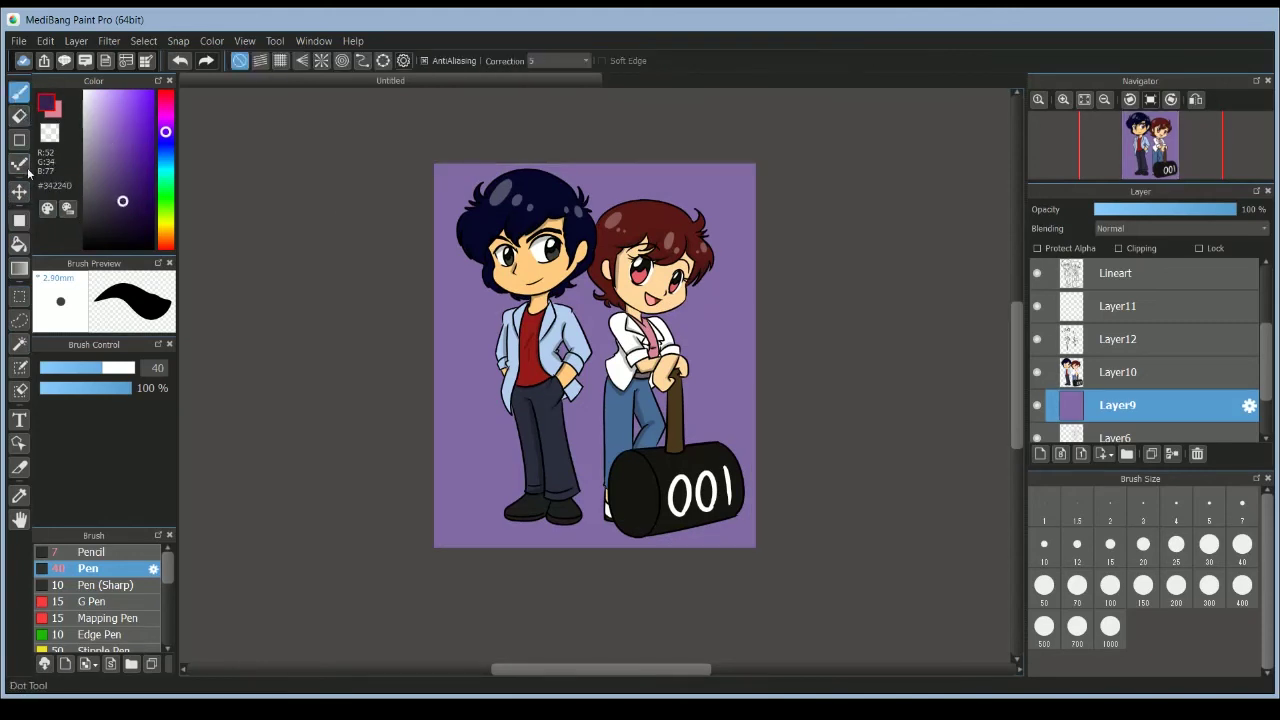
left_click(19, 219)
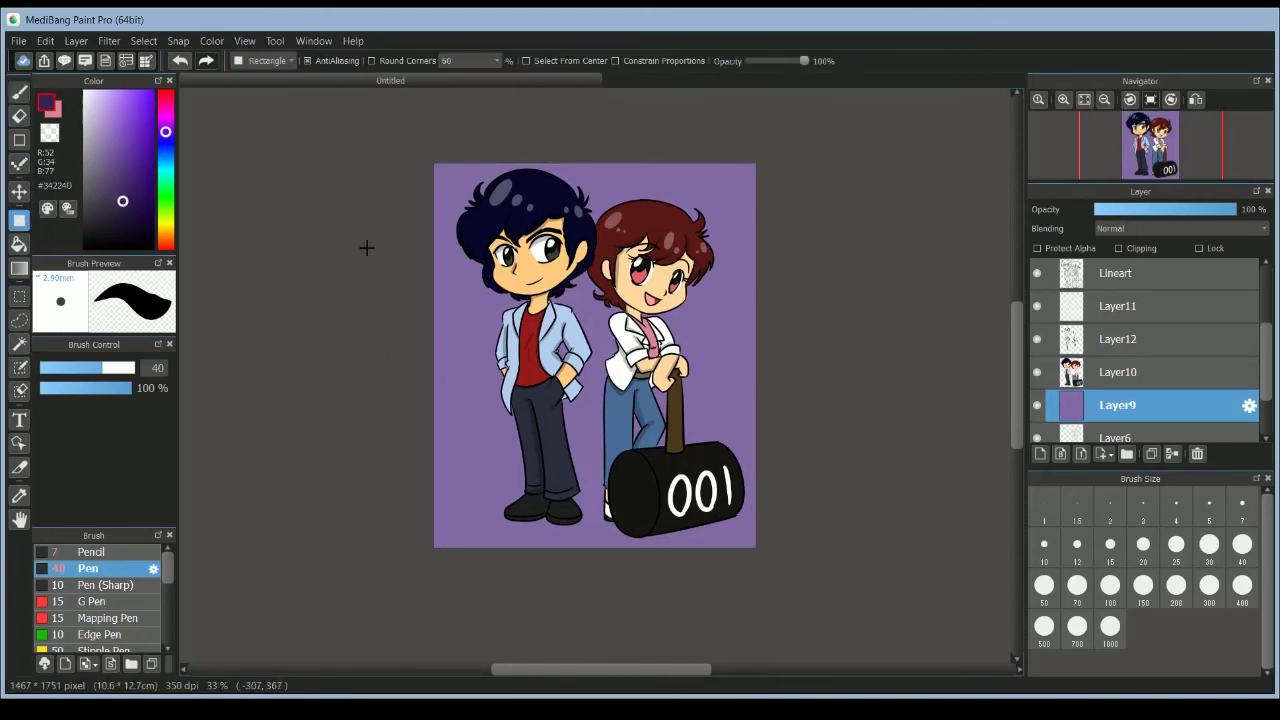
left_click_drag(378, 277, 823, 583)
key("ctrl+z")
Fill a dark purple polygon with a V-shaped upper edge across the lower part of the background on Layer9.
left_click(284, 64)
left_click(280, 107)
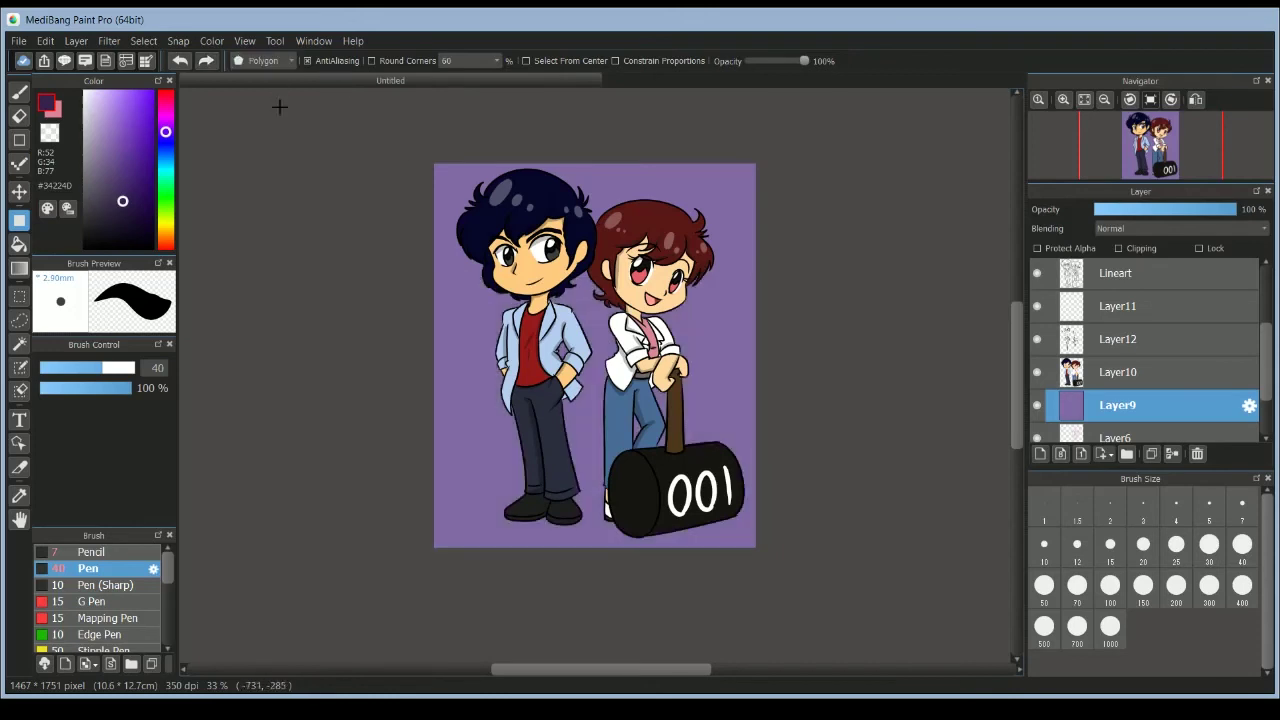
left_click(384, 314)
left_click(590, 368)
left_click(888, 292)
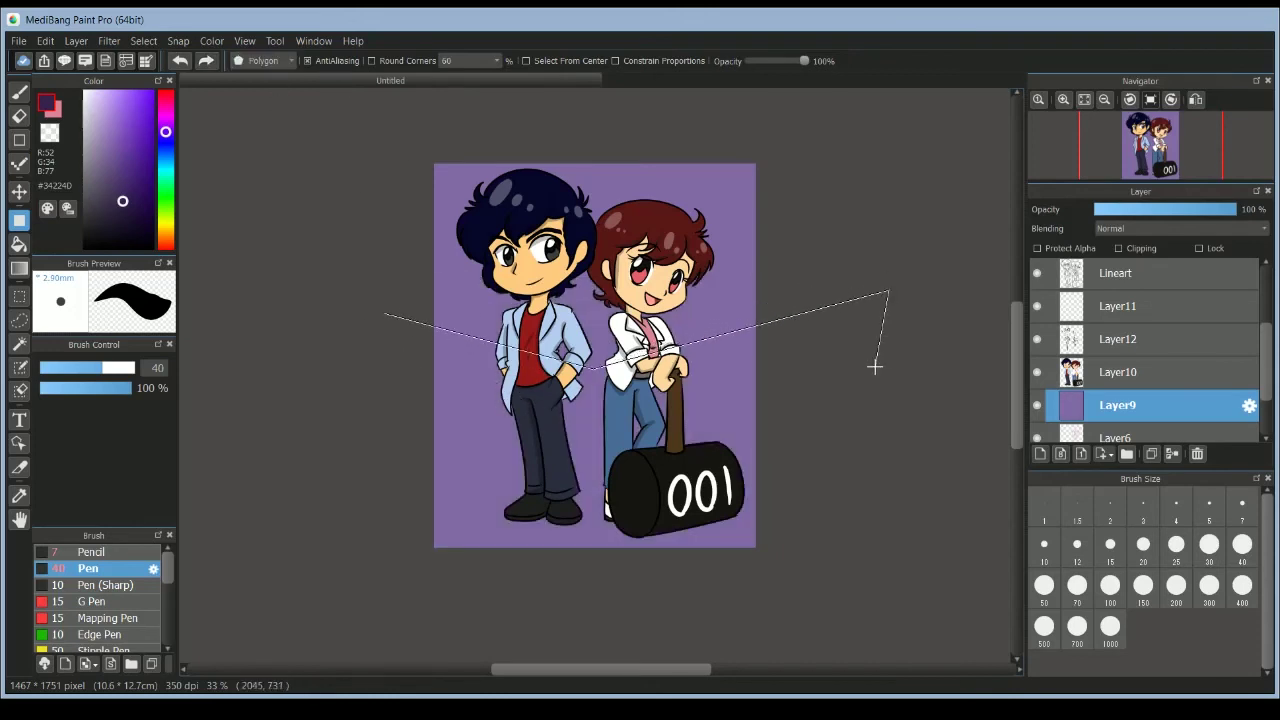
left_click(828, 610)
left_click(352, 604)
left_click(386, 314)
left_click(391, 316)
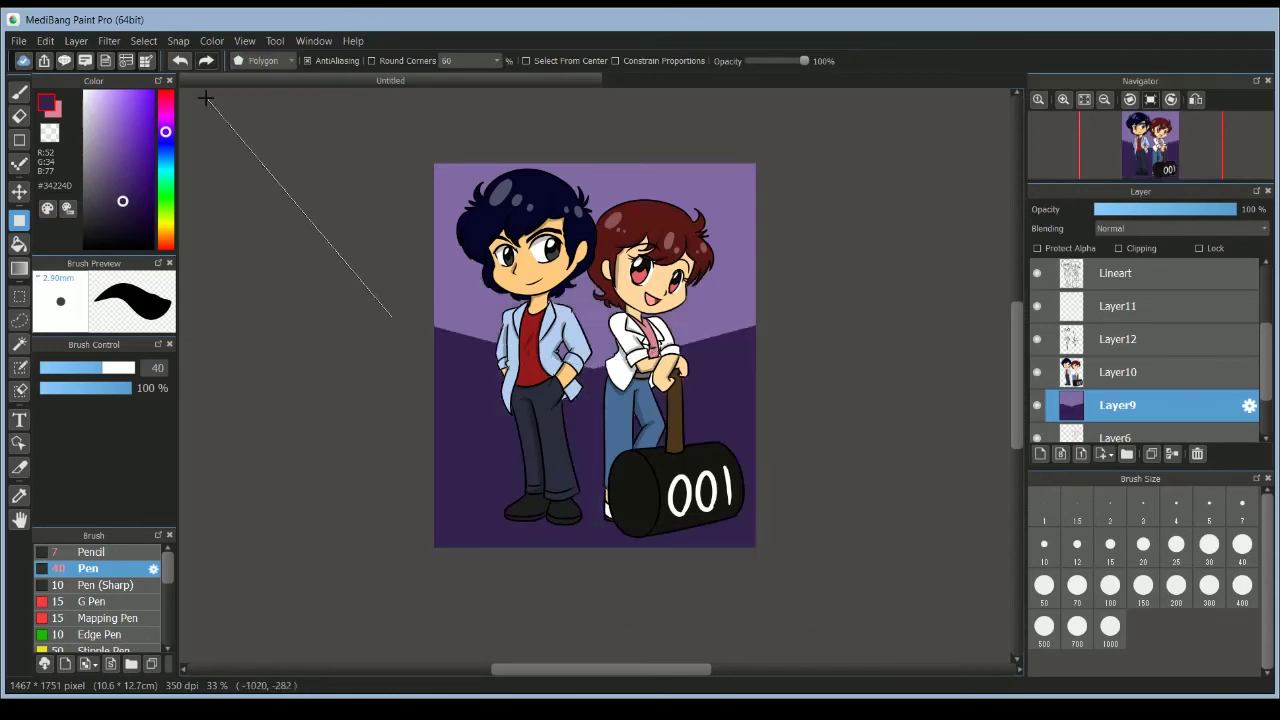
left_click(283, 62)
left_click(278, 84)
Duplicate the Lineart layer and apply a filter to the copy to soften the outlines.
left_click_drag(1017, 303, 1026, 337)
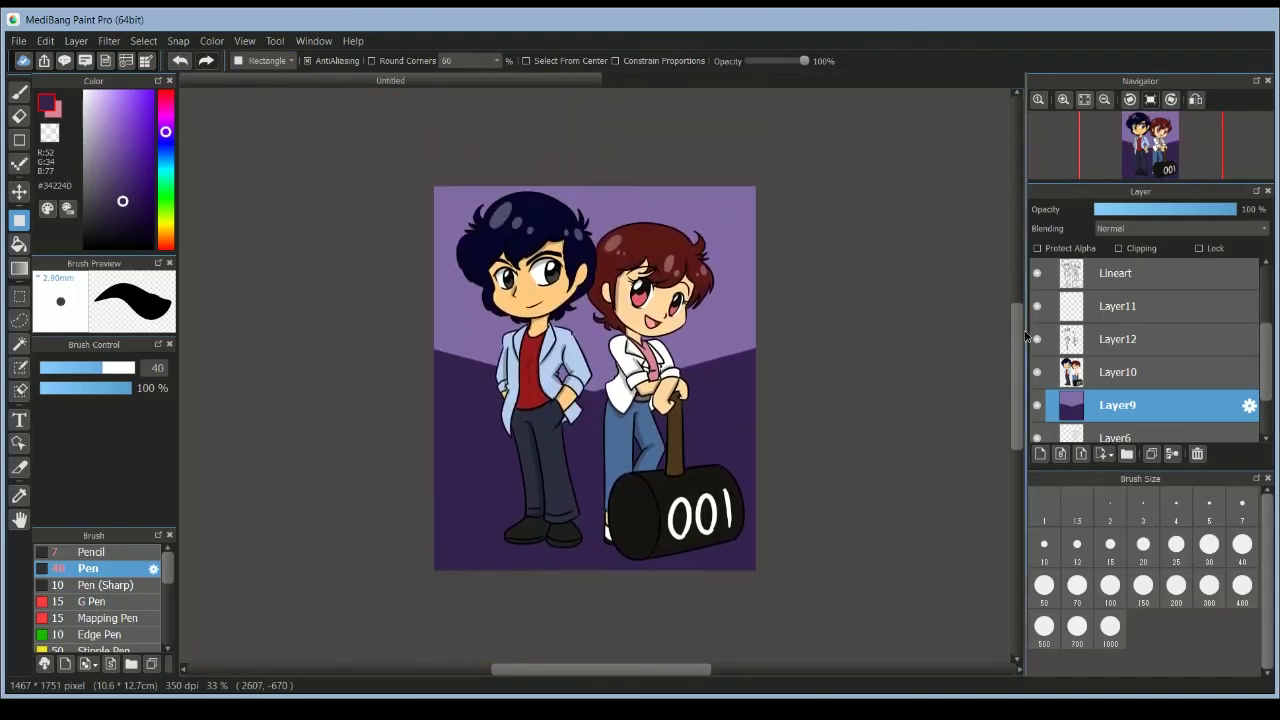
left_click(1113, 373)
left_click(1113, 342)
left_click(1141, 306)
left_click(1140, 276)
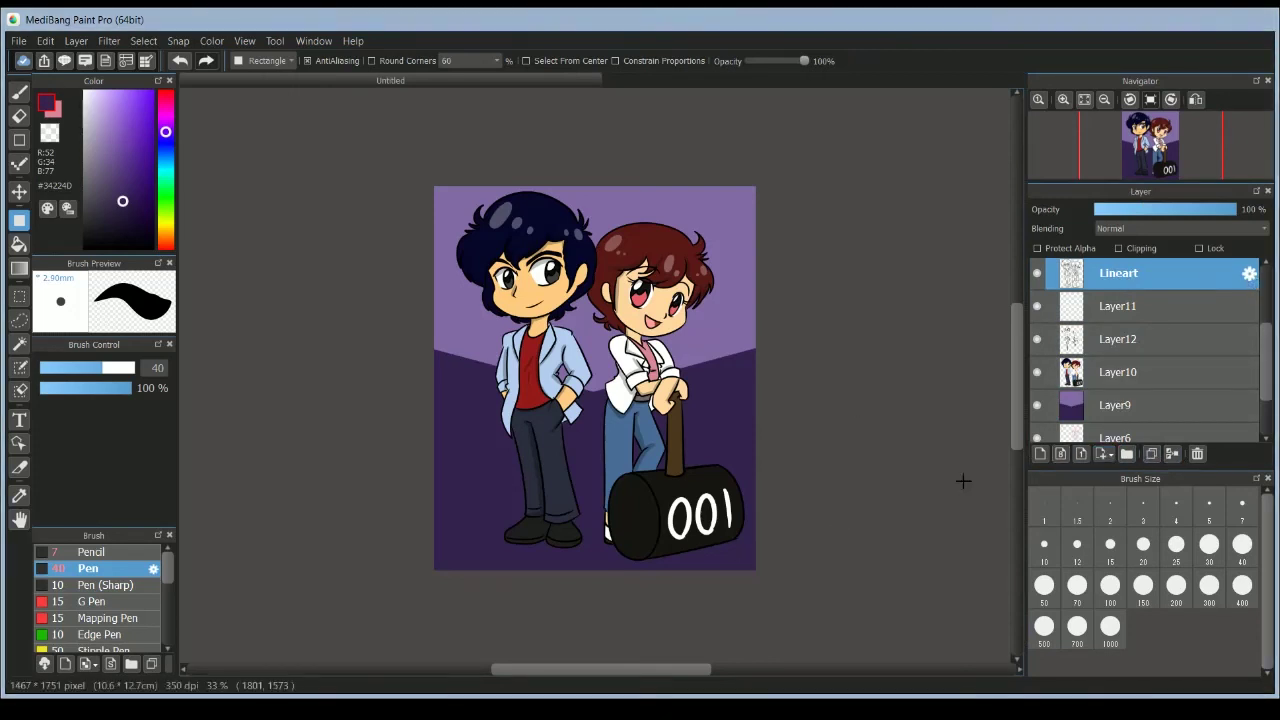
left_click(1151, 453)
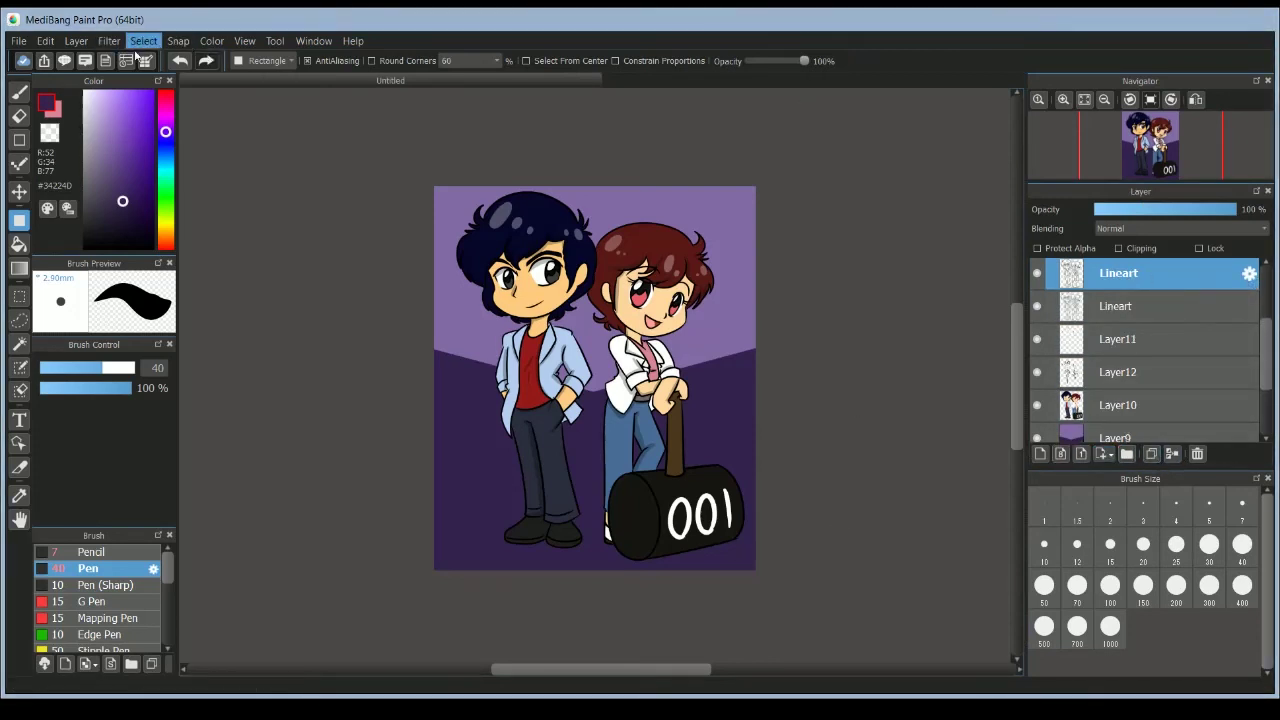
left_click(736, 323)
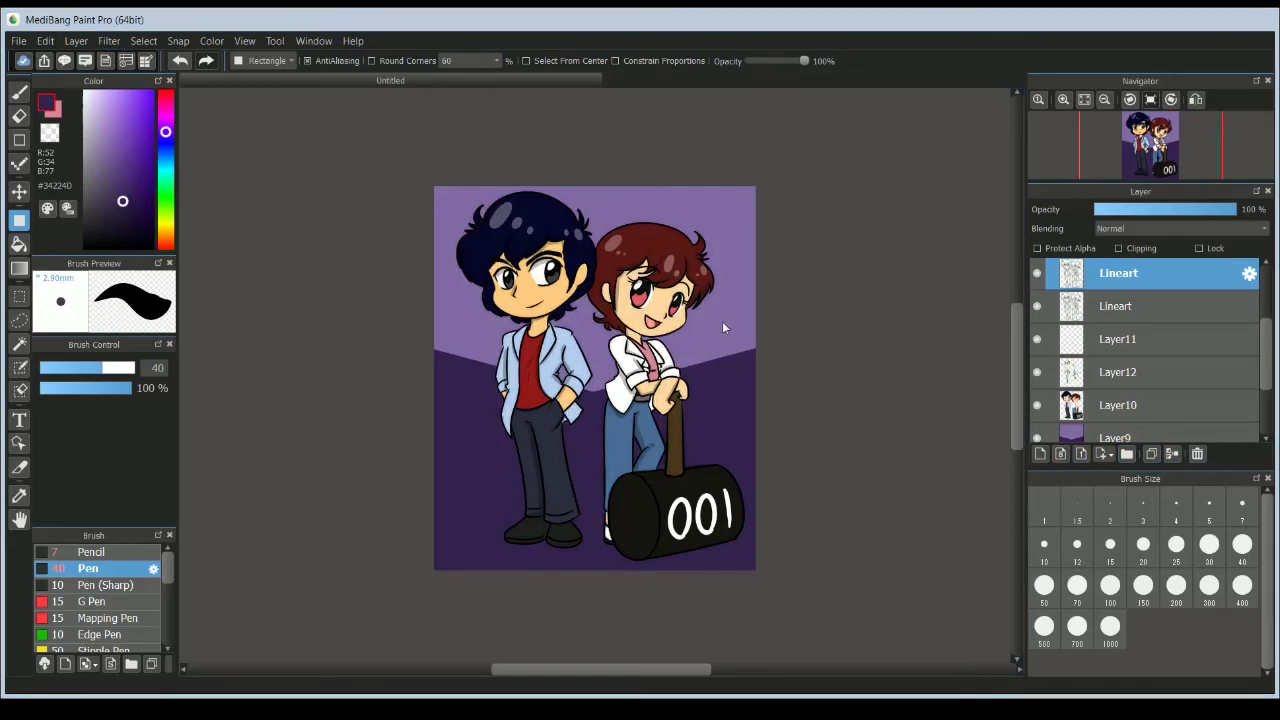
Cover the whole canvas with ochre #B7913F on a new layer above the line art, blended as Overlay at 20% opacity.
left_click(1109, 435)
scroll(1268, 371, "up", 2)
left_click(1120, 323)
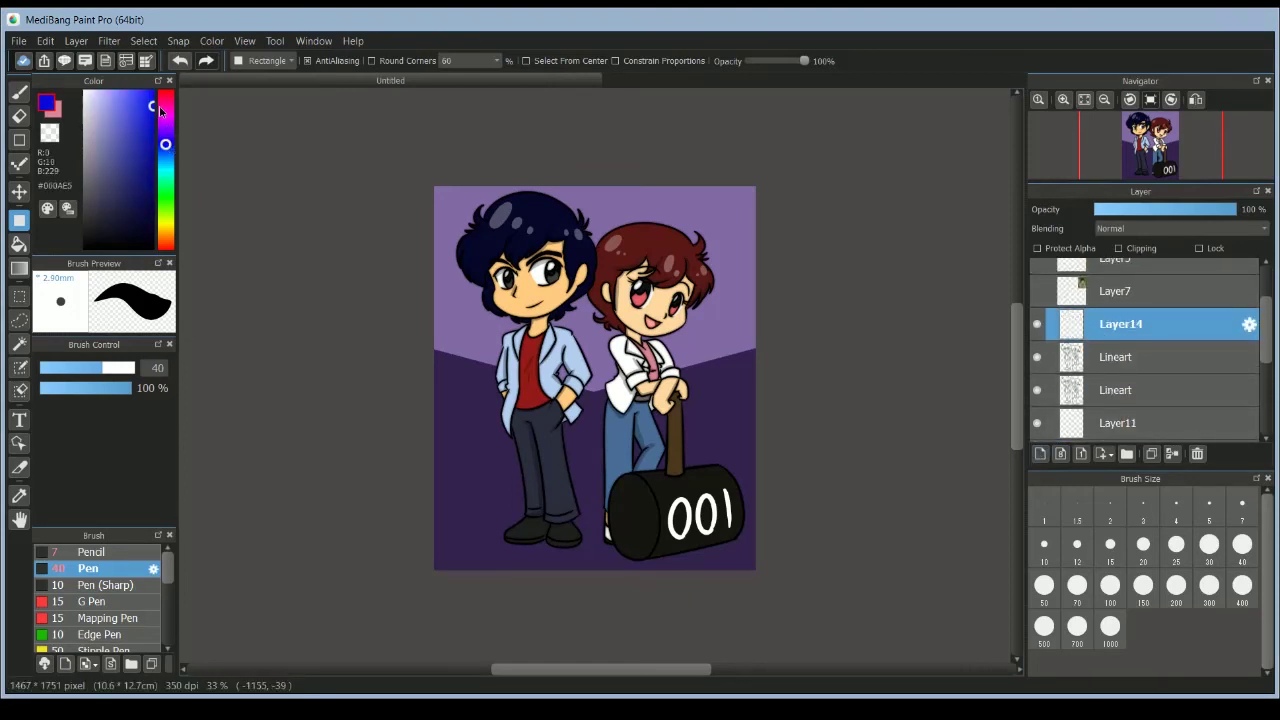
left_click_drag(160, 107, 121, 116)
left_click(166, 231)
left_click(130, 135)
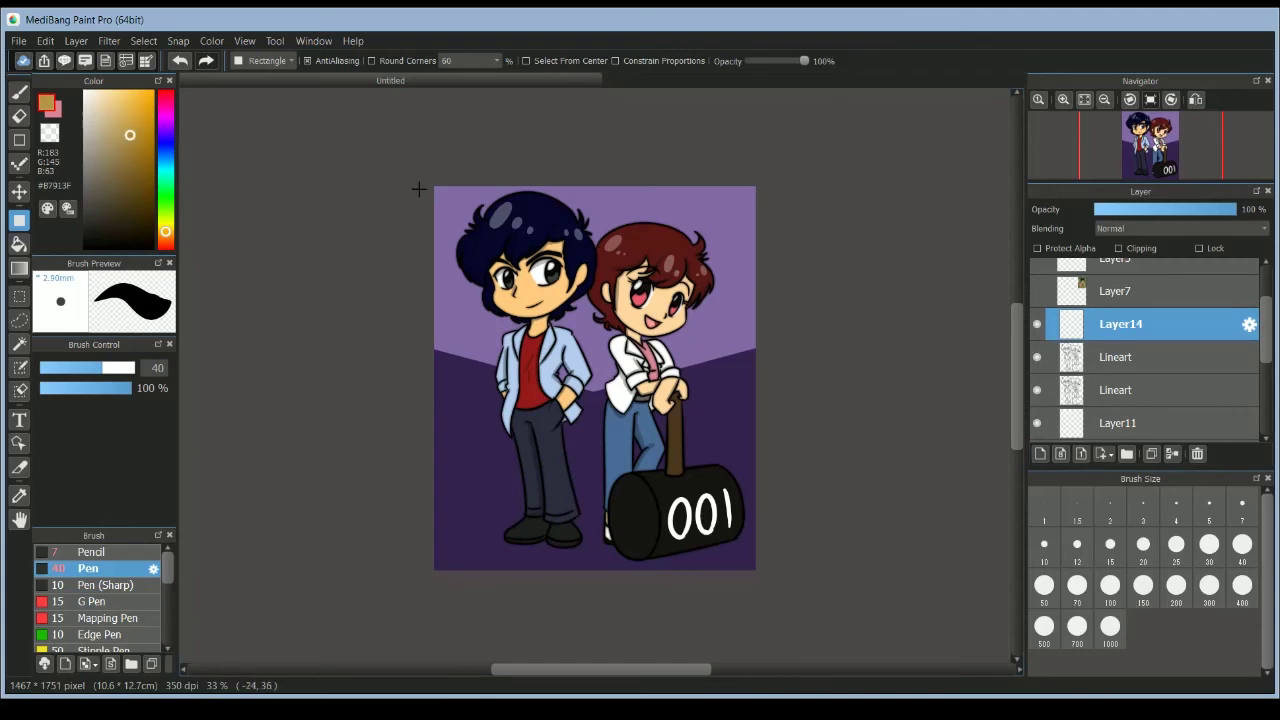
left_click_drag(417, 189, 851, 614)
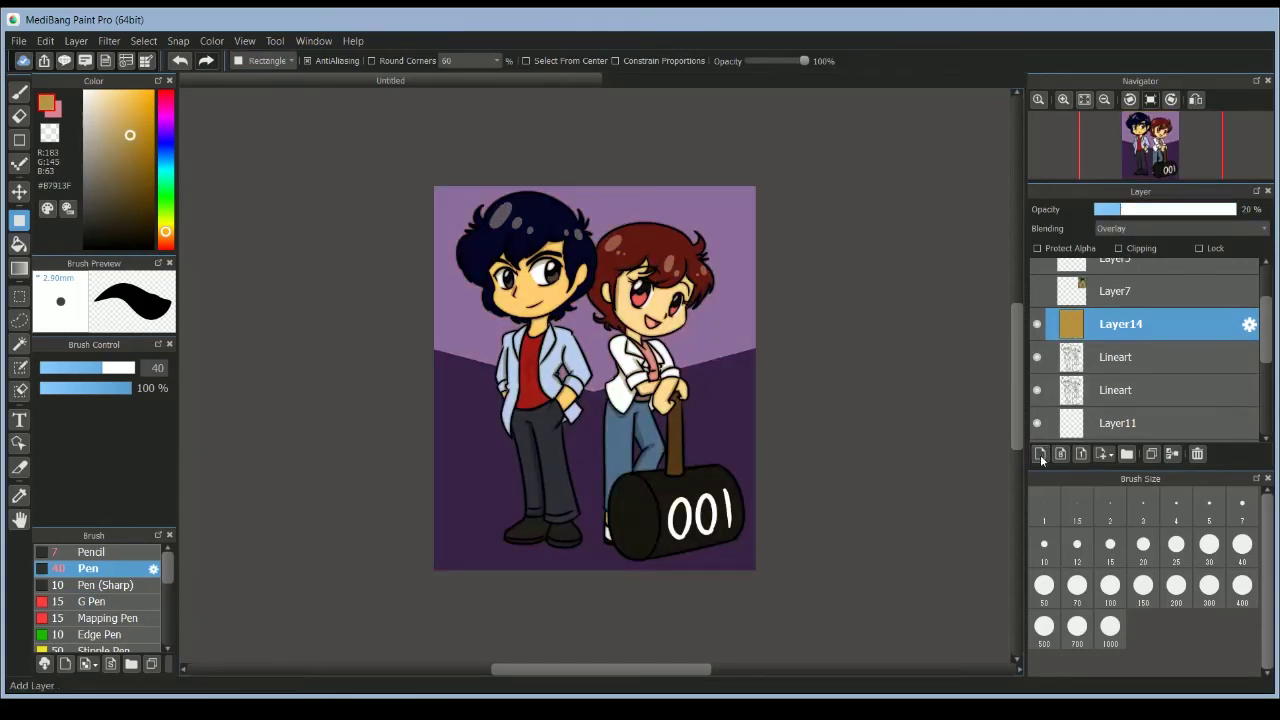
Fill another new layer with blue #3F47B7 in Multiply at 25% opacity, and set the ochre layer's opacity to 22%.
left_click_drag(167, 115, 166, 145)
left_click_drag(368, 130, 830, 612)
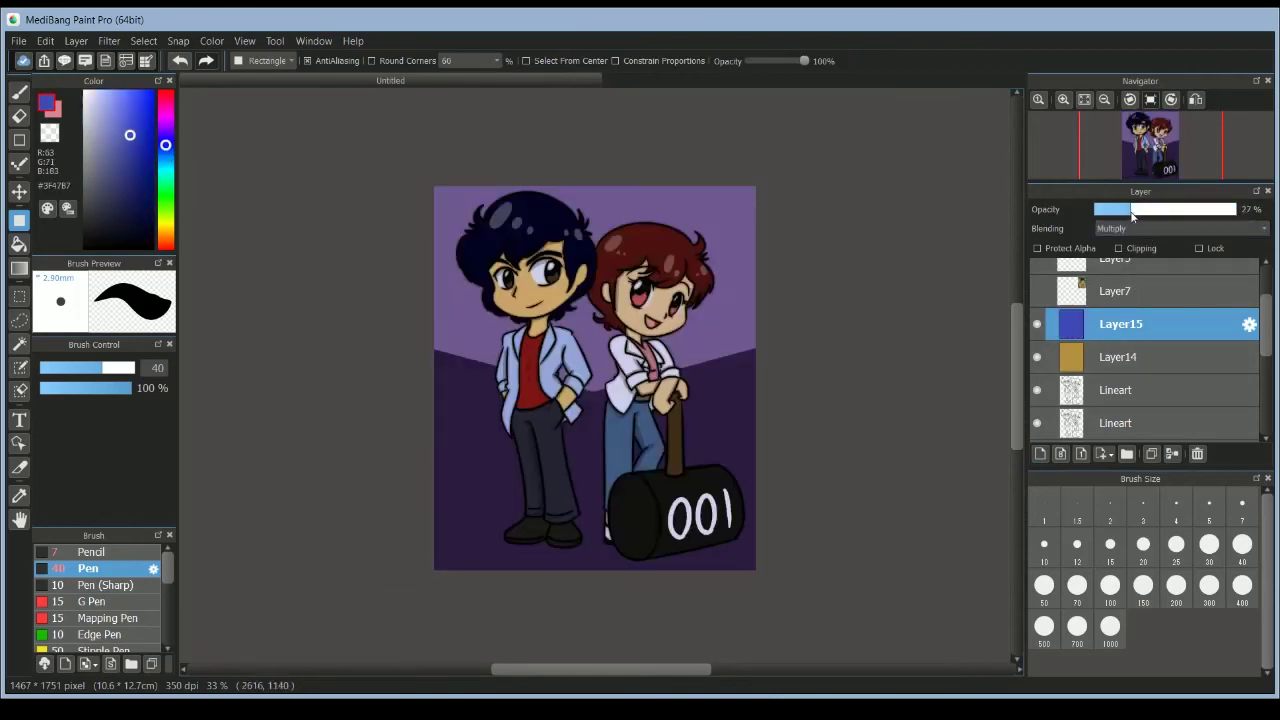
left_click(1149, 357)
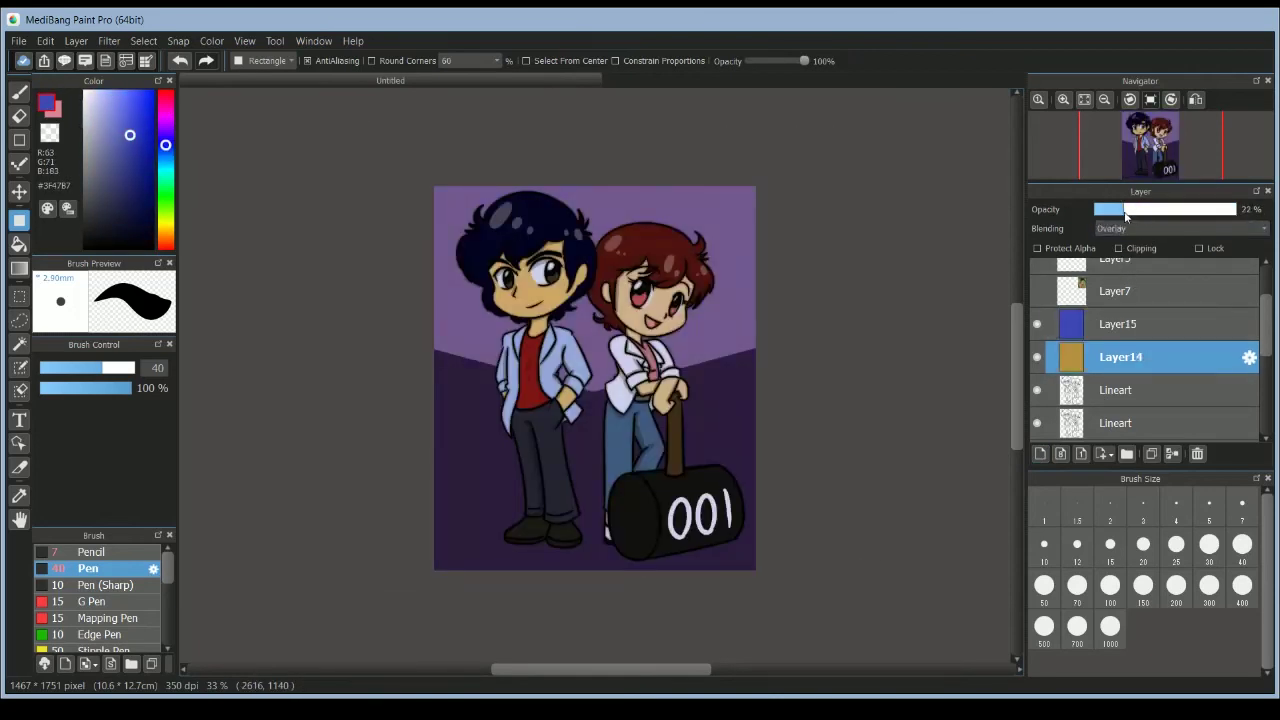
left_click(1122, 325)
left_click(1117, 212)
left_click(1128, 213)
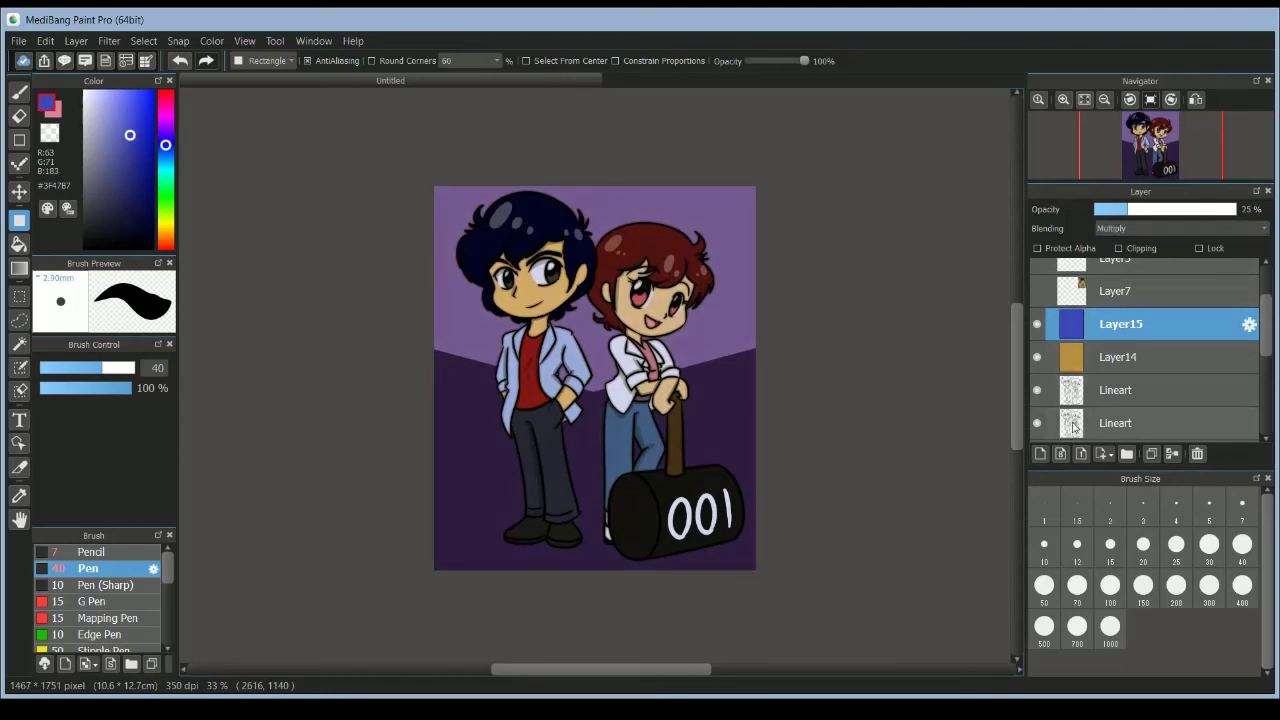
Sign and date the picture in white with a size 5 pen beside the boy's feet on the upper Lineart layer.
left_click(1041, 454)
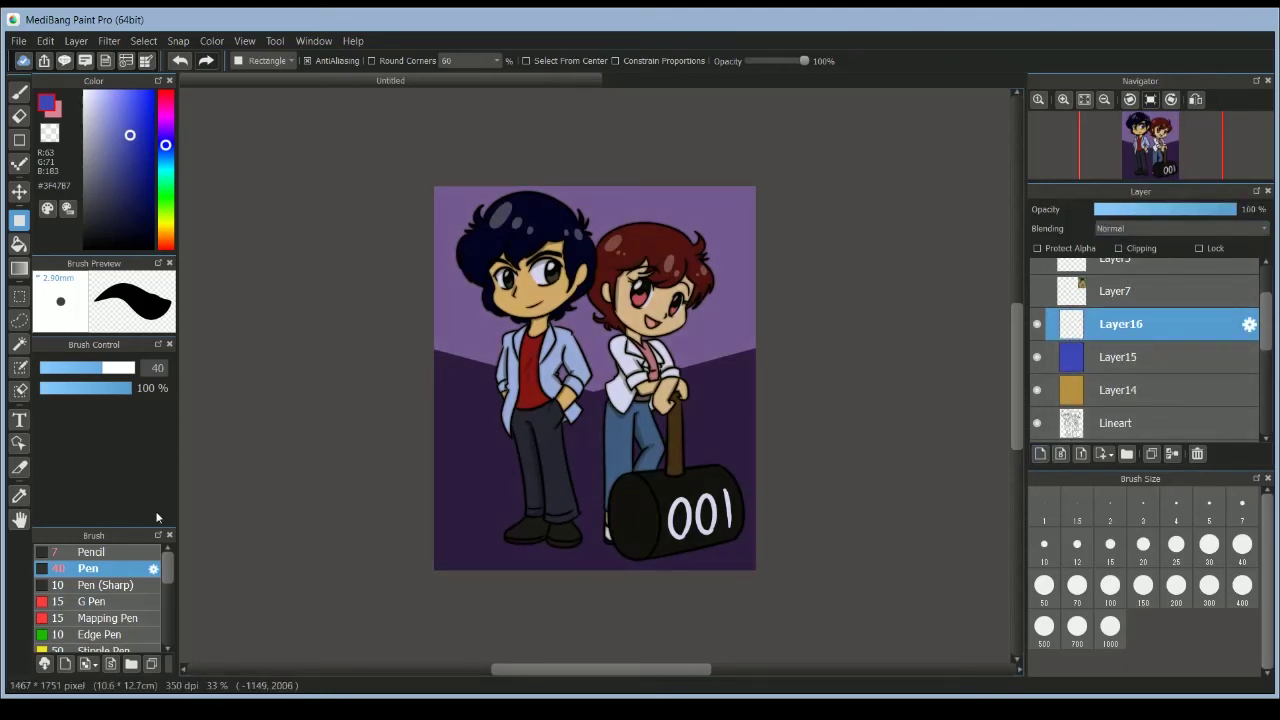
left_click(1197, 454)
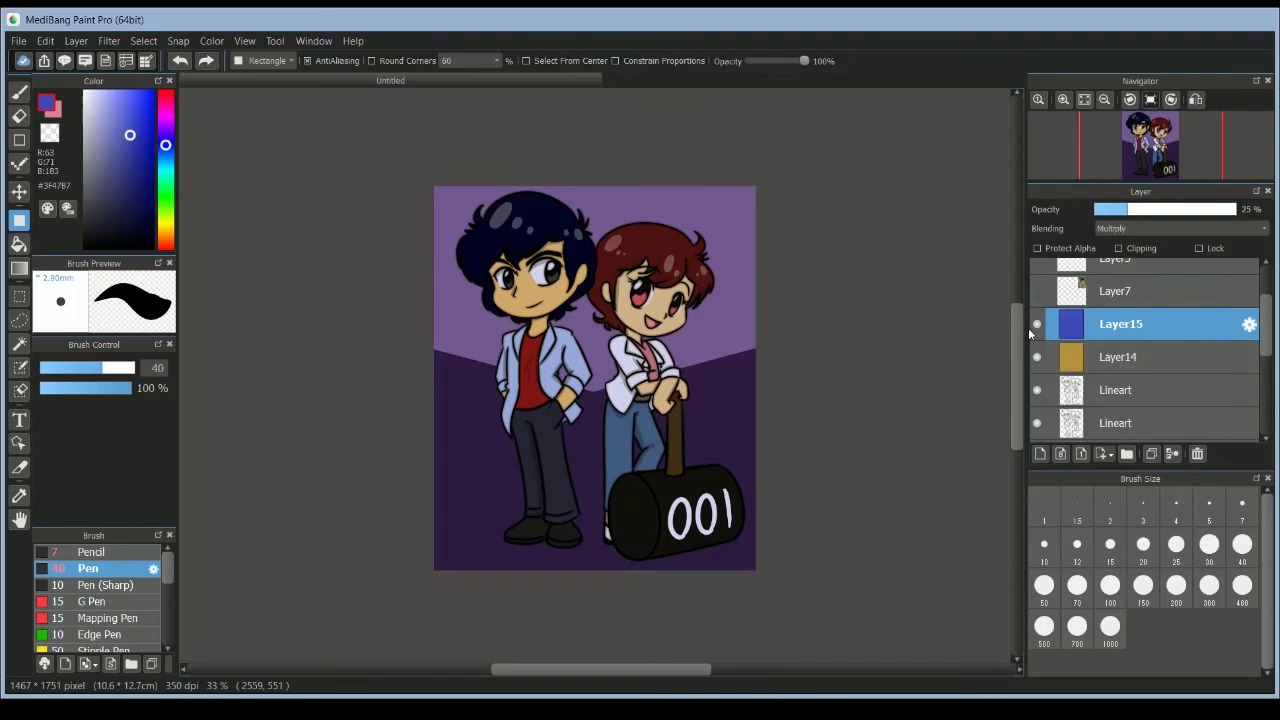
left_click(1136, 361)
left_click(1110, 395)
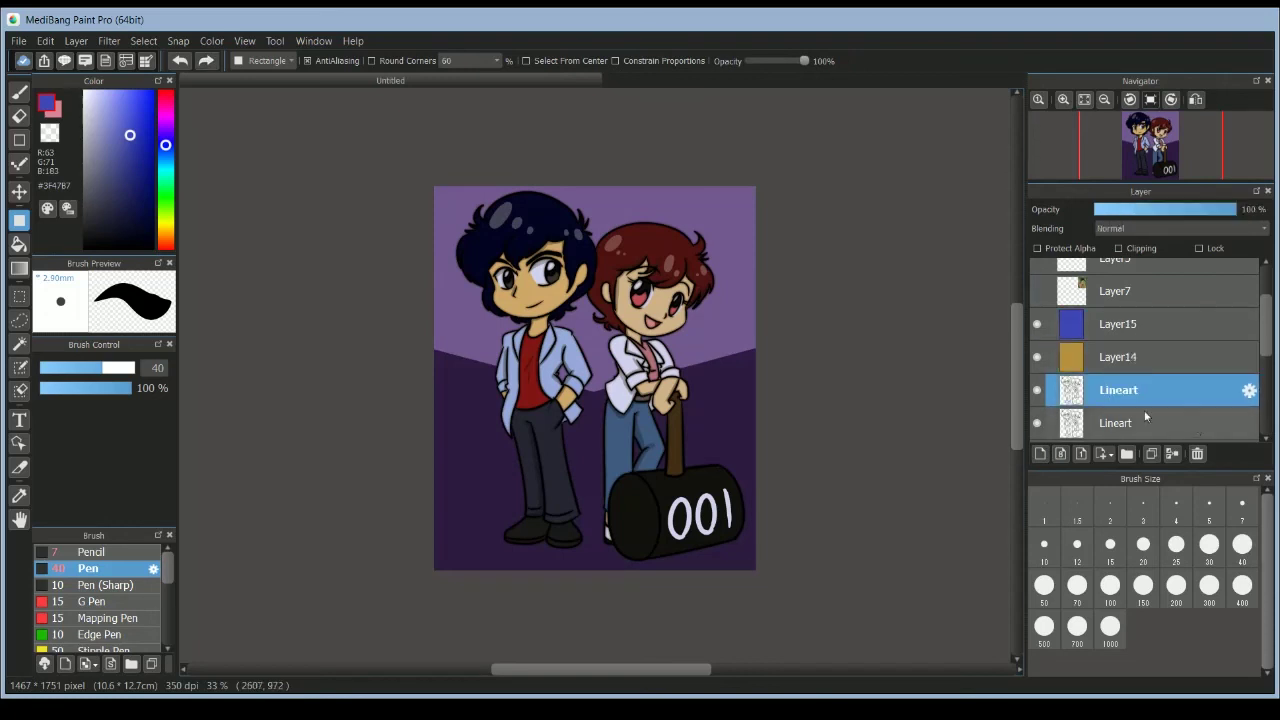
left_click(20, 93)
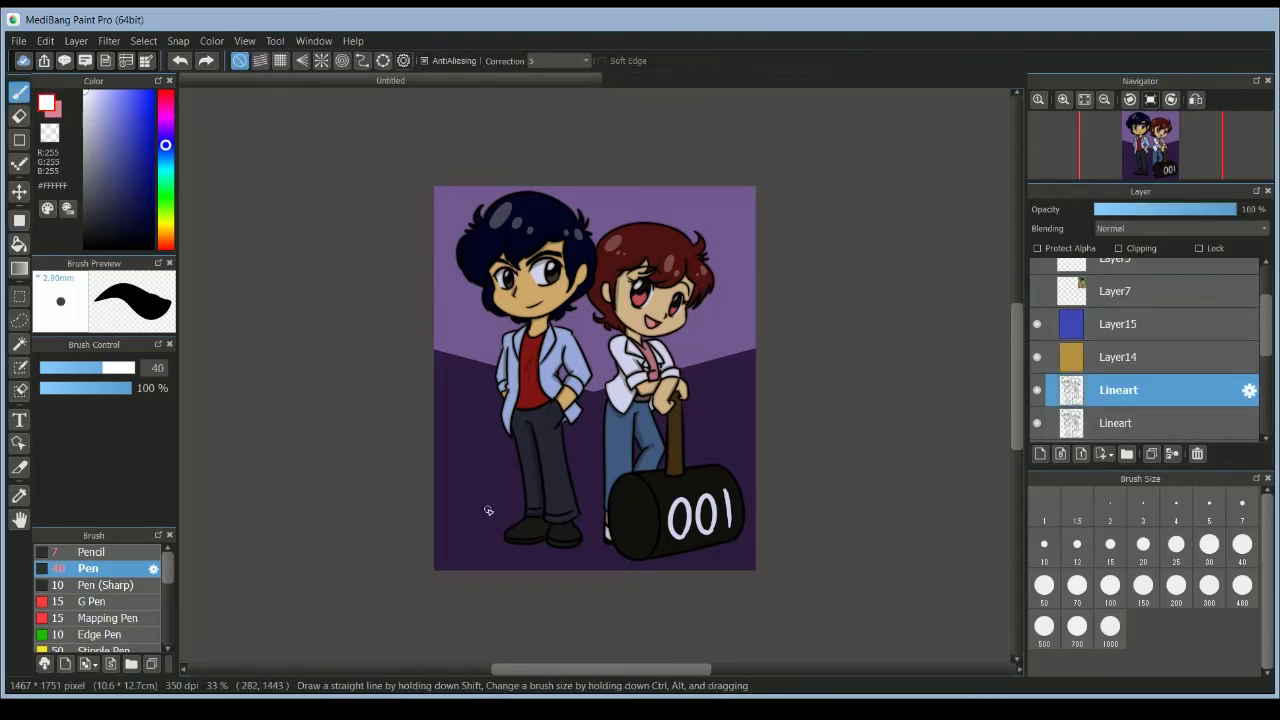
mouse_move(449, 532)
left_mouse_down()
mouse_move(498, 493)
mouse_move(471, 487)
mouse_move(500, 505)
mouse_move(503, 493)
mouse_move(504, 519)
mouse_move(480, 552)
left_mouse_up()
key("ctrl+z")
left_click(1143, 508)
left_click(1209, 505)
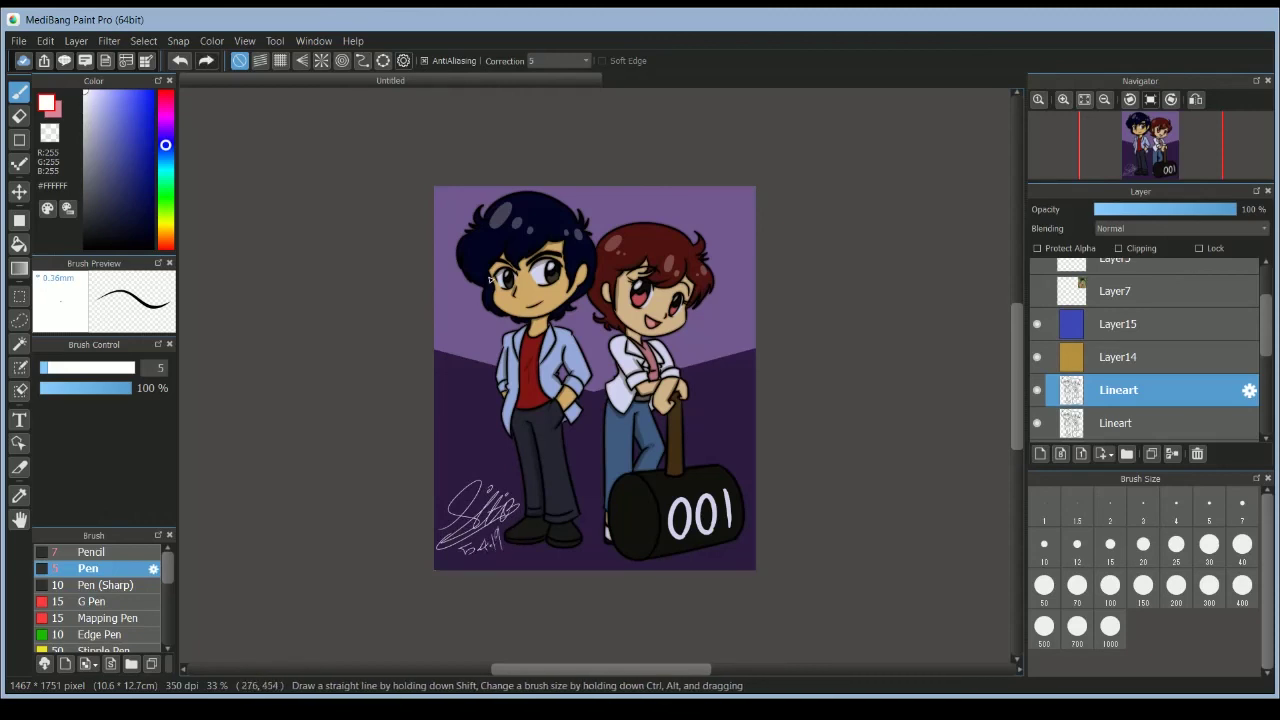
Handwrite "Ryo" beside the boy and "Kaori" above the girl in white with a size 20 pen.
left_click(1143, 543)
left_click_drag(449, 316, 463, 343)
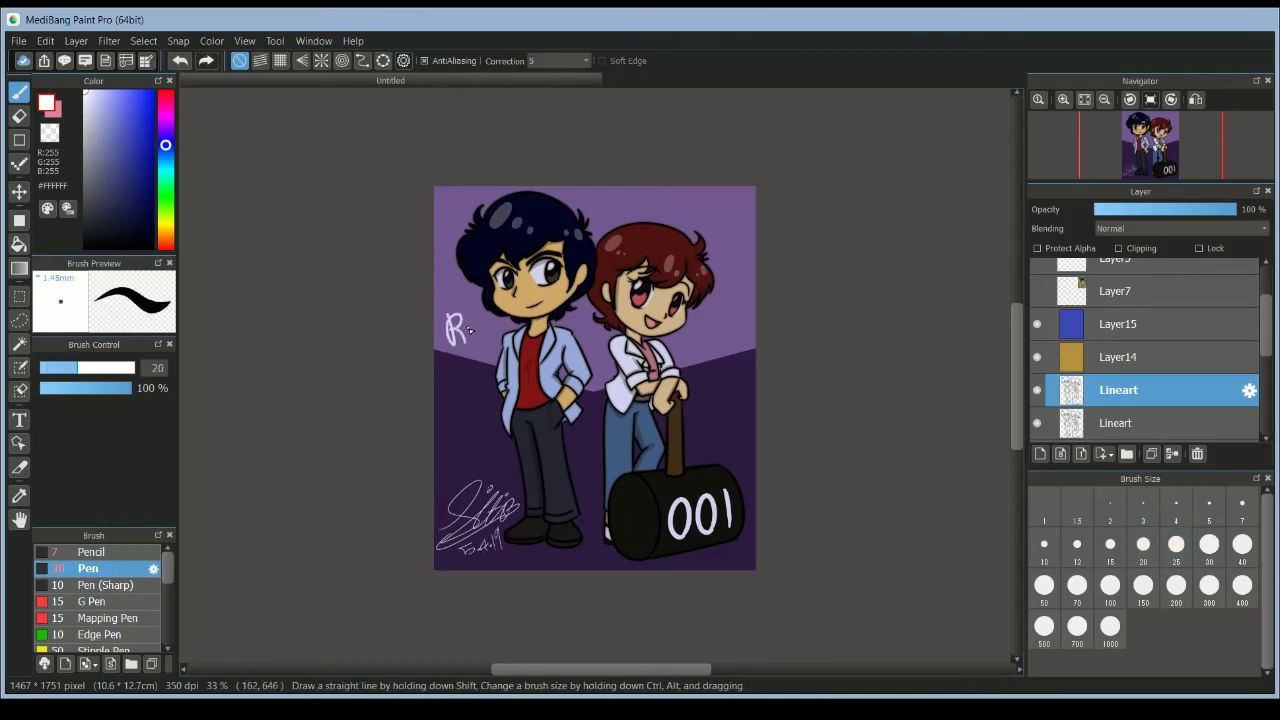
left_click_drag(718, 226, 728, 207)
left_click_drag(738, 210, 739, 228)
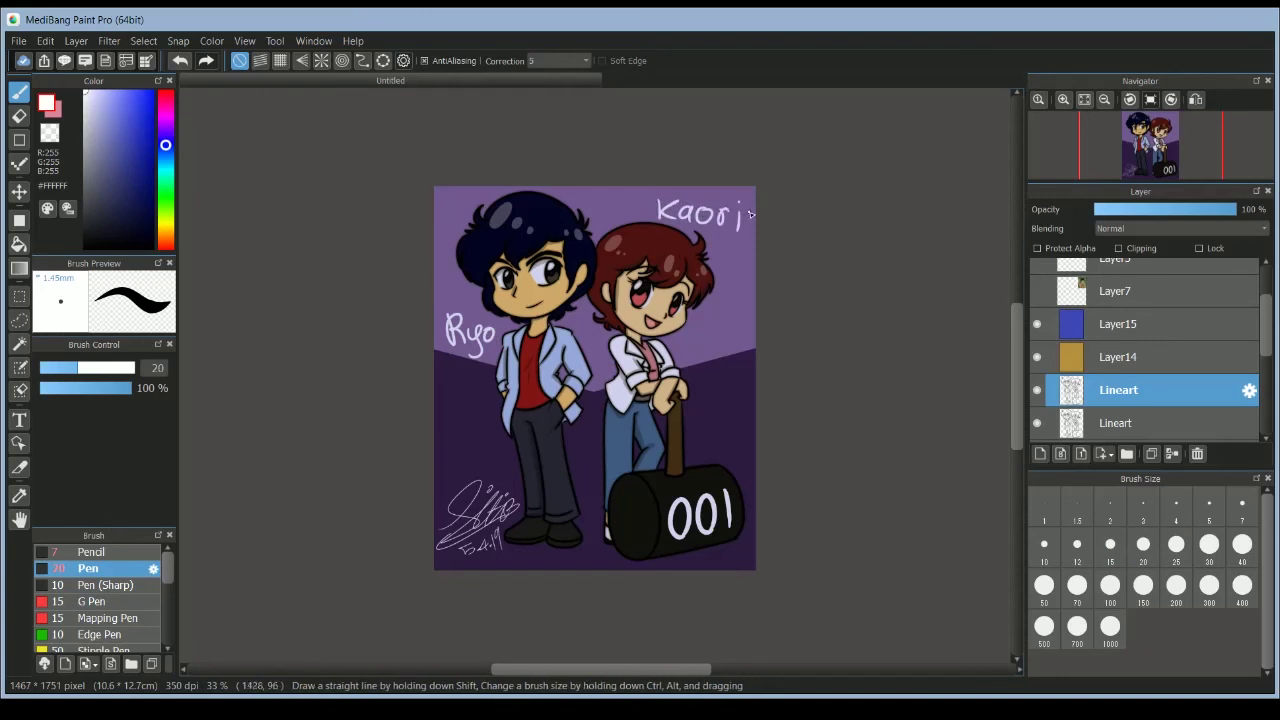
left_click(739, 200)
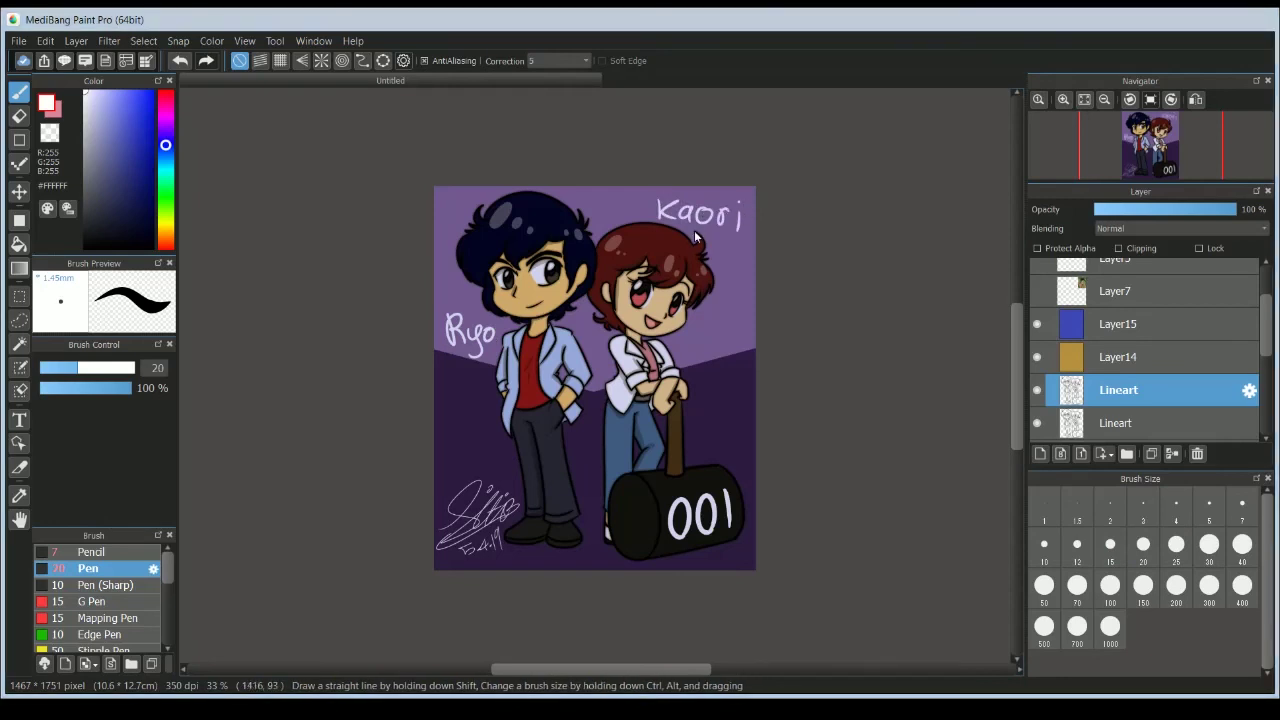